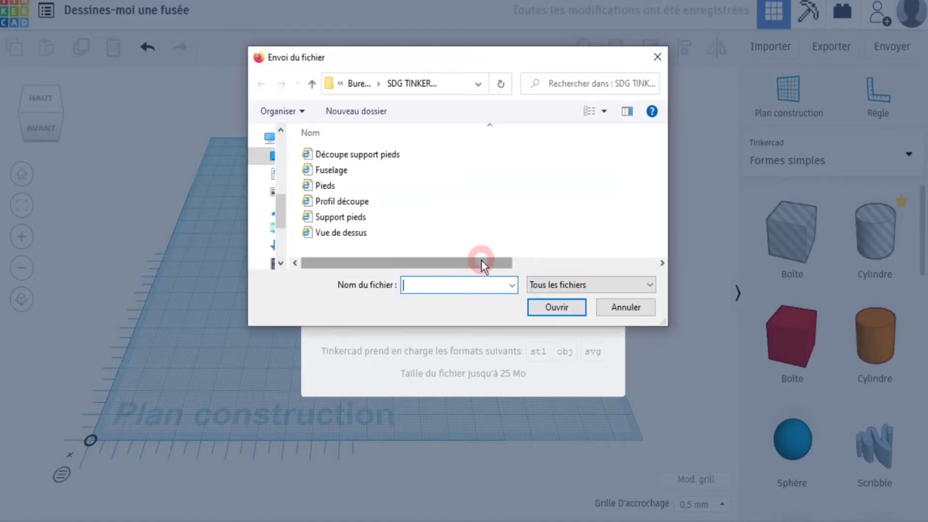
# Import Pieds.svg onto the workplane with its length and width both set to 200.
pyautogui.click(327, 187)
pyautogui.click(556, 306)
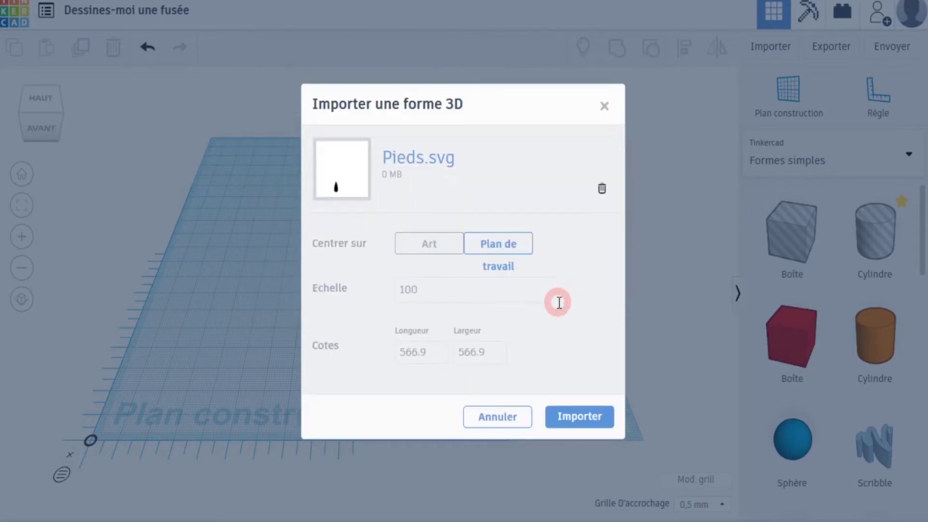
pyautogui.moveTo(423, 363); pyautogui.dragTo(389, 356)
pyautogui.write('200')
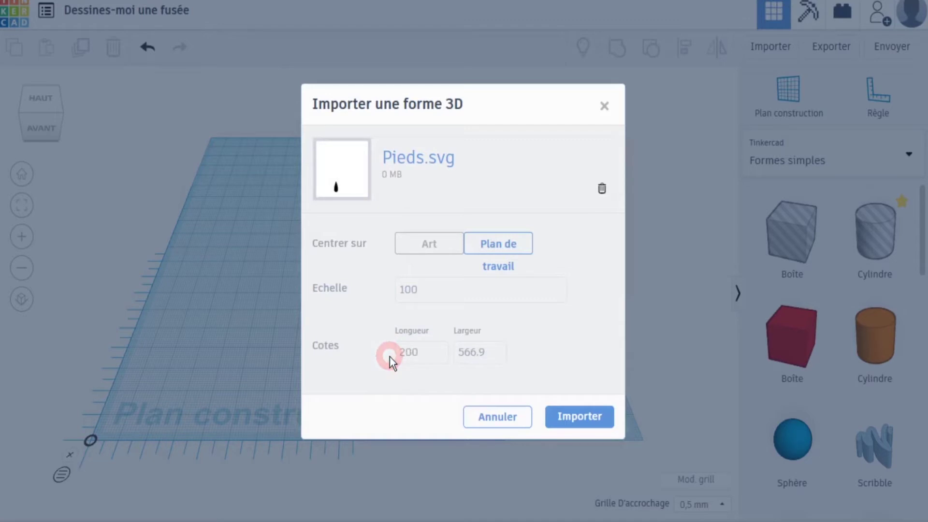
pyautogui.click(485, 351)
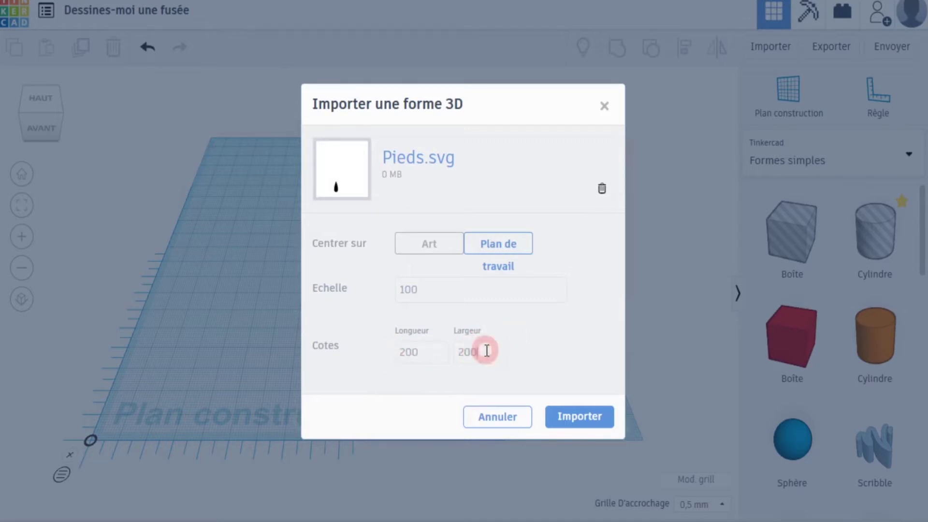
pyautogui.click(576, 424)
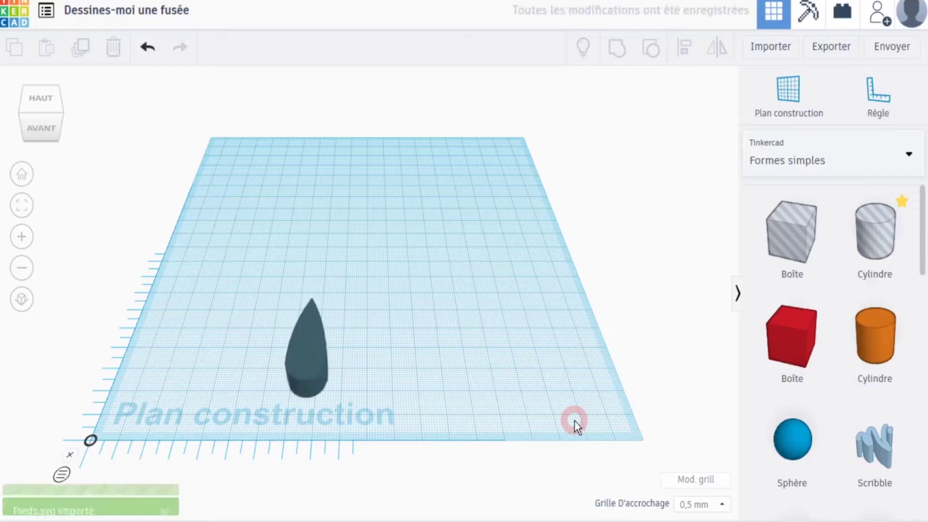
# Import Support pieds.svg with its length and width both set to 200.
pyautogui.click(749, 54)
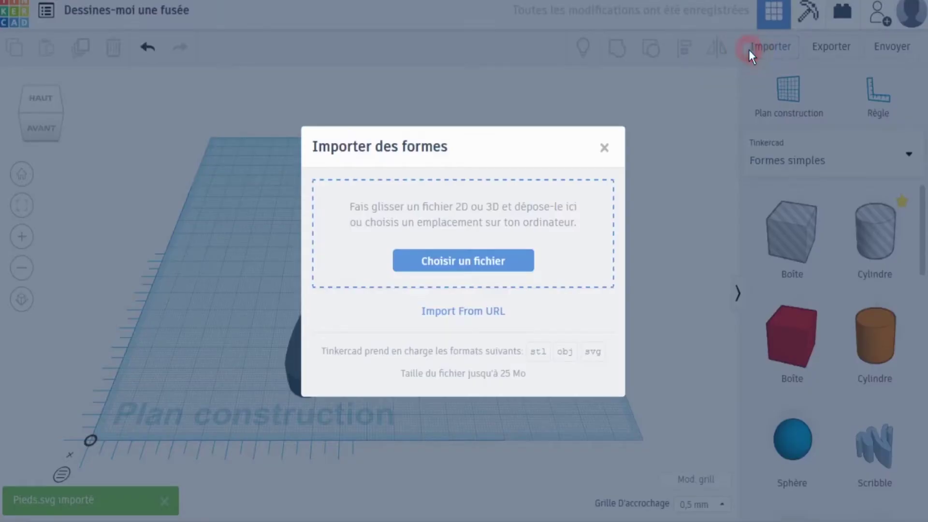
pyautogui.click(485, 262)
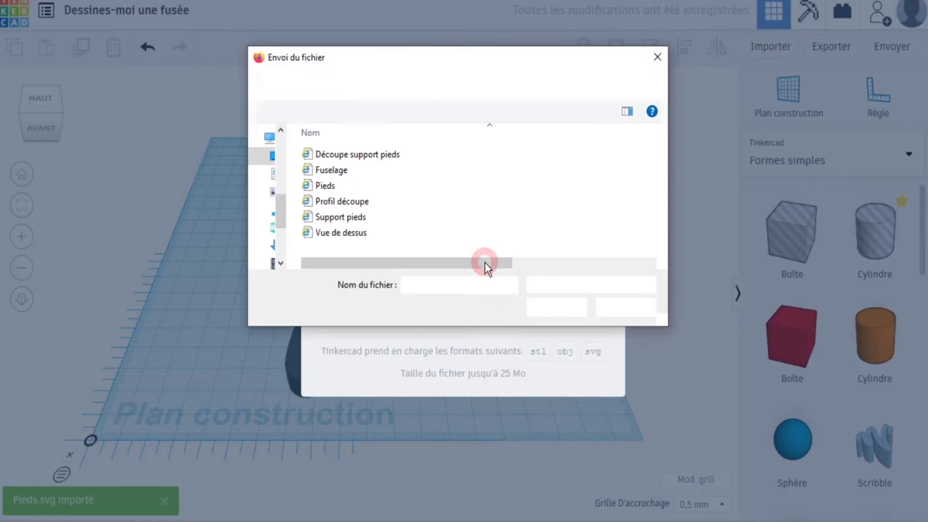
pyautogui.click(341, 216)
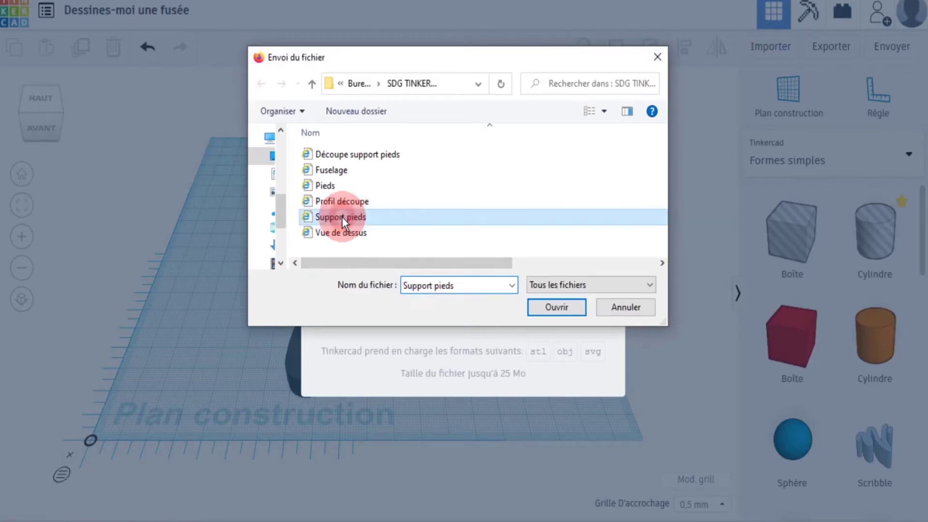
pyautogui.click(534, 307)
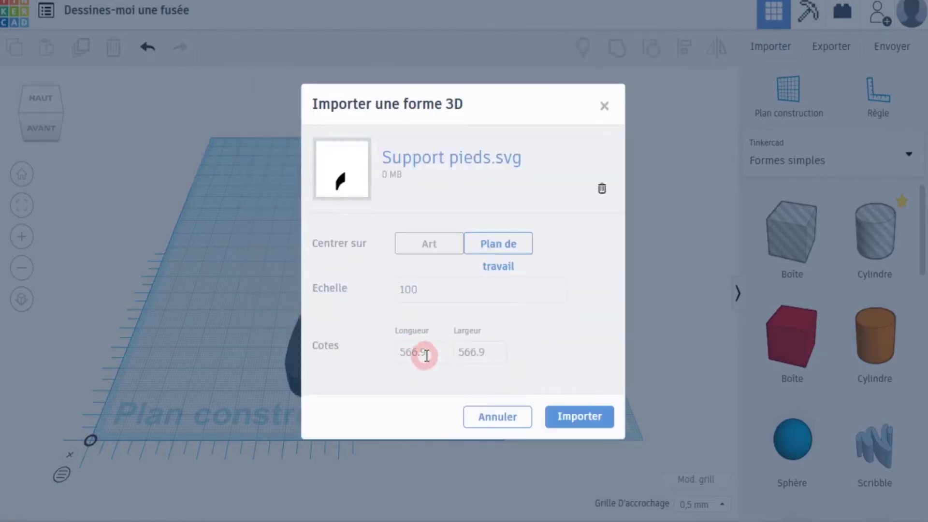
pyautogui.doubleClick(413, 352)
pyautogui.write('200')
pyautogui.click(487, 353)
pyautogui.click(574, 417)
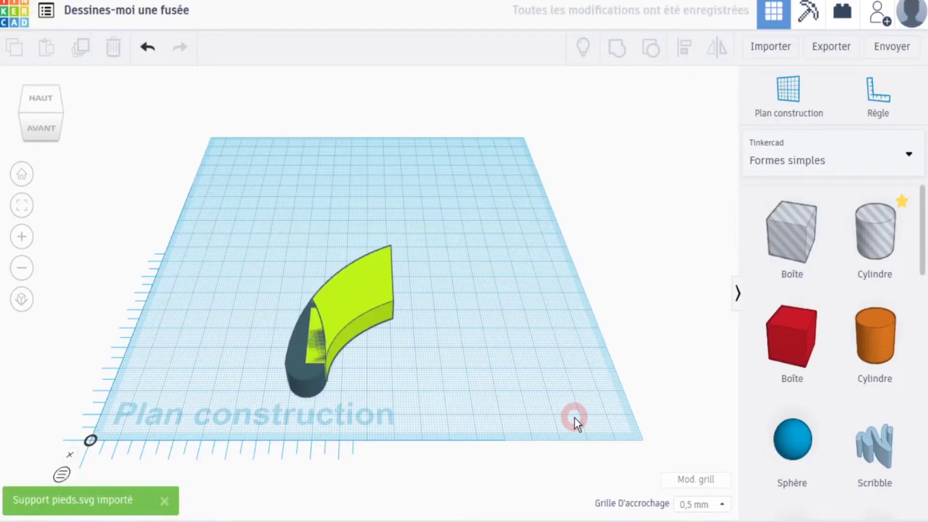
# Import Fuselage.svg with its length and width both set to 200.
pyautogui.click(764, 51)
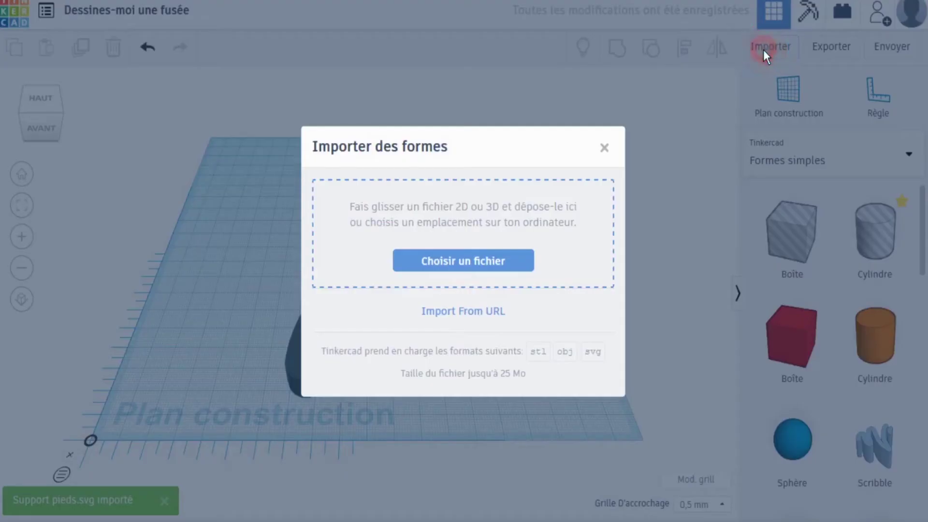
pyautogui.click(476, 264)
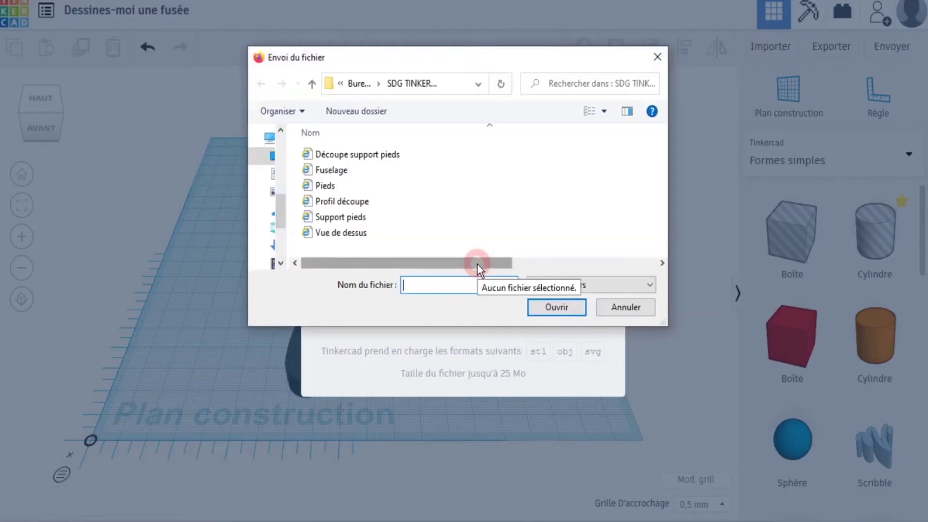
pyautogui.click(338, 169)
pyautogui.click(543, 307)
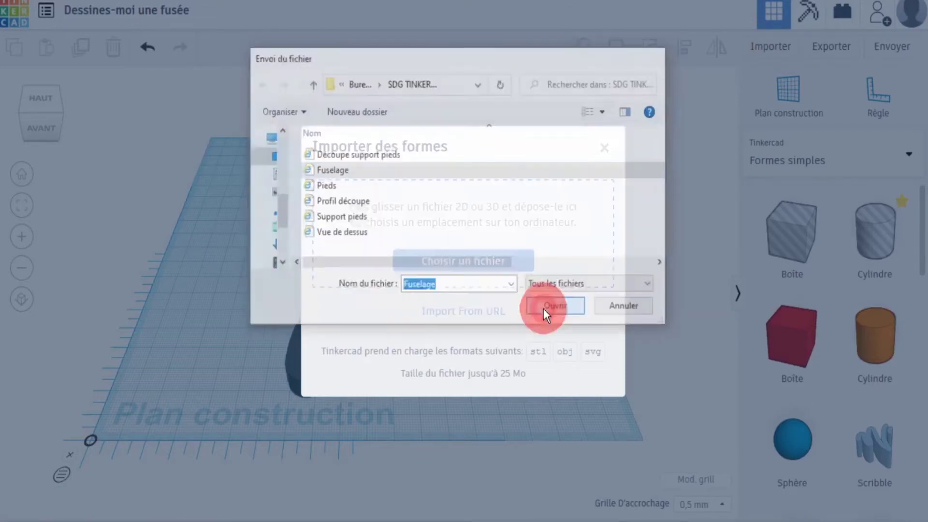
pyautogui.moveTo(416, 351); pyautogui.dragTo(361, 352)
pyautogui.write('200')
pyautogui.click(472, 352)
pyautogui.click(578, 417)
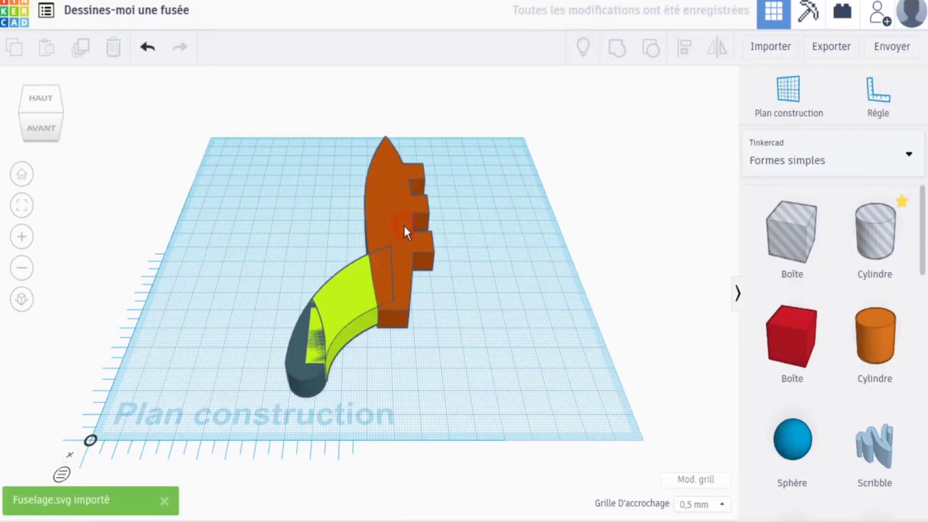
# Colour the fuselage shape light purple and set its height to 1 mm.
pyautogui.click(404, 225)
pyautogui.click(596, 108)
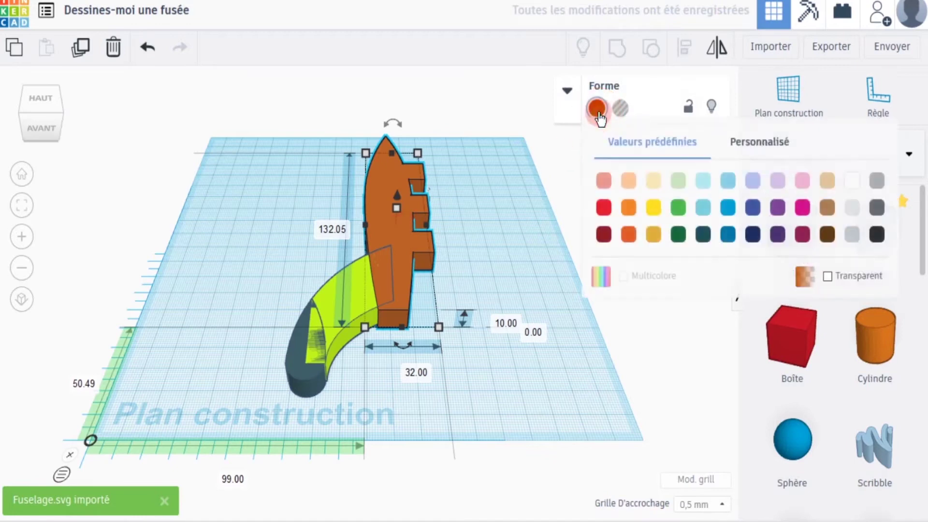
pyautogui.click(777, 180)
pyautogui.click(505, 322)
pyautogui.write('1')
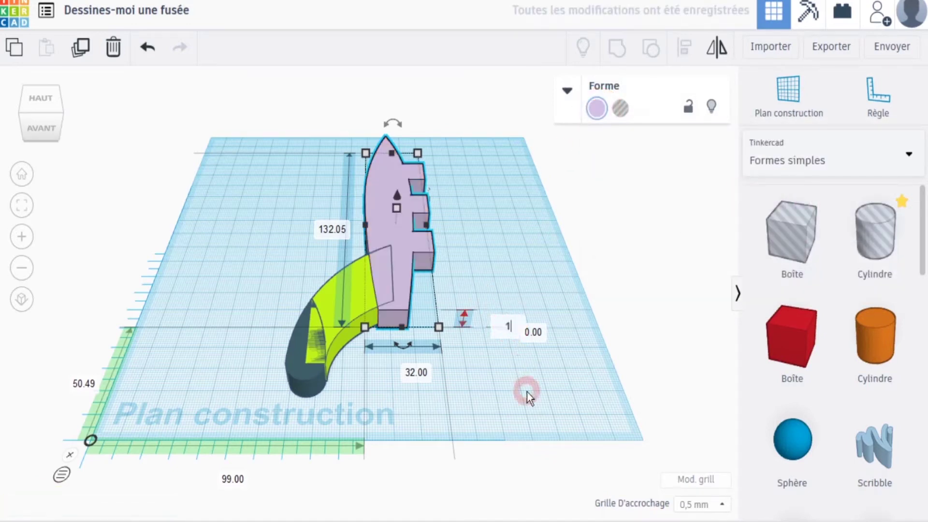
pyautogui.click(527, 390)
# Colour the curved foot-support shape dark purple and set its height to 2 mm.
pyautogui.click(328, 293)
pyautogui.click(596, 108)
pyautogui.click(774, 202)
pyautogui.click(453, 375)
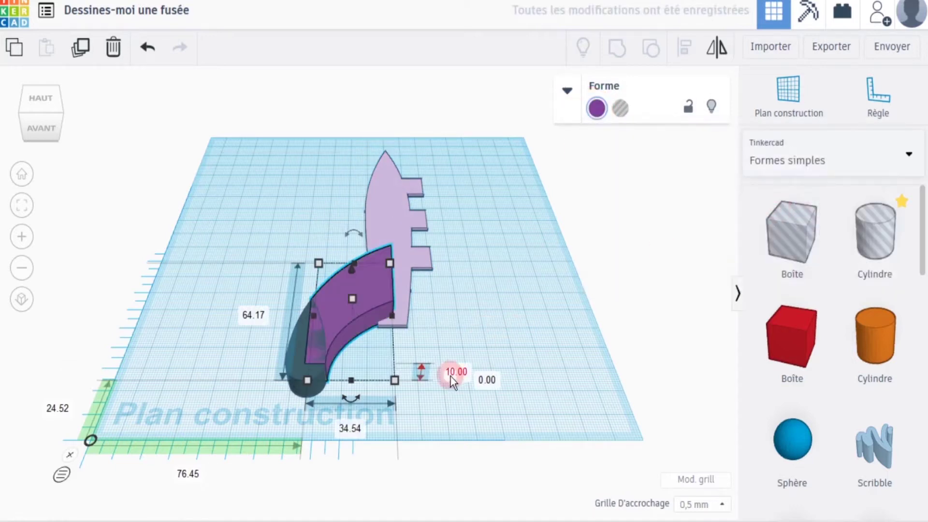
pyautogui.write('2')
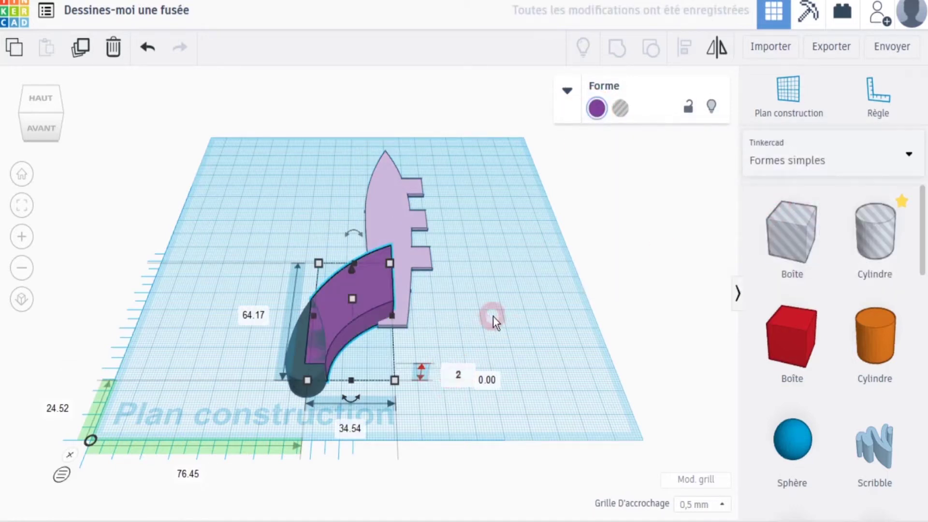
pyautogui.press('Return')
# Colour the foot shape light purple and reduce its height to a thin plate.
pyautogui.click(293, 356)
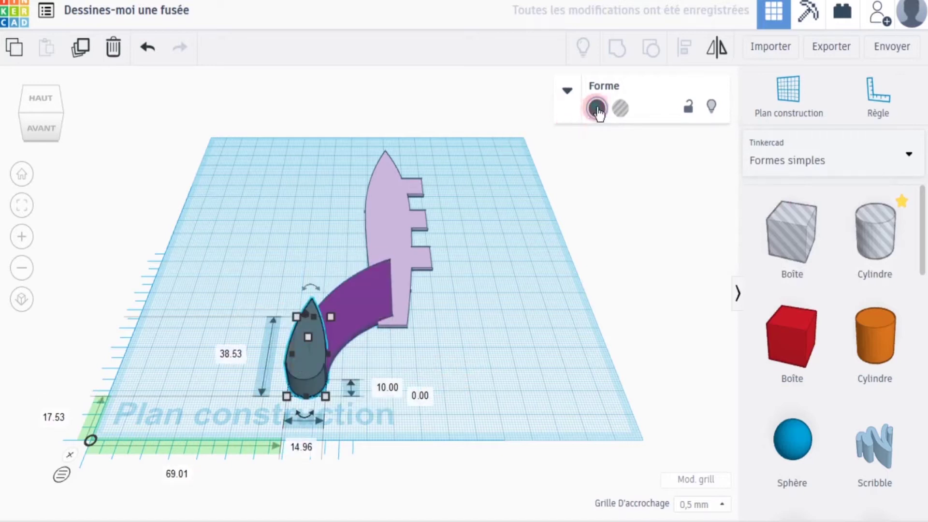
pyautogui.click(596, 108)
pyautogui.click(775, 186)
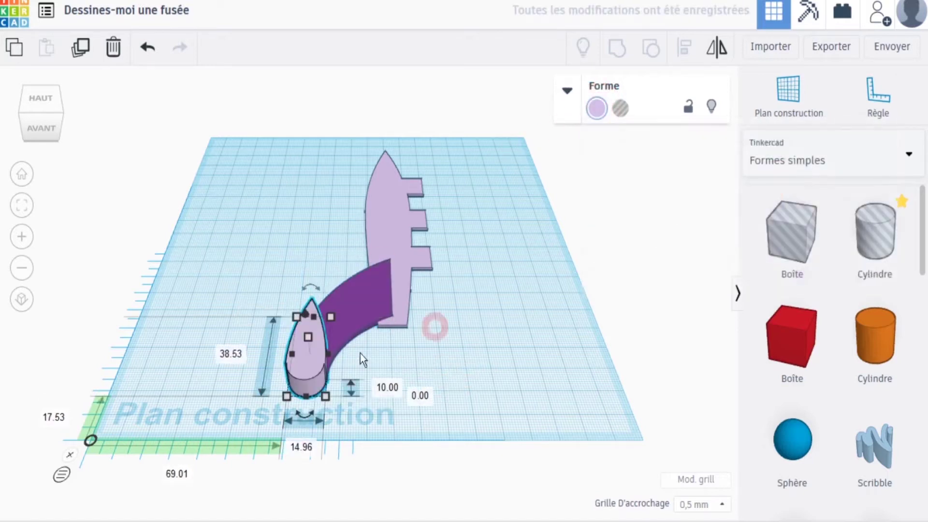
pyautogui.click(384, 390)
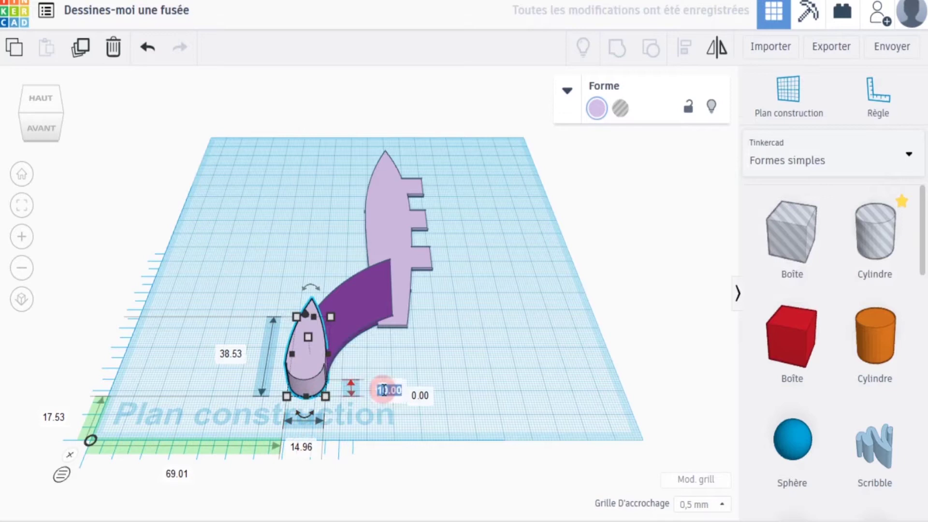
pyautogui.press('Return')
pyautogui.click(254, 218)
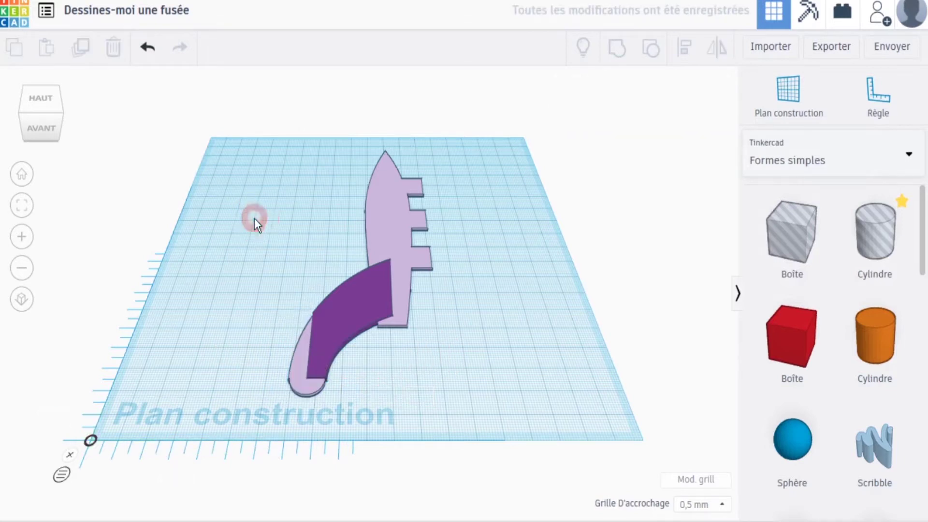
# Select the fuselage, support and foot shapes together and rotate them upright with the fuselage tip pointing up.
pyautogui.moveTo(47, 126); pyautogui.dragTo(59, 126)
pyautogui.moveTo(249, 147); pyautogui.dragTo(416, 355)
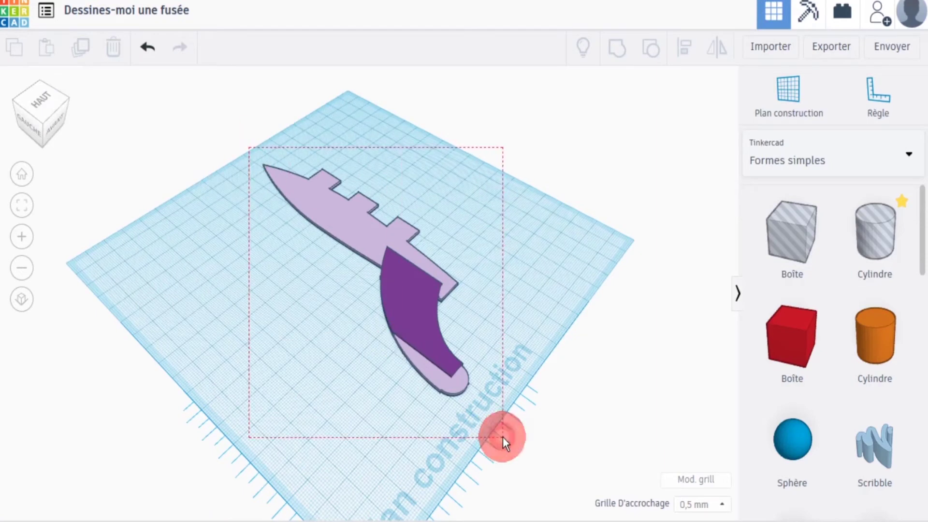
pyautogui.moveTo(503, 436); pyautogui.dragTo(502, 436)
pyautogui.moveTo(401, 205); pyautogui.dragTo(445, 243)
pyautogui.moveTo(453, 199); pyautogui.dragTo(451, 227)
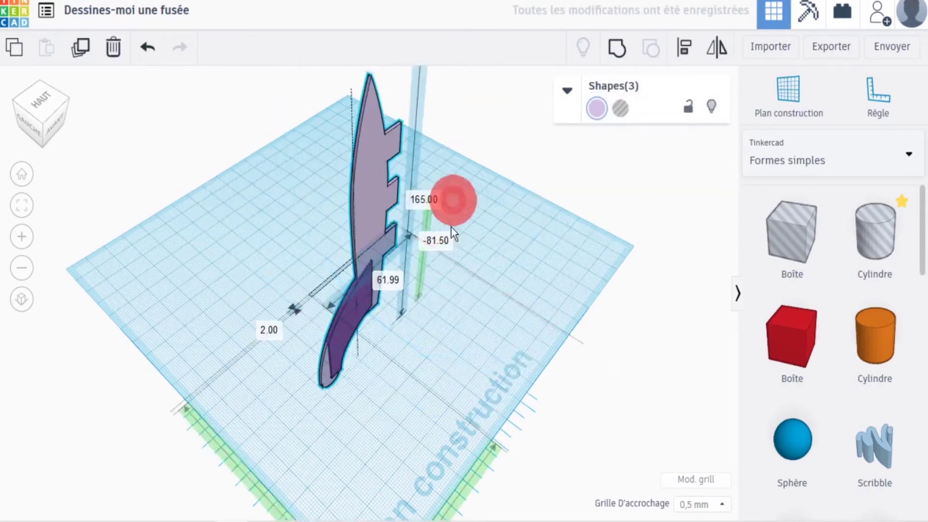
# Raise the three upright rocket profile shapes and set their elevation above the workplane to 0.
pyautogui.moveTo(451, 227); pyautogui.dragTo(444, 273, button='middle')
pyautogui.moveTo(344, 179); pyautogui.dragTo(341, 98)
pyautogui.click(431, 295)
pyautogui.write('0')
pyautogui.press('Return')
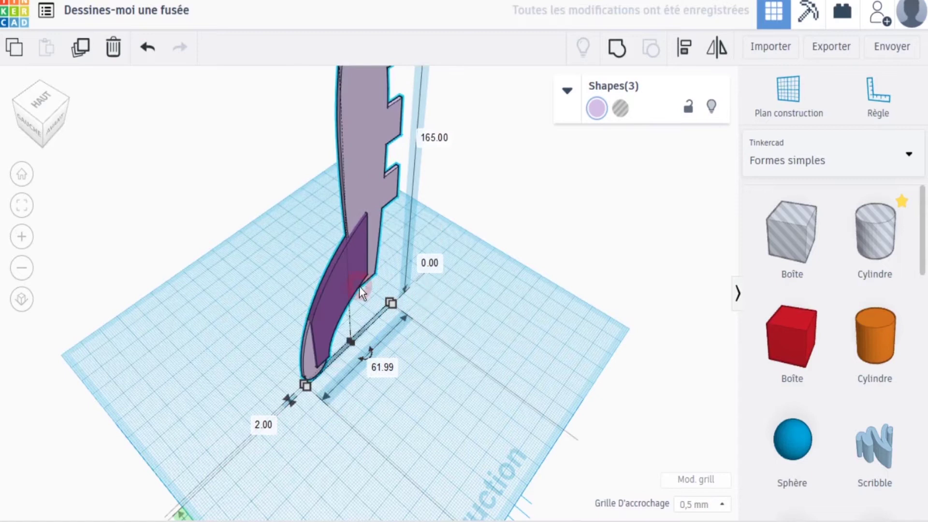
# Move the upright profile beyond the workplane's rear edge, positioned 220 mm back and 60 mm along the front edge from the ruler origin.
pyautogui.moveTo(321, 308); pyautogui.dragTo(151, 188)
pyautogui.moveTo(207, 454); pyautogui.dragTo(206, 411, button='middle')
pyautogui.click(124, 467)
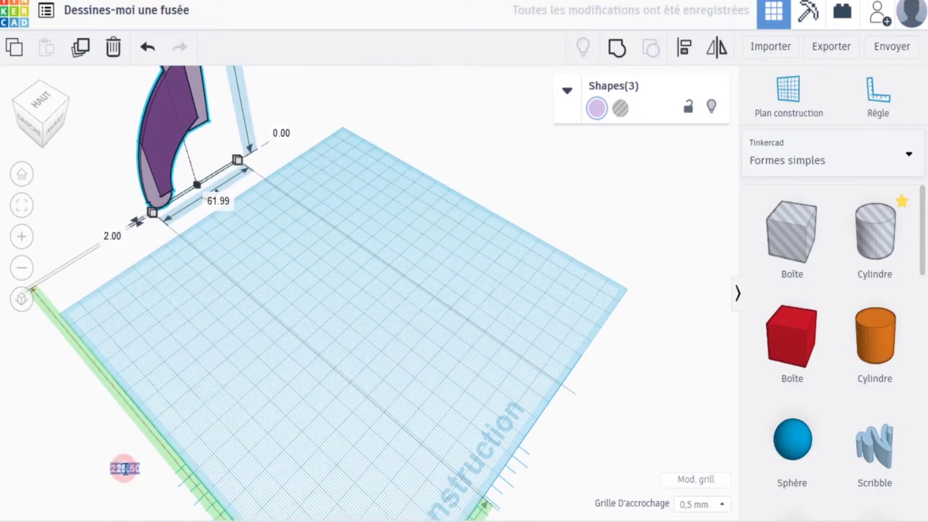
pyautogui.write('220')
pyautogui.press('Return')
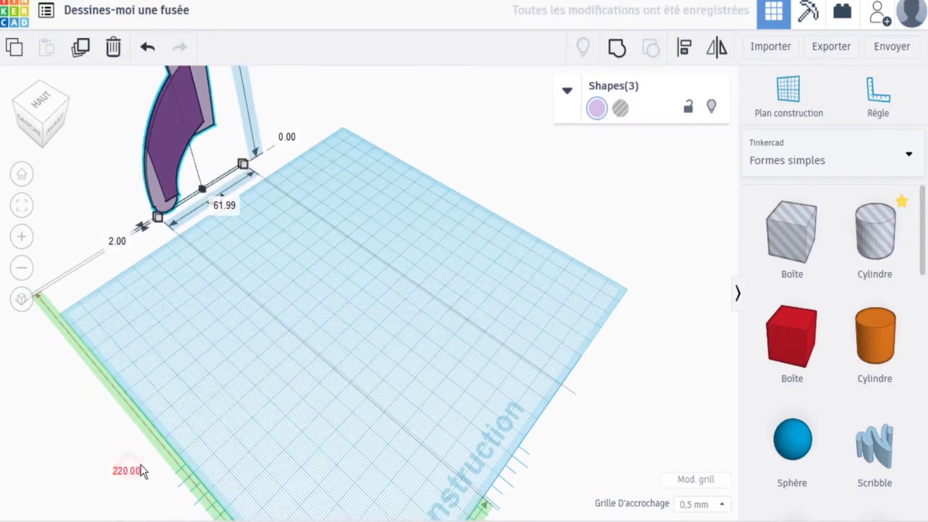
pyautogui.moveTo(262, 389); pyautogui.dragTo(270, 265, button='middle')
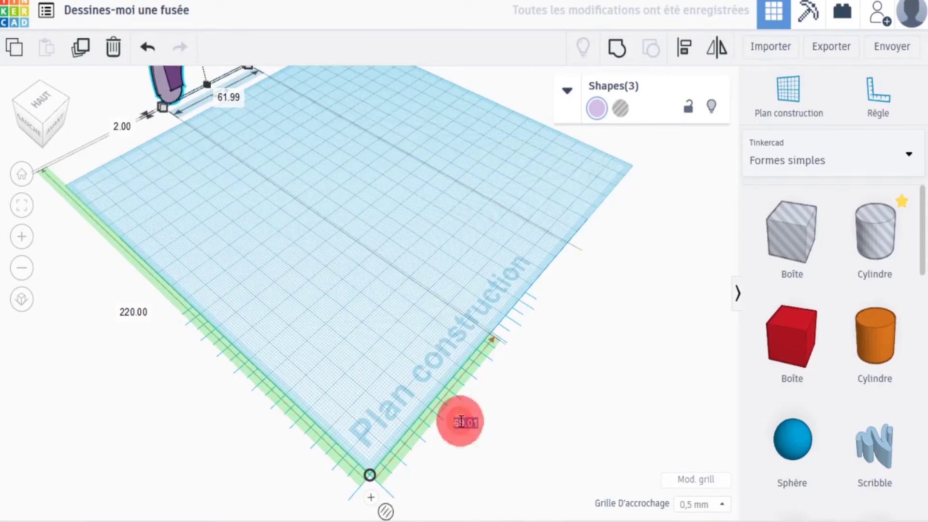
pyautogui.press('Return')
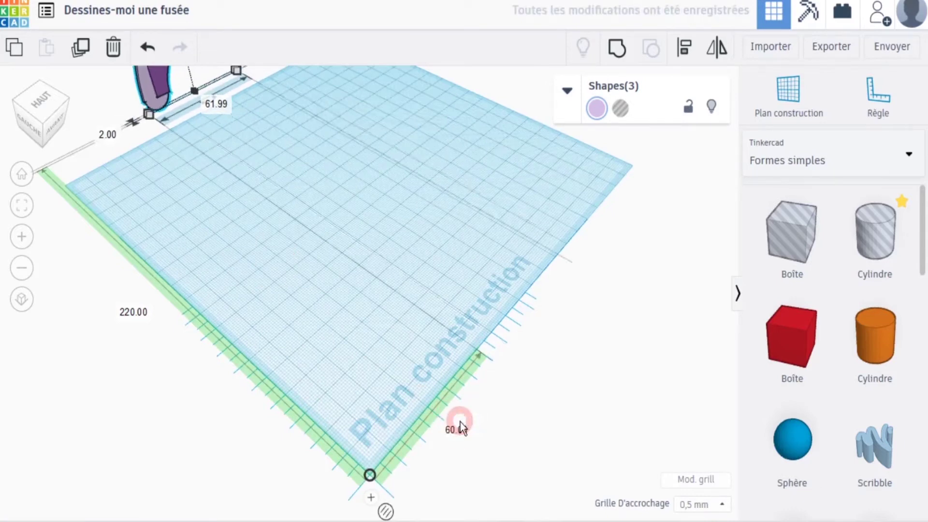
pyautogui.click(453, 259)
# Import Vue de dessus.svg with its length and width both set to 200.
pyautogui.moveTo(344, 223); pyautogui.dragTo(445, 350, button='right')
pyautogui.click(770, 46)
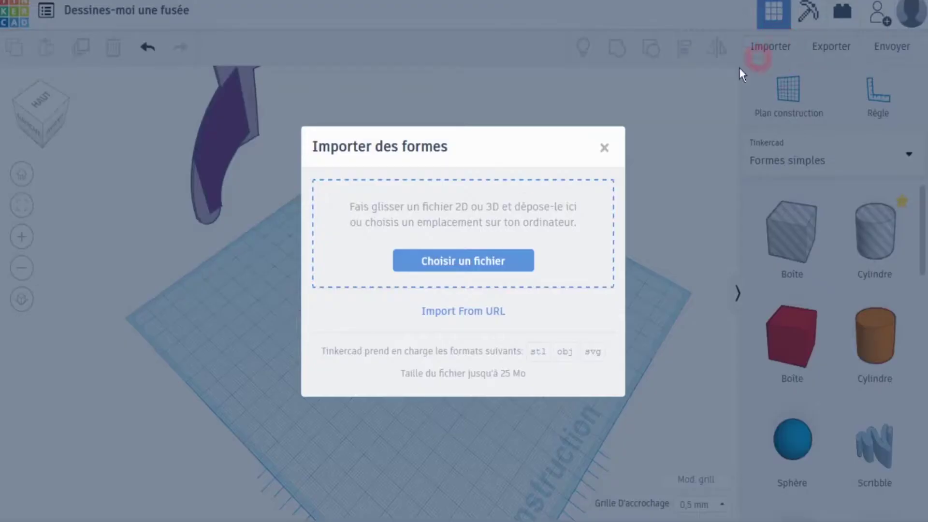
pyautogui.click(465, 265)
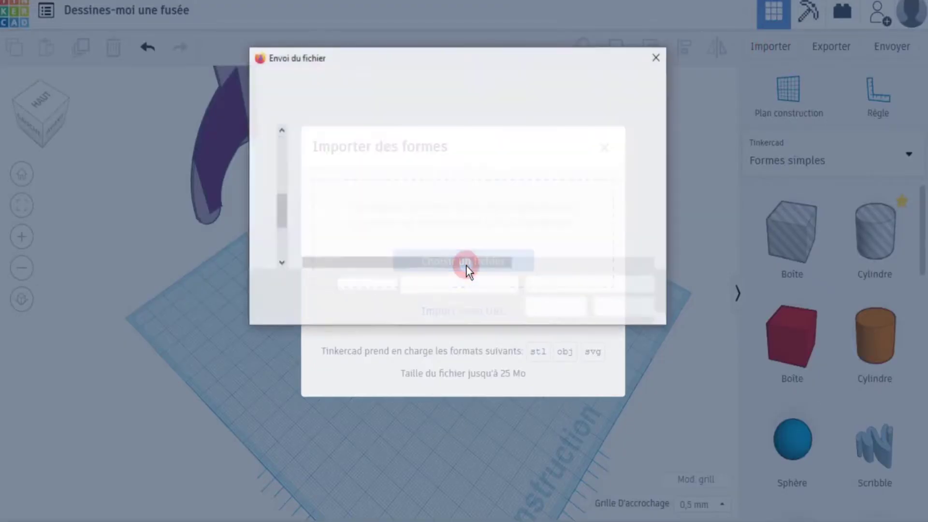
pyautogui.click(361, 234)
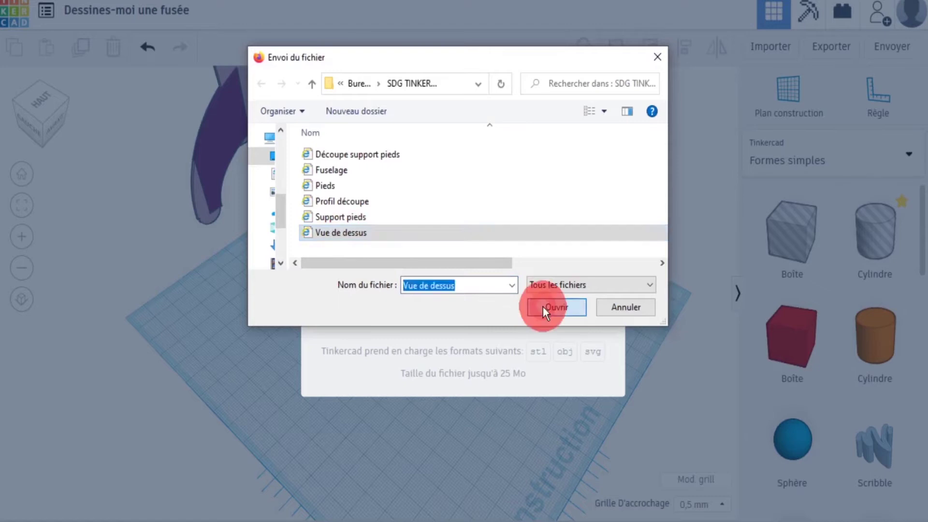
pyautogui.click(542, 307)
pyautogui.doubleClick(422, 352)
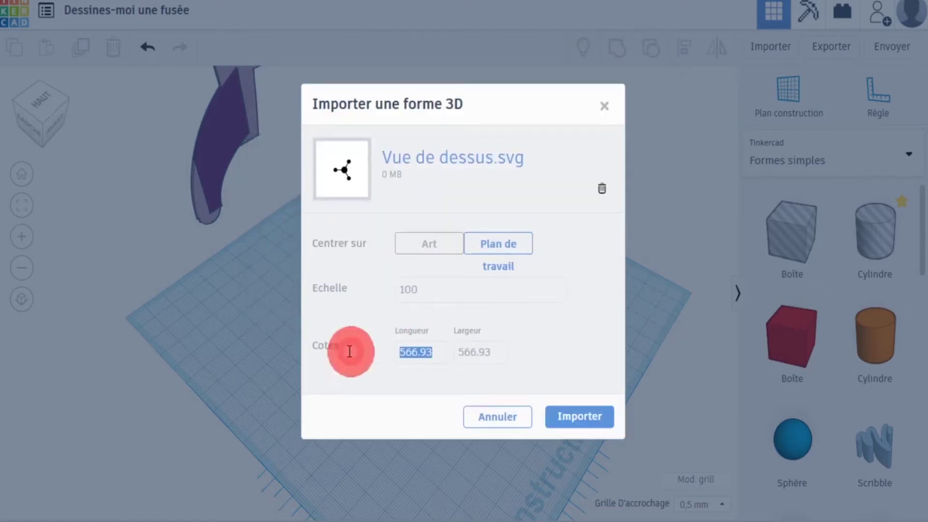
pyautogui.write('200')
pyautogui.click(471, 352)
pyautogui.click(555, 415)
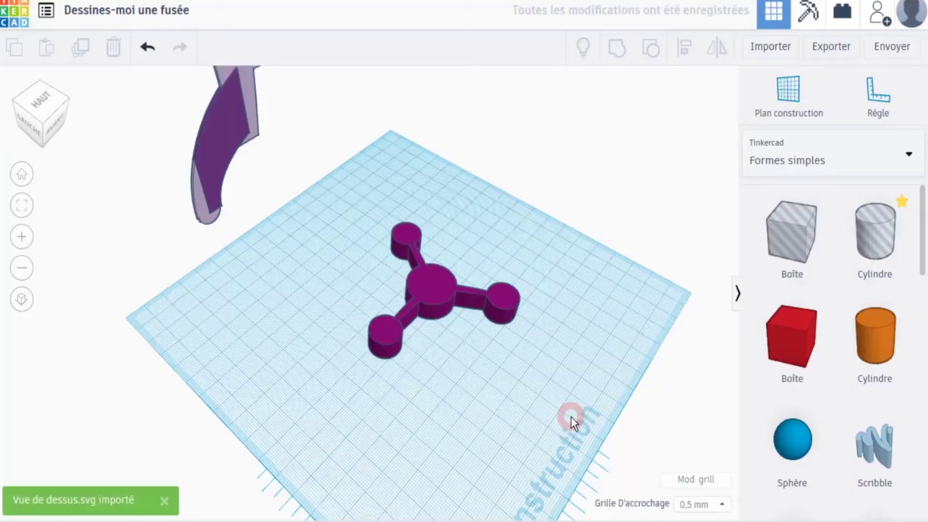
# Set the three-armed top-view shape's height to 1 mm and colour it light purple.
pyautogui.click(429, 291)
pyautogui.click(536, 278)
pyautogui.write('1')
pyautogui.press('Return')
pyautogui.click(596, 112)
pyautogui.click(779, 181)
pyautogui.click(491, 201)
# Set the top-view shape's front-edge offset from the ruler origin to 60 mm, and switch the ruler to measure from shape centres.
pyautogui.moveTo(490, 201); pyautogui.dragTo(496, 260, button='right')
pyautogui.click(432, 168)
pyautogui.click(531, 407)
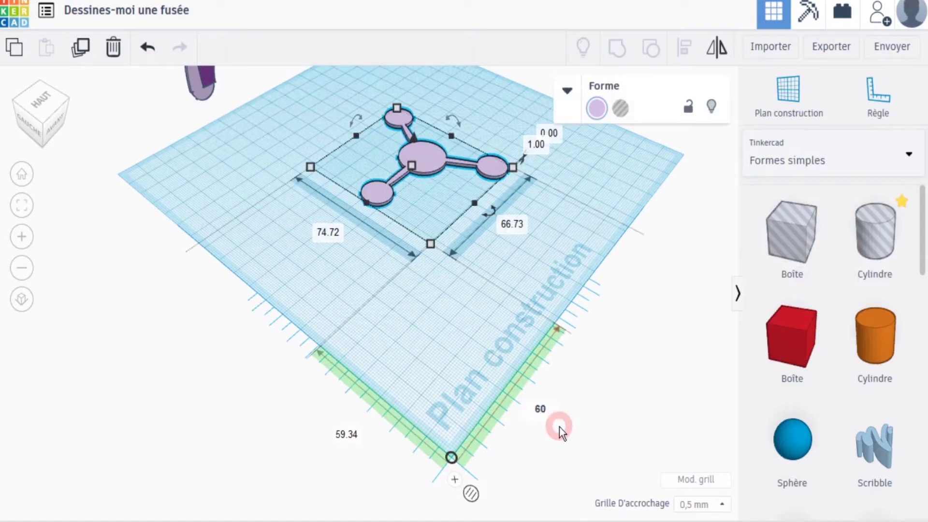
pyautogui.press('Return')
pyautogui.click(470, 493)
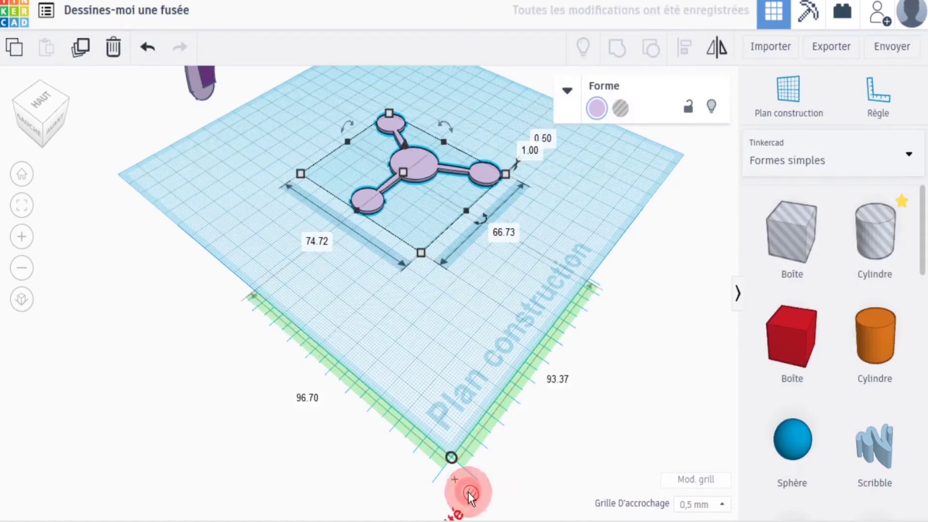
# Set the top-view shape's centre offset along the ruler's side axis to 100 mm, and switch the ruler back to measuring from edges.
pyautogui.click(302, 400)
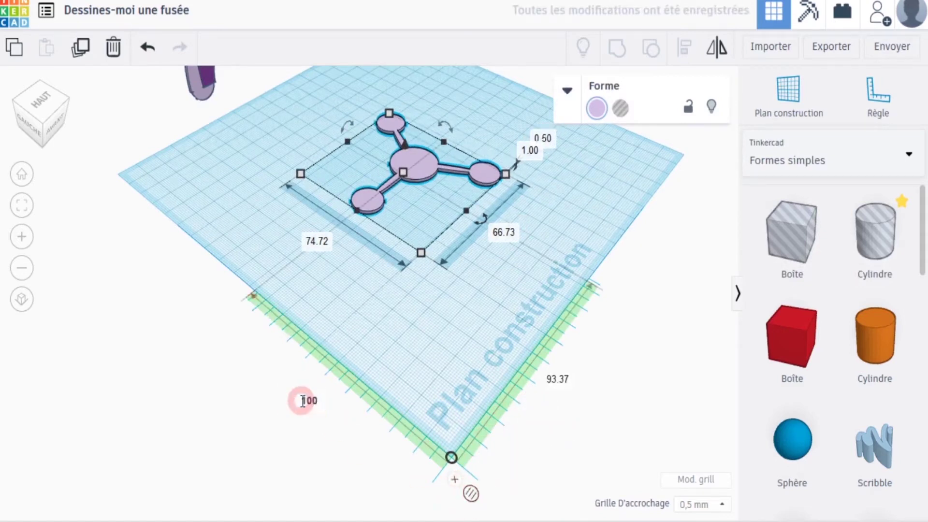
pyautogui.write('100')
pyautogui.press('Return')
pyautogui.click(471, 493)
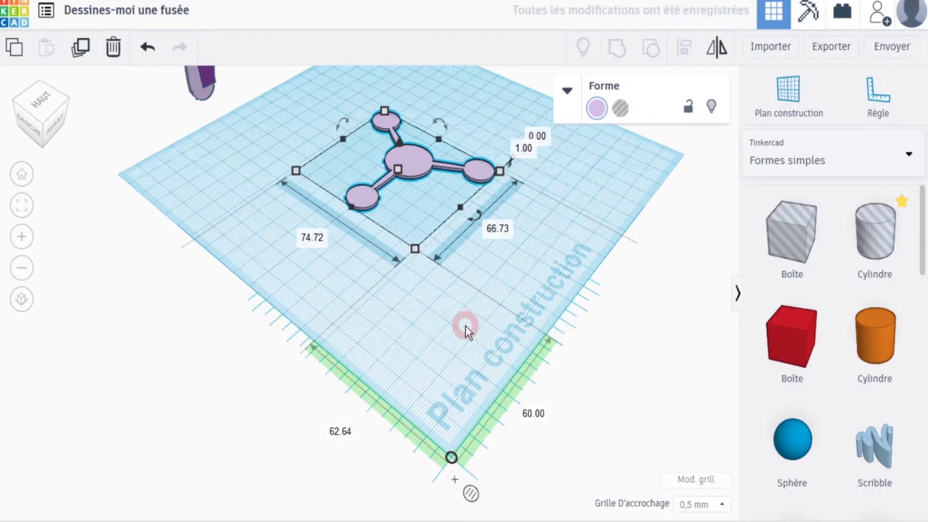
pyautogui.click(465, 328)
# Lock the three-armed top-view shape in place on the workplane.
pyautogui.moveTo(521, 271); pyautogui.dragTo(176, 207, button='right')
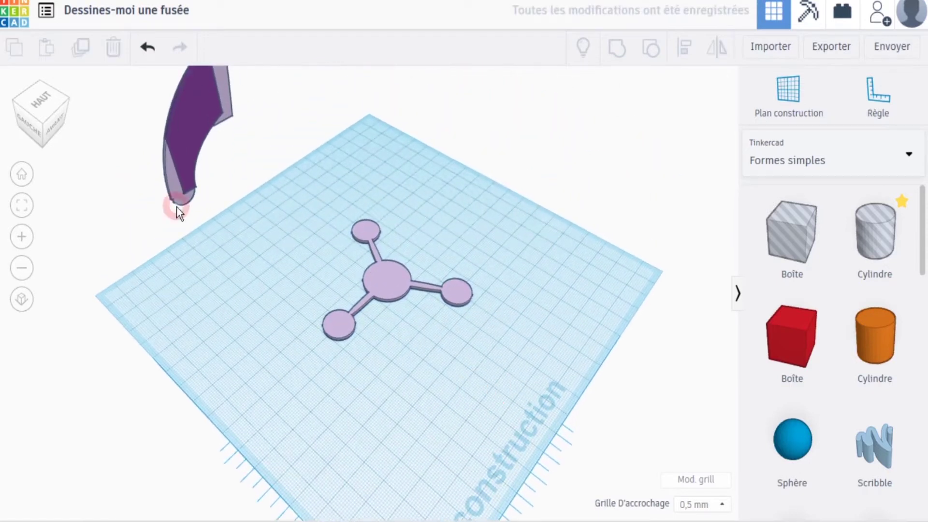
pyautogui.click(46, 100)
pyautogui.moveTo(45, 121); pyautogui.dragTo(28, 126)
pyautogui.click(23, 175)
pyautogui.click(91, 205)
pyautogui.moveTo(327, 295); pyautogui.dragTo(467, 386)
pyautogui.click(682, 103)
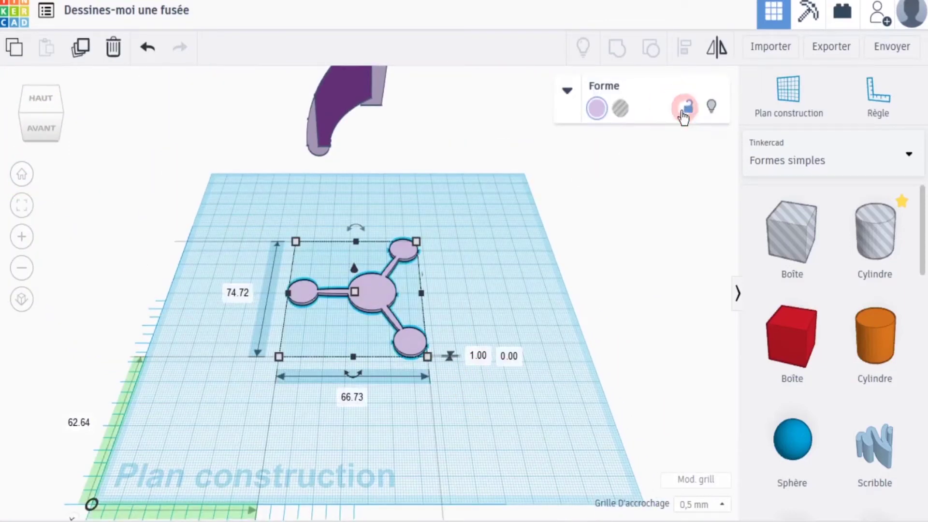
pyautogui.click(489, 261)
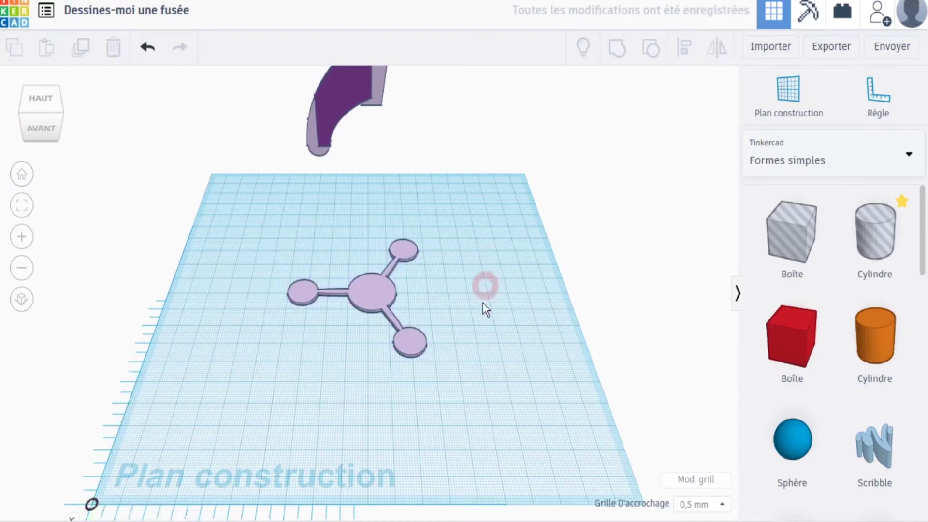
pyautogui.click(428, 298)
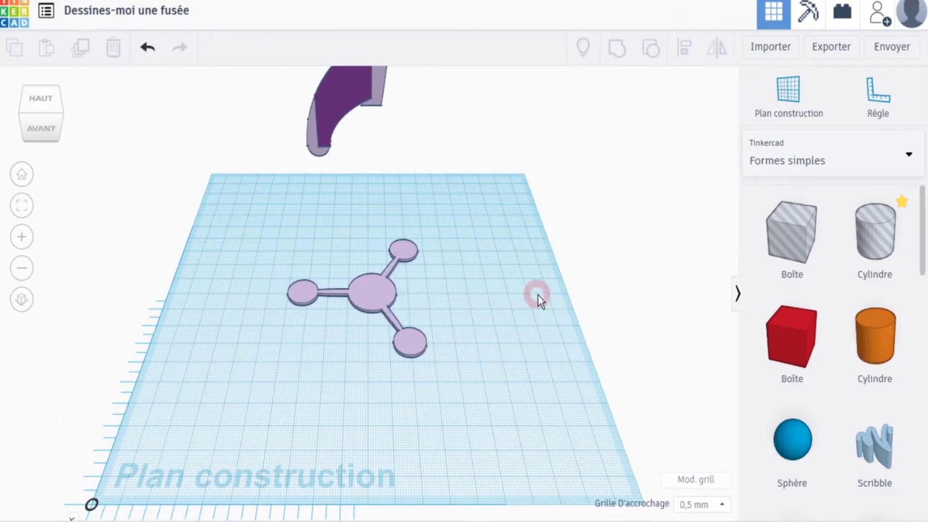
# Place a half-sphere (Demi-sphère) on the workplane in front of the three-armed top-view shape.
pyautogui.moveTo(917, 222); pyautogui.dragTo(922, 341)
pyautogui.click(770, 463)
pyautogui.moveTo(788, 471); pyautogui.dragTo(284, 271)
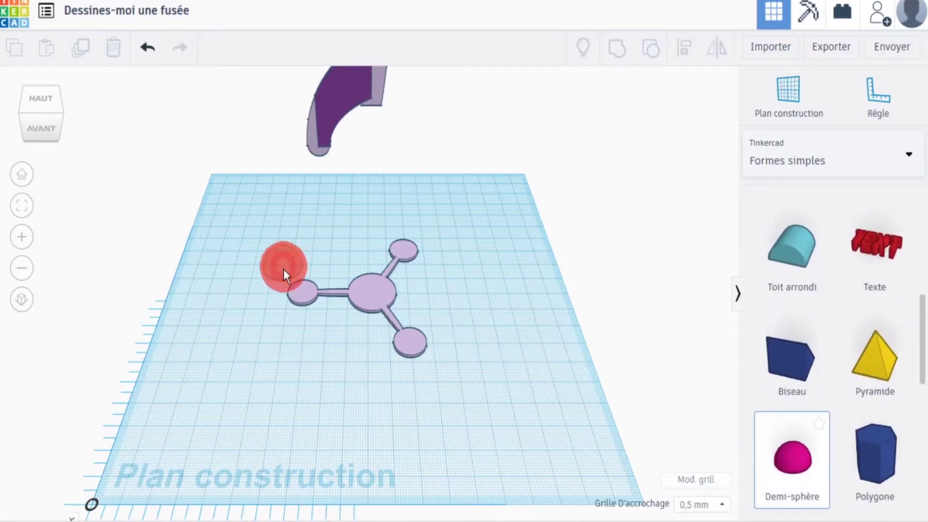
pyautogui.moveTo(332, 333); pyautogui.dragTo(332, 332)
# Set the half-sphere's length and width to 14 mm and its height to 7 mm.
pyautogui.click(269, 338)
pyautogui.write('14')
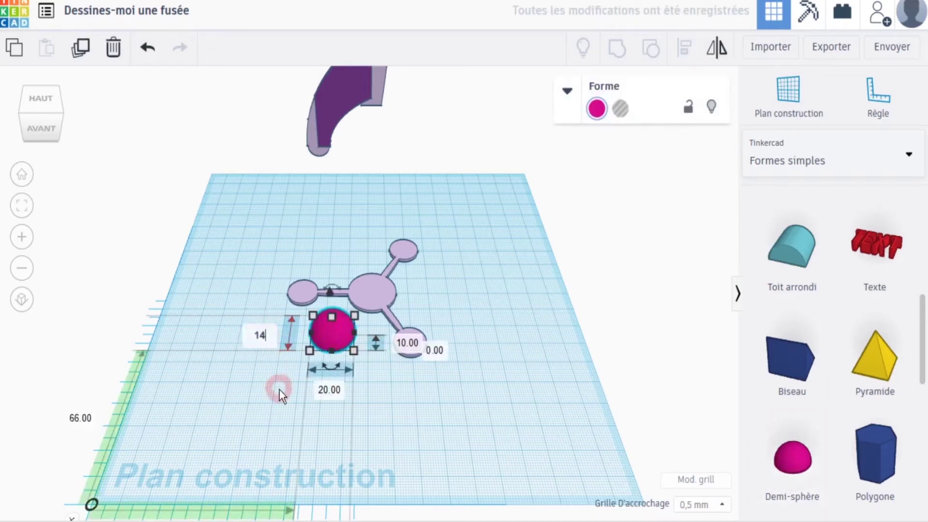
pyautogui.click(330, 388)
pyautogui.write('14')
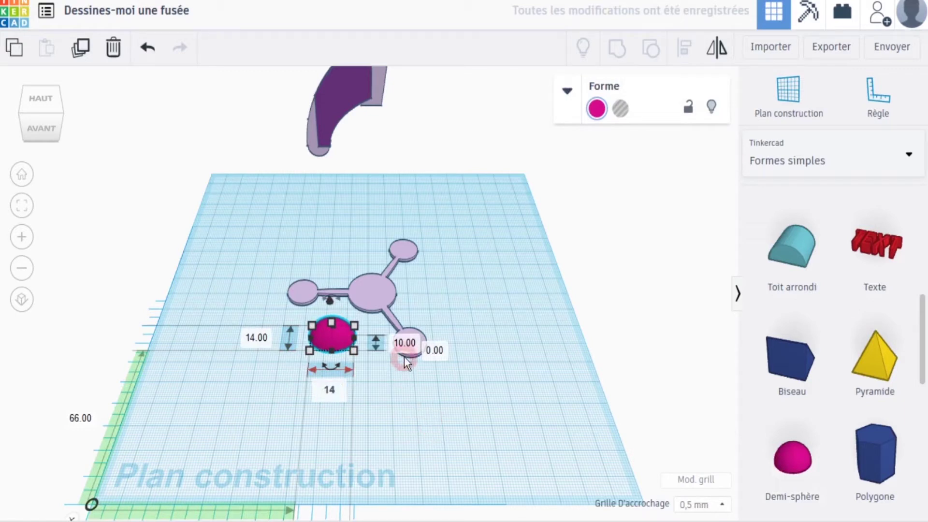
pyautogui.click(404, 344)
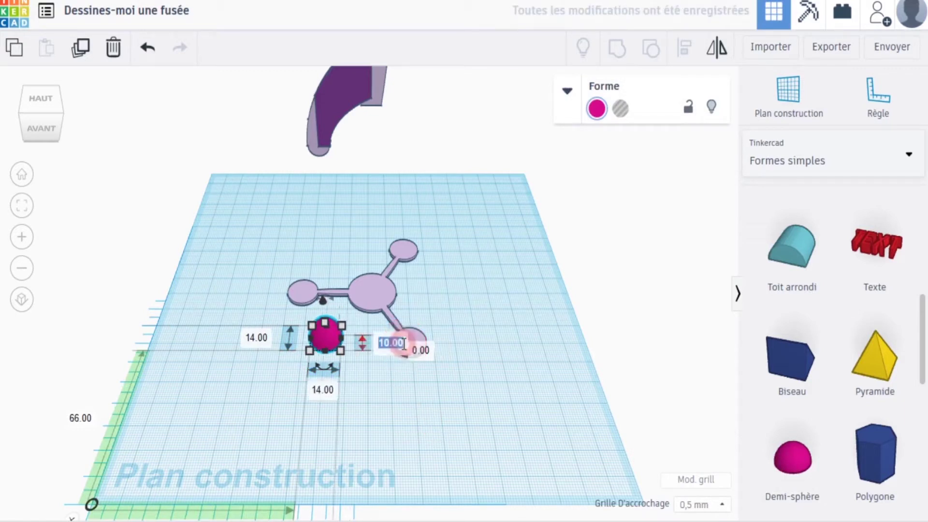
pyautogui.click(400, 379)
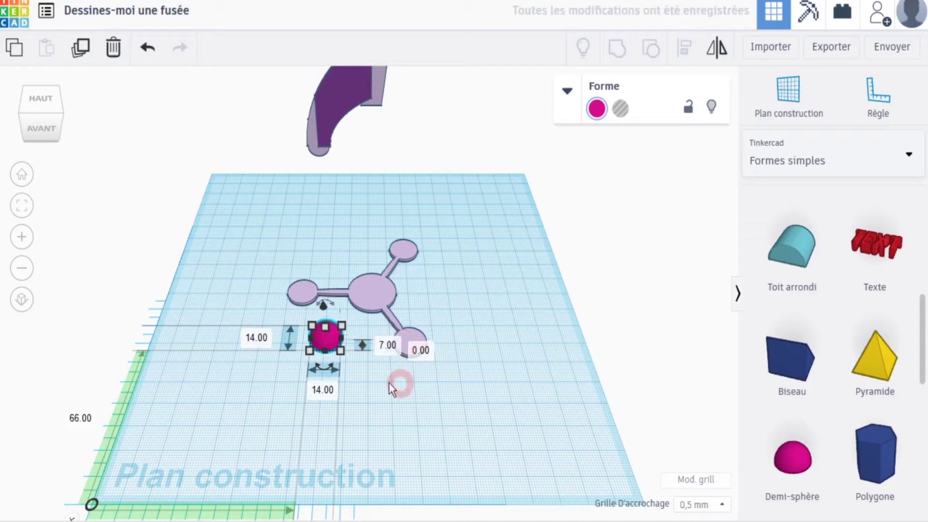
# Turn the half-sphere upside down with a 180° rotation and colour it purple.
pyautogui.click(52, 132)
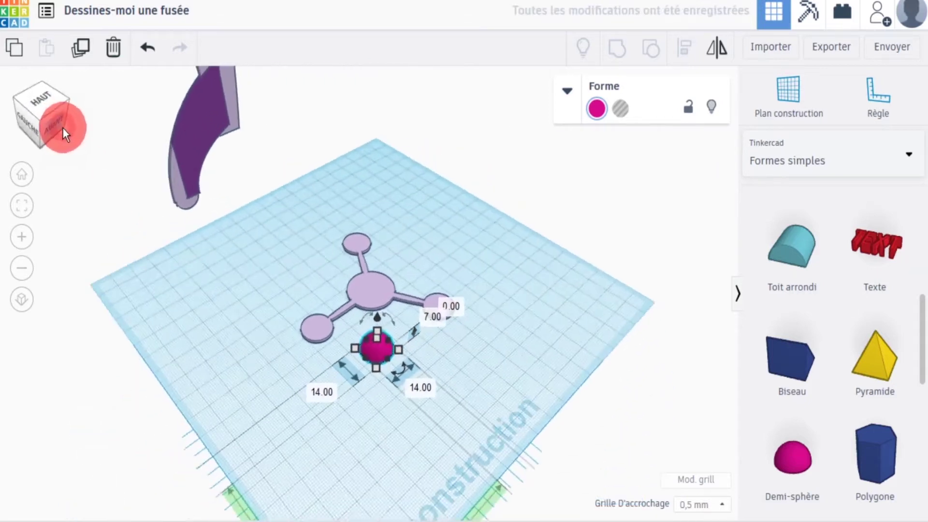
pyautogui.moveTo(395, 307); pyautogui.dragTo(379, 379)
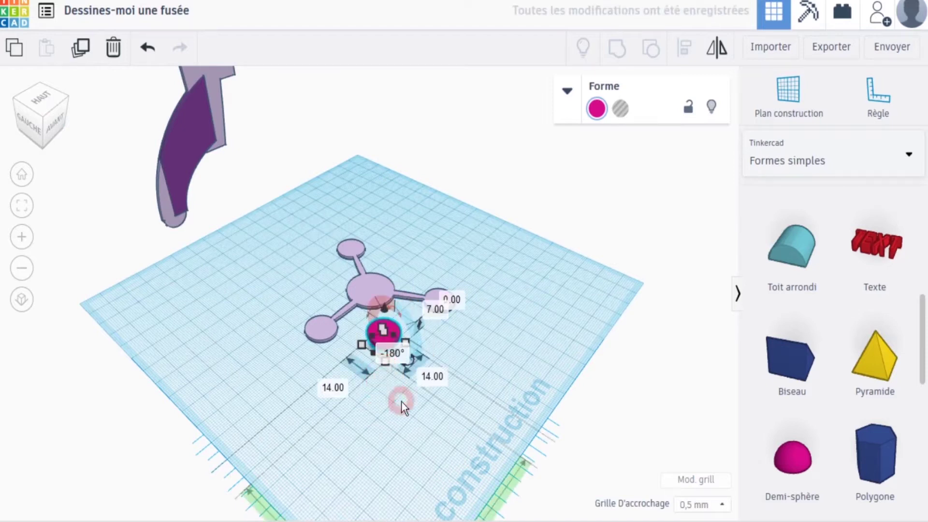
pyautogui.click(22, 237)
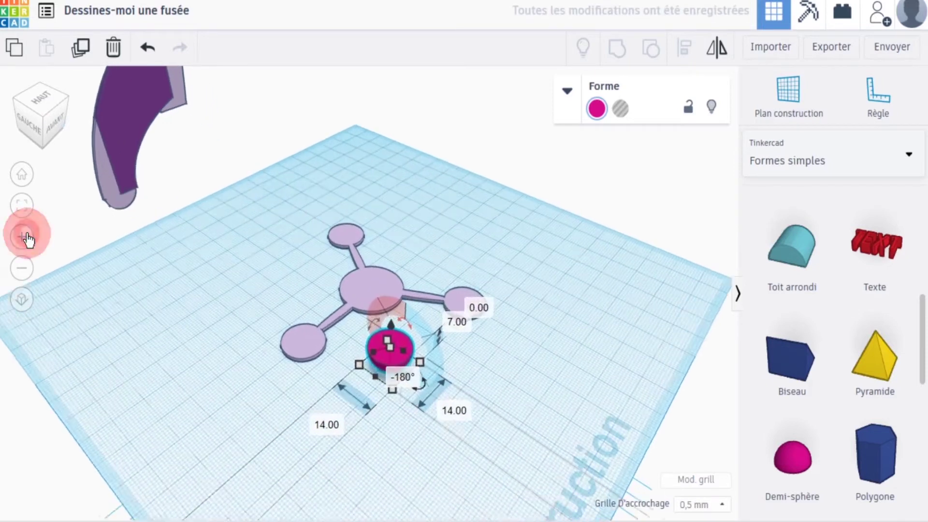
pyautogui.click(598, 51)
pyautogui.click(598, 108)
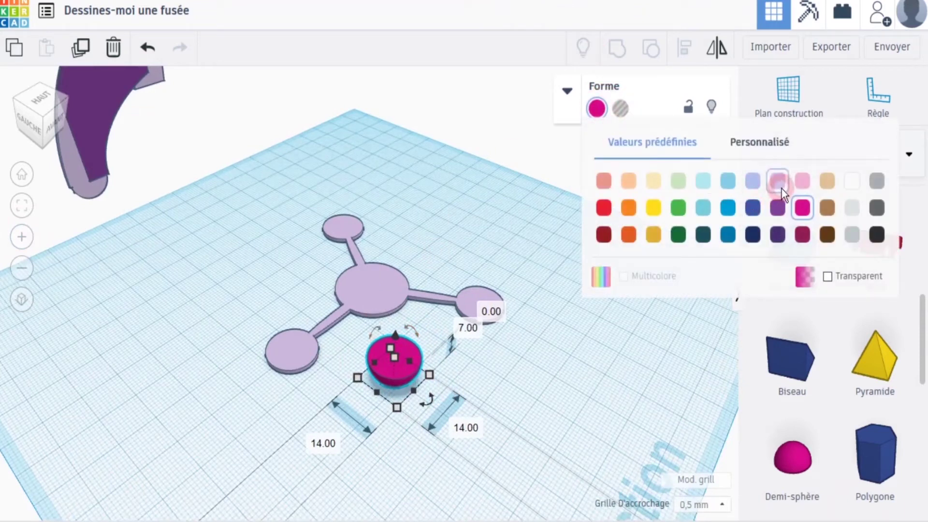
pyautogui.click(777, 208)
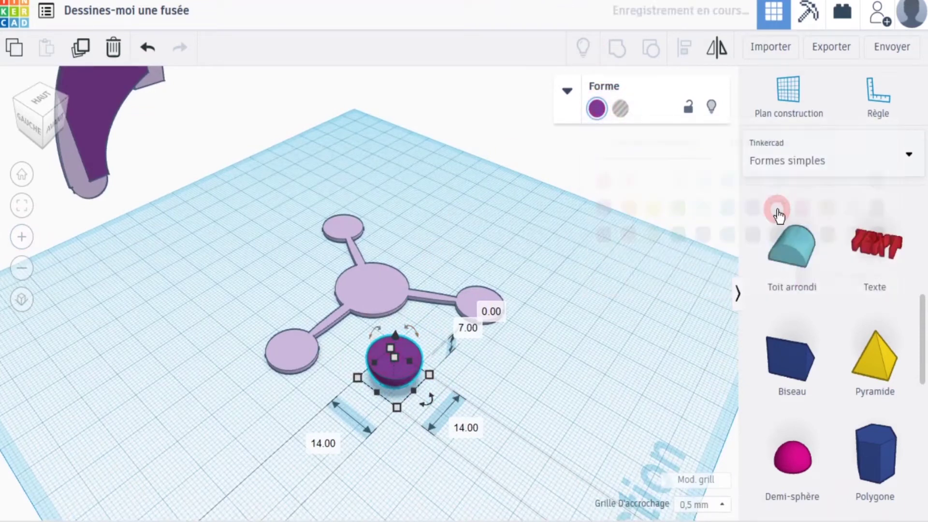
pyautogui.click(478, 277)
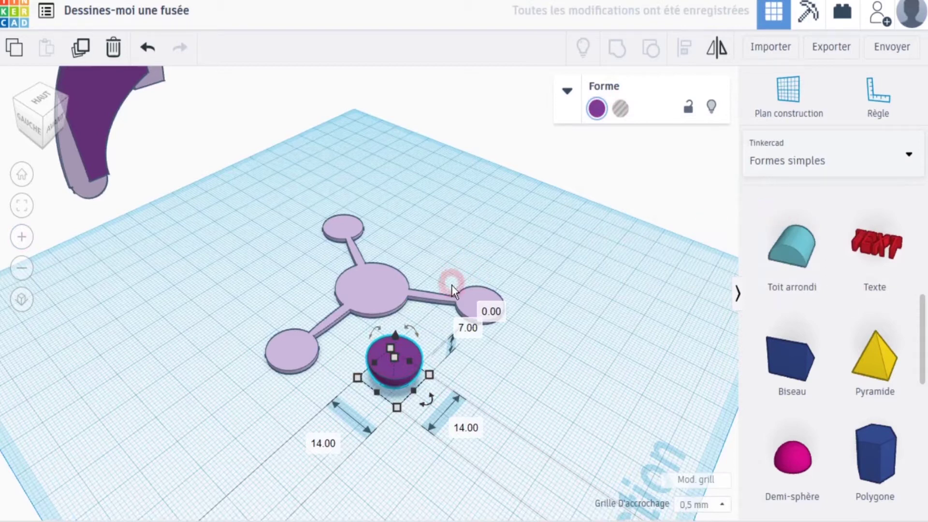
# Raise the half-sphere above the workplane and return its elevation to 0 mm.
pyautogui.moveTo(391, 337); pyautogui.dragTo(387, 227)
pyautogui.click(505, 269)
pyautogui.write('0')
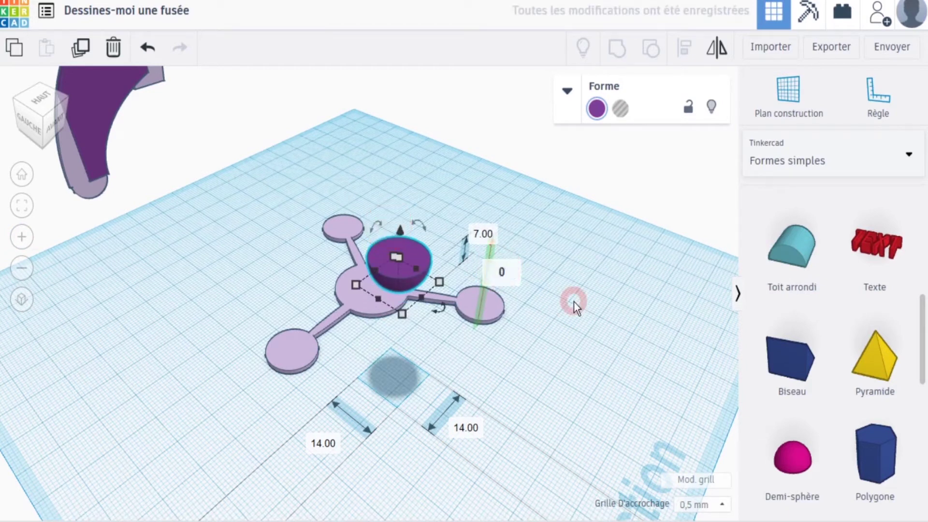
pyautogui.press('Return')
pyautogui.click(541, 358)
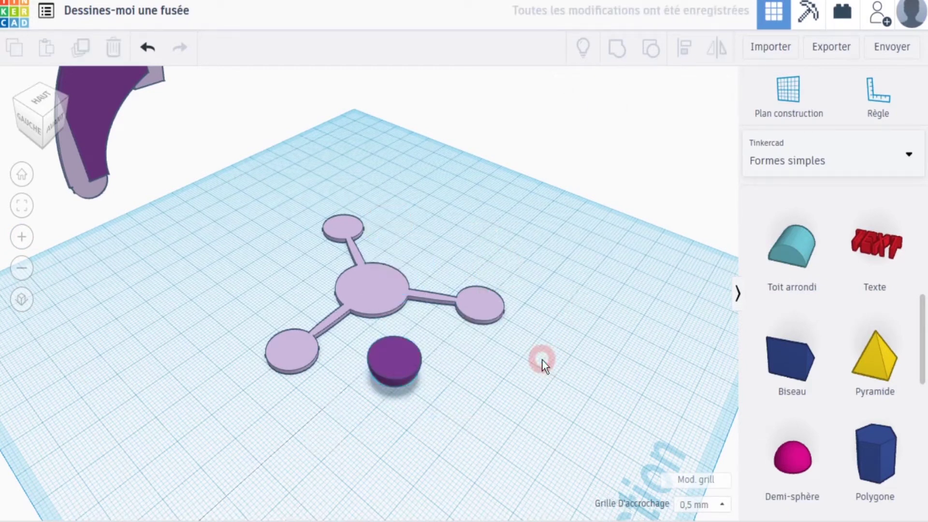
# Add a Tangent Ogive from the full collection of shape generators beside the purple half-sphere.
pyautogui.click(760, 168)
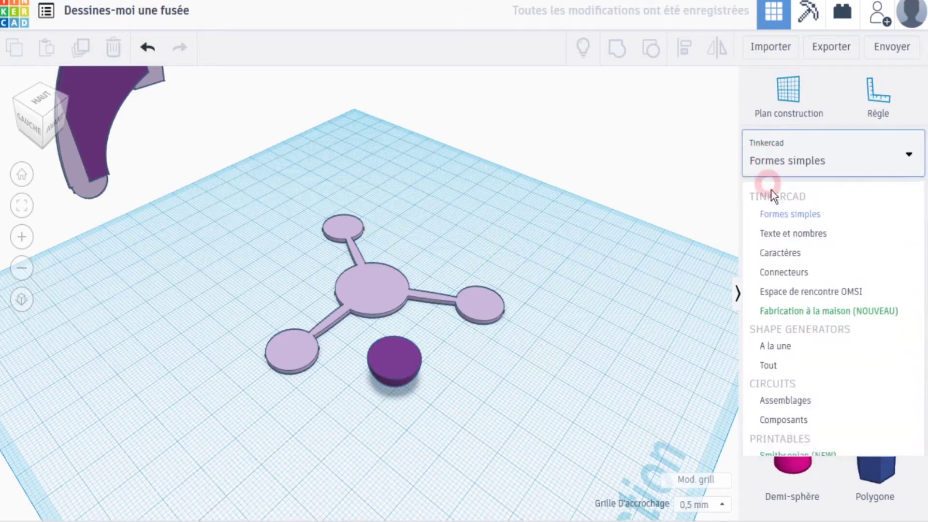
pyautogui.click(783, 367)
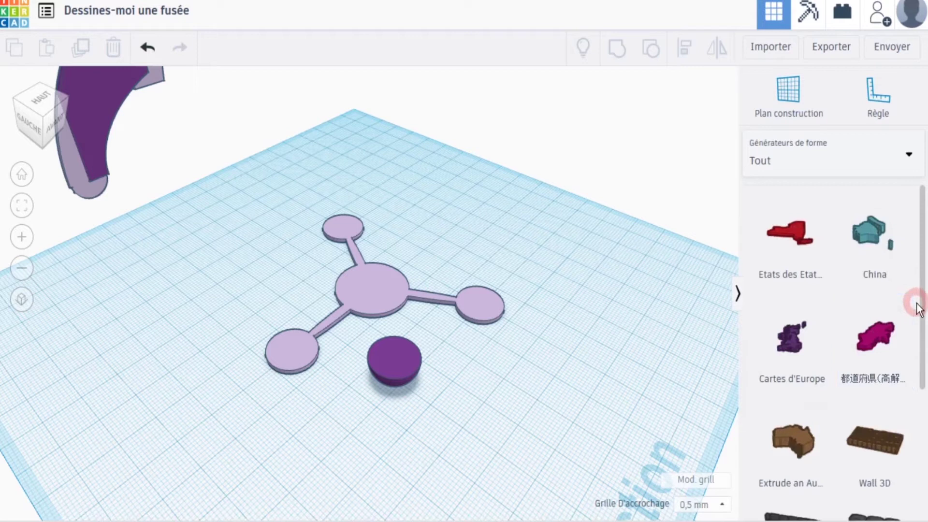
pyautogui.scroll(-1, 921, 338)
pyautogui.moveTo(924, 352); pyautogui.dragTo(918, 469)
pyautogui.click(881, 506)
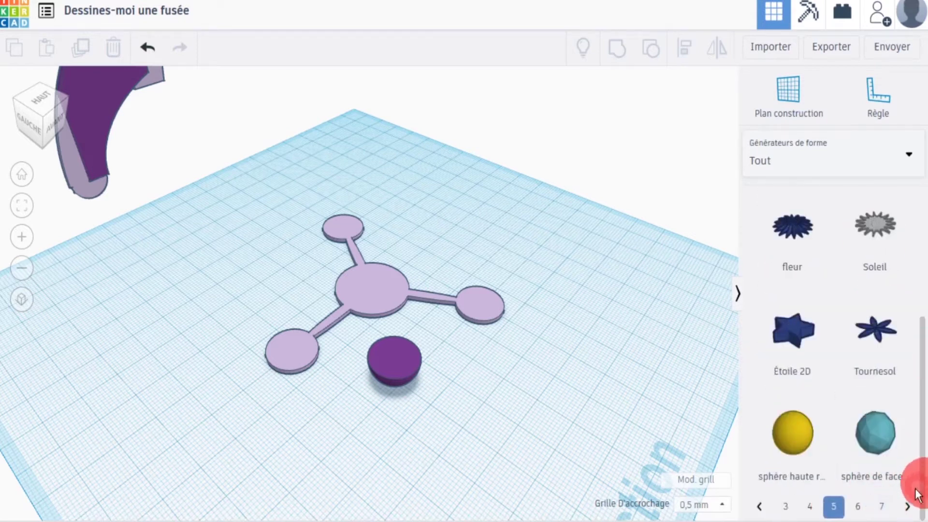
pyautogui.click(879, 507)
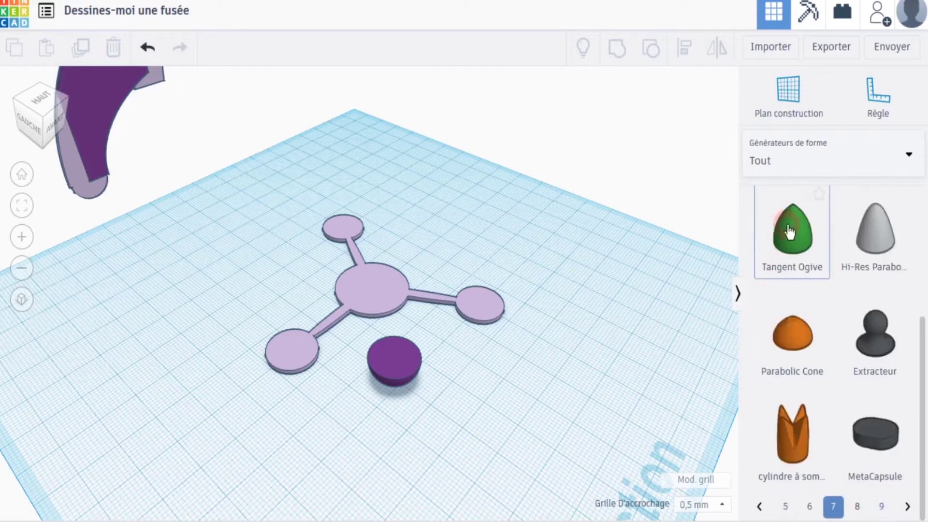
pyautogui.moveTo(810, 224); pyautogui.dragTo(465, 373)
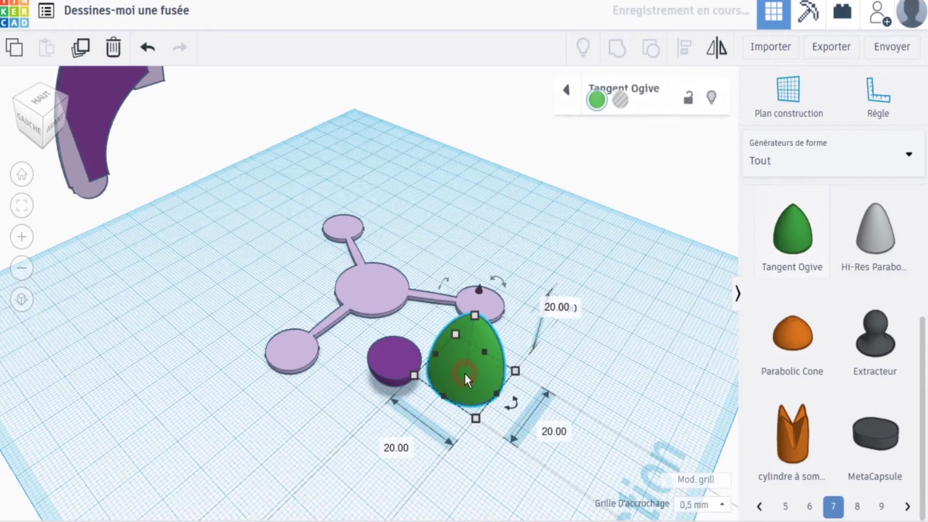
# Set the green ogive's base length and width to 15 mm each.
pyautogui.click(403, 448)
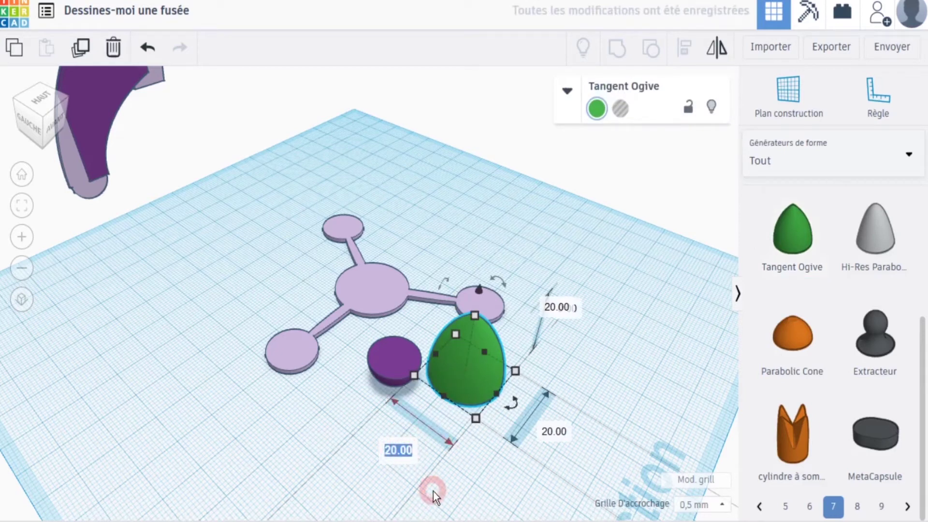
pyautogui.write('15')
pyautogui.click(515, 445)
pyautogui.click(543, 431)
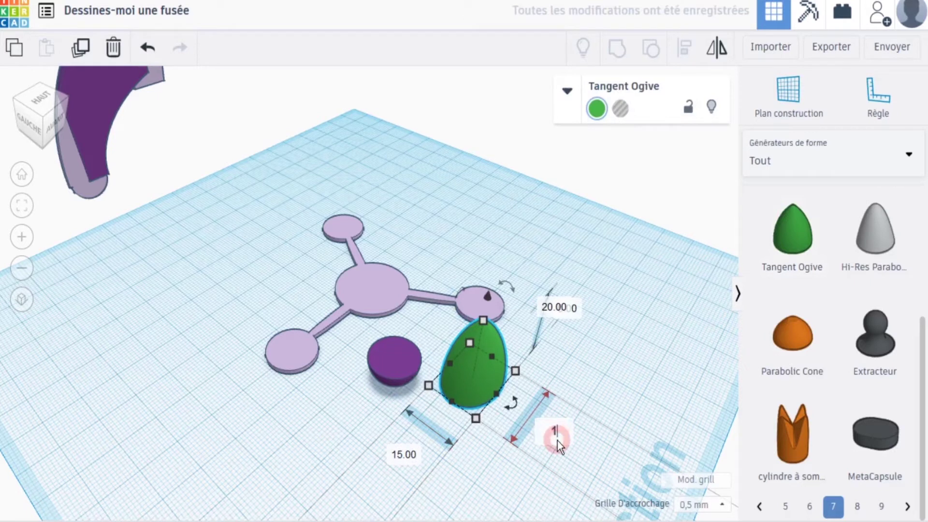
pyautogui.click(585, 439)
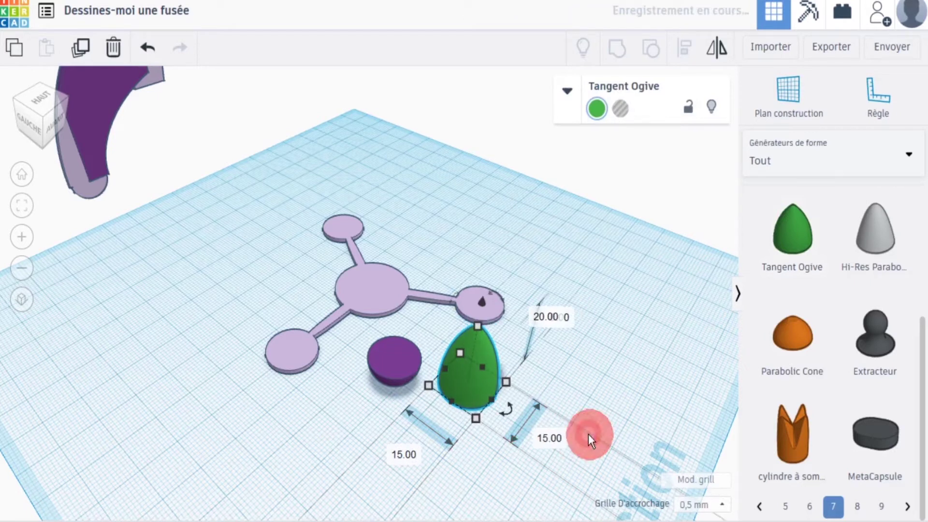
pyautogui.click(539, 344)
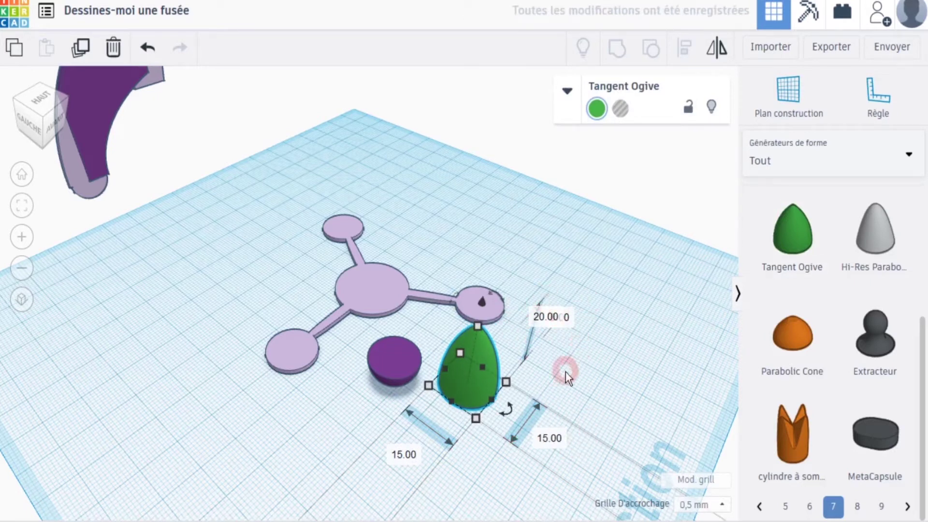
# Move the green ogive closer to the half-sphere and set its elevation above the workplane to 7 mm.
pyautogui.click(505, 382)
pyautogui.moveTo(463, 391); pyautogui.dragTo(428, 378)
pyautogui.moveTo(440, 294); pyautogui.dragTo(441, 198)
pyautogui.click(537, 282)
pyautogui.write('7')
pyautogui.press('Return')
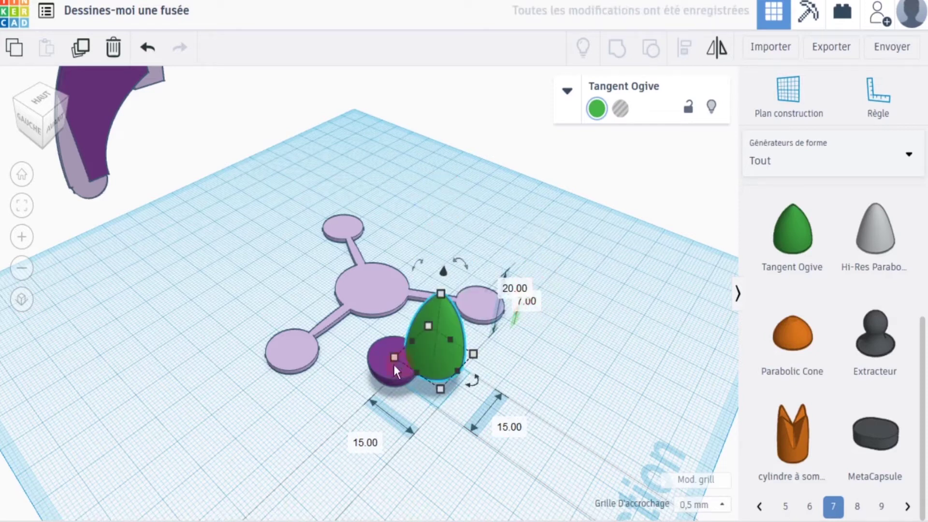
# Align the ogive and the half-sphere on their centres along both horizontal axes.
pyautogui.keyDown('shift'); pyautogui.click(372, 360); pyautogui.keyUp('shift')
pyautogui.click(683, 46)
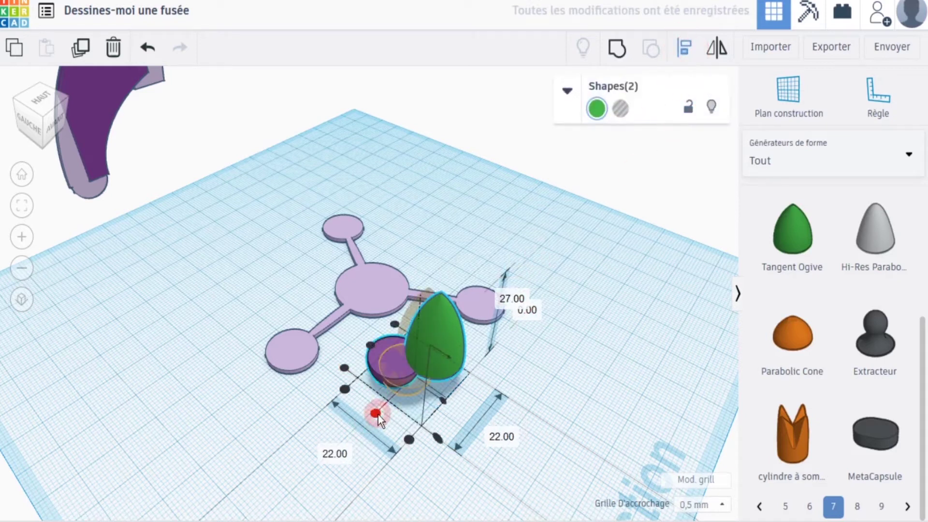
pyautogui.click(375, 414)
pyautogui.click(380, 351)
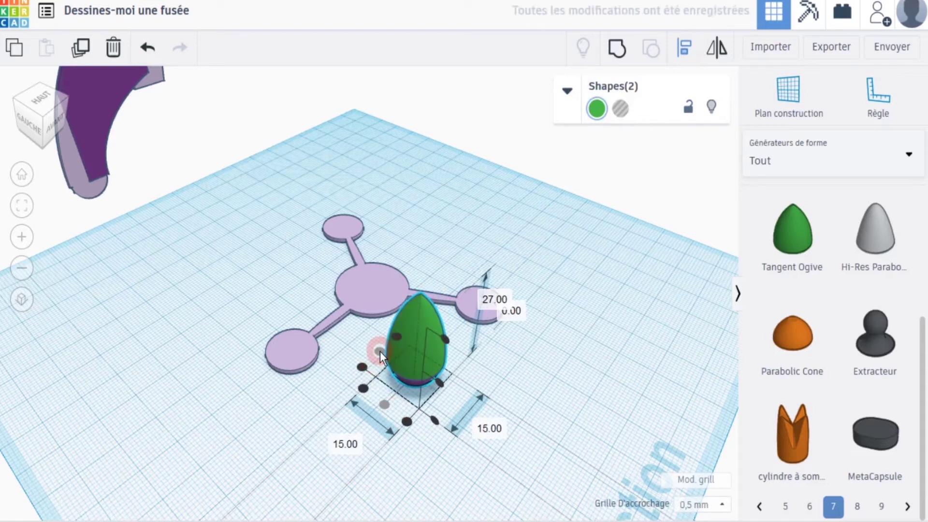
pyautogui.click(521, 401)
# Move the ogive and half-sphere together onto the circle of the top-view shape's left arm, matching its outline in orthographic top view.
pyautogui.click(356, 381)
pyautogui.moveTo(362, 357); pyautogui.dragTo(463, 398)
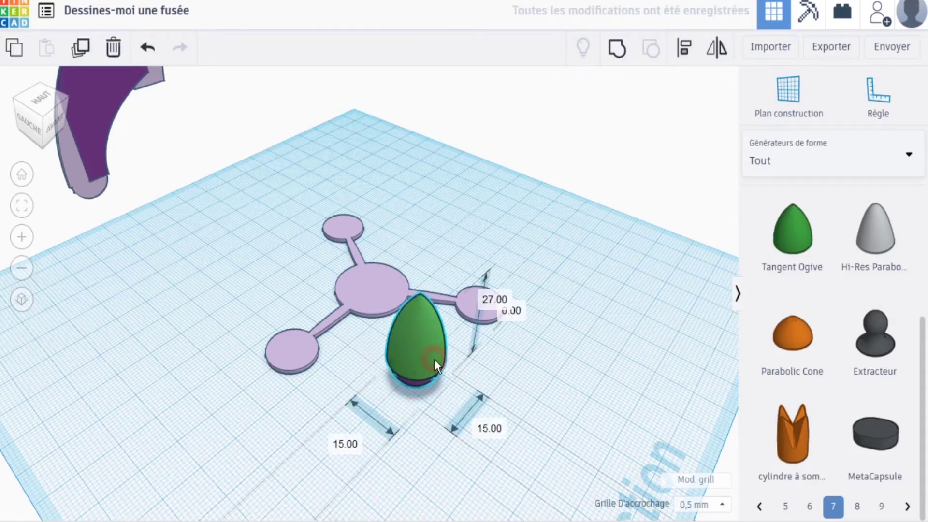
pyautogui.moveTo(428, 340); pyautogui.dragTo(308, 328)
pyautogui.click(39, 101)
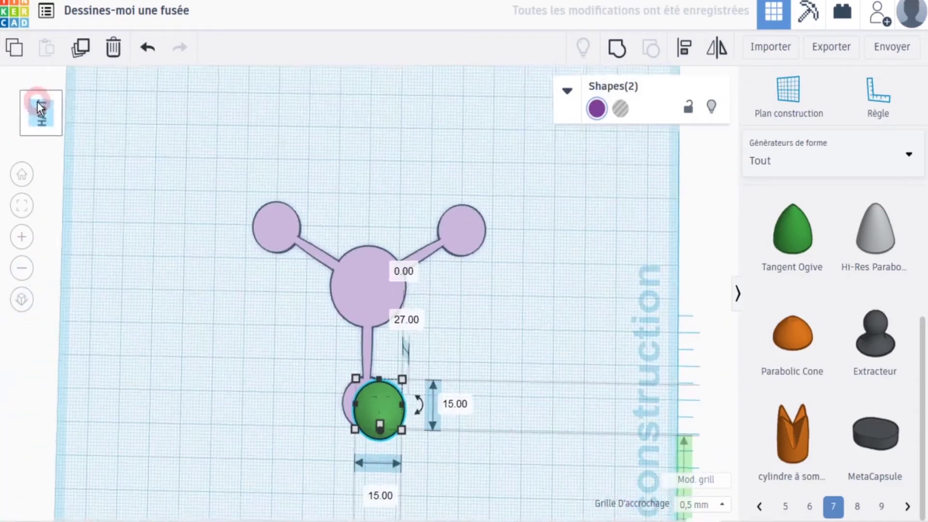
pyautogui.click(22, 300)
pyautogui.scroll(8, 200, 386)
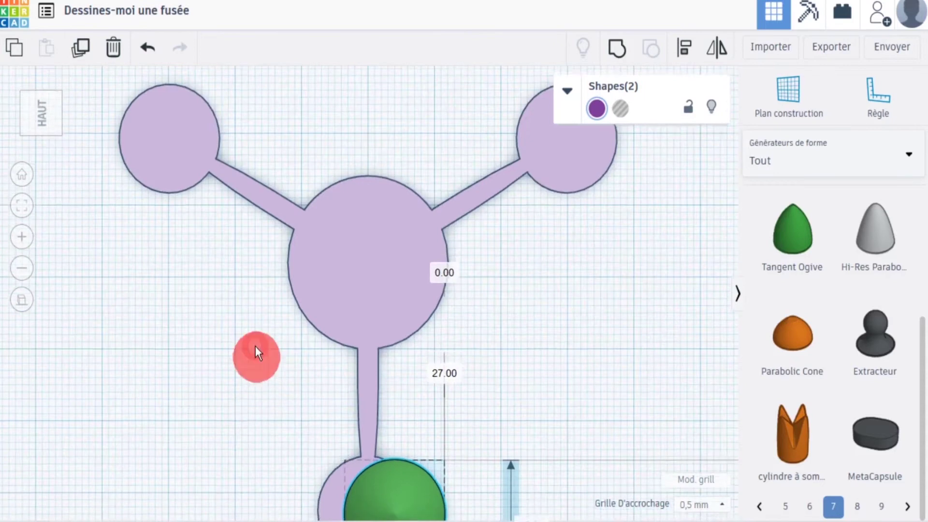
pyautogui.moveTo(451, 339); pyautogui.dragTo(427, 335)
pyautogui.click(26, 270)
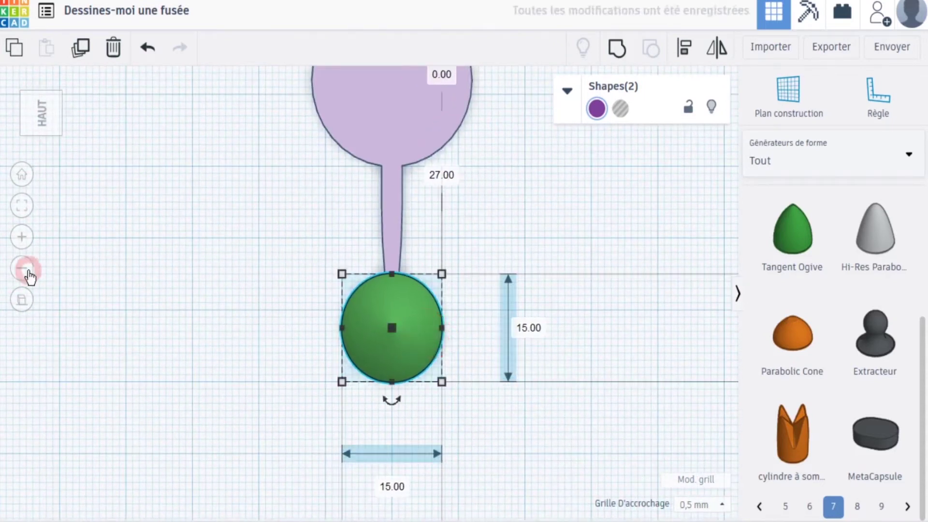
# Check the pod's position relative to the ruler origin by its centre, and switch the ruler back to edge-based distances.
pyautogui.click(28, 274)
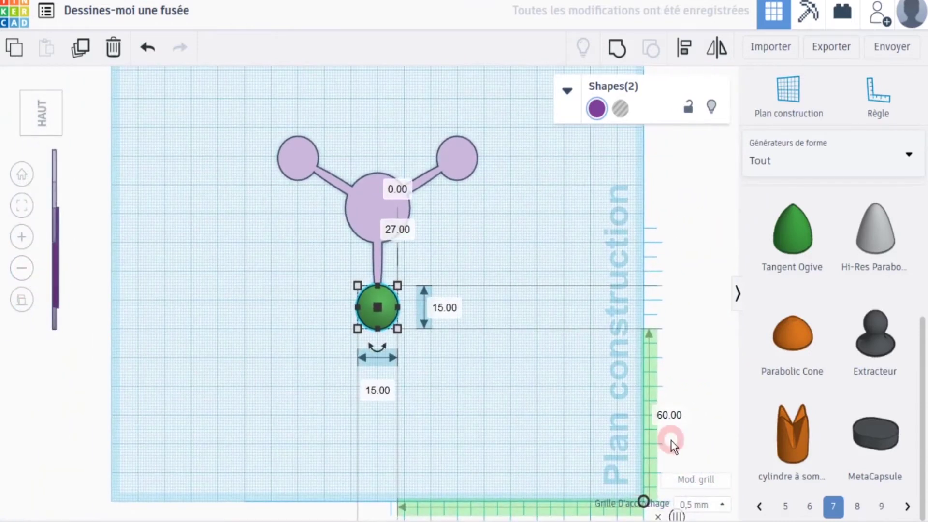
pyautogui.moveTo(582, 407); pyautogui.dragTo(581, 305, button='middle')
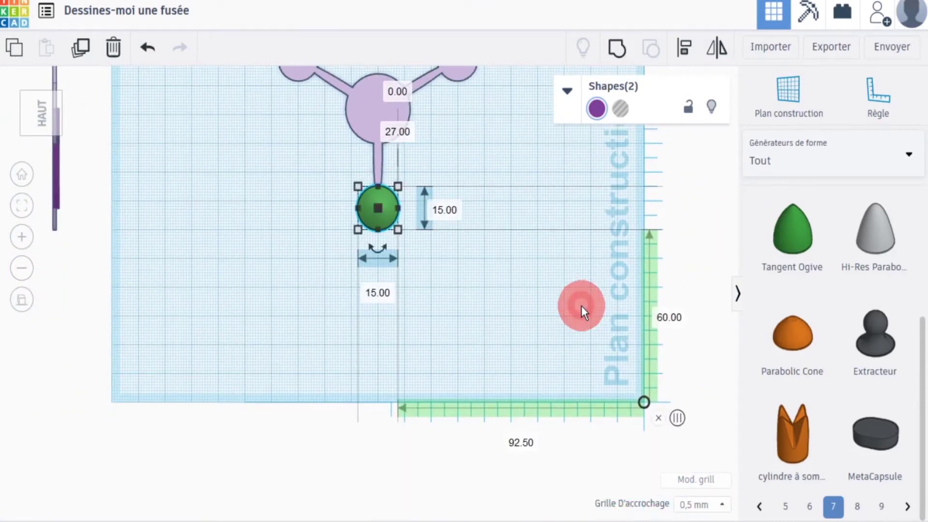
pyautogui.click(676, 419)
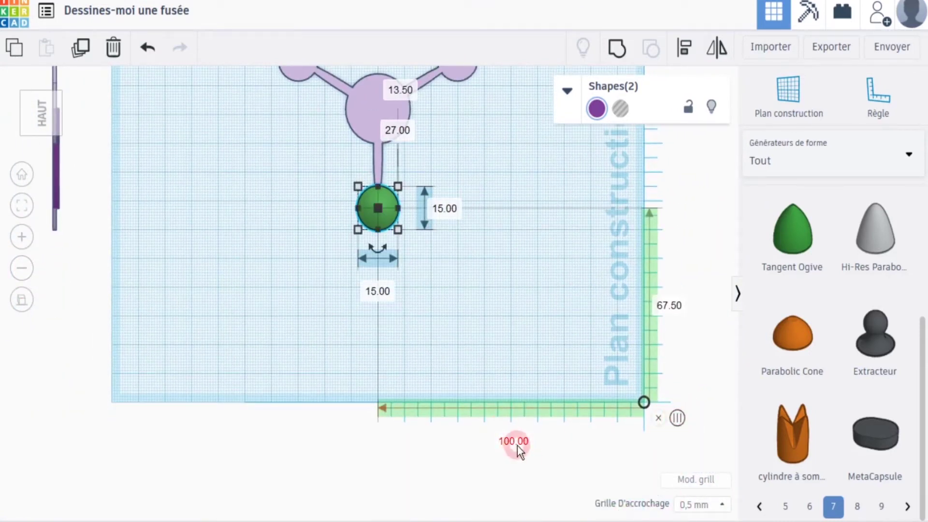
pyautogui.click(675, 419)
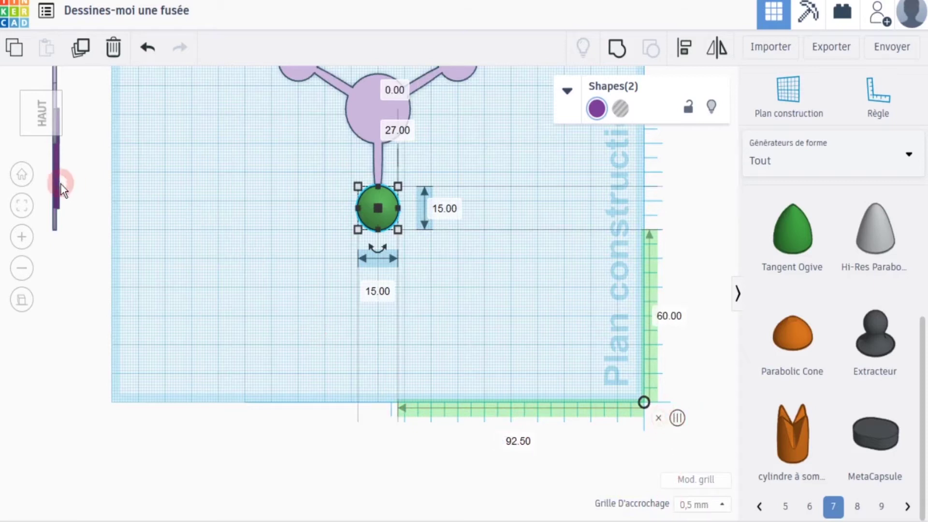
# Duplicate the purple fin and bring the copy onto the workplane in front of the top-view guide.
pyautogui.click(48, 127)
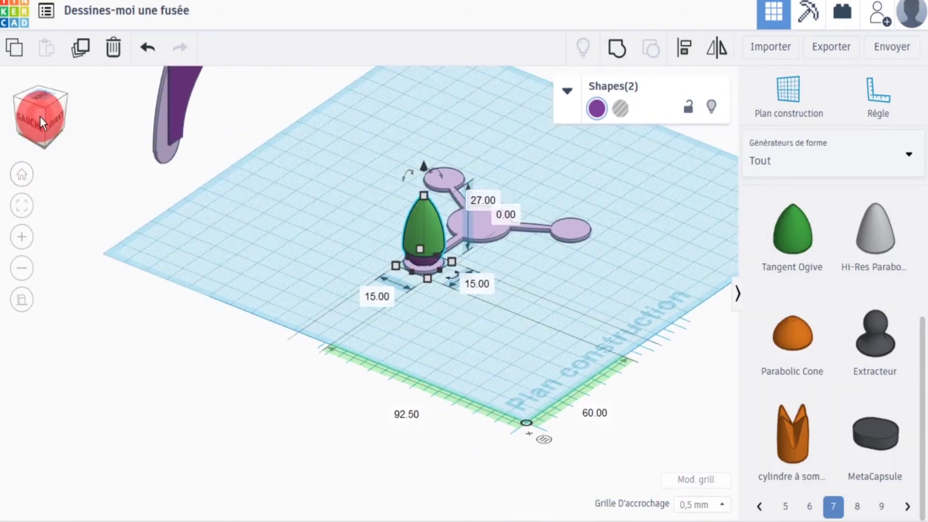
pyautogui.click(22, 300)
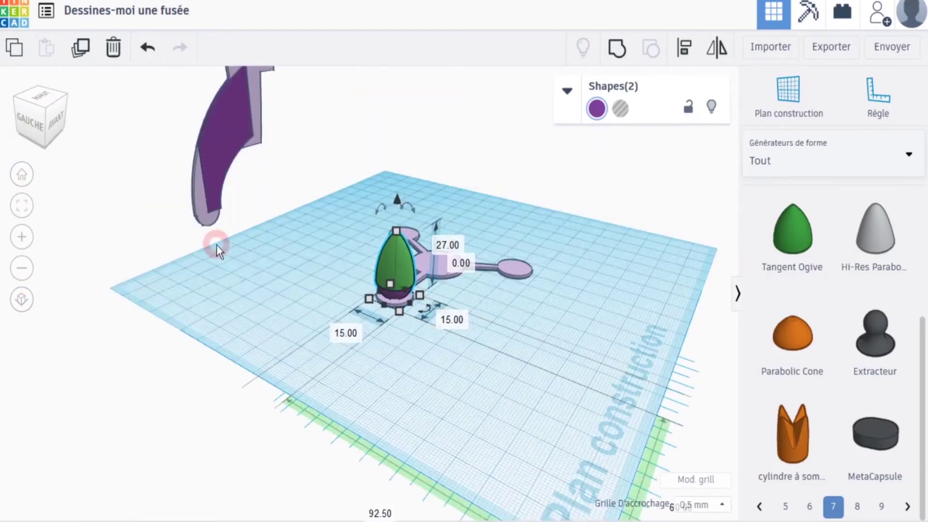
pyautogui.click(39, 126)
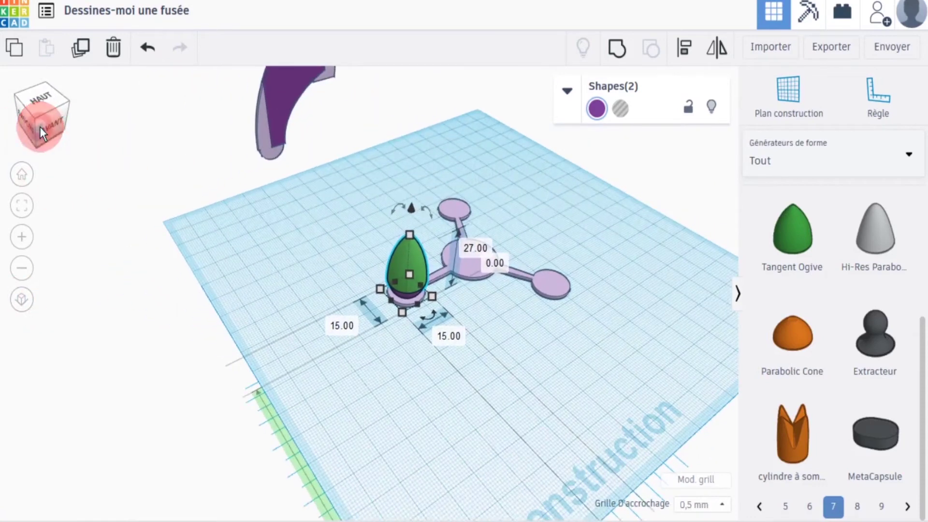
pyautogui.click(245, 239)
pyautogui.click(22, 174)
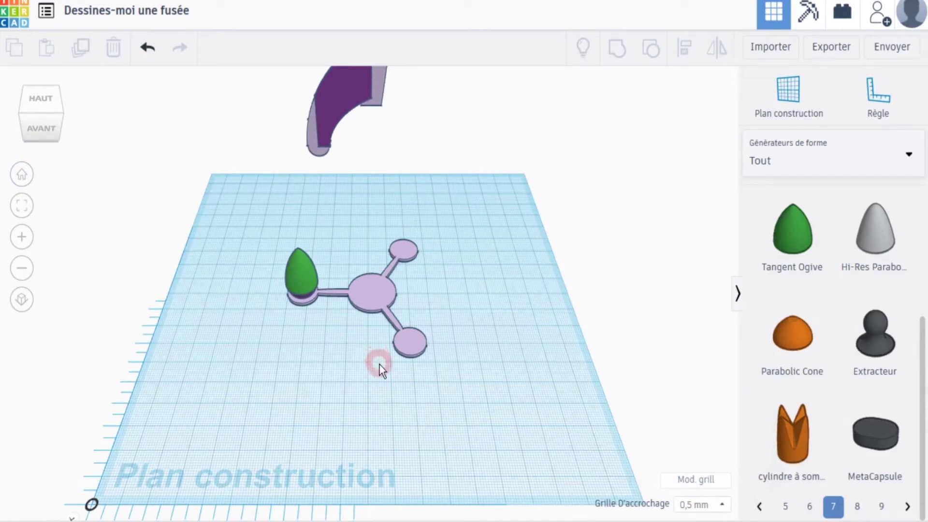
pyautogui.click(358, 242)
pyautogui.click(331, 101)
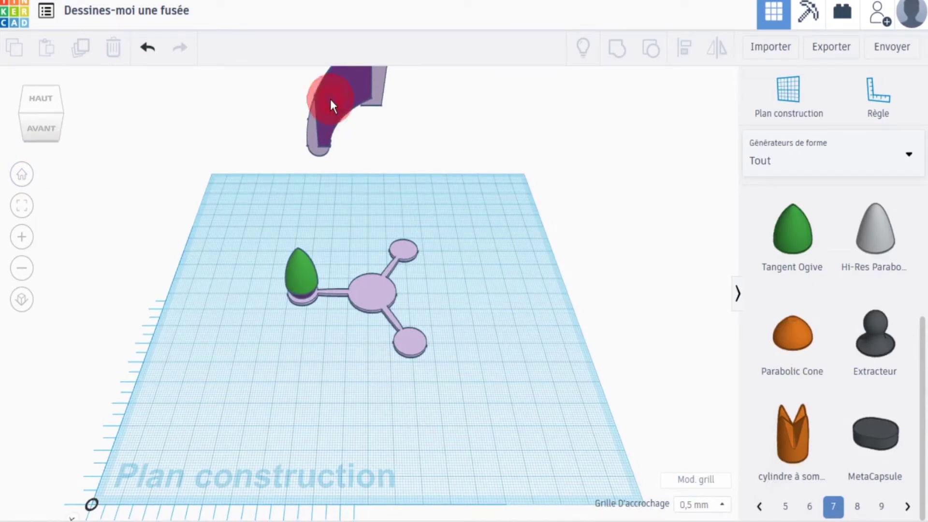
pyautogui.click(83, 46)
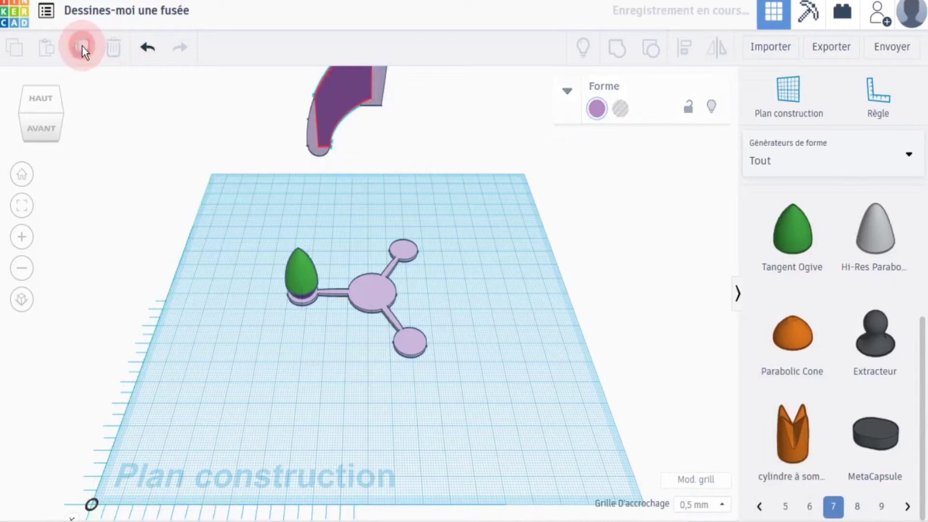
pyautogui.moveTo(329, 105); pyautogui.dragTo(315, 394)
pyautogui.click(474, 391)
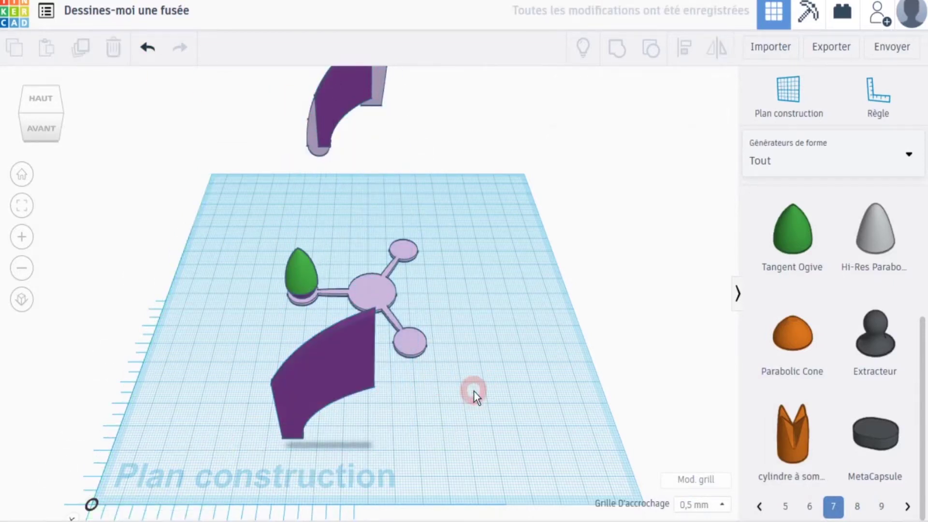
# Import the file Profil découpe.svg with its scale set to 200.
pyautogui.click(769, 43)
pyautogui.click(456, 256)
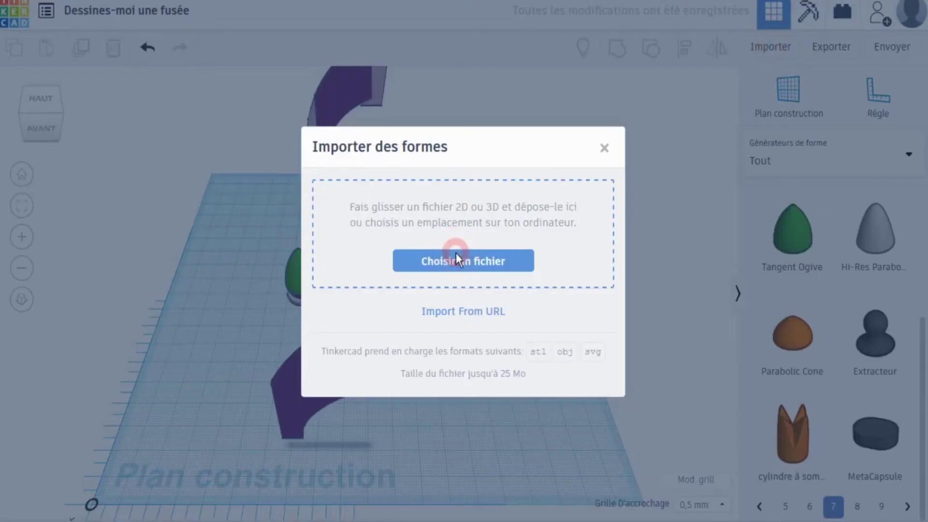
pyautogui.click(346, 202)
pyautogui.click(544, 307)
pyautogui.doubleClick(414, 352)
pyautogui.write('200')
pyautogui.click(470, 351)
pyautogui.click(559, 416)
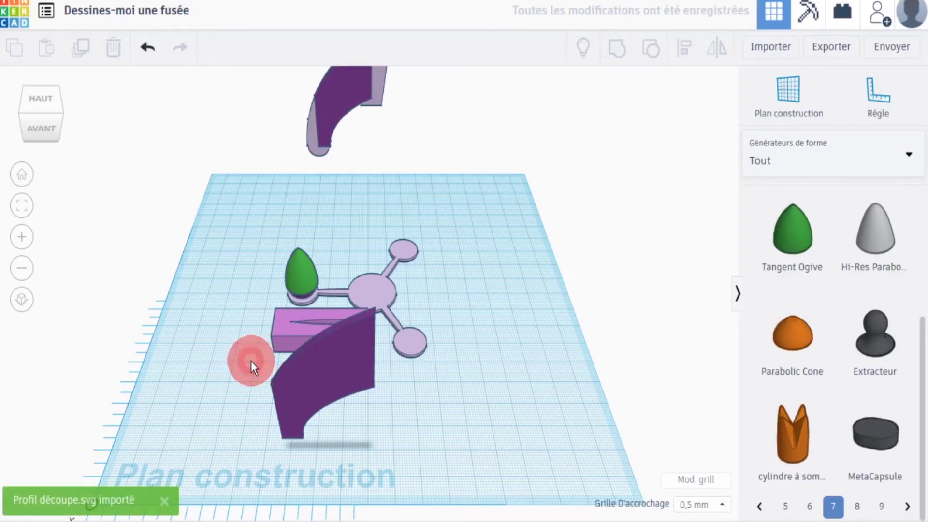
# Turn the imported cutting profile into a hole and move it forward beside the fin copy.
pyautogui.click(280, 335)
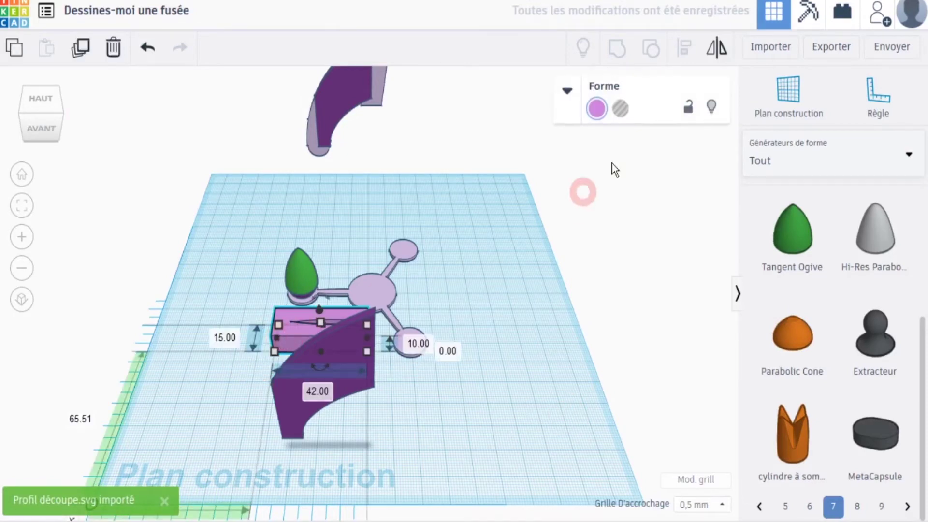
pyautogui.click(620, 108)
pyautogui.click(503, 320)
pyautogui.moveTo(259, 326); pyautogui.dragTo(264, 410)
pyautogui.click(220, 372)
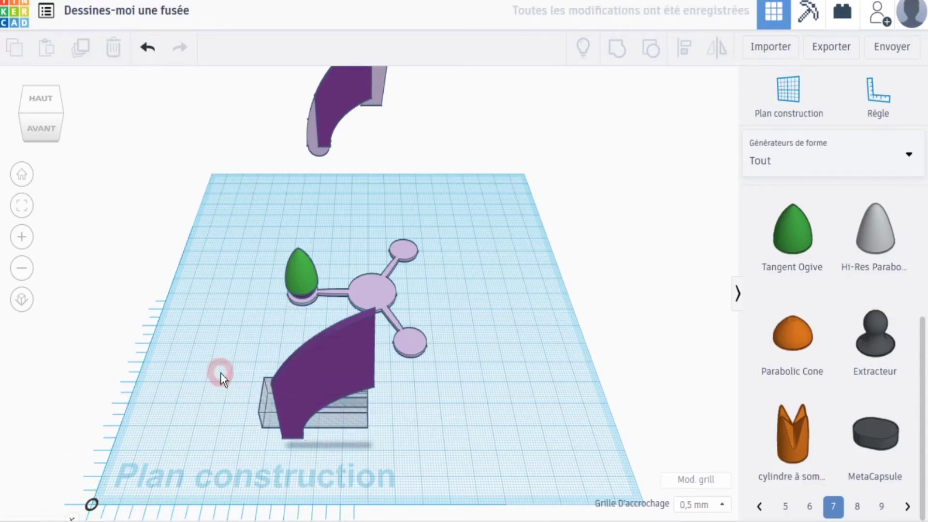
# Set the fin copy's thickness to 3 mm, working in orthographic top view.
pyautogui.click(43, 100)
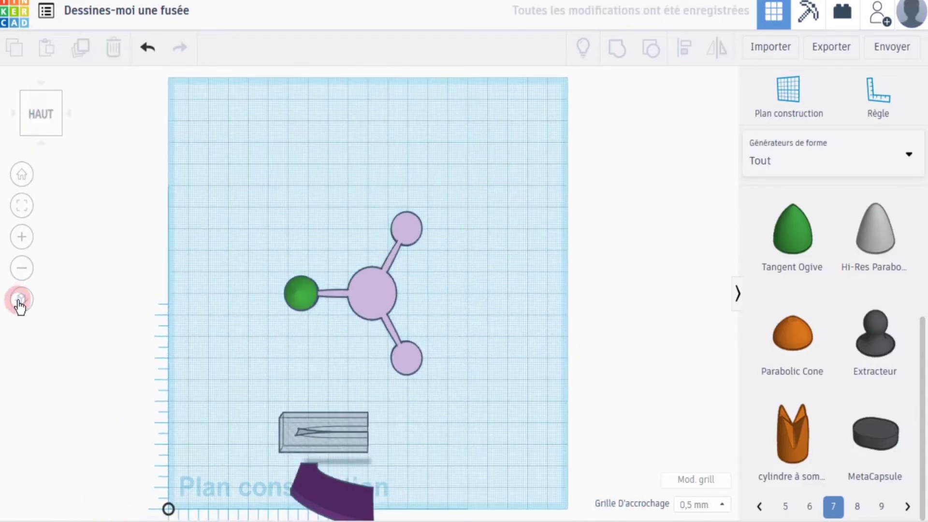
pyautogui.click(21, 300)
pyautogui.click(23, 241)
pyautogui.moveTo(178, 396); pyautogui.dragTo(295, 197, button='middle')
pyautogui.click(22, 238)
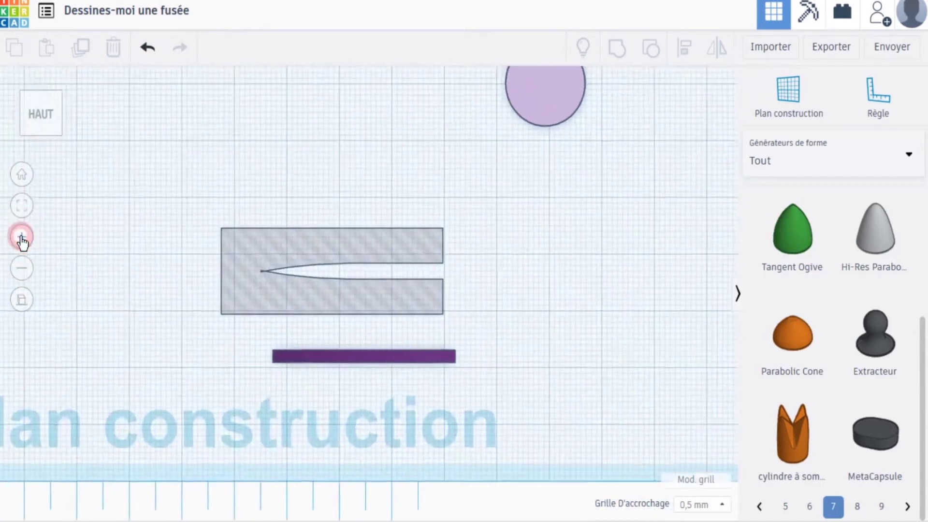
pyautogui.click(21, 237)
pyautogui.click(152, 261)
pyautogui.click(440, 388)
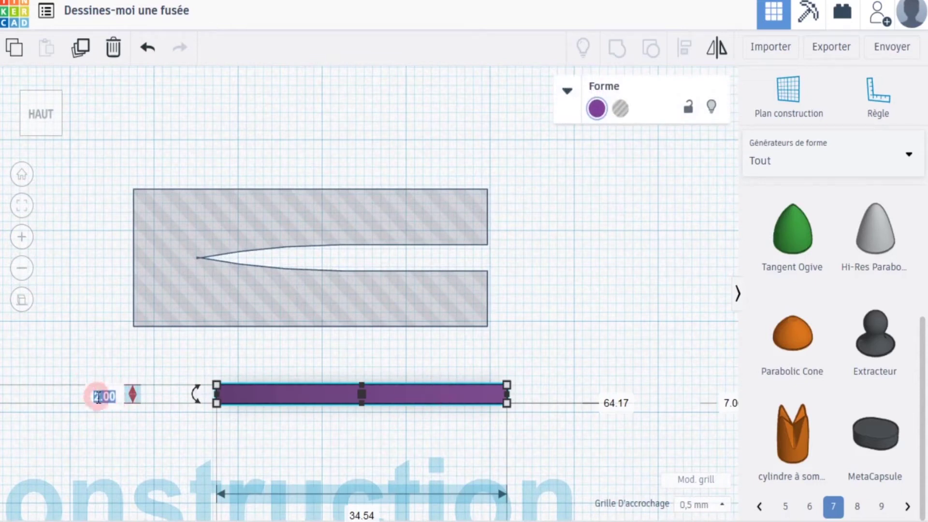
pyautogui.write('3')
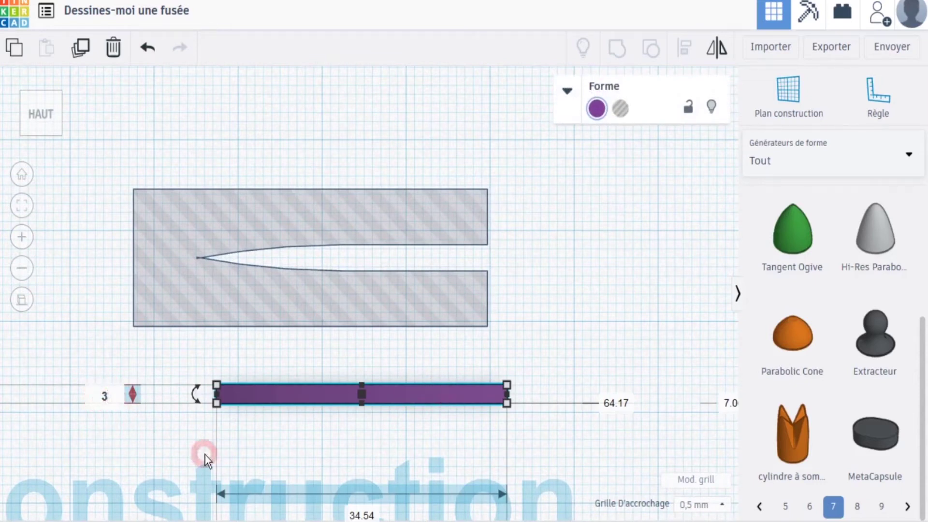
pyautogui.click(535, 332)
pyautogui.click(535, 331)
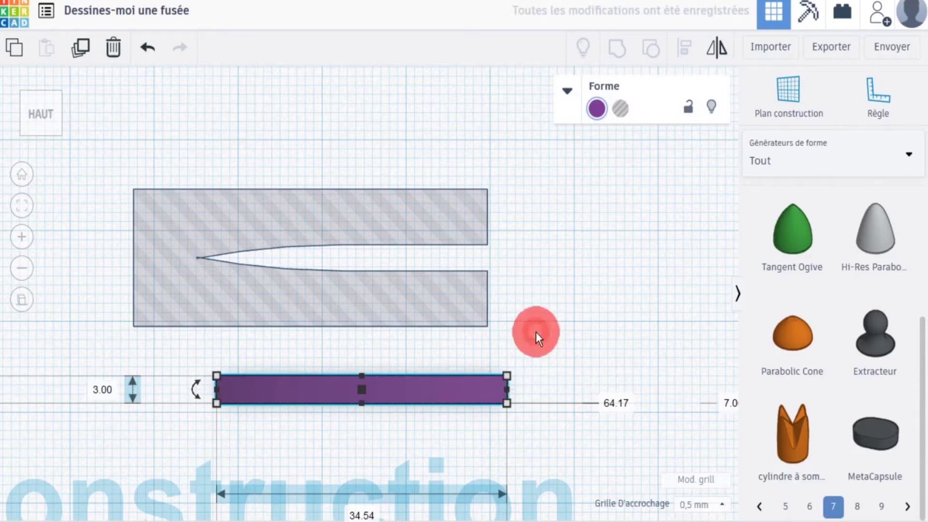
# Align the fin copy and the cutting hole flush at the slot's open end and centred across their widths.
pyautogui.moveTo(538, 276); pyautogui.dragTo(419, 410)
pyautogui.click(683, 47)
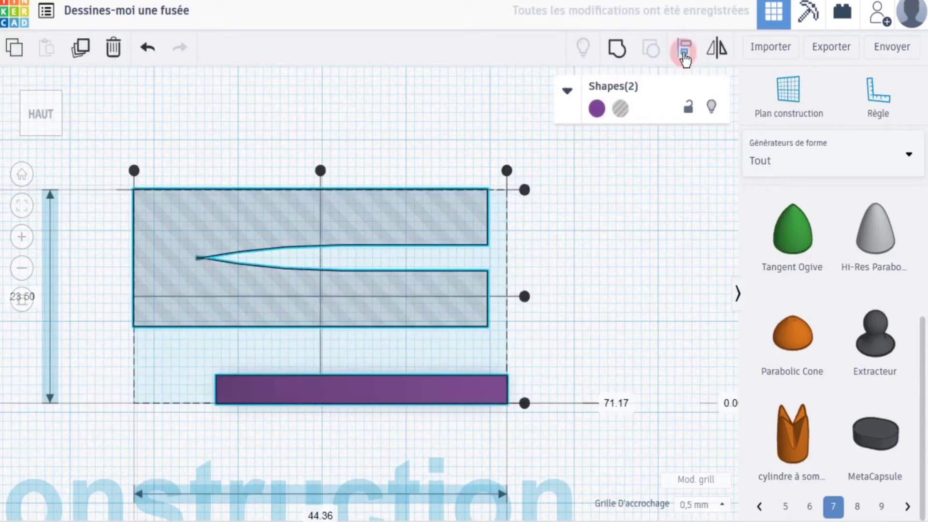
pyautogui.click(507, 170)
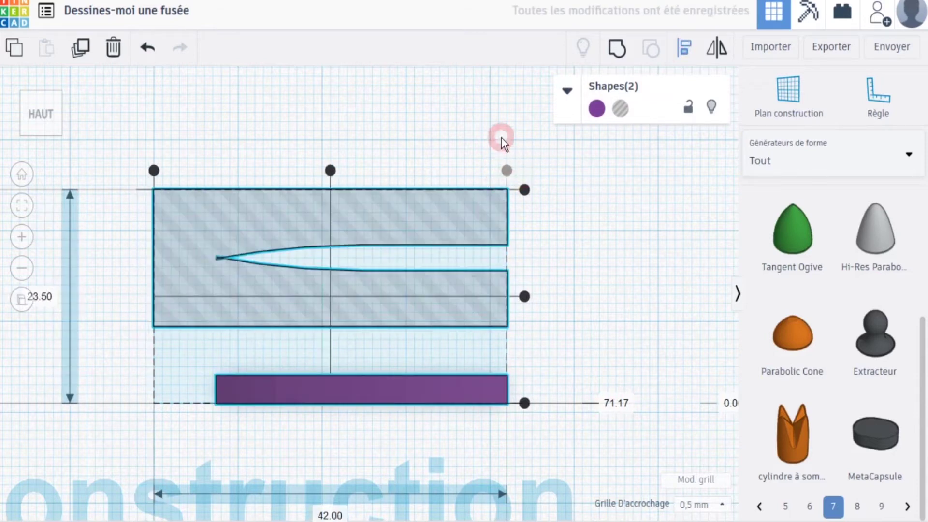
pyautogui.click(523, 297)
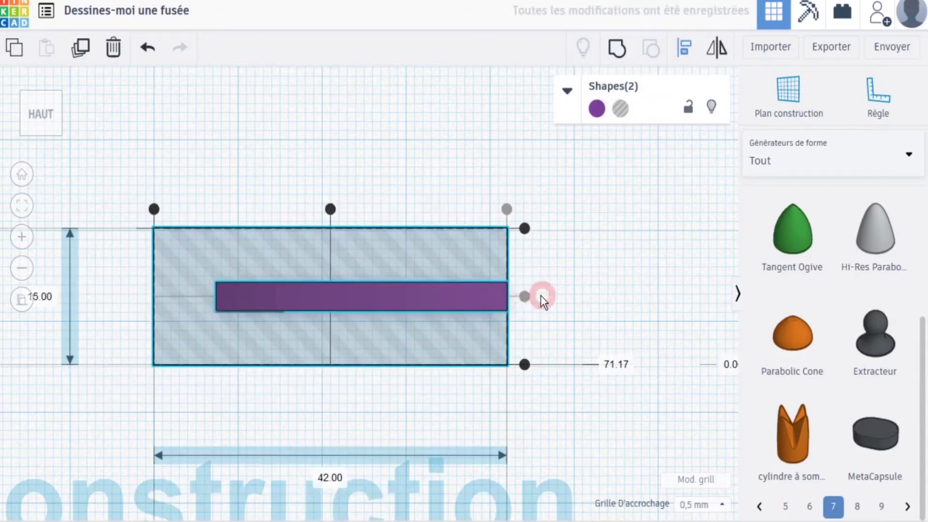
pyautogui.click(632, 295)
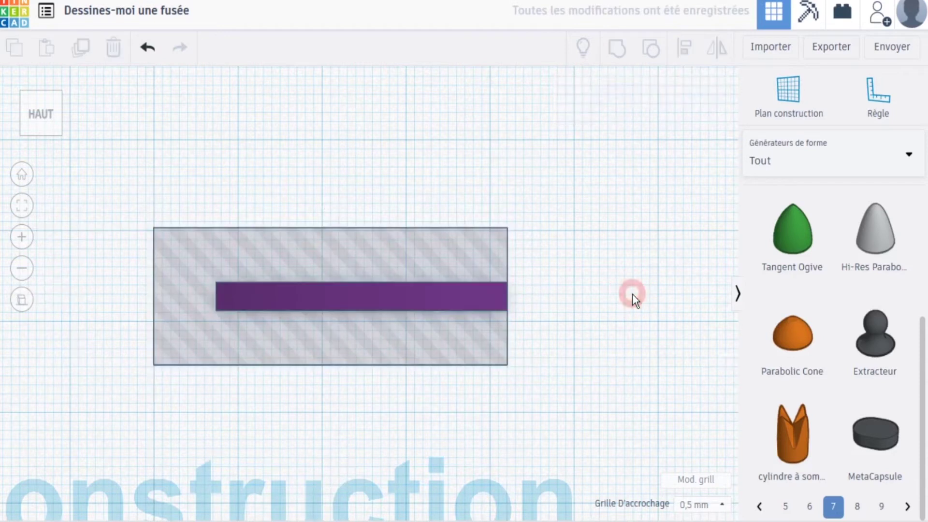
# Stretch the cutting hole upward to a height of about 94.5 mm so it encloses the whole fin copy.
pyautogui.click(61, 124)
pyautogui.click(45, 175)
pyautogui.click(21, 268)
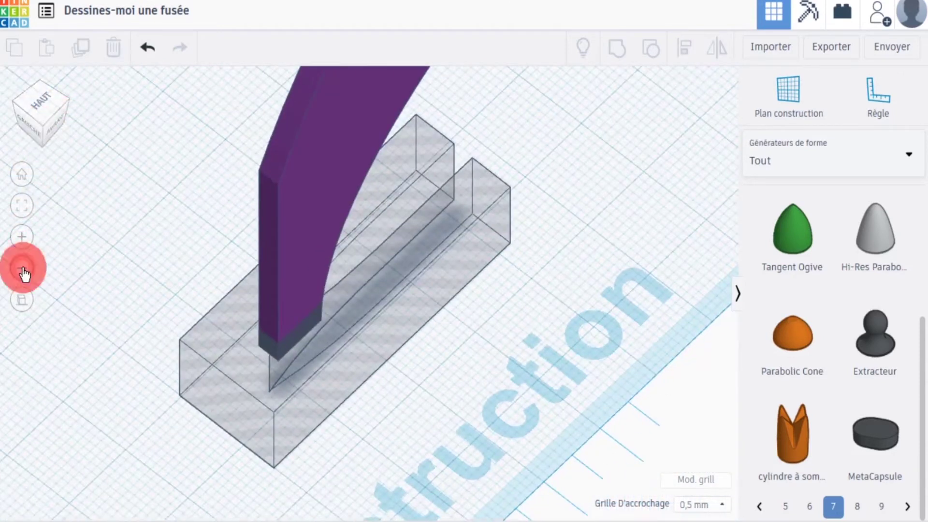
pyautogui.click(22, 268)
pyautogui.click(30, 308)
pyautogui.click(123, 301)
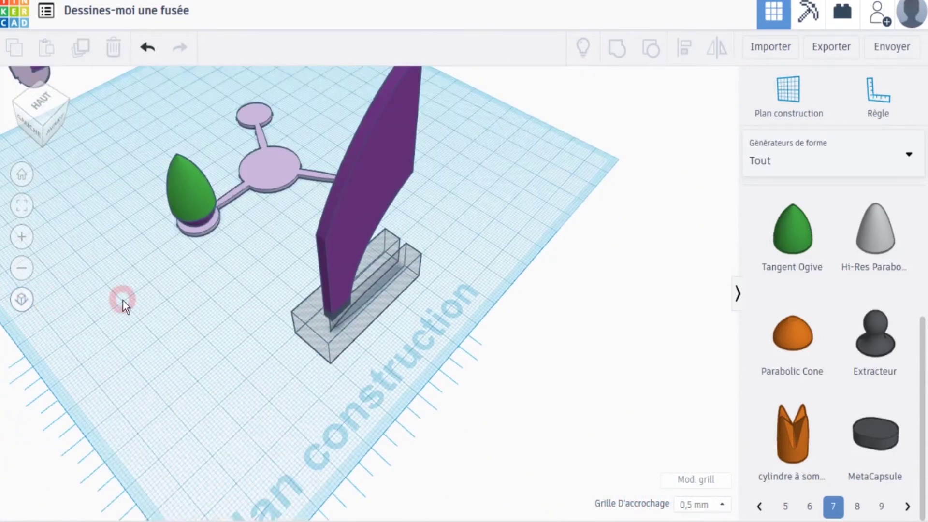
pyautogui.click(33, 267)
pyautogui.moveTo(185, 285); pyautogui.dragTo(268, 330, button='middle')
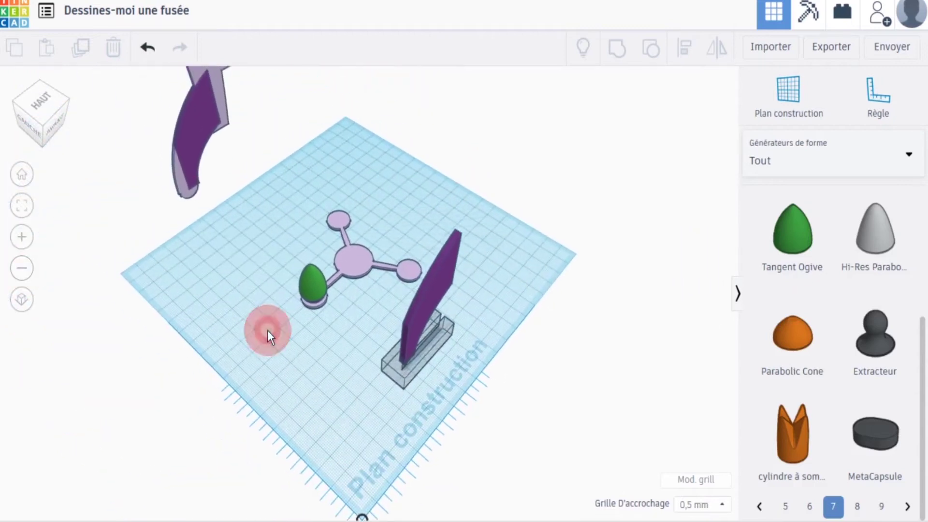
pyautogui.click(55, 133)
pyautogui.click(384, 350)
pyautogui.moveTo(414, 338); pyautogui.dragTo(405, 165)
pyautogui.click(347, 334)
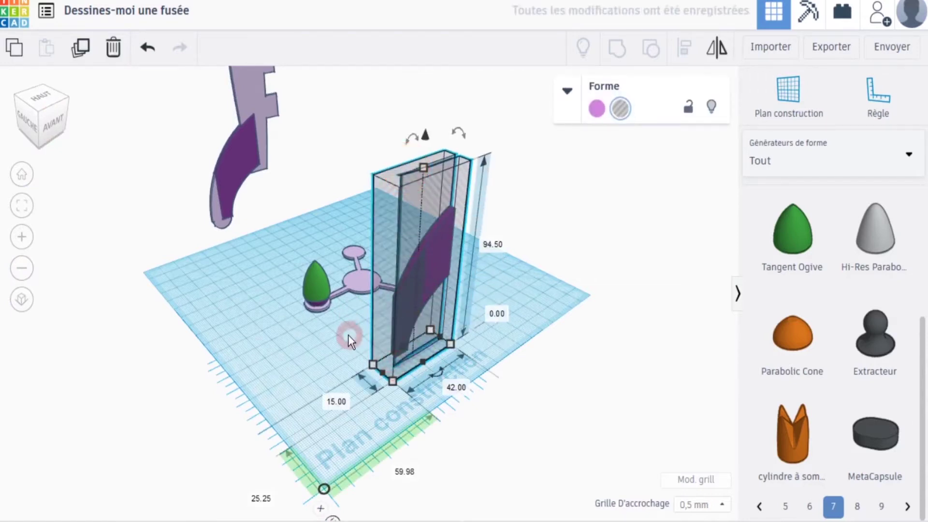
# Group the fin copy with the cutting hole to trim the fin to its tapered profile.
pyautogui.moveTo(346, 333); pyautogui.dragTo(427, 383)
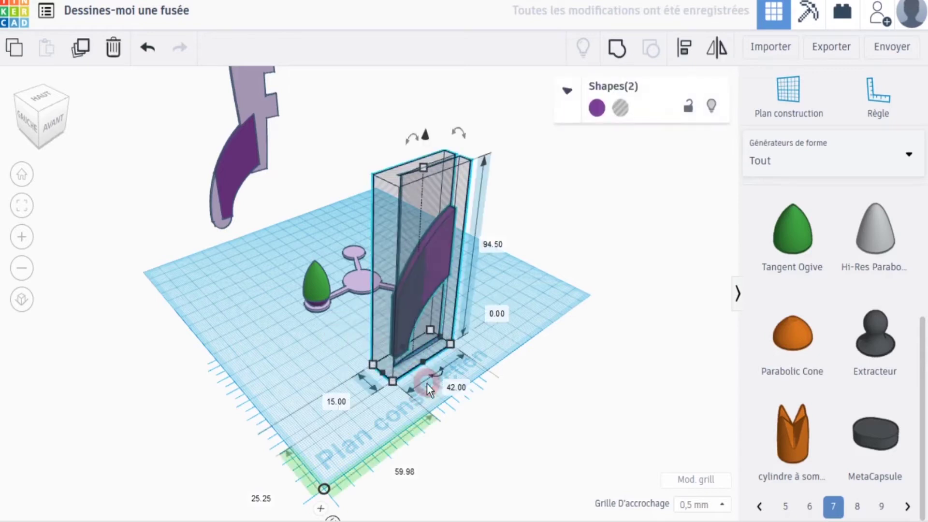
pyautogui.click(618, 48)
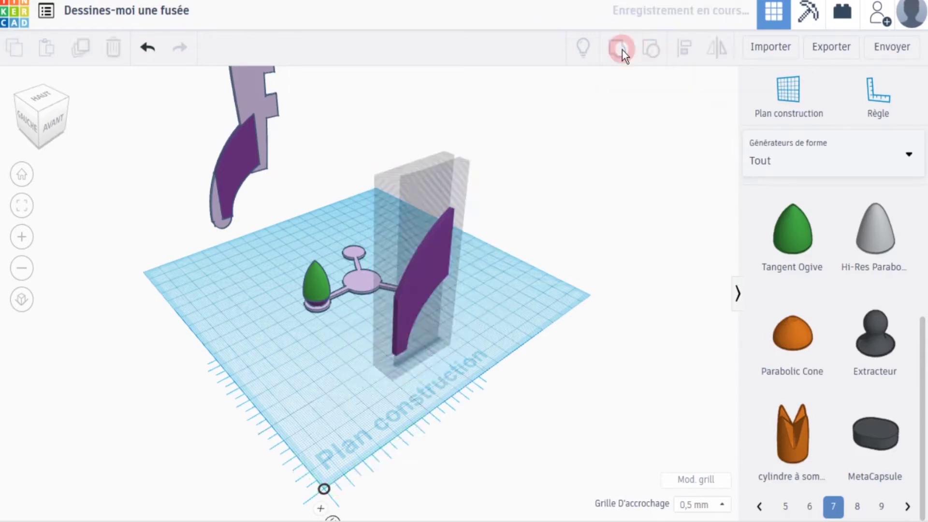
pyautogui.click(21, 236)
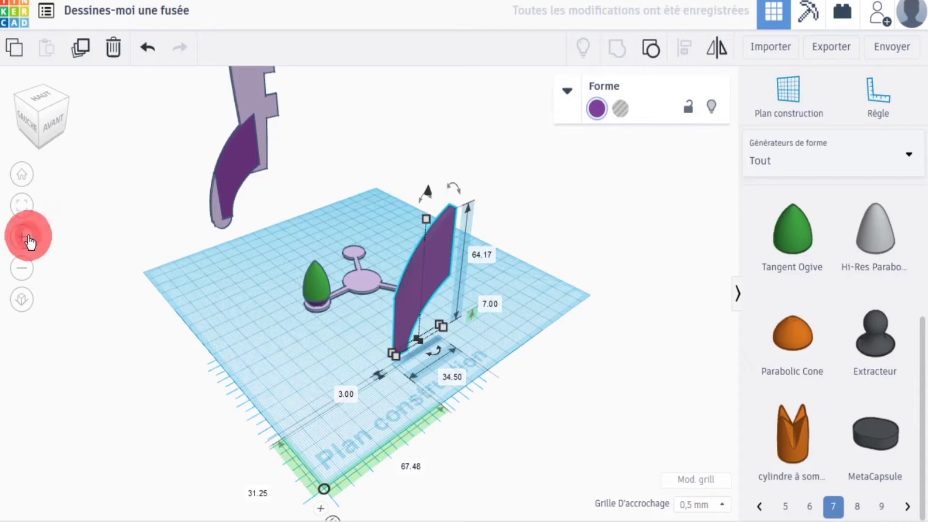
pyautogui.click(22, 236)
pyautogui.click(355, 368)
# Set the trimmed fin's lengthwise distance from the ruler origin to 60 mm.
pyautogui.moveTo(360, 363); pyautogui.dragTo(413, 307, button='right')
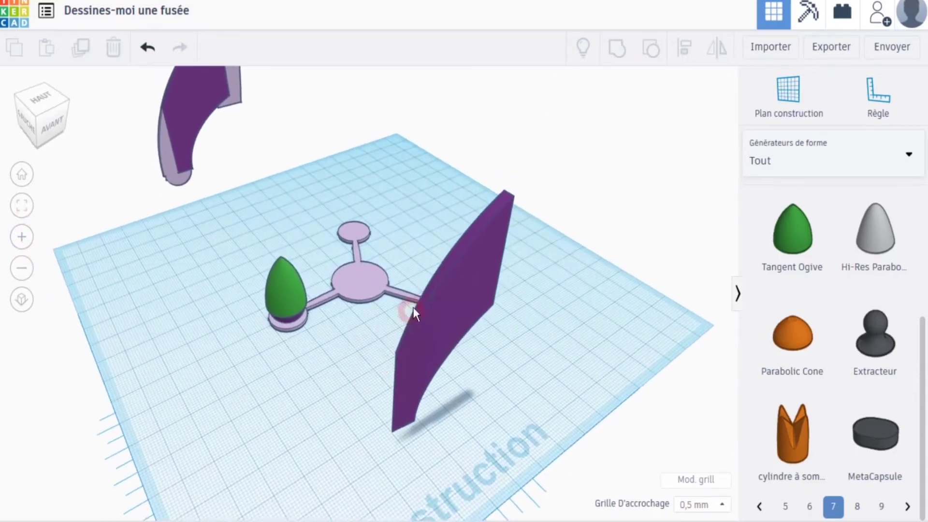
pyautogui.moveTo(321, 410)
pyautogui.mouseDown(button='right')
pyautogui.moveTo(346, 390)
pyautogui.moveTo(356, 351)
pyautogui.moveTo(382, 320)
pyautogui.moveTo(362, 344)
pyautogui.mouseUp(button='right')
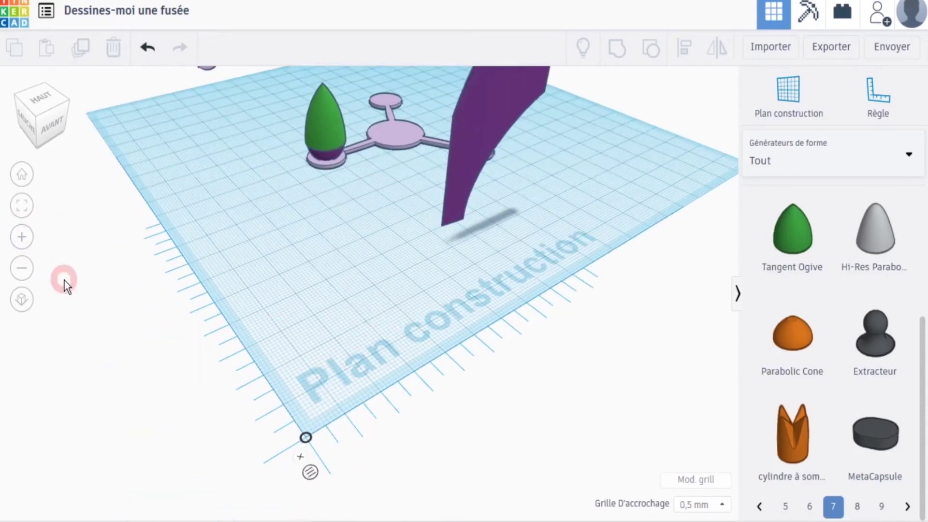
pyautogui.click(21, 268)
pyautogui.moveTo(286, 274)
pyautogui.mouseDown(button='right')
pyautogui.moveTo(275, 296)
pyautogui.moveTo(316, 437)
pyautogui.mouseUp(button='right')
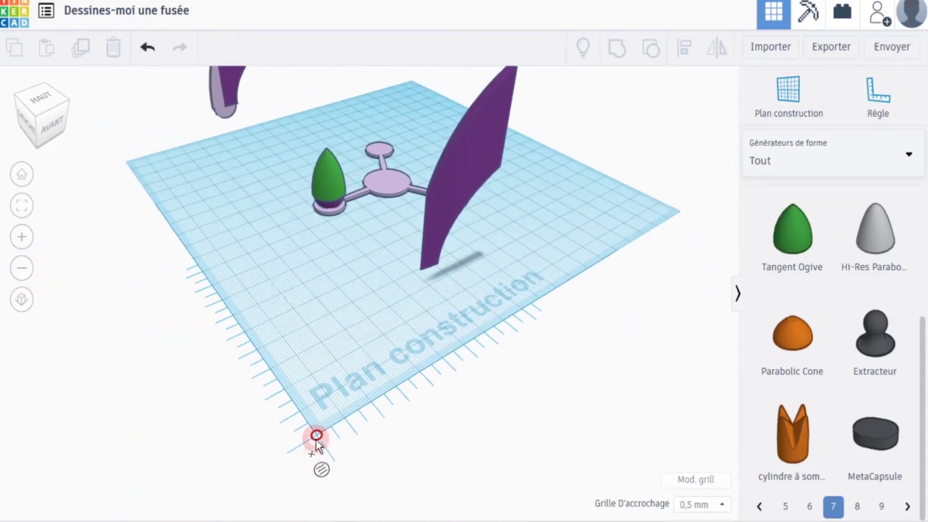
pyautogui.click(427, 248)
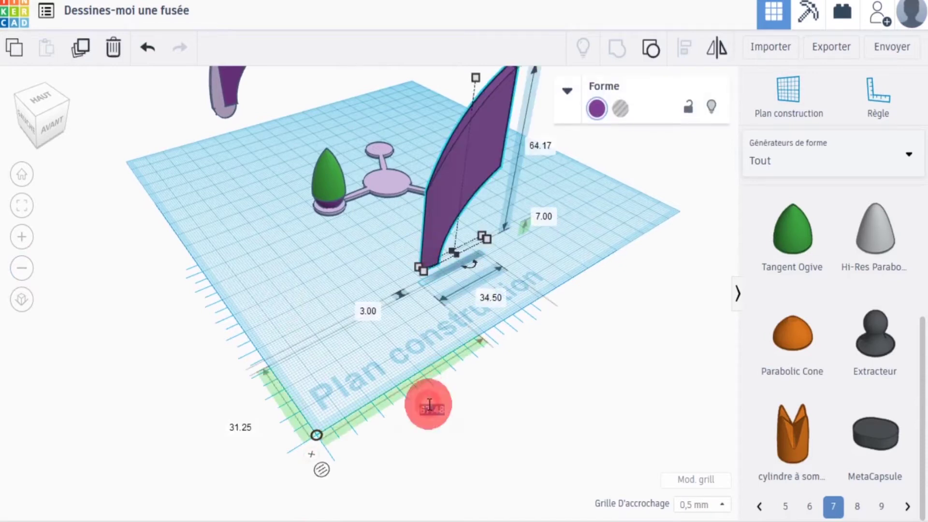
pyautogui.write('60')
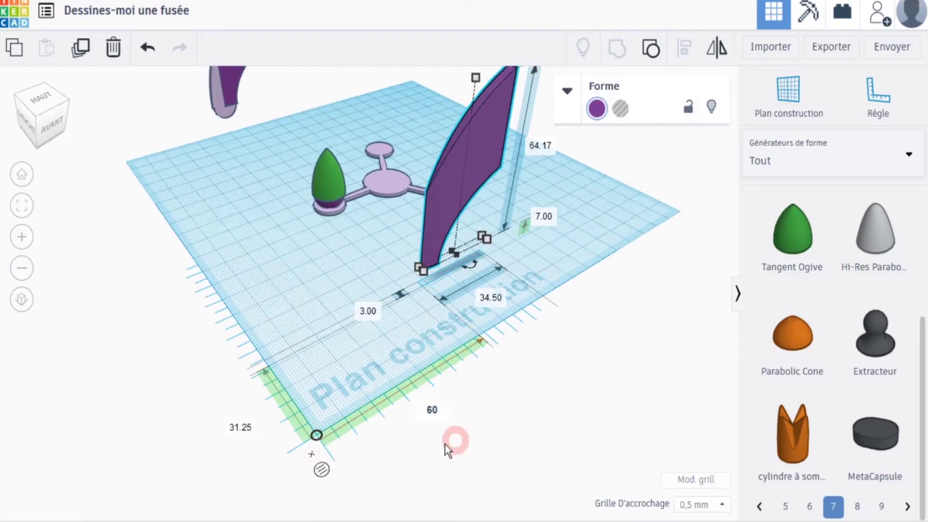
pyautogui.click(321, 467)
pyautogui.click(413, 265)
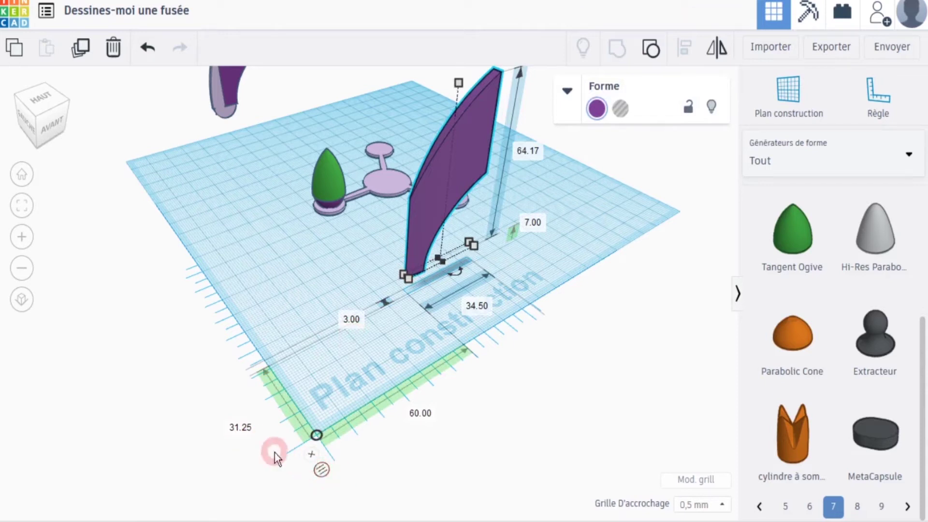
# Switch the ruler to midpoint measuring and set the fin's depth distance from the origin to 100 mm.
pyautogui.click(321, 468)
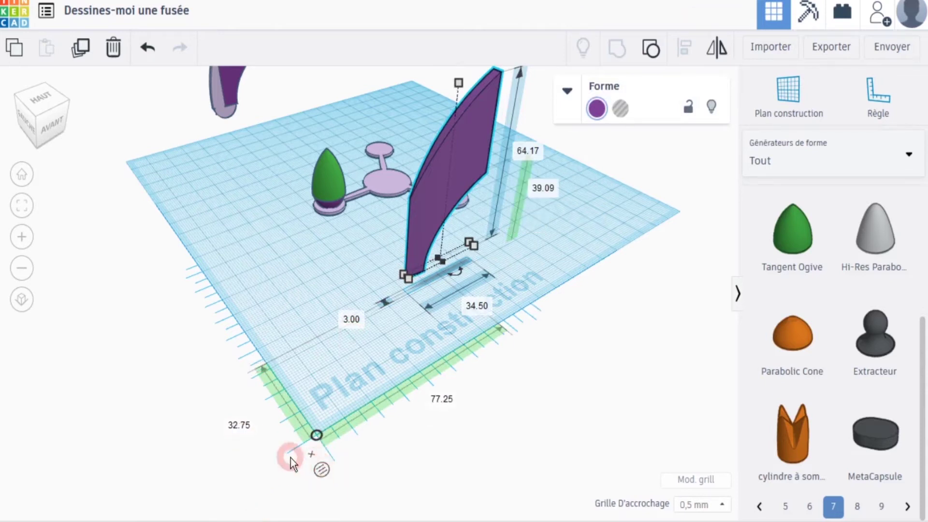
pyautogui.write('100')
pyautogui.press('Return')
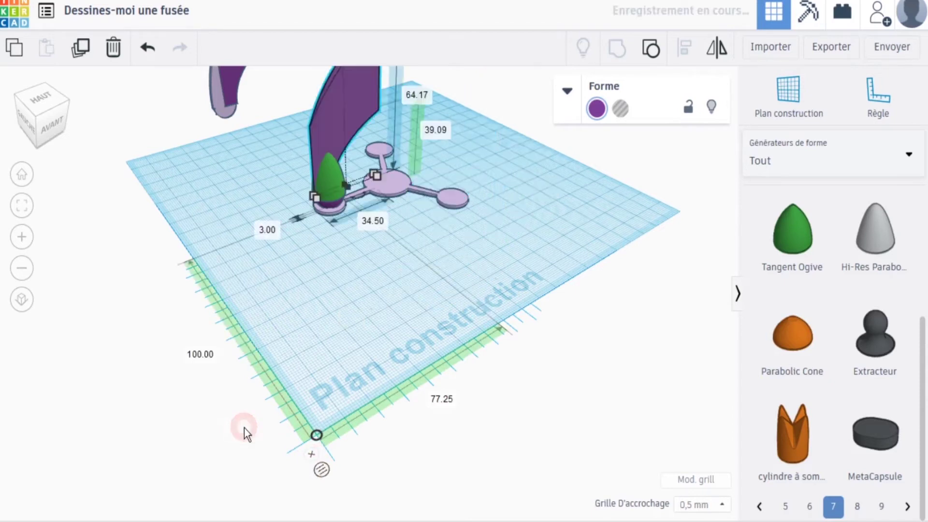
# Return the ruler to edge measuring and set the fin's lengthwise distance from the origin to 67.5 mm.
pyautogui.click(335, 120)
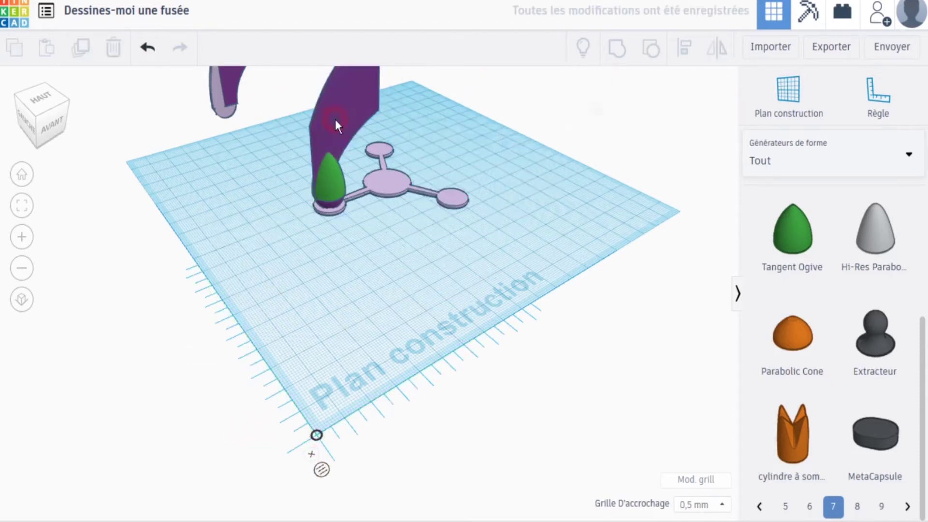
pyautogui.click(323, 469)
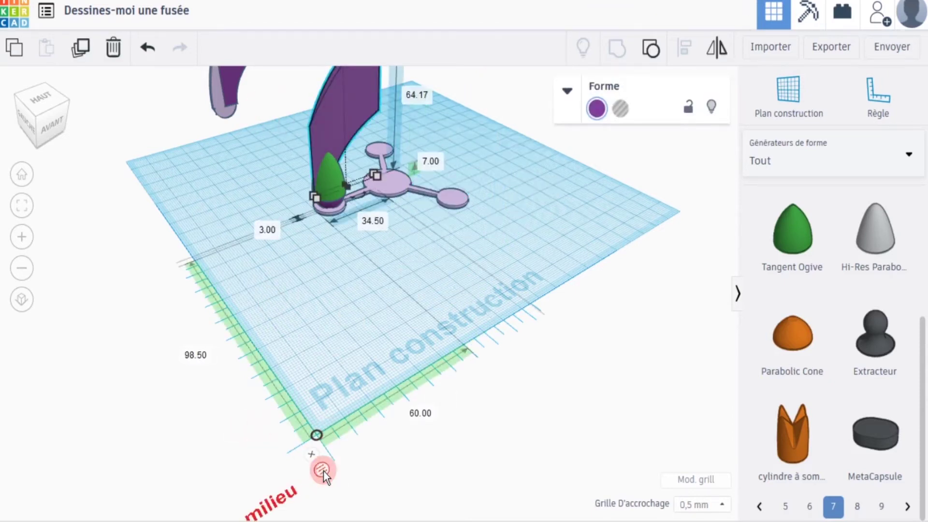
pyautogui.click(420, 413)
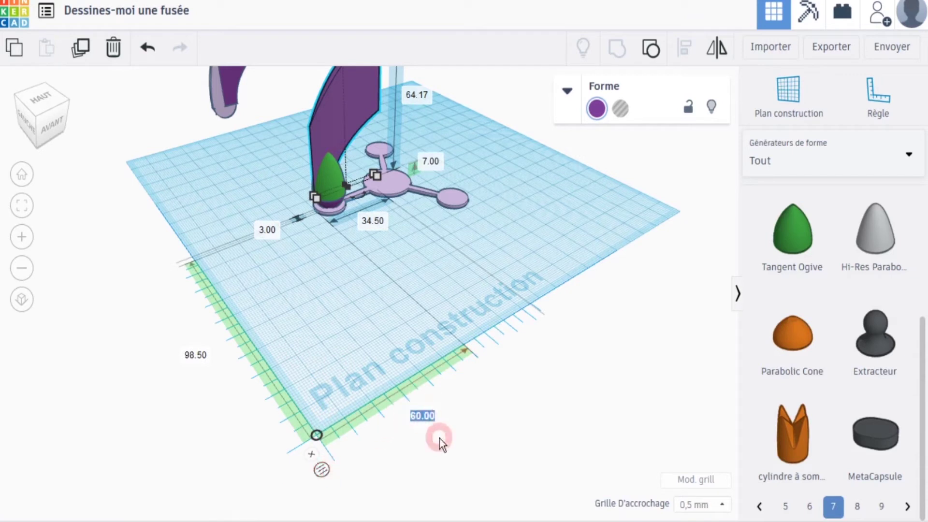
pyautogui.write('67.5')
pyautogui.press('Return')
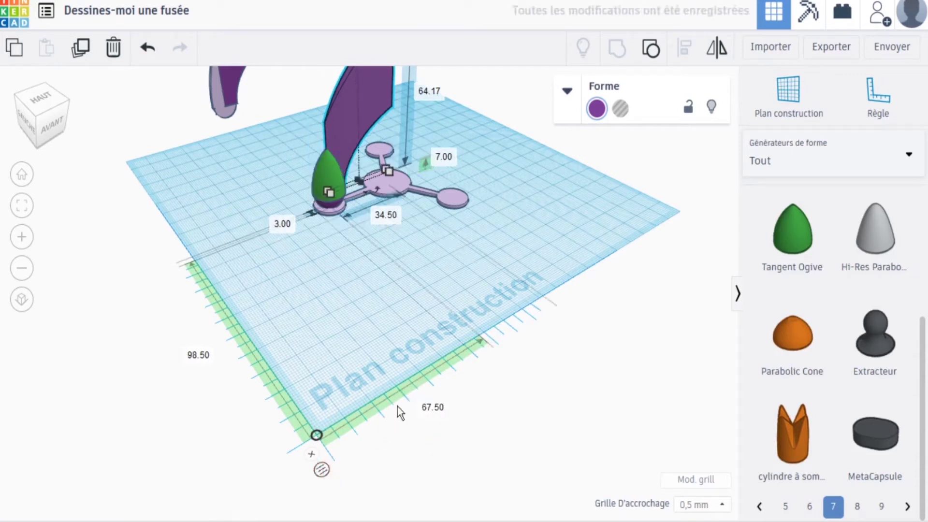
pyautogui.click(239, 228)
# Examine from above in orthographic view how the fin lines up with the green ogive and the guide's central disc.
pyautogui.click(42, 104)
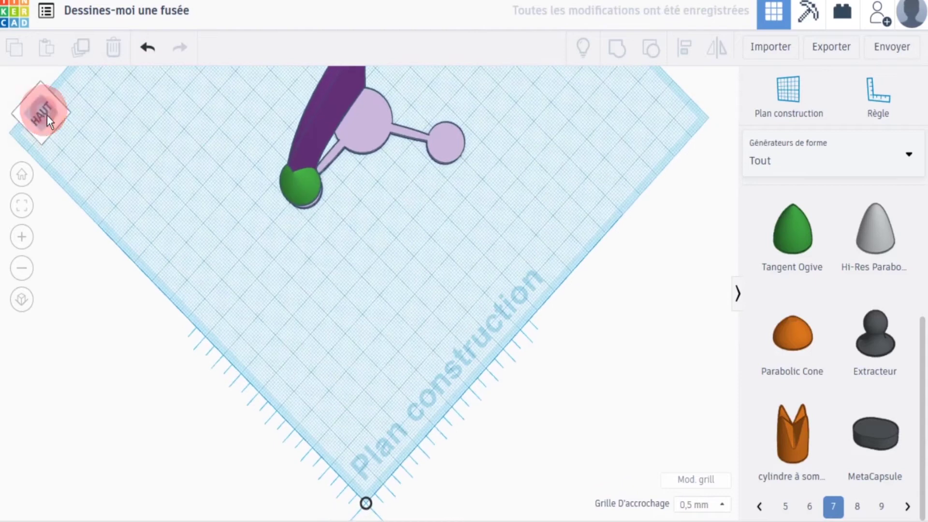
pyautogui.click(22, 299)
pyautogui.click(22, 236)
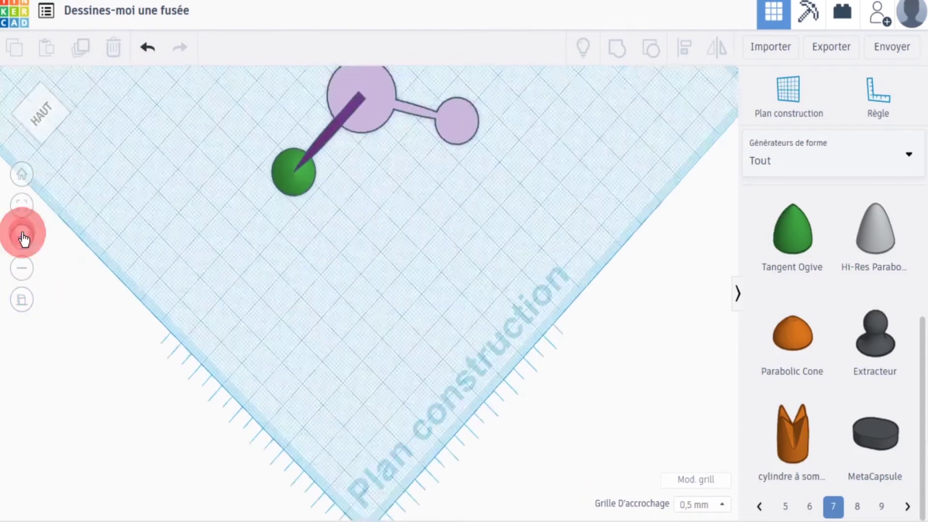
pyautogui.moveTo(166, 172); pyautogui.dragTo(387, 459, button='middle')
pyautogui.moveTo(360, 335); pyautogui.dragTo(377, 382, button='middle')
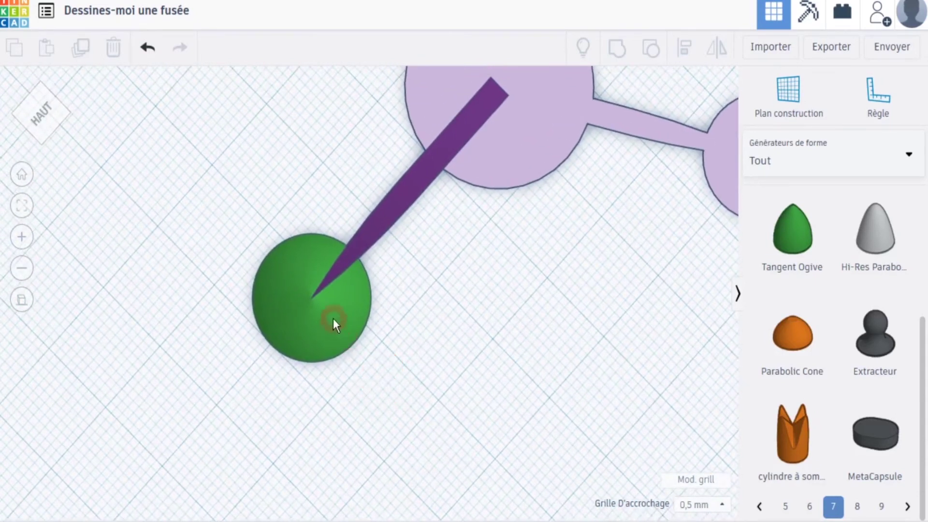
pyautogui.click(37, 119)
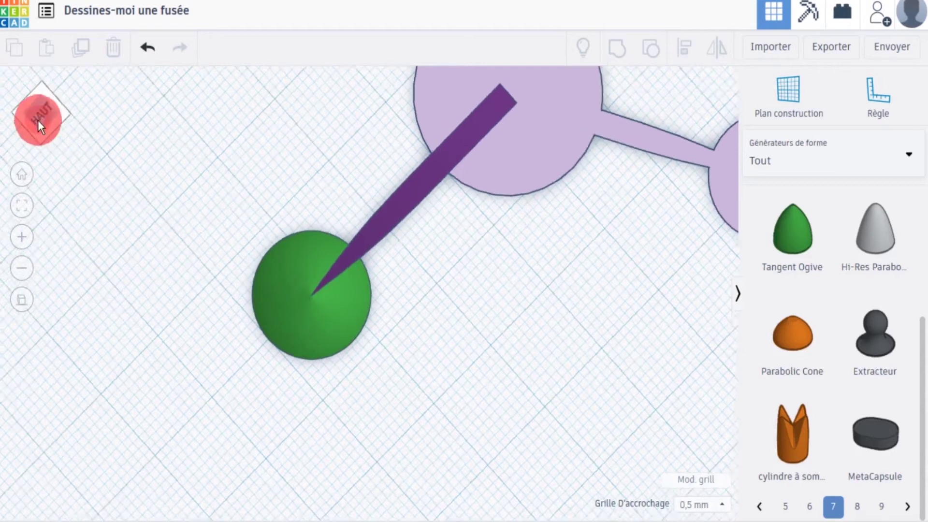
pyautogui.click(42, 114)
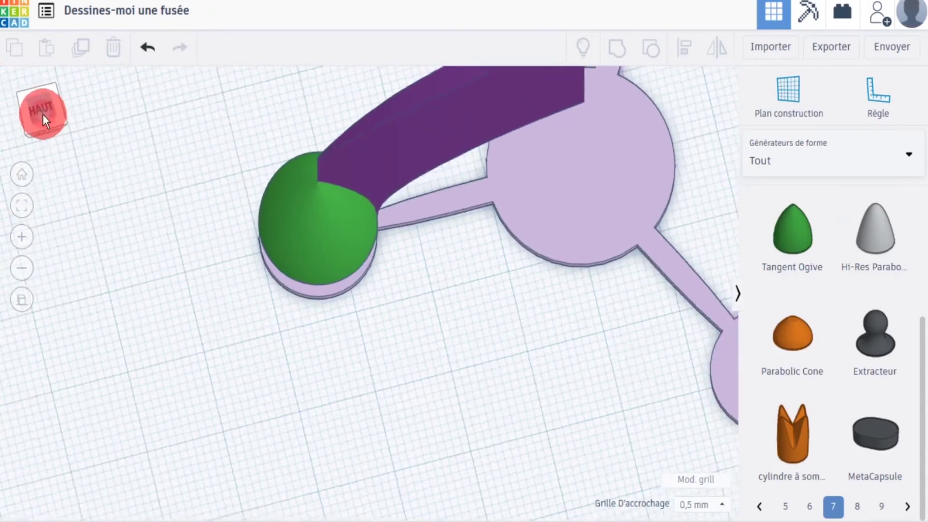
pyautogui.click(41, 123)
pyautogui.click(18, 272)
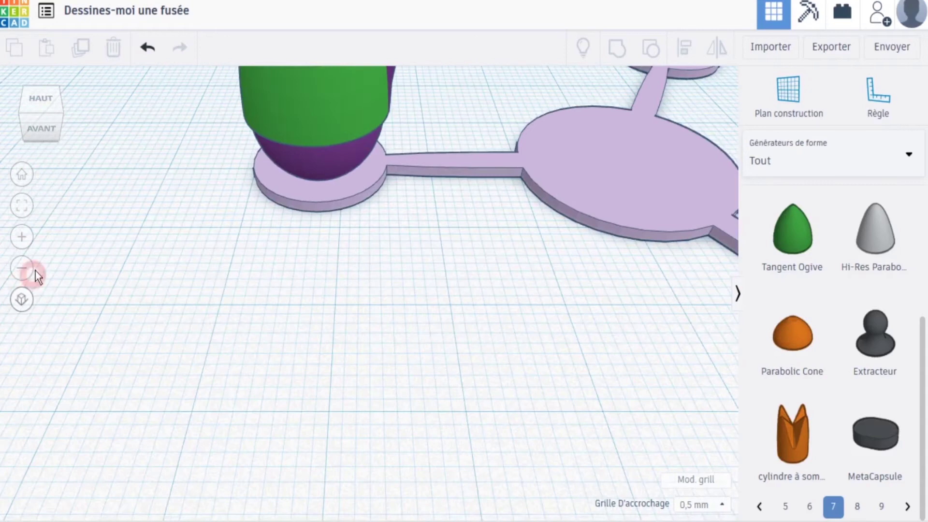
# In orthographic front view, stretch the green ogive to a height of 31.5 mm so its tip meets the fin's outer edge.
pyautogui.click(37, 129)
pyautogui.click(22, 299)
pyautogui.moveTo(184, 160); pyautogui.dragTo(221, 390, button='middle')
pyautogui.click(483, 165)
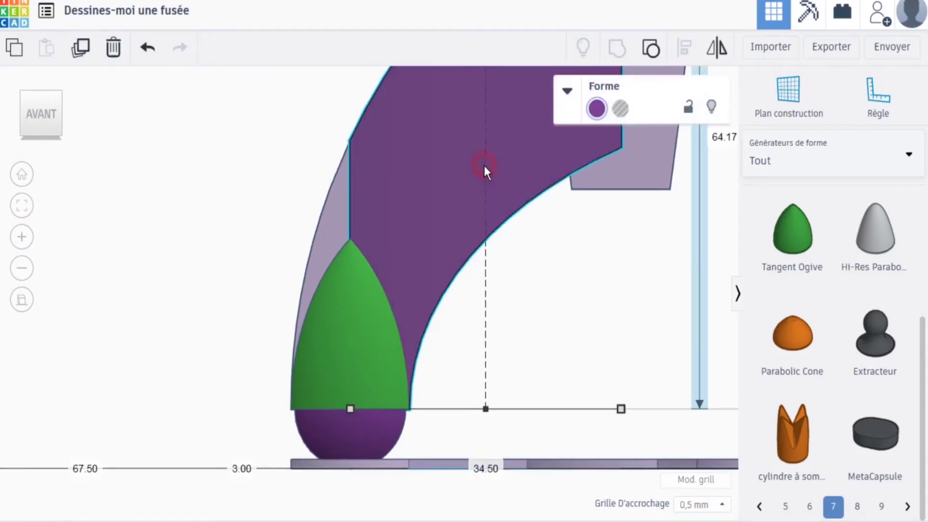
pyautogui.moveTo(367, 241); pyautogui.dragTo(261, 234, button='middle')
pyautogui.click(260, 349)
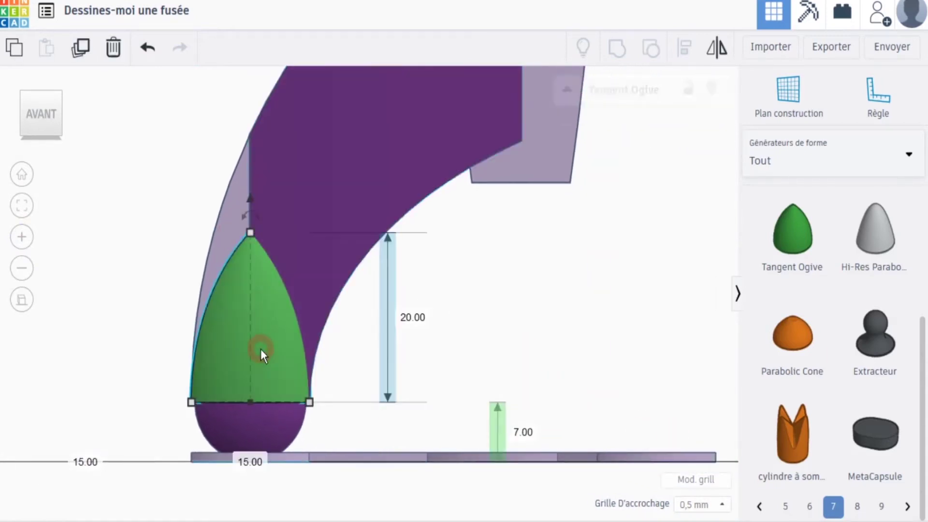
pyautogui.moveTo(250, 231); pyautogui.dragTo(249, 135)
pyautogui.click(22, 244)
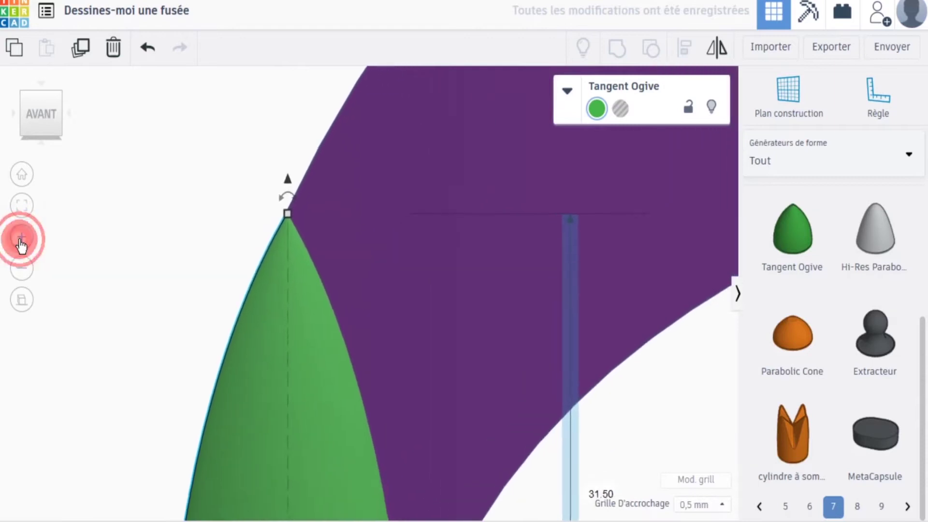
pyautogui.click(28, 244)
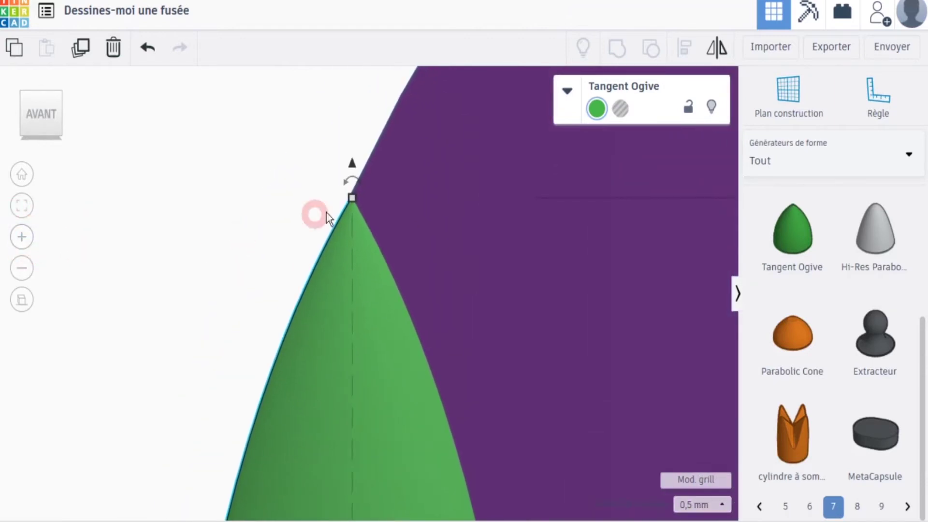
pyautogui.moveTo(352, 197); pyautogui.dragTo(353, 197)
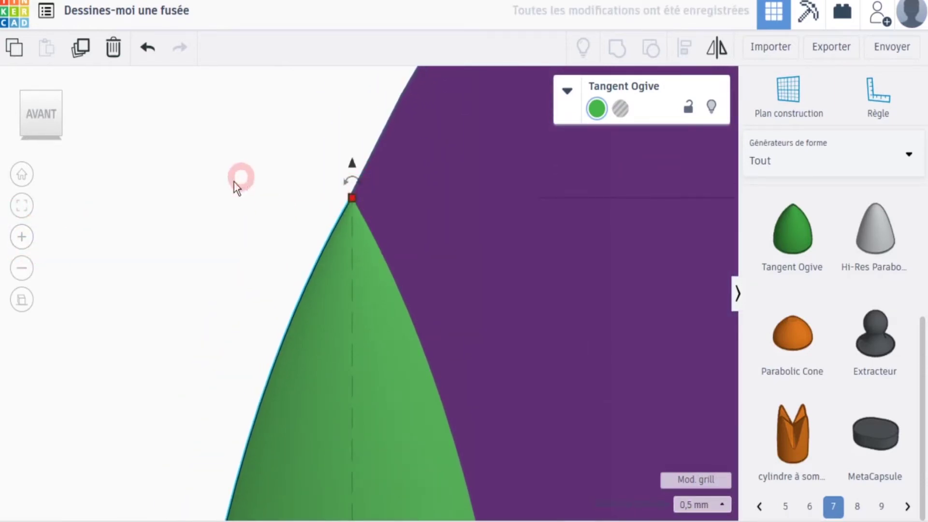
# Group the green ogive, the purple pod base beneath it and the fin into one shape, working in perspective view.
pyautogui.click(20, 270)
pyautogui.click(21, 270)
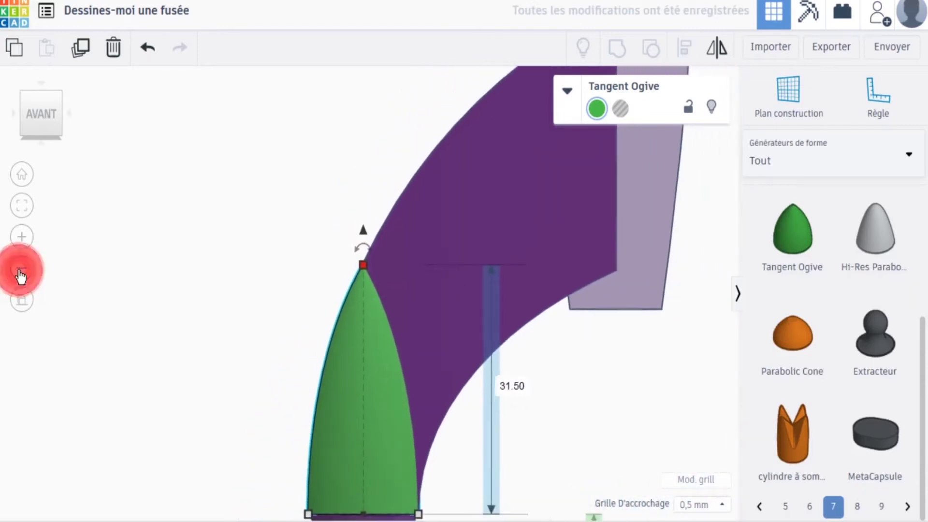
pyautogui.click(21, 270)
pyautogui.click(44, 117)
pyautogui.click(22, 268)
pyautogui.click(22, 297)
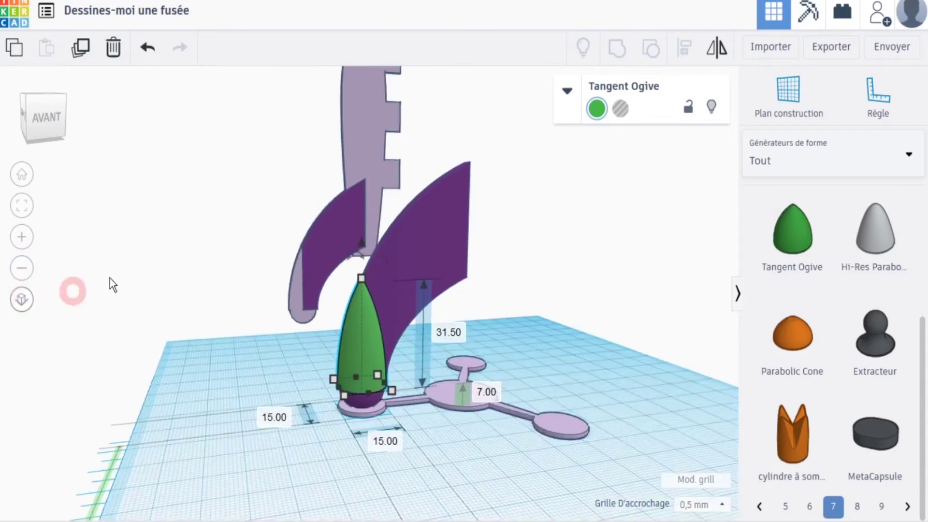
pyautogui.click(48, 123)
pyautogui.click(163, 190)
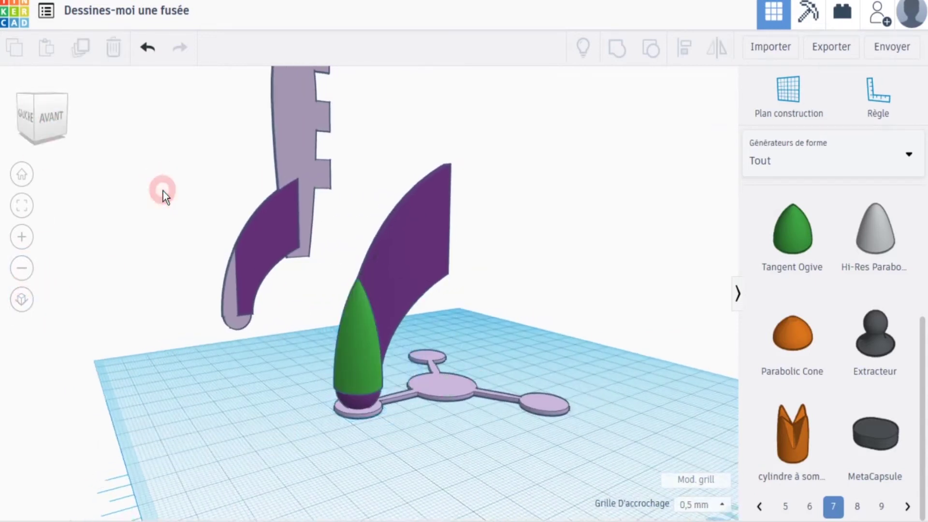
pyautogui.moveTo(292, 317); pyautogui.dragTo(426, 440)
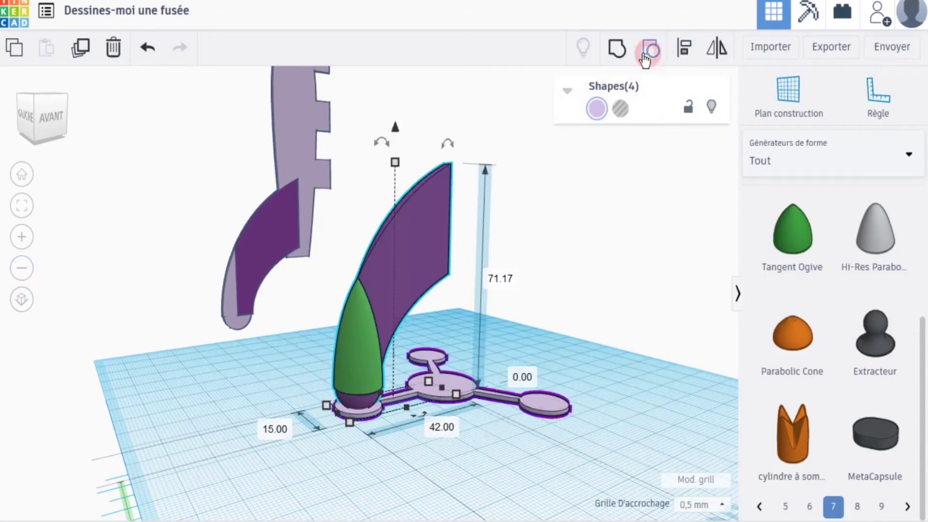
pyautogui.click(615, 48)
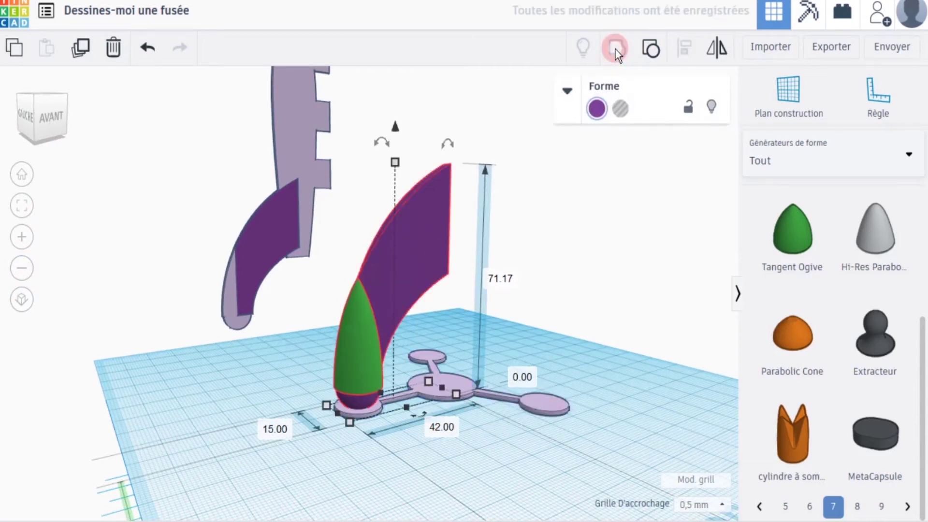
# Duplicate the grouped pod and fin and move the copy to an empty area near the front of the workplane.
pyautogui.click(21, 174)
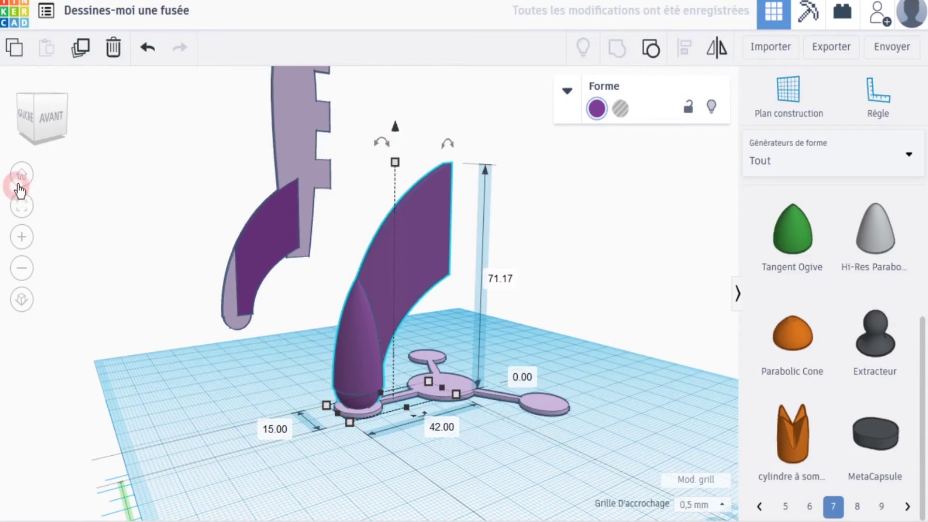
pyautogui.click(128, 274)
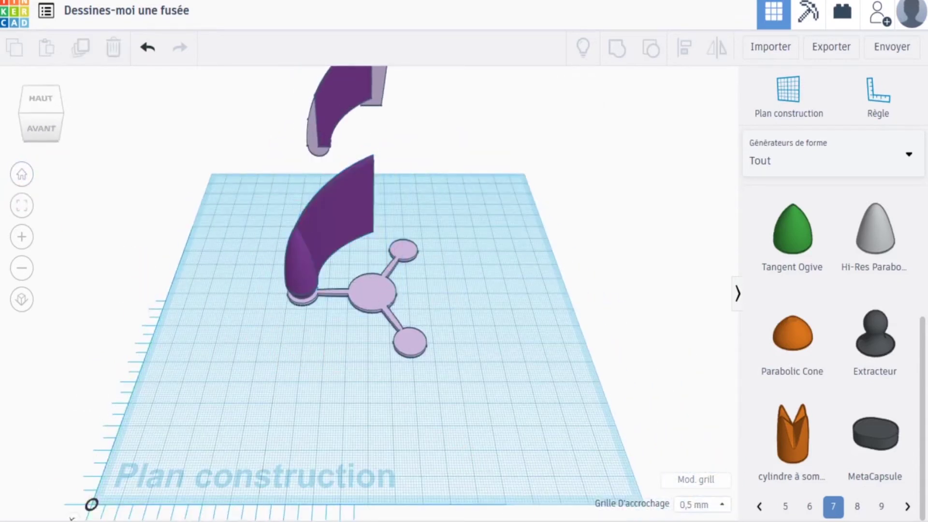
pyautogui.click(300, 268)
pyautogui.click(88, 59)
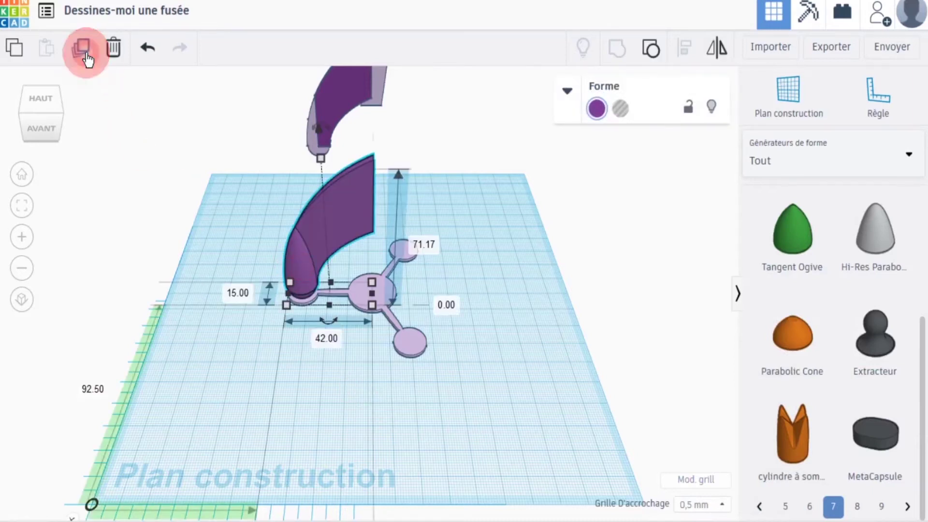
pyautogui.moveTo(306, 245); pyautogui.dragTo(280, 353)
# Rotate the copy by -120° about the vertical axis and place its pod on the guide's front outer disc.
pyautogui.moveTo(316, 438); pyautogui.dragTo(381, 460)
pyautogui.click(383, 461)
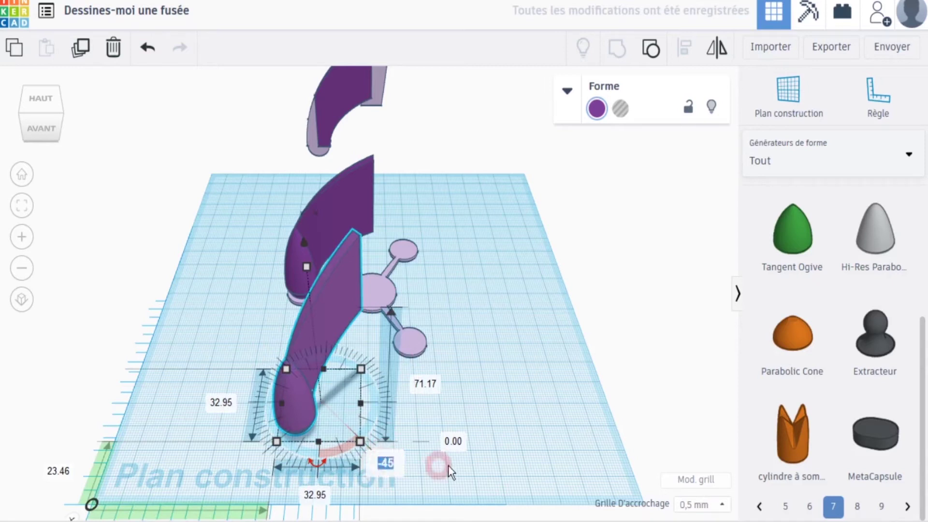
pyautogui.write('-120')
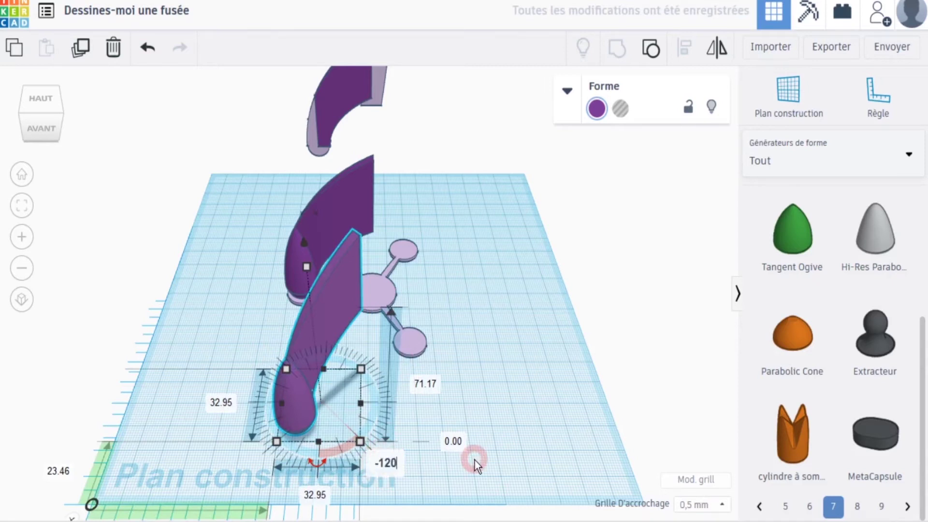
pyautogui.click(474, 458)
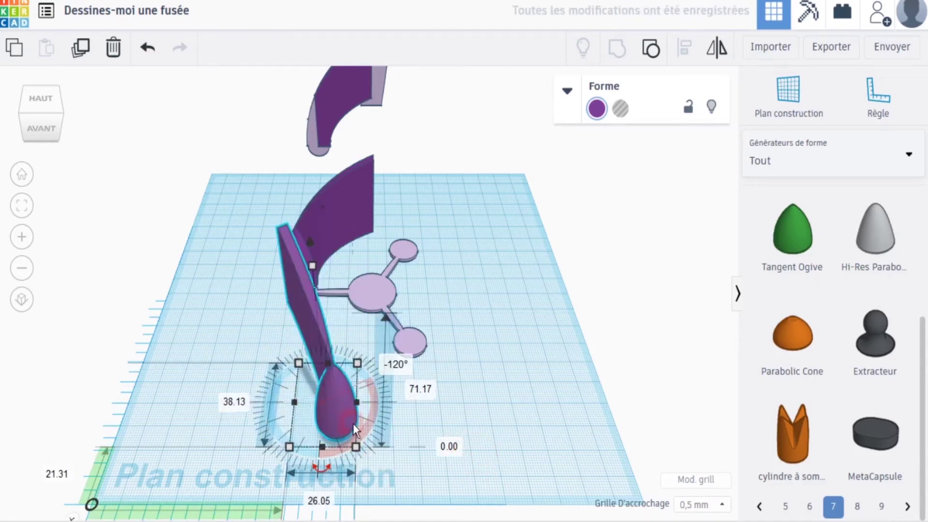
pyautogui.click(343, 420)
pyautogui.moveTo(343, 417); pyautogui.dragTo(413, 339)
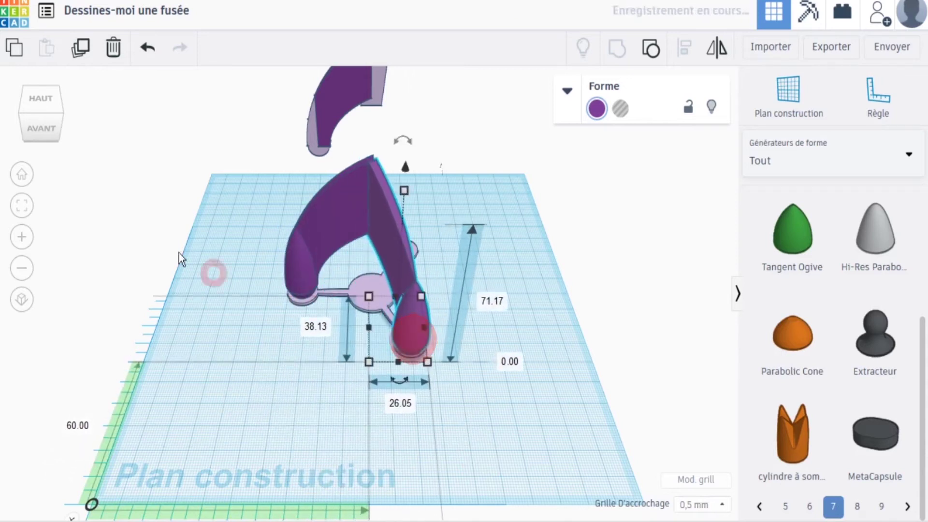
# In orthographic top view, move the rotated pod and fin copy closer to the guide's front outer disc.
pyautogui.click(39, 103)
pyautogui.click(22, 299)
pyautogui.click(21, 236)
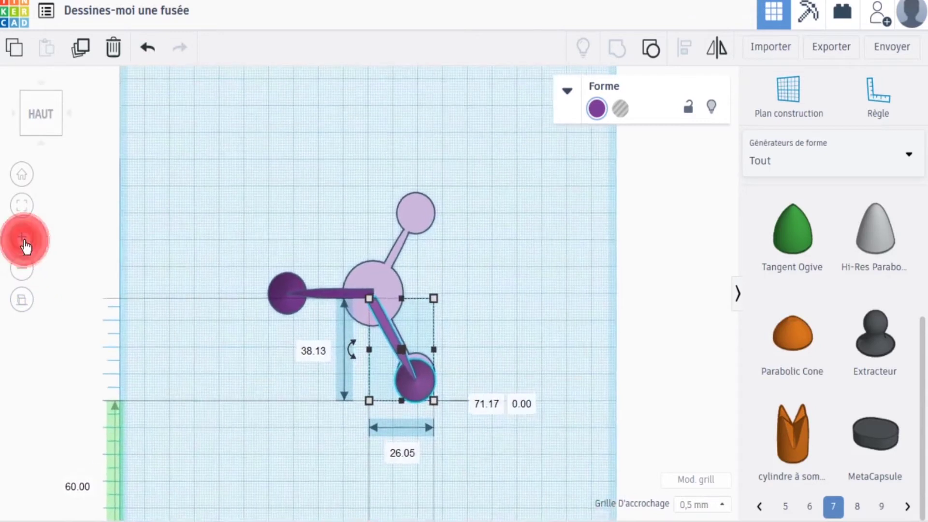
pyautogui.moveTo(265, 431); pyautogui.dragTo(257, 388, button='right')
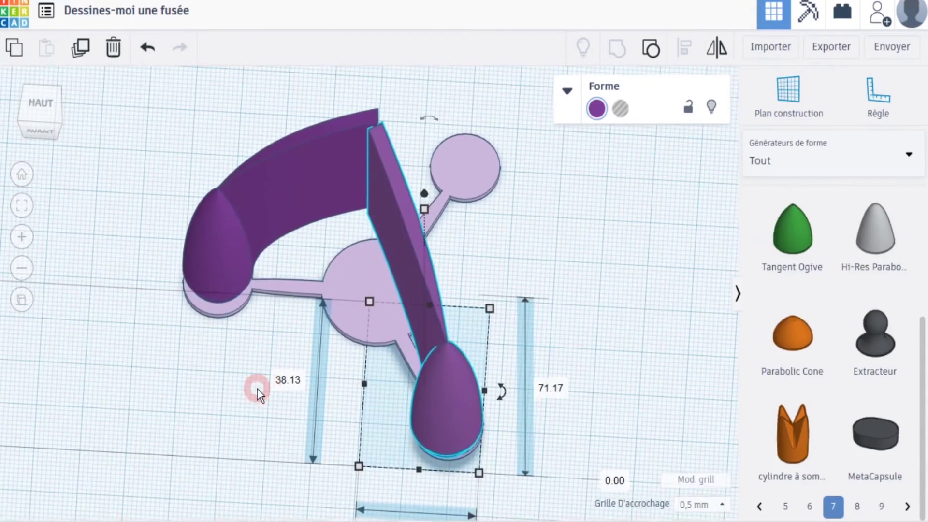
pyautogui.click(21, 299)
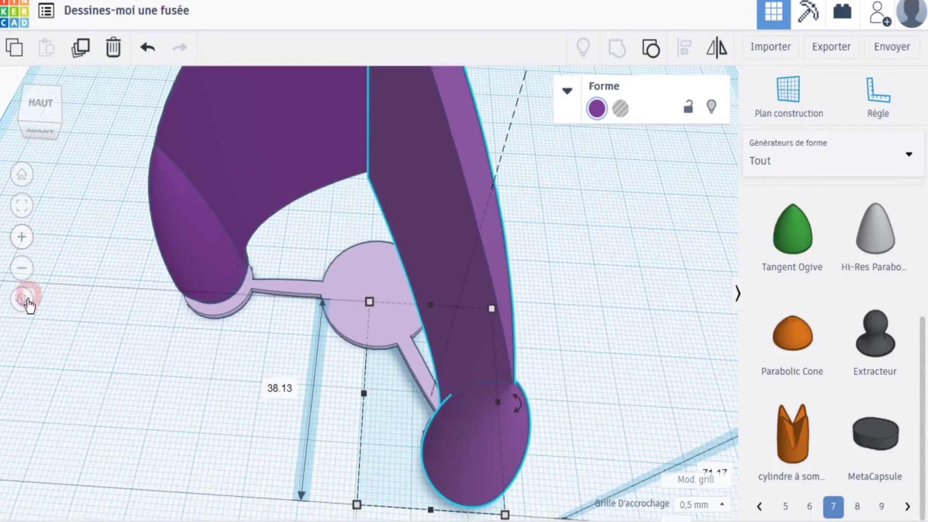
pyautogui.click(24, 304)
pyautogui.click(43, 110)
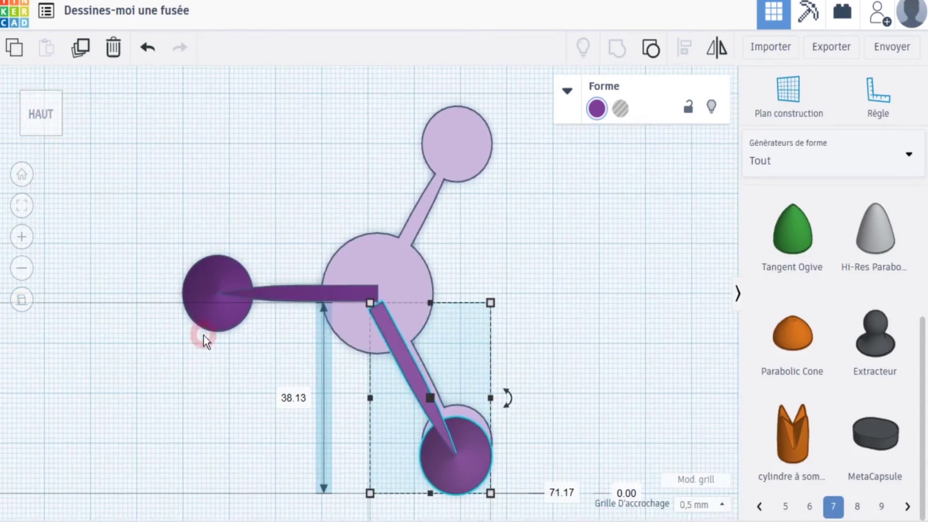
pyautogui.click(23, 243)
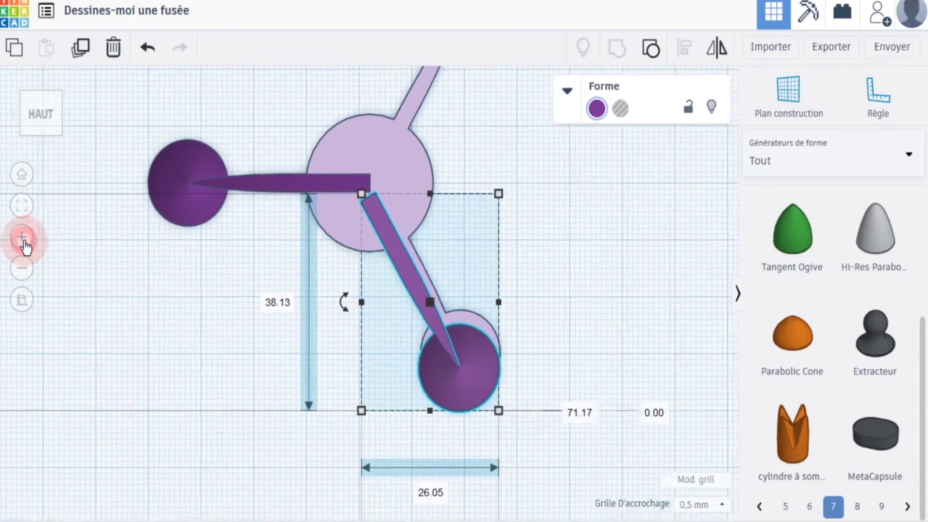
pyautogui.click(23, 243)
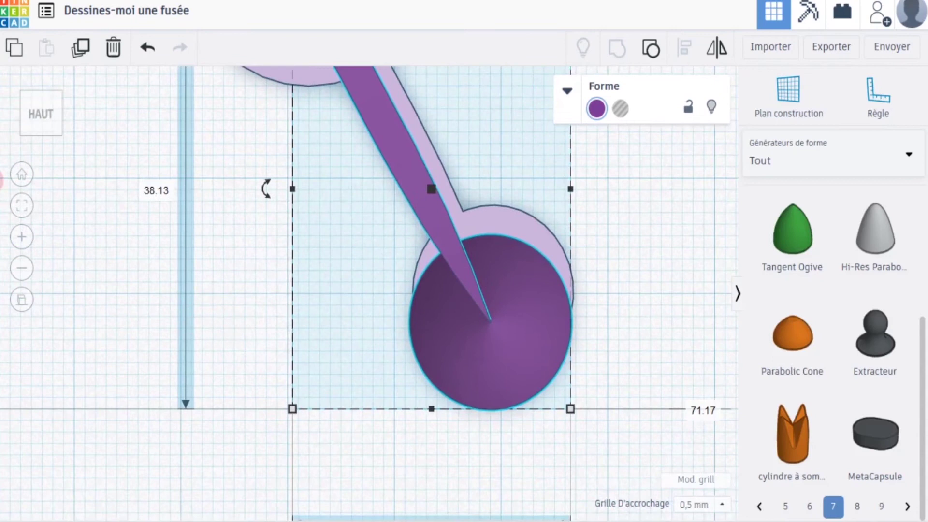
pyautogui.click(21, 237)
pyautogui.moveTo(276, 356); pyautogui.dragTo(237, 375, button='middle')
pyautogui.moveTo(447, 391); pyautogui.dragTo(450, 355)
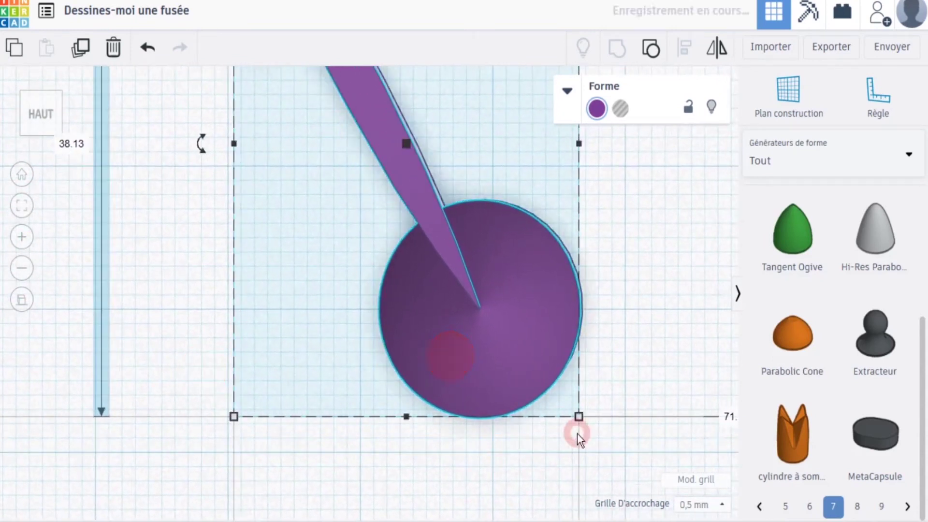
# Set the snap grid to 0.1 mm and fine-tune the copy's position so its pod covers the front outer disc.
pyautogui.click(708, 505)
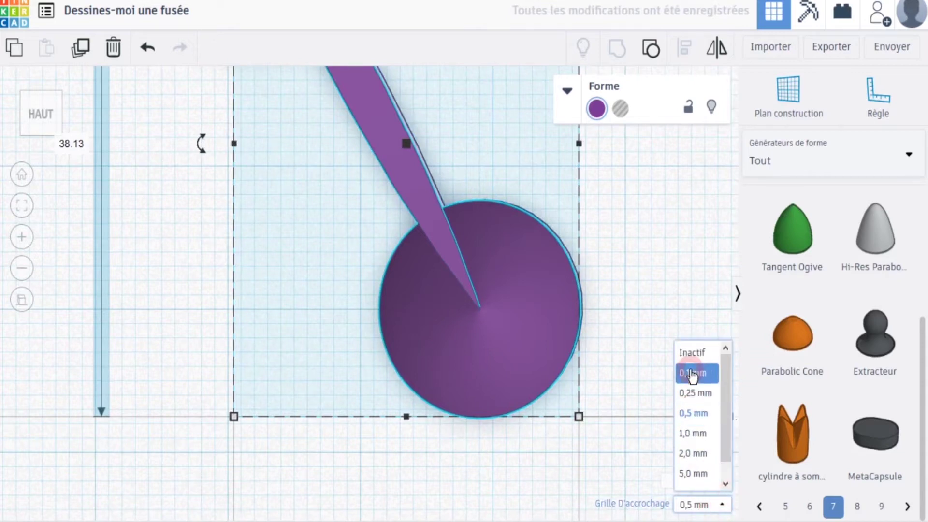
pyautogui.click(692, 373)
pyautogui.click(529, 330)
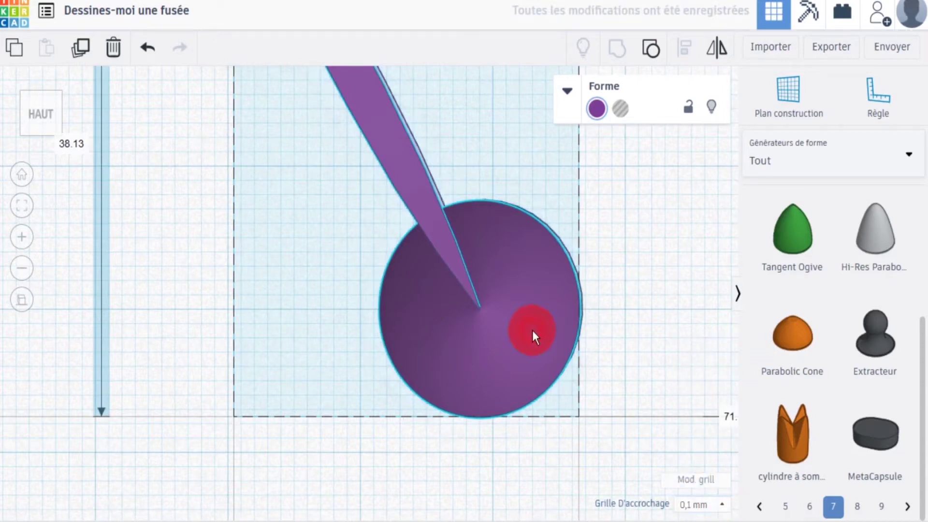
pyautogui.moveTo(526, 333); pyautogui.dragTo(522, 334)
pyautogui.click(190, 303)
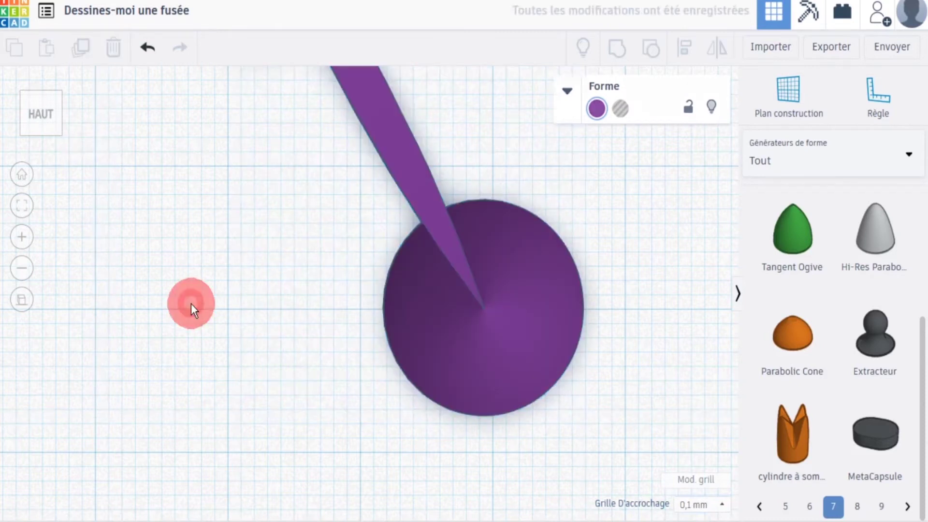
# Duplicate the front pod and fin and move the copy over the guide's rear arm.
pyautogui.click(21, 270)
pyautogui.click(21, 271)
pyautogui.click(22, 273)
pyautogui.moveTo(151, 285); pyautogui.dragTo(180, 409, button='middle')
pyautogui.click(401, 365)
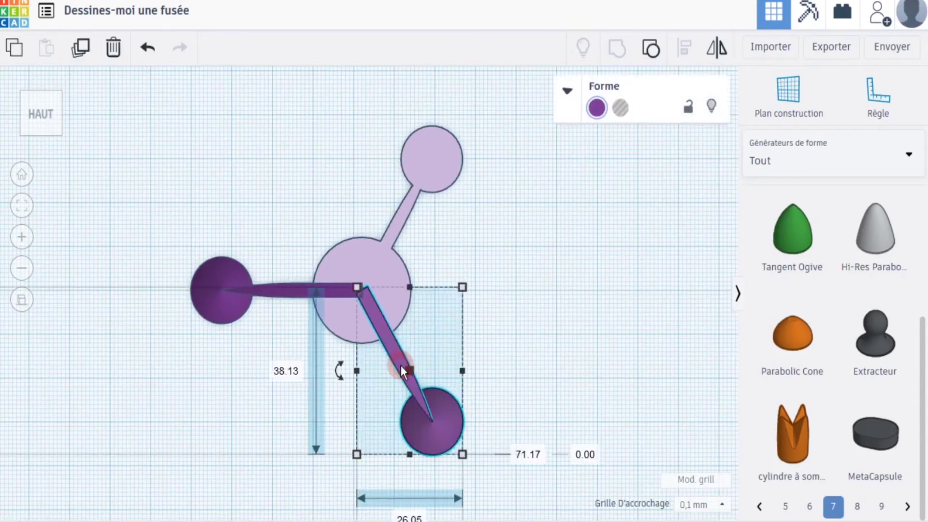
pyautogui.click(91, 54)
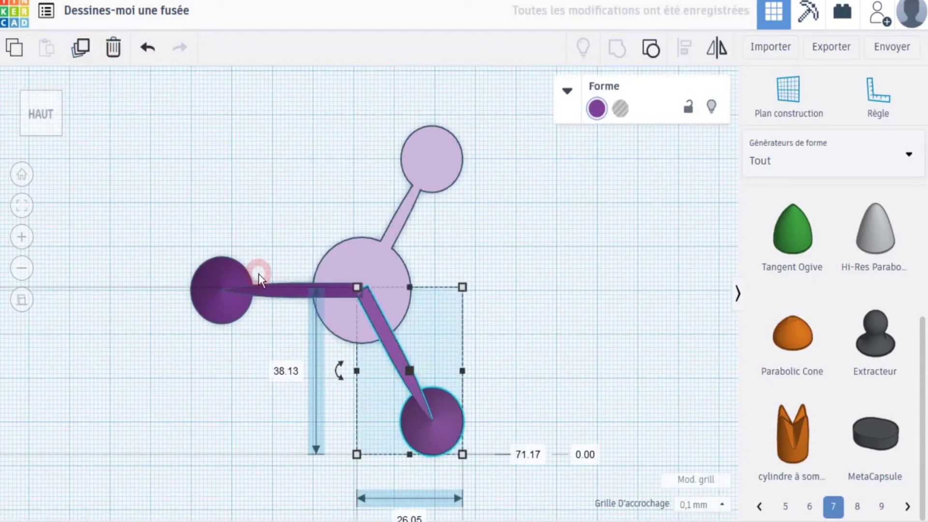
pyautogui.moveTo(396, 350); pyautogui.dragTo(396, 219)
# Rotate the new pod and fin copy by 120° about the vertical axis.
pyautogui.moveTo(337, 239); pyautogui.dragTo(465, 310)
pyautogui.click(513, 355)
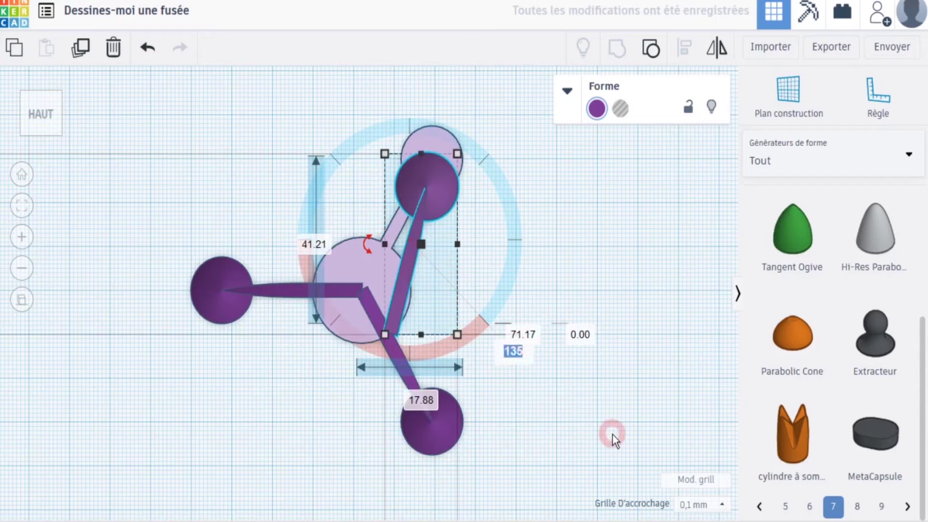
pyautogui.write('120')
pyautogui.press('Return')
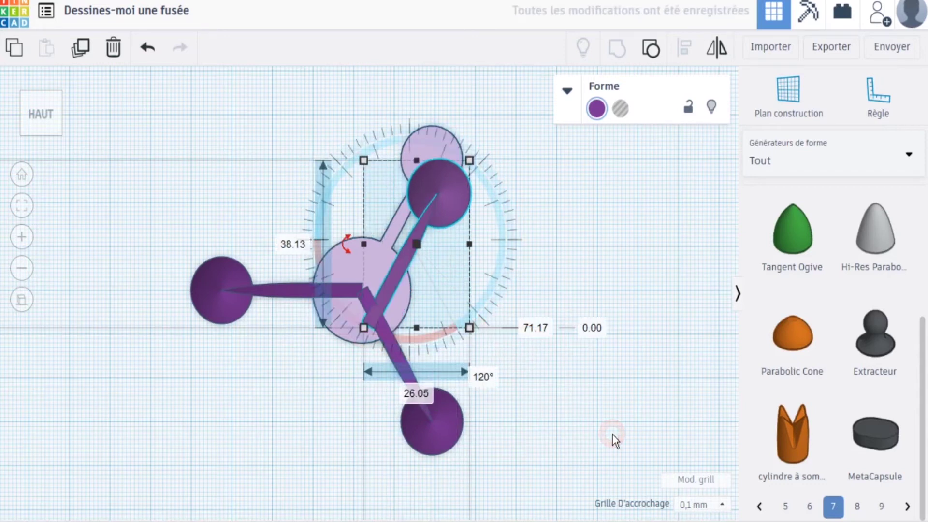
# Move the rotated copy so its pod sits exactly on the guide's rear outer disc.
pyautogui.click(21, 236)
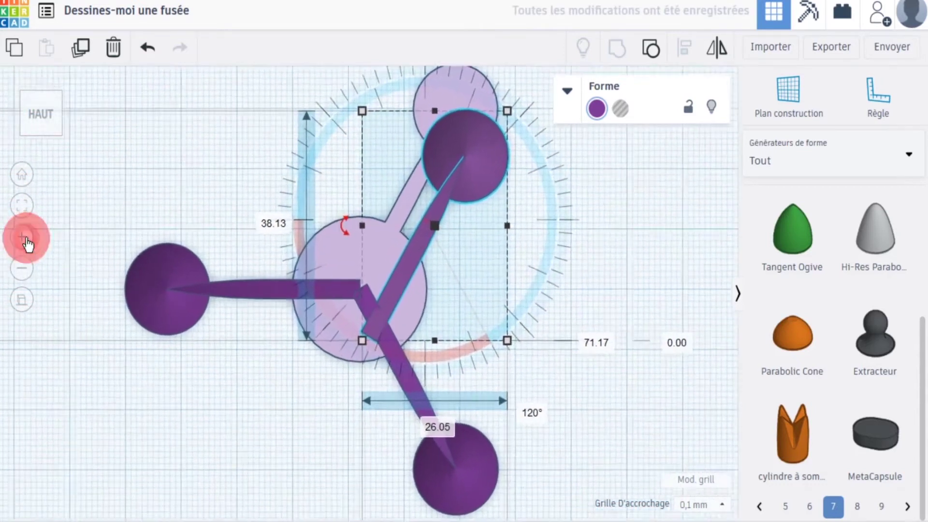
pyautogui.moveTo(385, 190); pyautogui.dragTo(237, 236, button='middle')
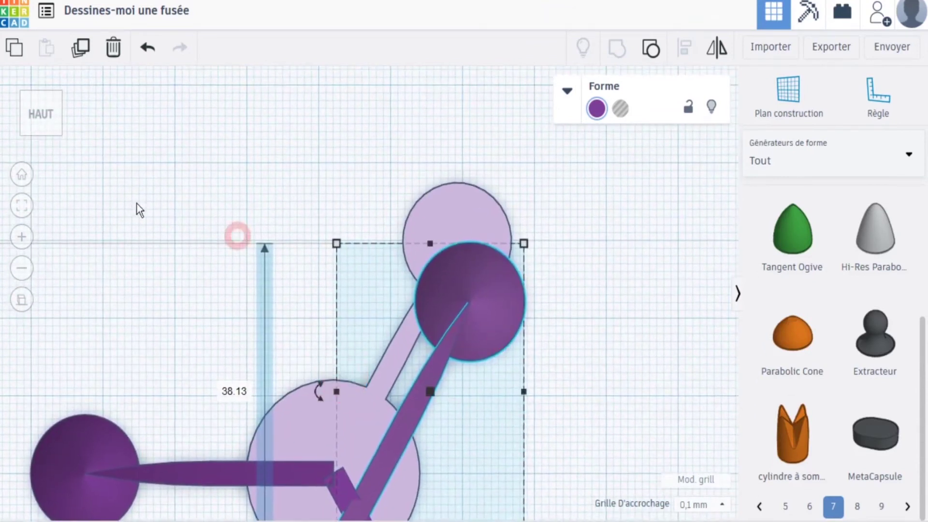
pyautogui.click(21, 237)
pyautogui.click(276, 155)
pyautogui.moveTo(582, 339); pyautogui.dragTo(559, 227)
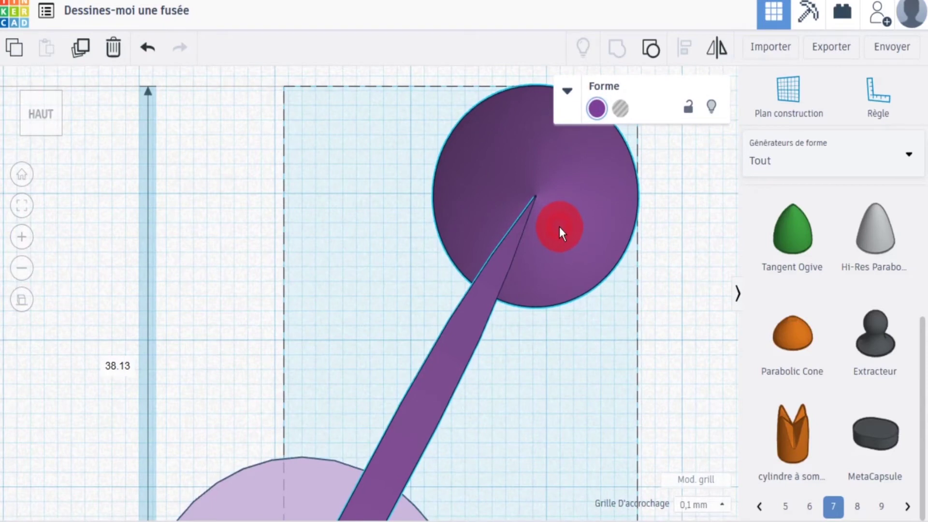
pyautogui.moveTo(261, 261); pyautogui.dragTo(226, 318, button='middle')
pyautogui.click(23, 237)
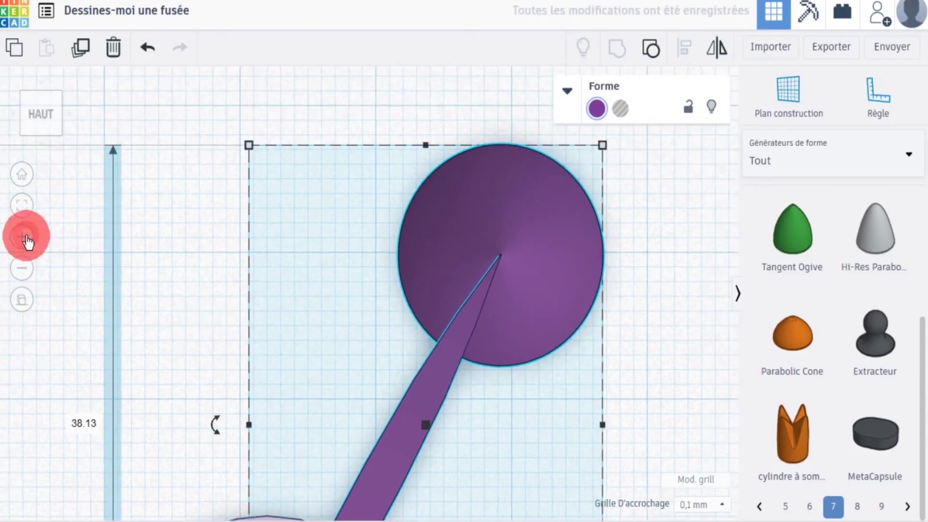
pyautogui.moveTo(534, 351); pyautogui.dragTo(511, 379, button='middle')
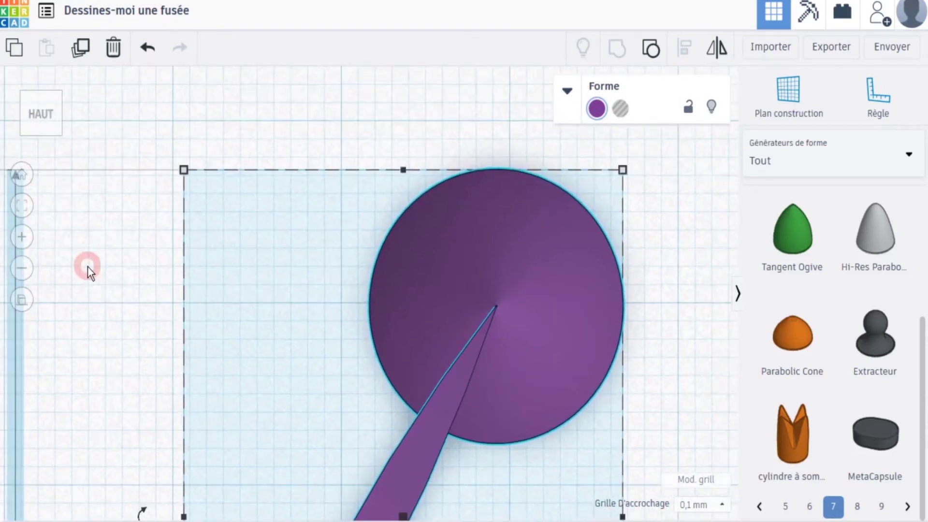
# Group the three pods with their fins into one shape and clear the selection.
pyautogui.click(30, 269)
pyautogui.click(29, 267)
pyautogui.click(30, 269)
pyautogui.click(31, 272)
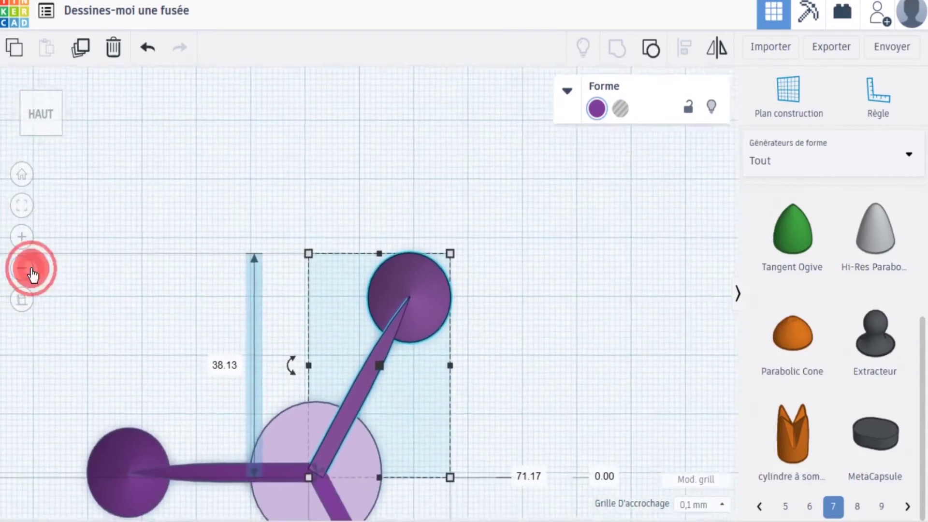
pyautogui.click(31, 270)
pyautogui.click(31, 270)
pyautogui.click(192, 324)
pyautogui.moveTo(187, 280); pyautogui.dragTo(439, 503)
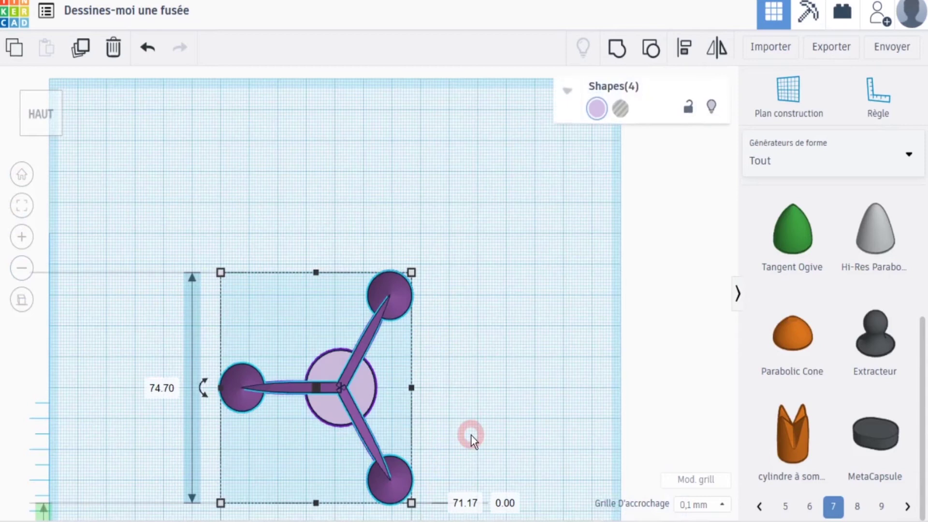
pyautogui.moveTo(477, 414); pyautogui.dragTo(544, 342, button='middle')
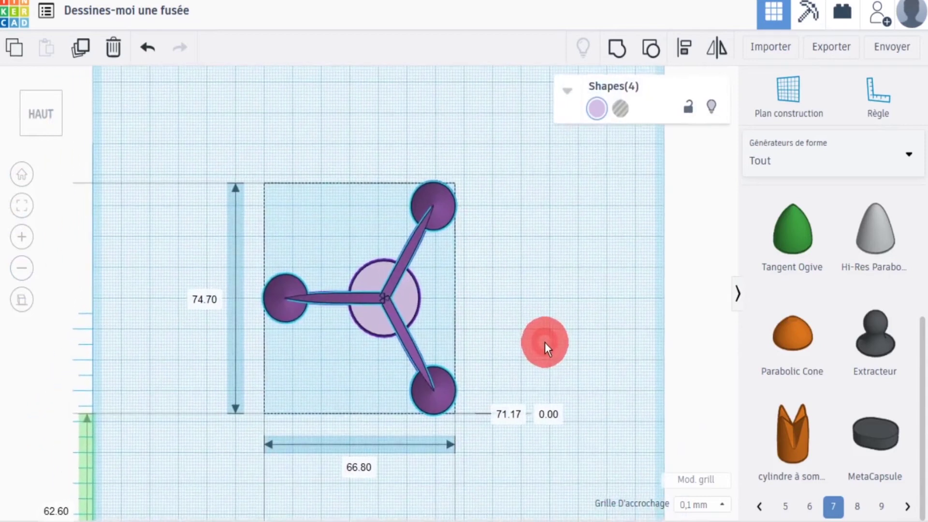
pyautogui.click(621, 50)
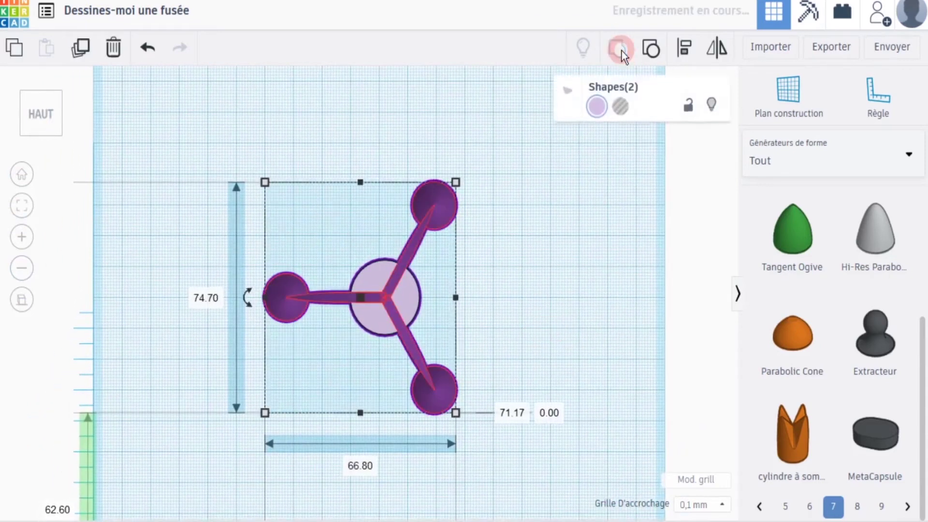
pyautogui.moveTo(52, 124)
pyautogui.mouseDown()
pyautogui.moveTo(55, 117)
pyautogui.moveTo(53, 132)
pyautogui.moveTo(64, 133)
pyautogui.moveTo(35, 127)
pyautogui.moveTo(48, 129)
pyautogui.mouseUp()
pyautogui.click(140, 170)
pyautogui.click(152, 213)
# In perspective home view, add a hole box from the basic shapes to the workplane, in front of the base's left arm.
pyautogui.click(22, 175)
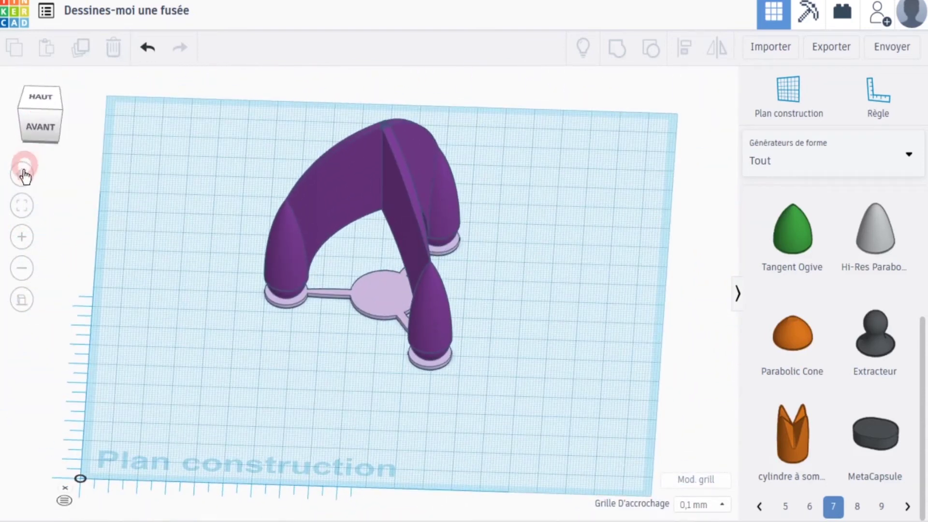
pyautogui.click(23, 299)
pyautogui.click(22, 174)
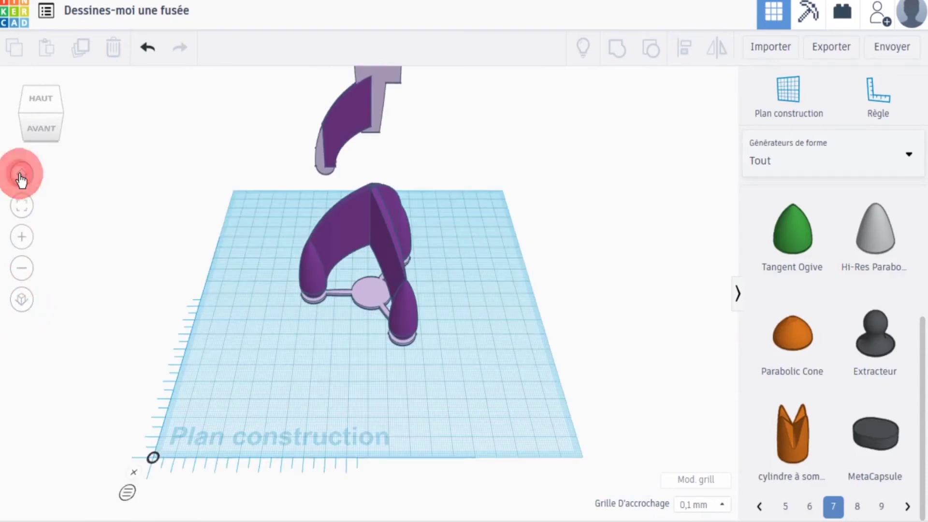
pyautogui.click(71, 207)
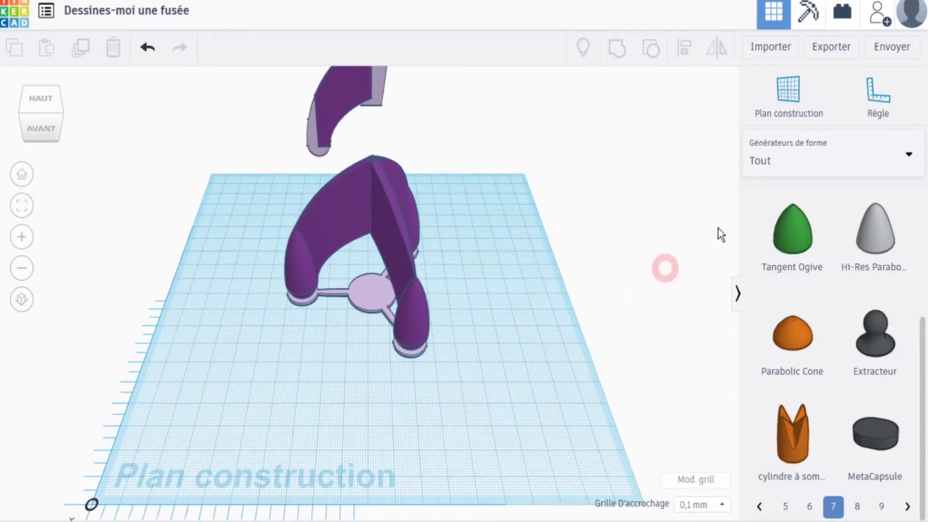
pyautogui.click(901, 169)
pyautogui.click(786, 213)
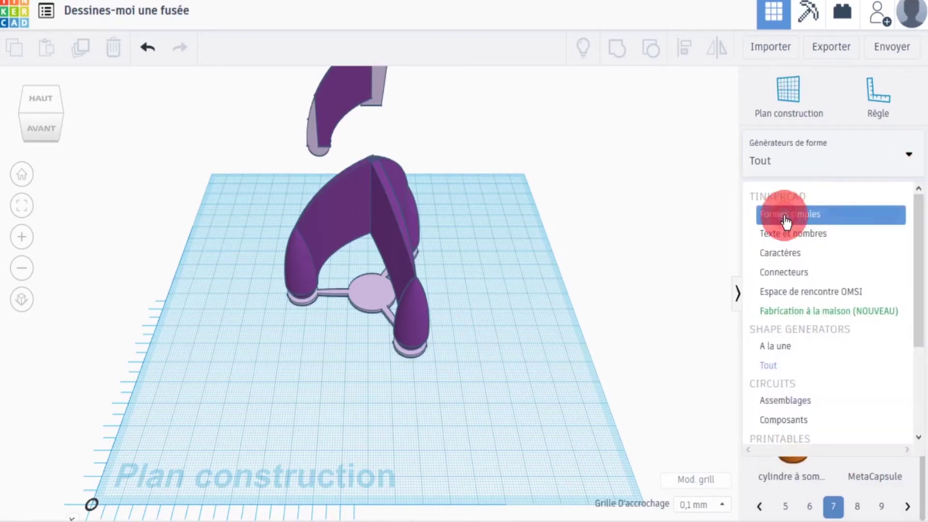
pyautogui.moveTo(920, 430); pyautogui.dragTo(905, 166)
pyautogui.moveTo(807, 234); pyautogui.dragTo(344, 344)
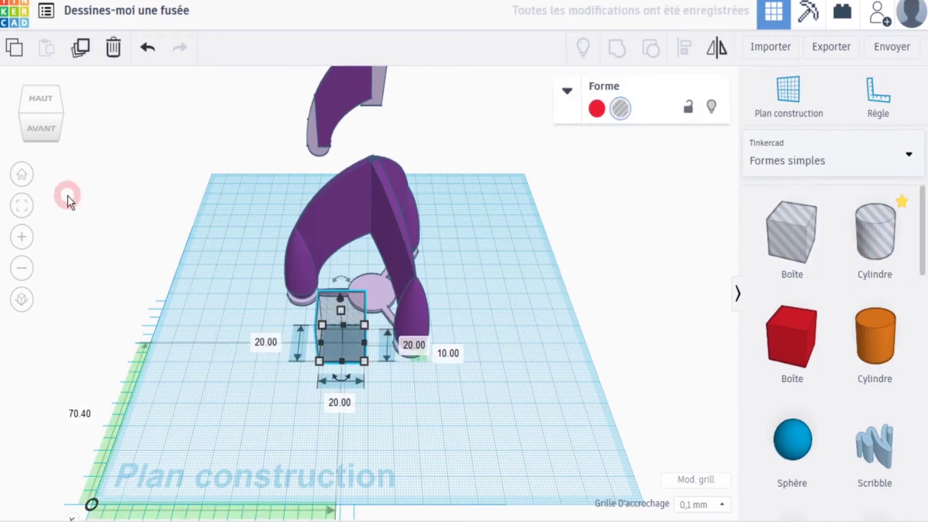
# In orthographic front view, stretch the hole box upward and set its height to 33 mm.
pyautogui.click(19, 302)
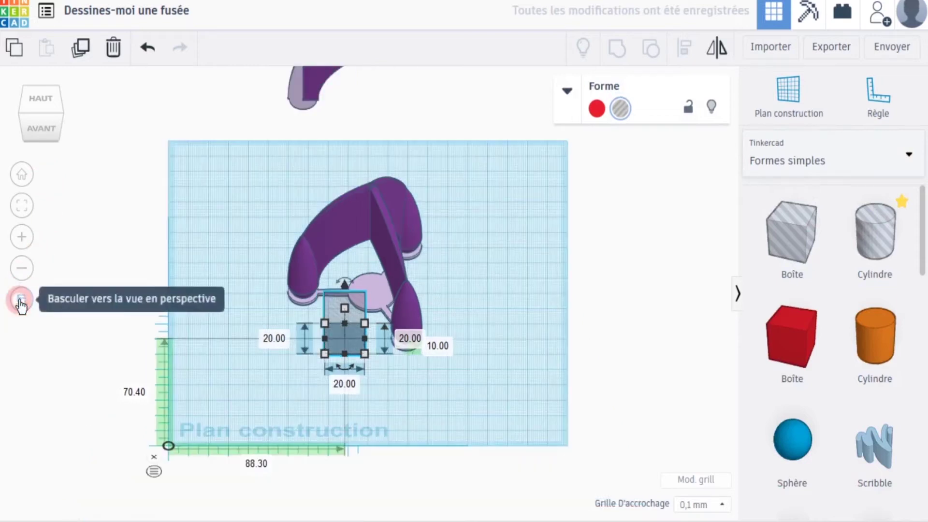
pyautogui.click(41, 133)
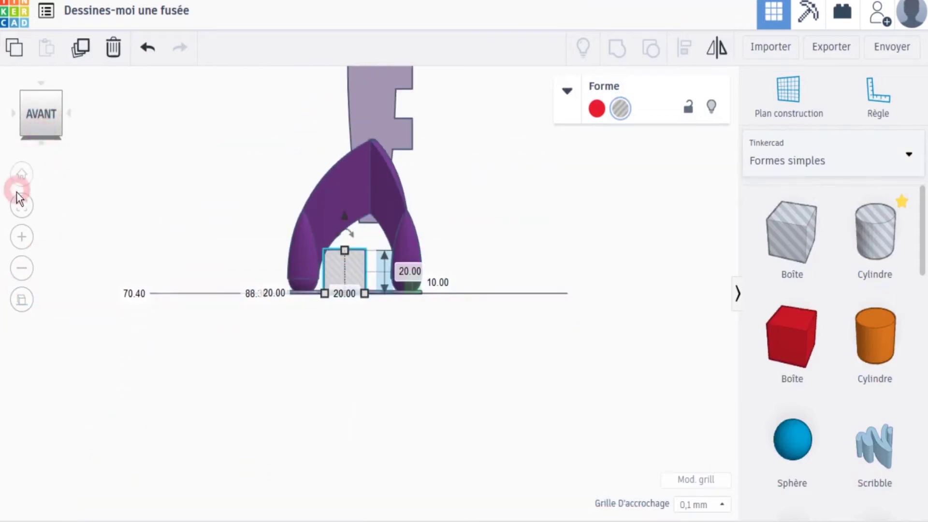
pyautogui.click(22, 238)
pyautogui.click(22, 237)
pyautogui.click(22, 237)
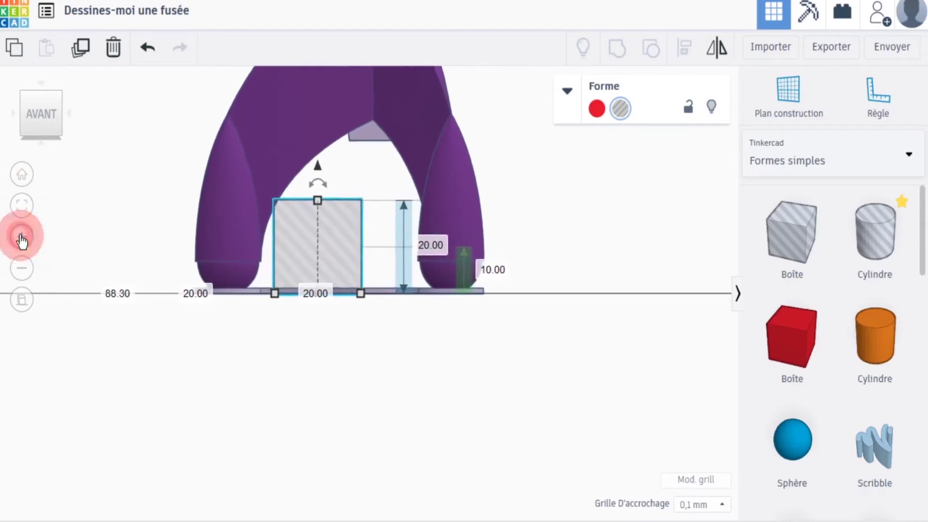
pyautogui.moveTo(85, 199); pyautogui.dragTo(120, 332, button='middle')
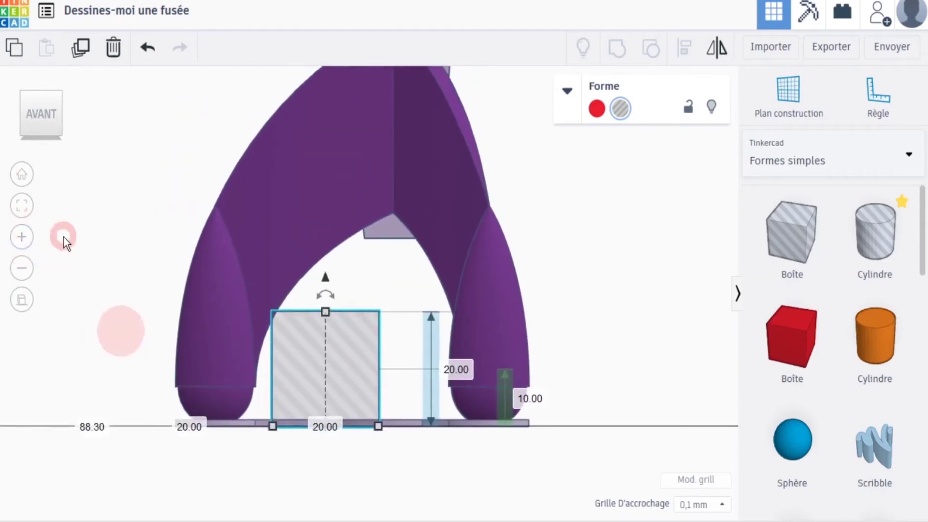
pyautogui.click(23, 237)
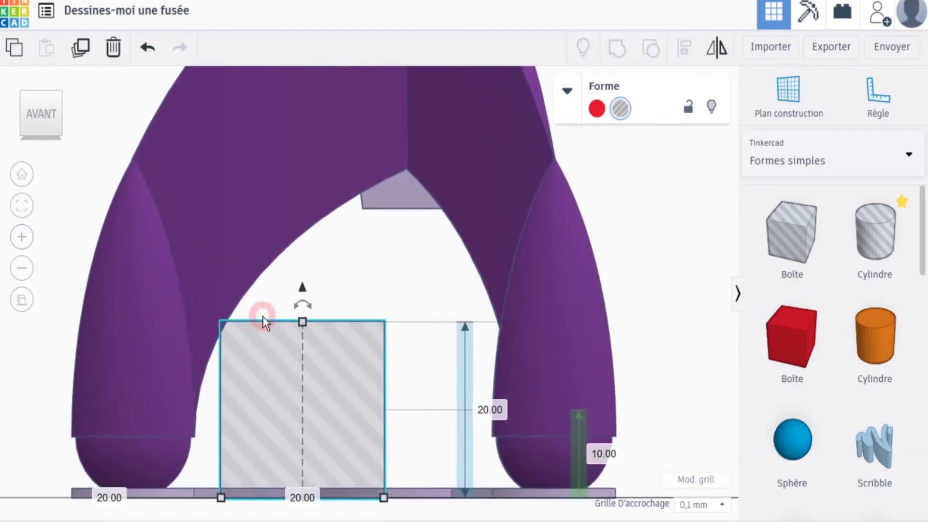
pyautogui.moveTo(299, 327); pyautogui.dragTo(296, 211)
pyautogui.click(491, 356)
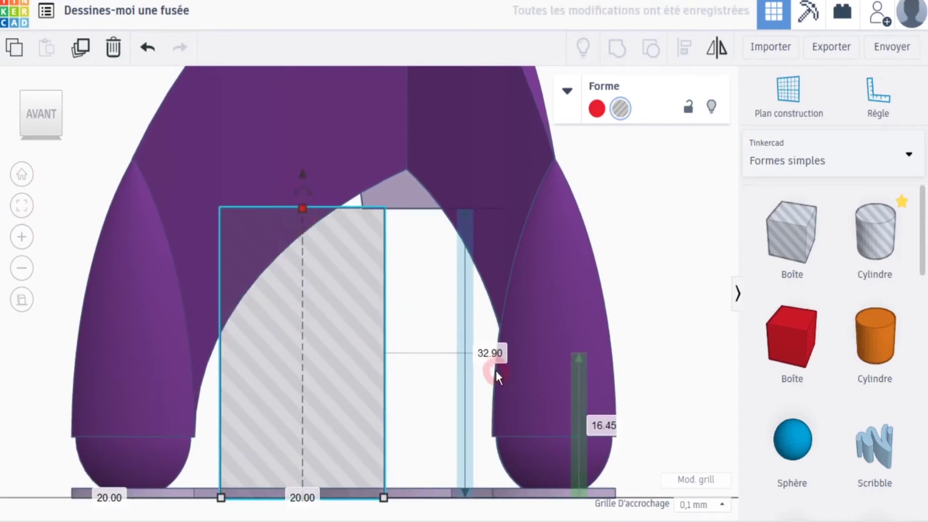
pyautogui.press('Return')
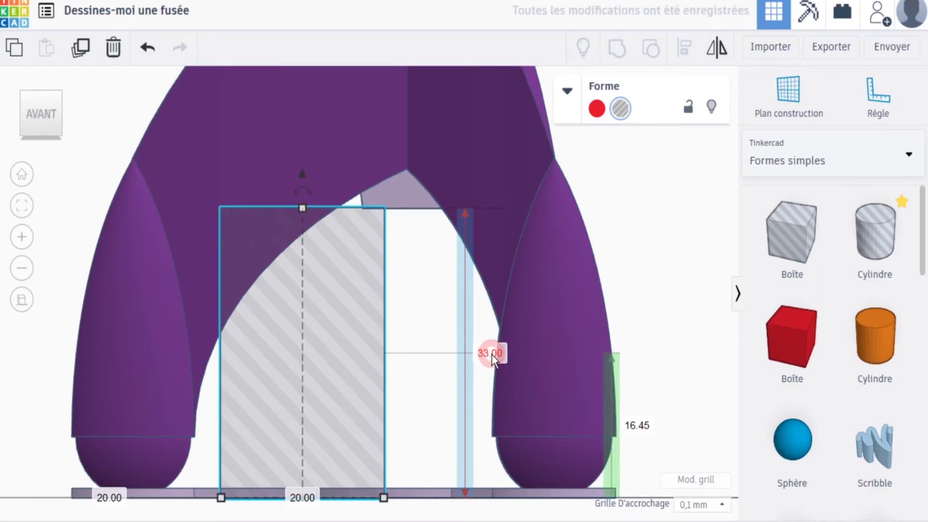
# Return to an angled perspective view and add a Tangent Ogive from page 7 of all shape generators beside the rocket base.
pyautogui.click(71, 236)
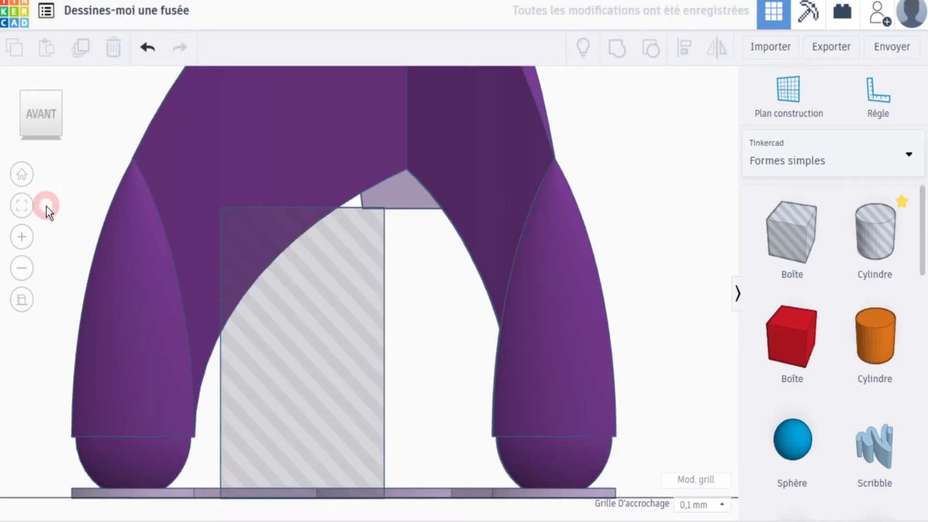
pyautogui.click(41, 123)
pyautogui.click(22, 269)
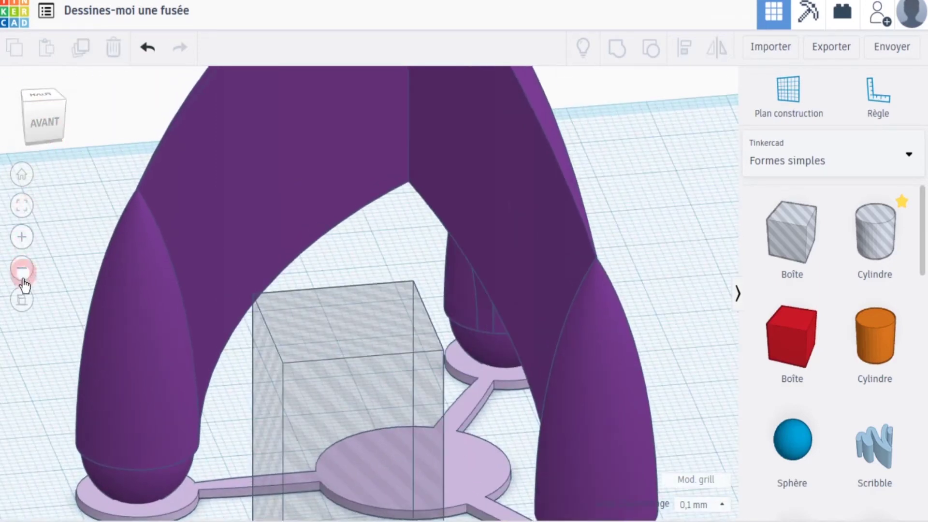
pyautogui.click(23, 274)
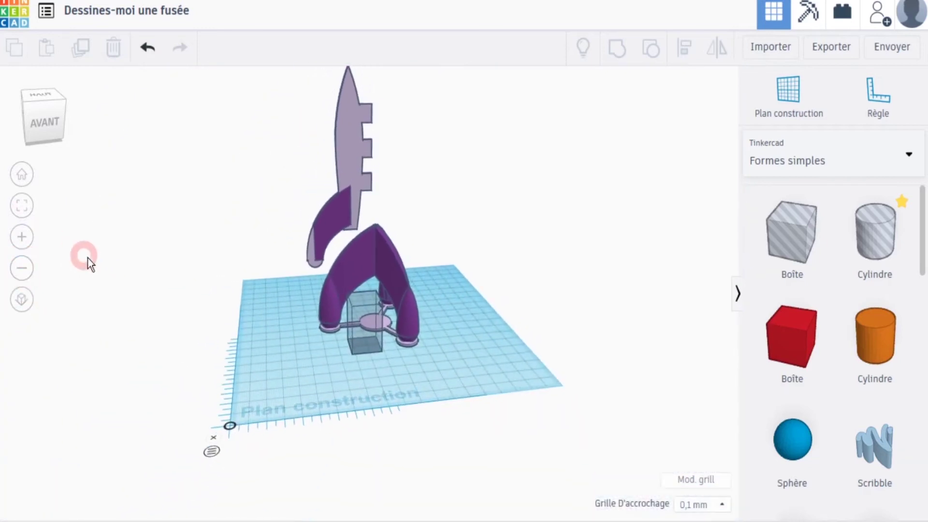
pyautogui.click(23, 236)
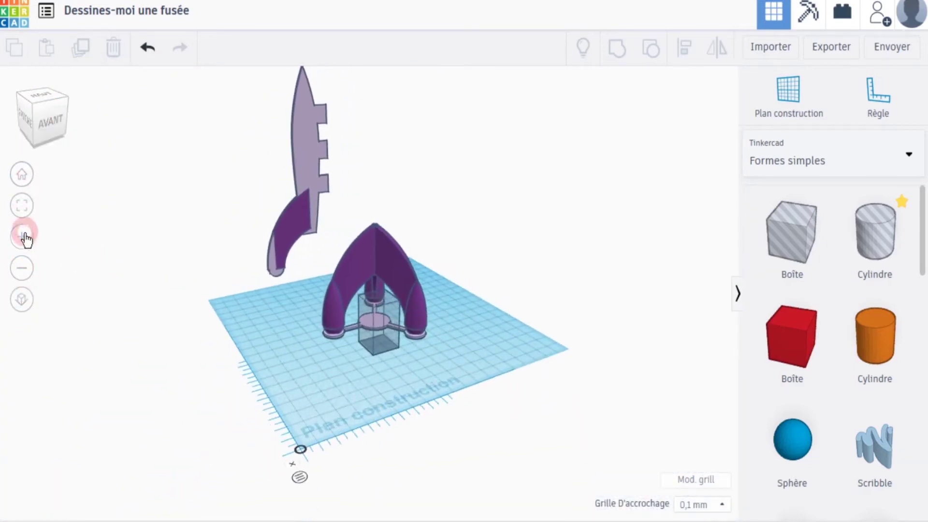
pyautogui.click(181, 332)
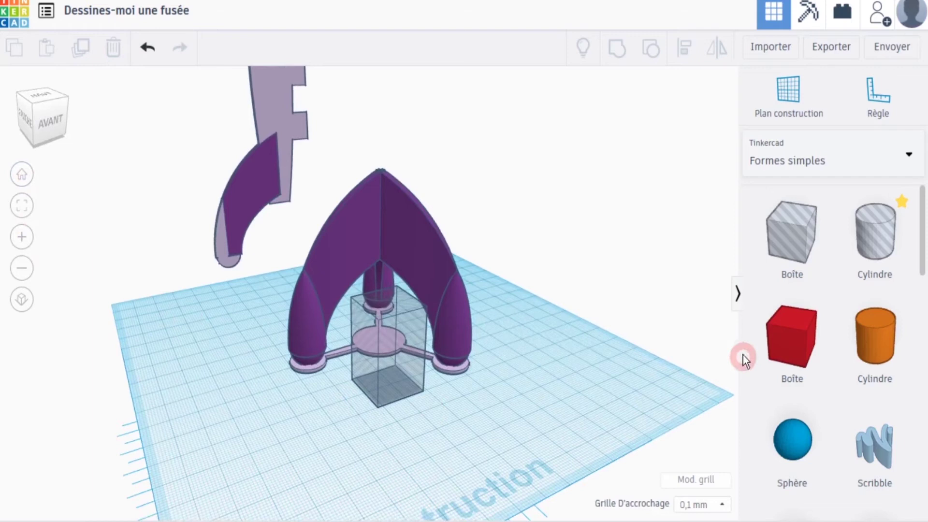
pyautogui.click(813, 174)
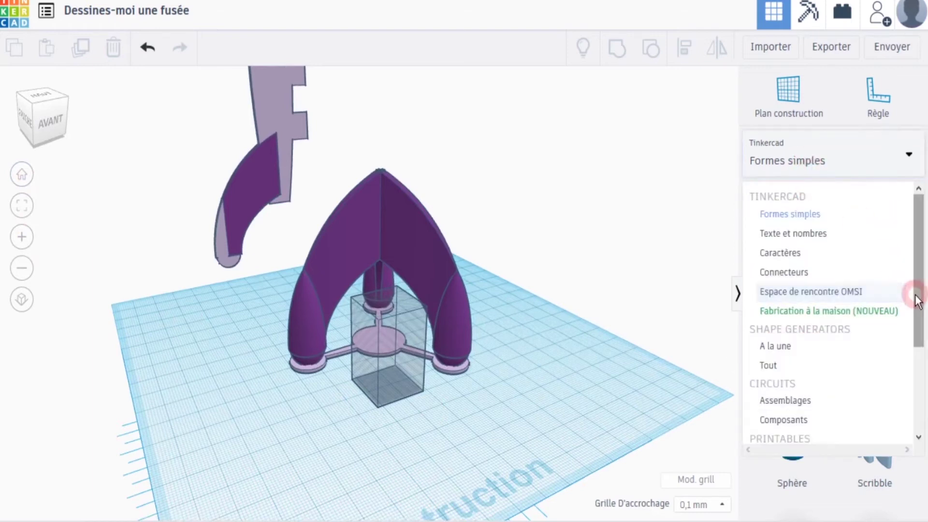
pyautogui.click(779, 367)
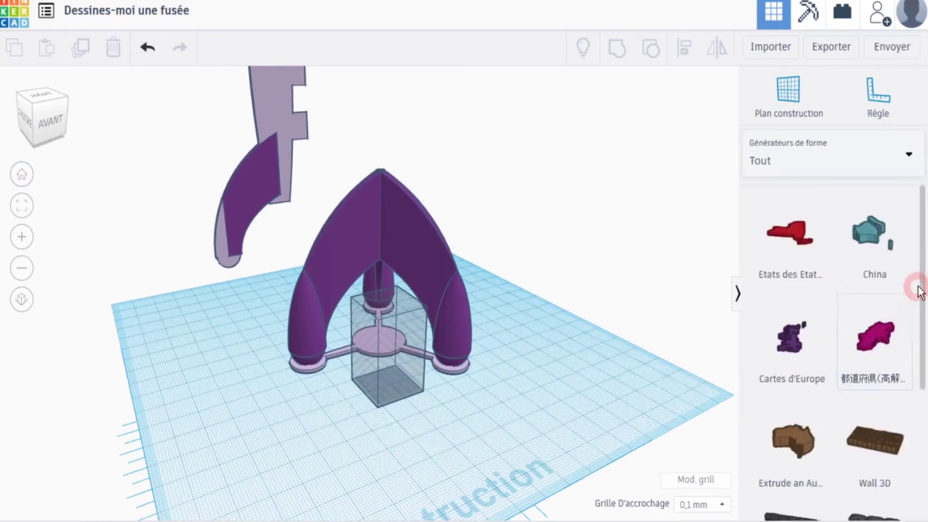
pyautogui.moveTo(922, 291); pyautogui.dragTo(922, 468)
pyautogui.click(879, 508)
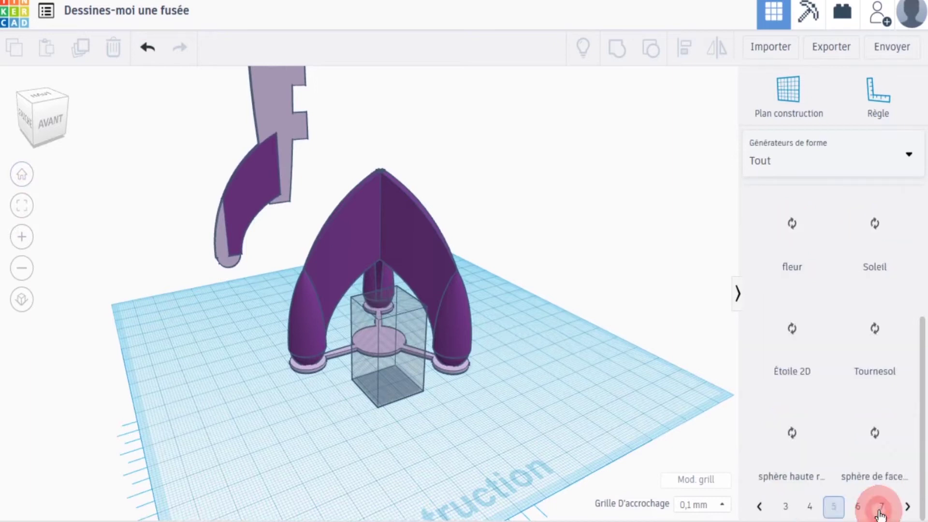
pyautogui.click(882, 506)
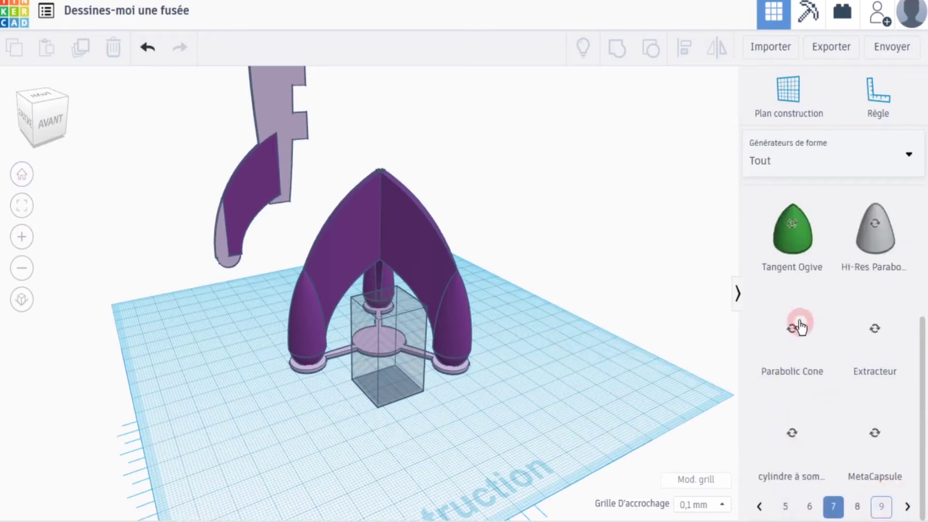
pyautogui.moveTo(625, 268); pyautogui.dragTo(514, 335)
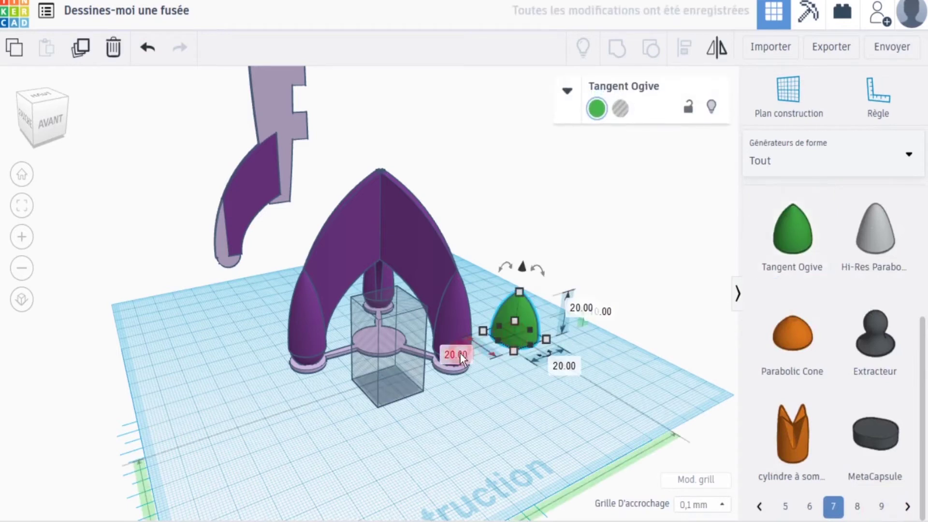
# Set the Tangent Ogive's width and depth to 24 mm and its height to 109.5 mm.
pyautogui.write('24')
pyautogui.click(561, 368)
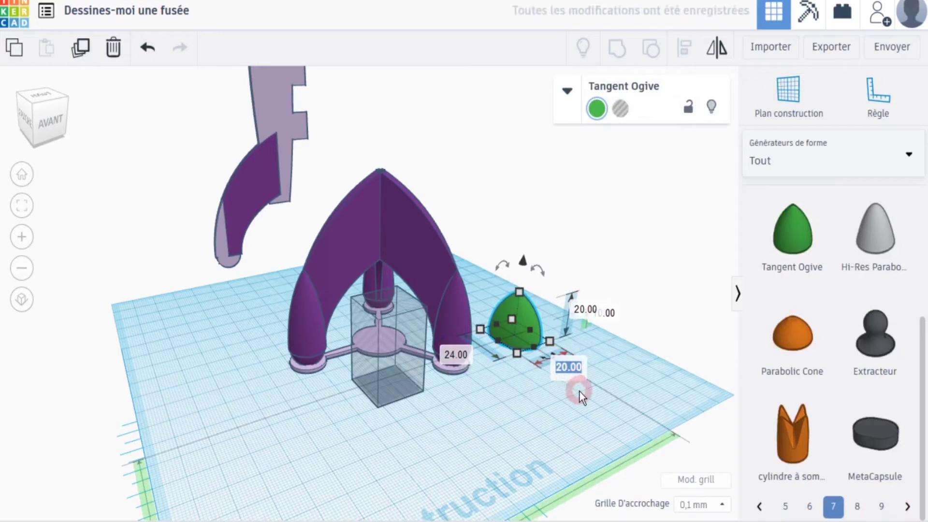
pyautogui.click(576, 309)
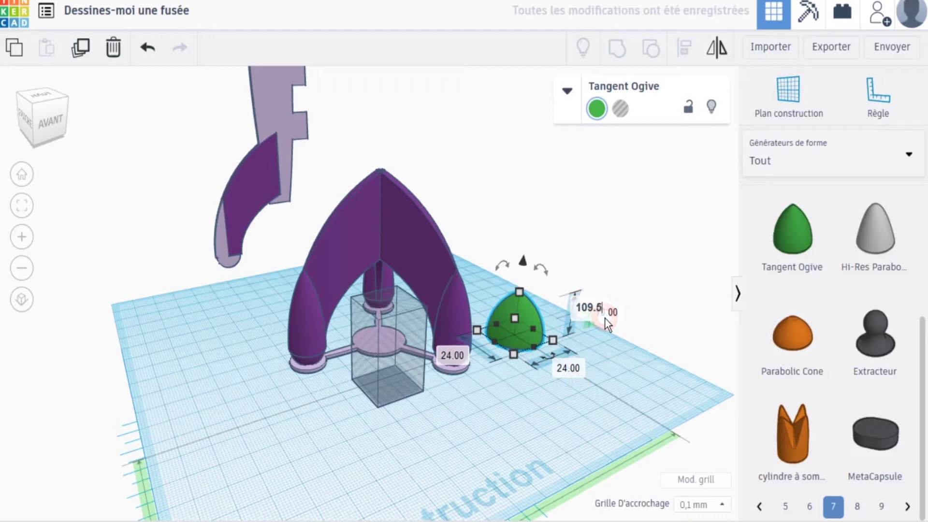
pyautogui.write('109.5')
pyautogui.click(612, 357)
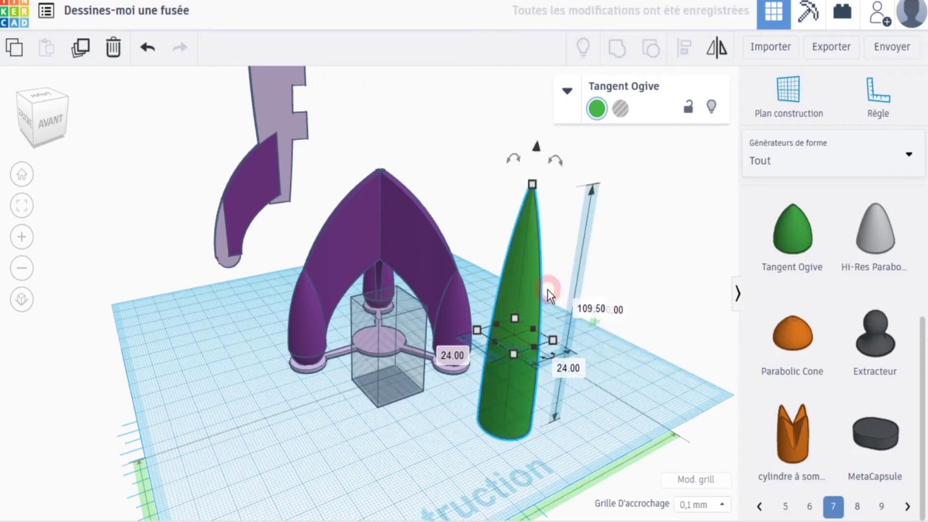
# Rotate the ogive 180° so that its tip points down towards the workplane.
pyautogui.click(564, 167)
pyautogui.moveTo(564, 168); pyautogui.dragTo(516, 451)
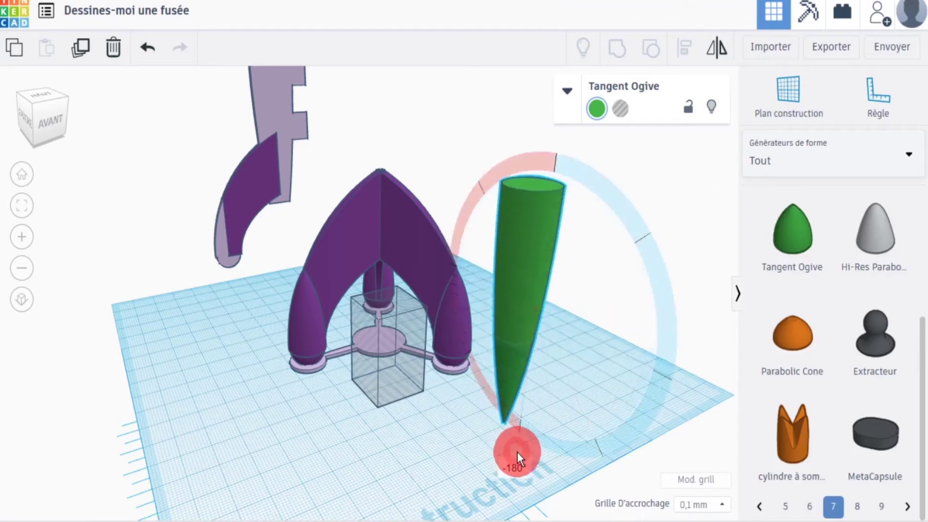
pyautogui.click(445, 419)
pyautogui.click(508, 383)
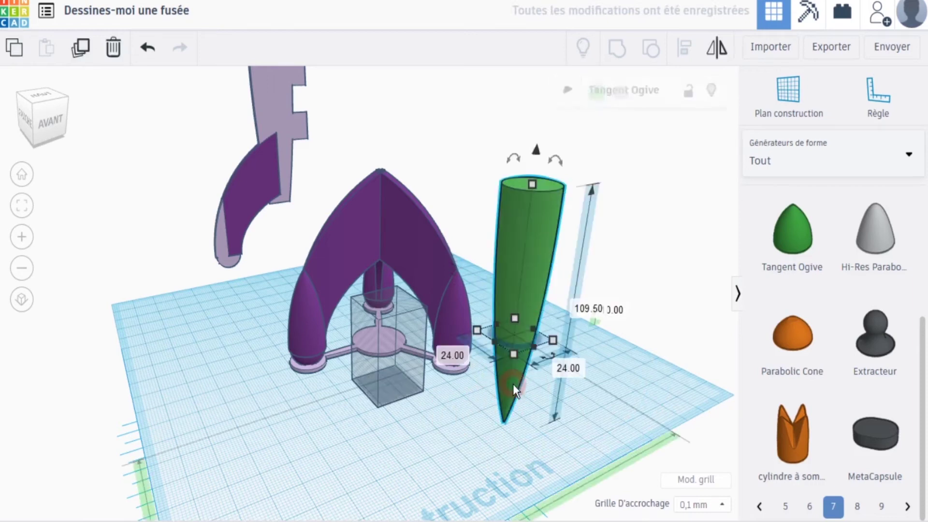
# Raise the ogive, switch the ruler to measure from the shape's end point, and set its elevation to 0.
pyautogui.moveTo(534, 158); pyautogui.dragTo(540, 59)
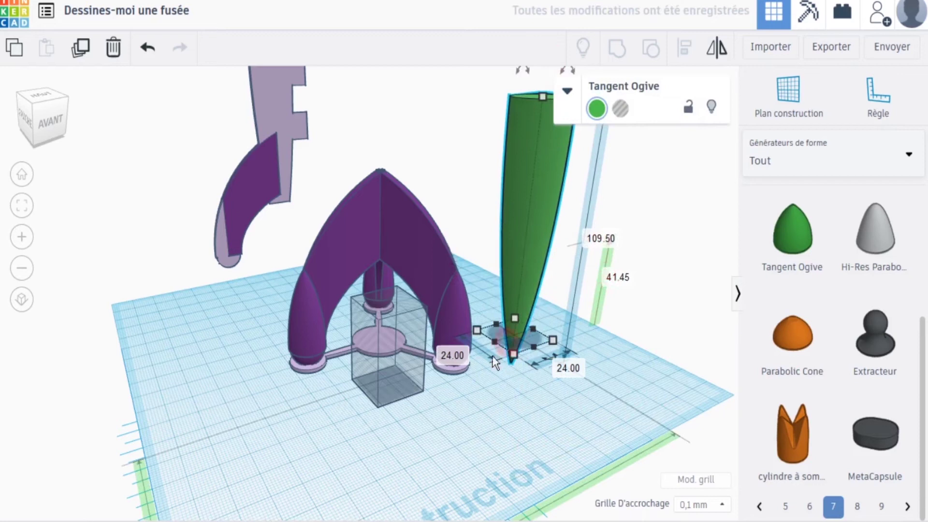
pyautogui.moveTo(422, 466); pyautogui.dragTo(419, 373, button='middle')
pyautogui.click(191, 491)
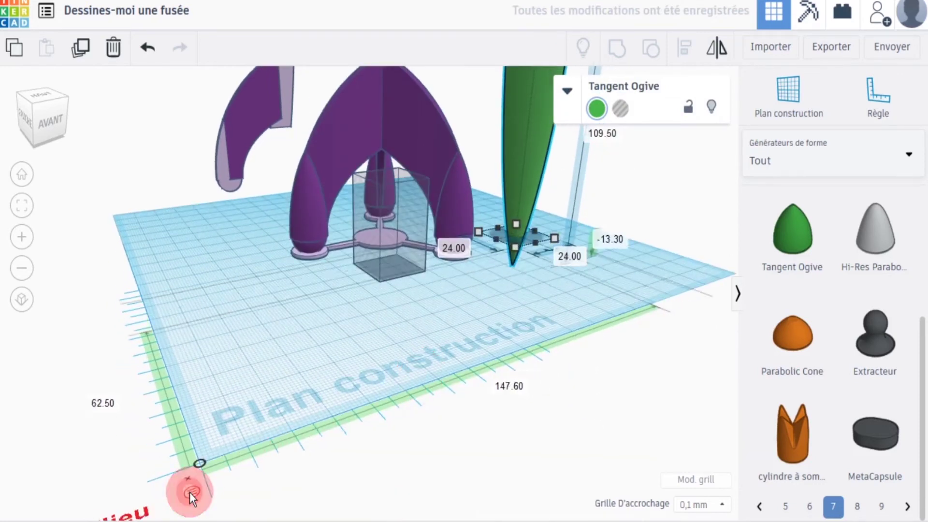
pyautogui.click(543, 265)
pyautogui.click(608, 241)
pyautogui.write('0')
pyautogui.press('Return')
# Move the ogive over the rocket base, switch the ruler to midpoint measurement, and set its front-to-back distance to 100 mm.
pyautogui.moveTo(654, 317); pyautogui.dragTo(444, 340, button='right')
pyautogui.moveTo(464, 341); pyautogui.dragTo(359, 355)
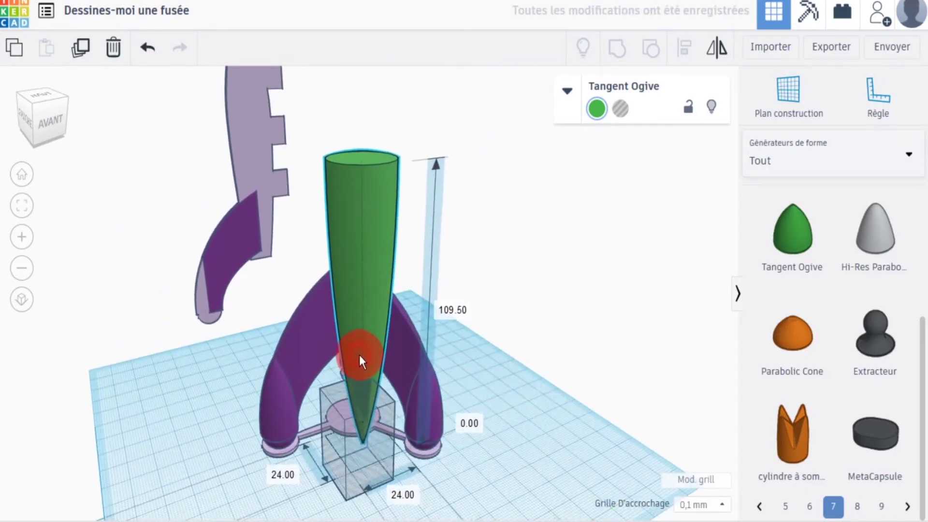
pyautogui.moveTo(207, 429); pyautogui.dragTo(199, 251, button='right')
pyautogui.moveTo(199, 251); pyautogui.dragTo(203, 264, button='middle')
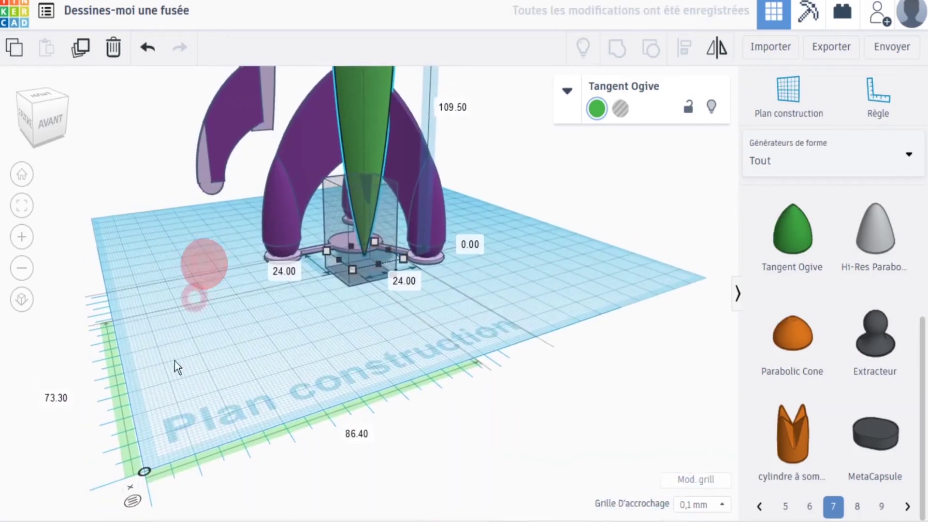
pyautogui.click(134, 500)
pyautogui.click(62, 389)
pyautogui.write('100')
pyautogui.click(70, 442)
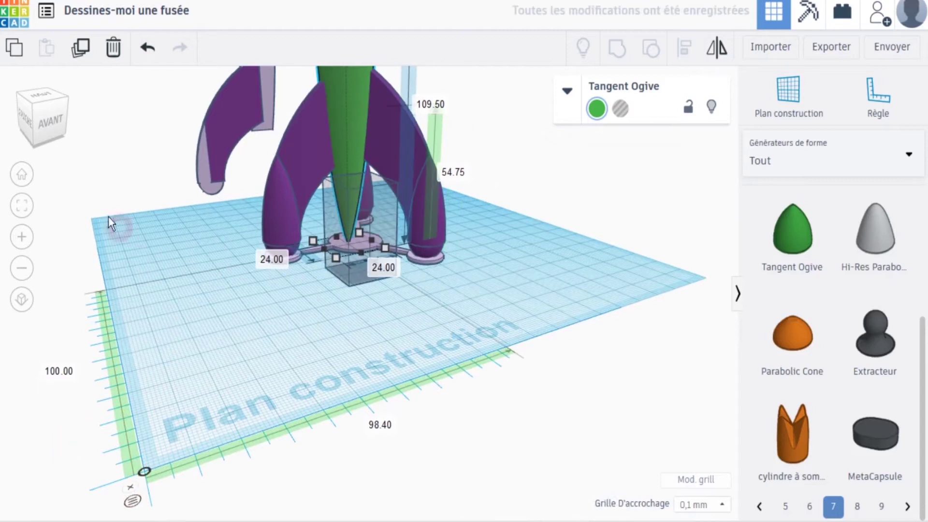
# In orthographic top view, shift the ogive sideways so that it is centred exactly over the base's central disc.
pyautogui.click(52, 124)
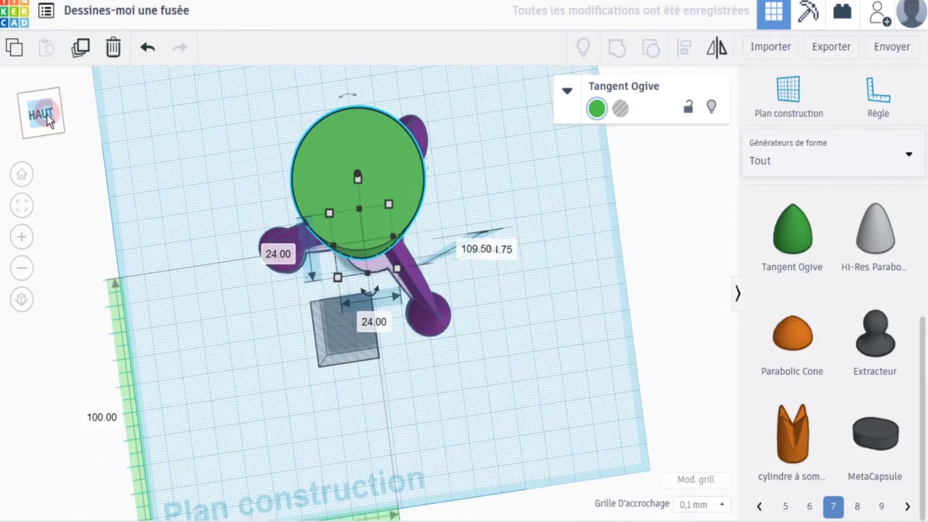
pyautogui.click(22, 299)
pyautogui.click(236, 304)
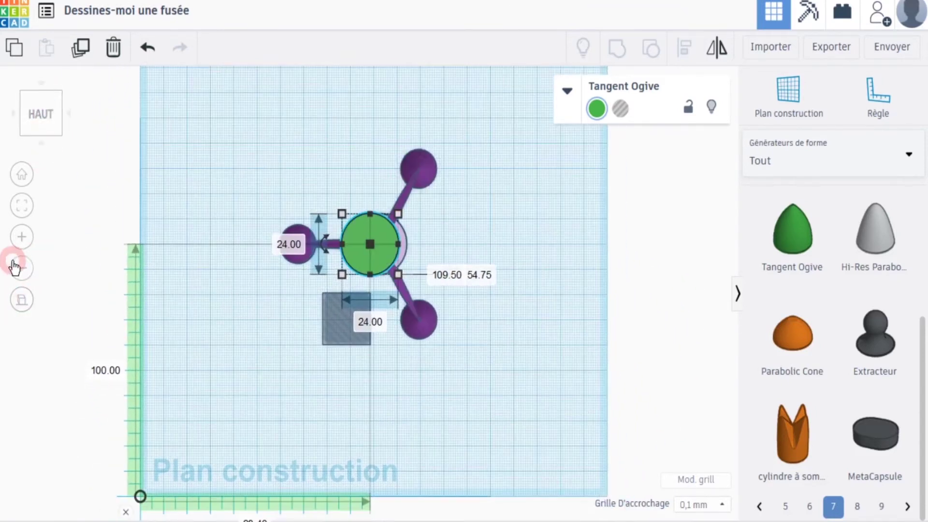
pyautogui.click(21, 237)
pyautogui.moveTo(218, 242); pyautogui.dragTo(213, 373, button='middle')
pyautogui.click(345, 332)
pyautogui.moveTo(345, 333); pyautogui.dragTo(370, 326)
pyautogui.click(71, 256)
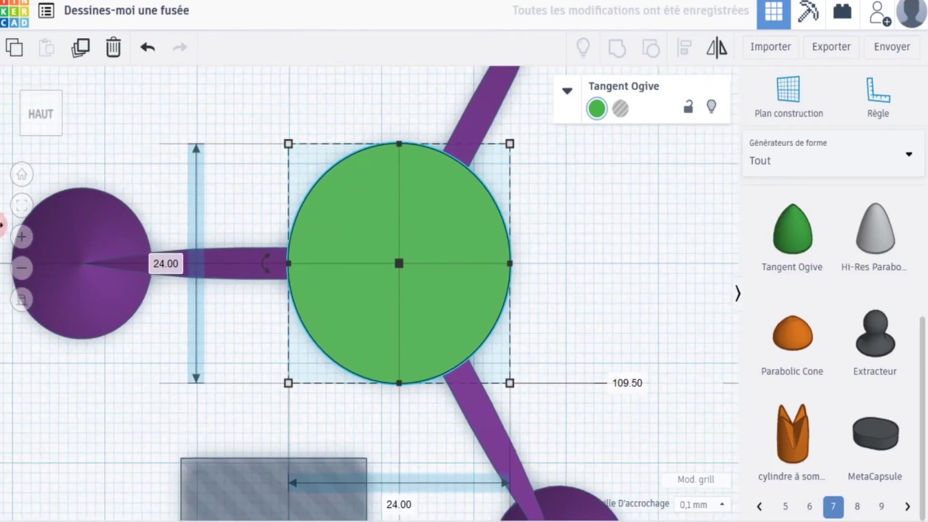
pyautogui.click(22, 236)
pyautogui.click(530, 324)
pyautogui.click(490, 284)
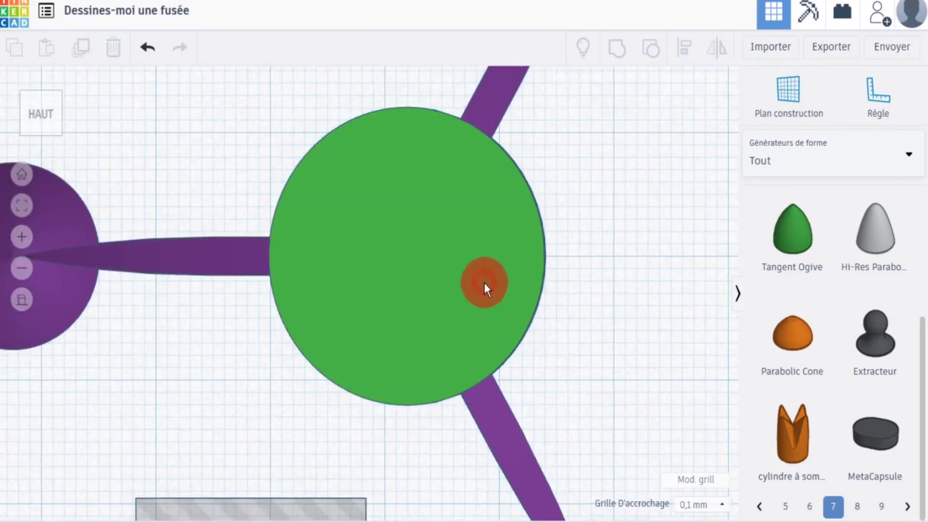
pyautogui.click(497, 303)
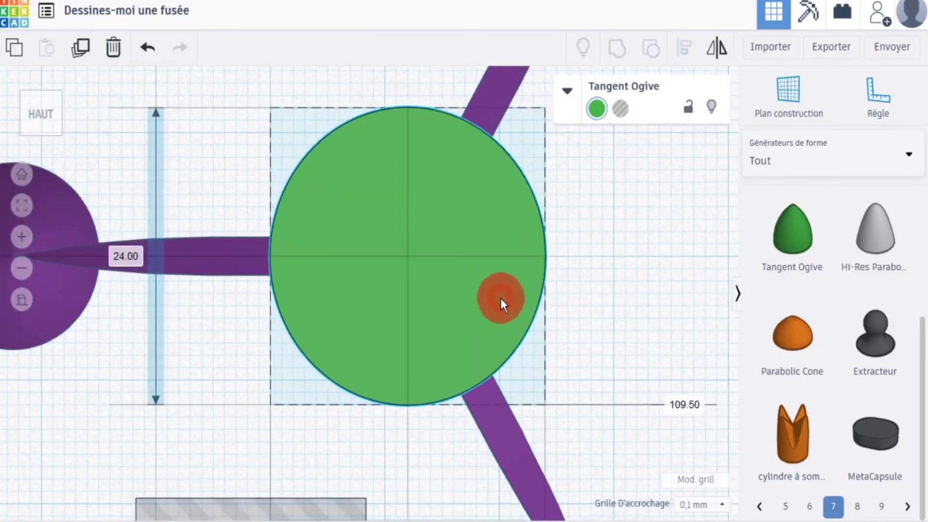
# Move the hole box beneath the ogive and stretch it around the ogive's outline to 33.5 mm wide and 27.5 mm deep.
pyautogui.click(265, 452)
pyautogui.moveTo(216, 512); pyautogui.dragTo(294, 90)
pyautogui.moveTo(443, 333); pyautogui.dragTo(596, 425)
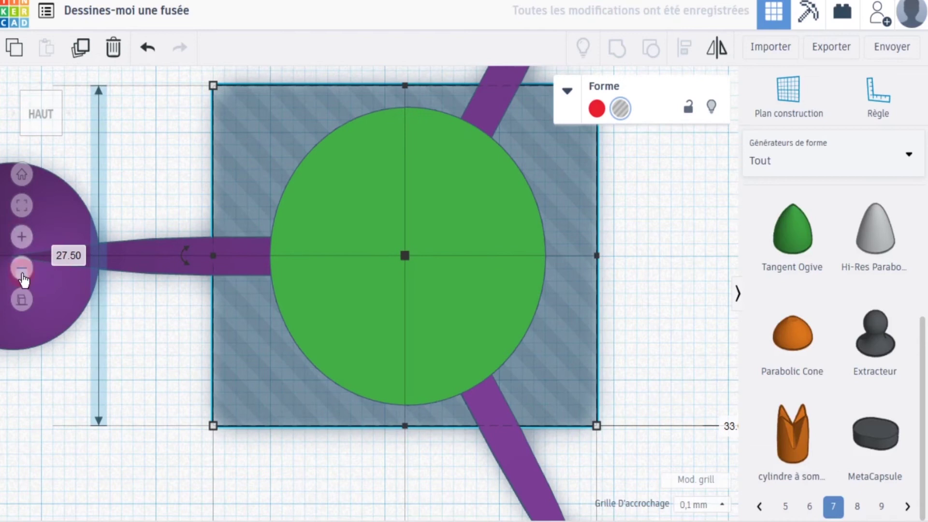
# In perspective view, group the hole box with the ogive to cut off its lower tip, and clear the selection.
pyautogui.click(21, 268)
pyautogui.click(21, 269)
pyautogui.click(22, 271)
pyautogui.click(44, 120)
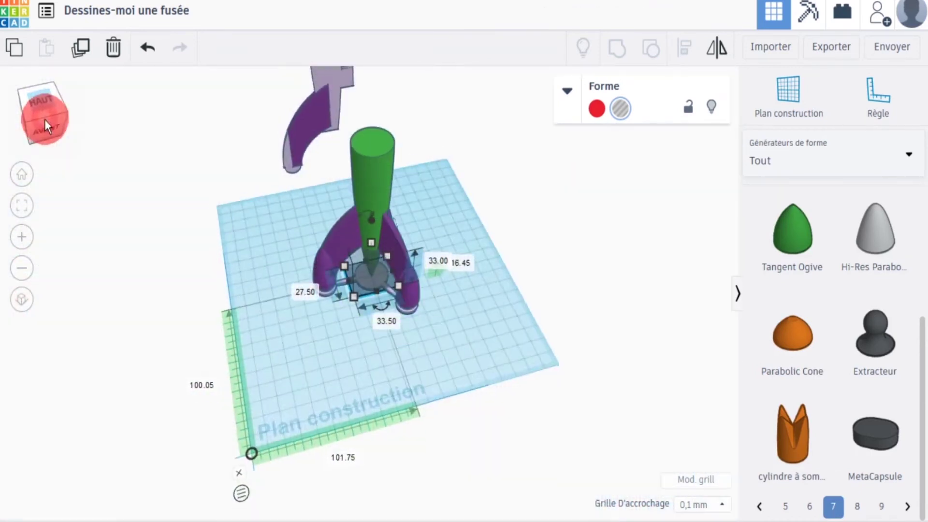
pyautogui.click(19, 243)
pyautogui.moveTo(227, 372); pyautogui.dragTo(284, 367, button='right')
pyautogui.click(53, 133)
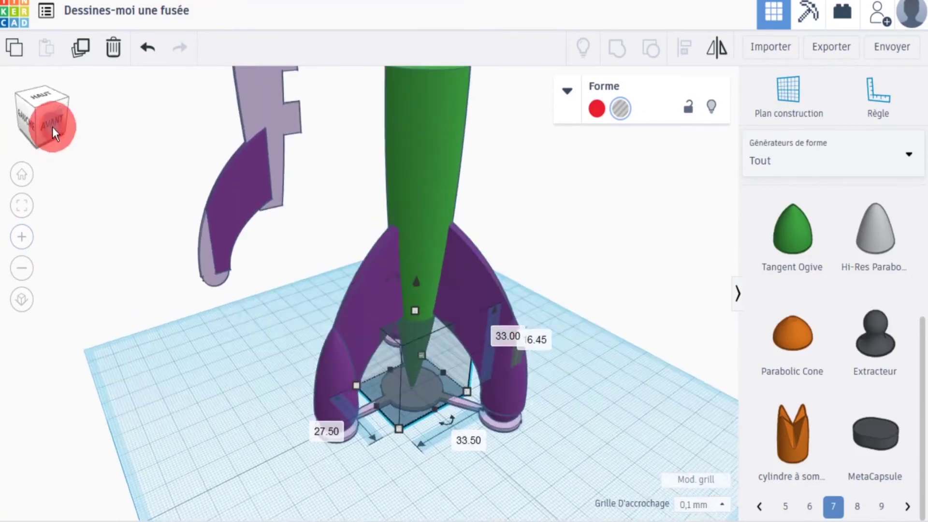
pyautogui.click(24, 269)
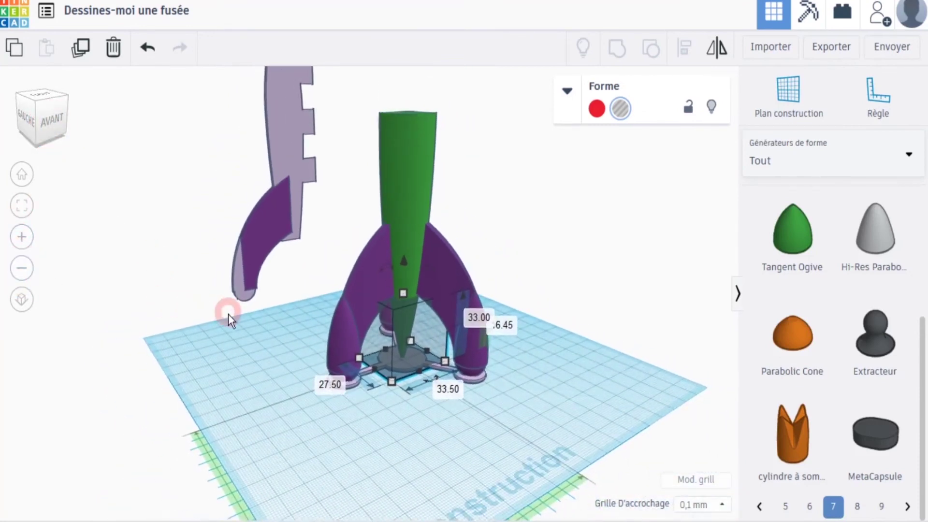
pyautogui.moveTo(227, 314); pyautogui.dragTo(383, 420, button='right')
pyautogui.click(438, 445)
pyautogui.click(430, 346)
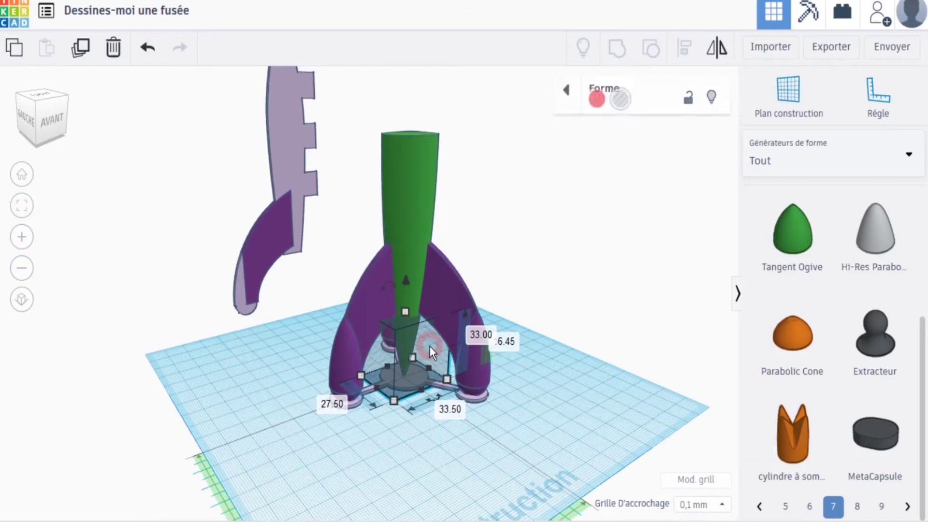
pyautogui.keyDown('shift'); pyautogui.click(418, 195); pyautogui.keyUp('shift')
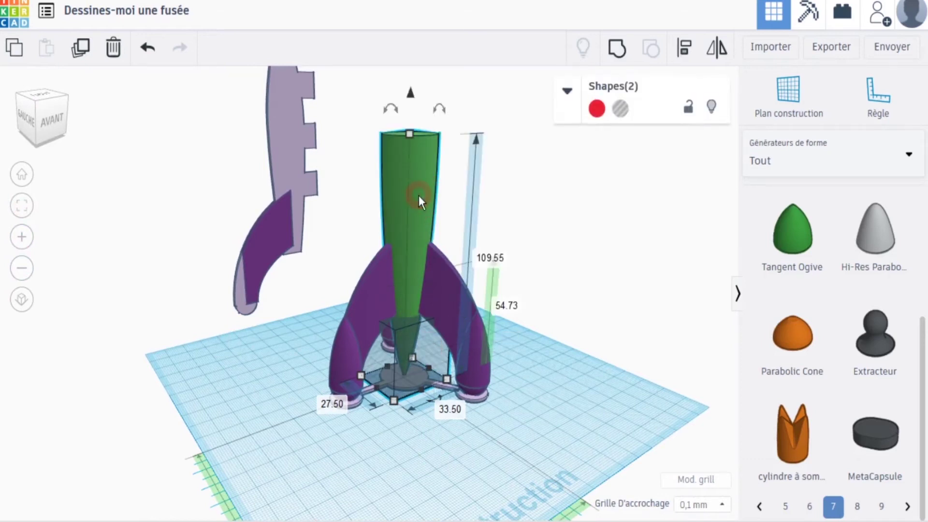
pyautogui.click(616, 52)
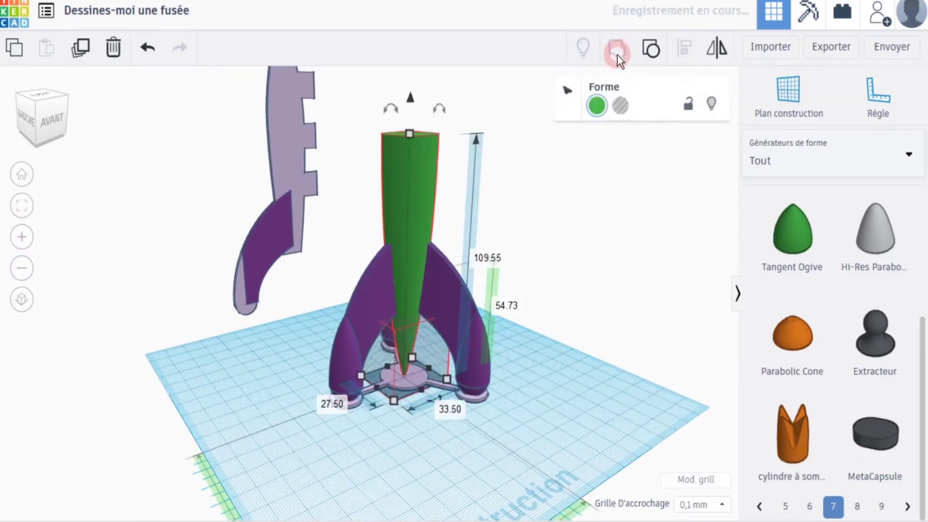
pyautogui.click(585, 254)
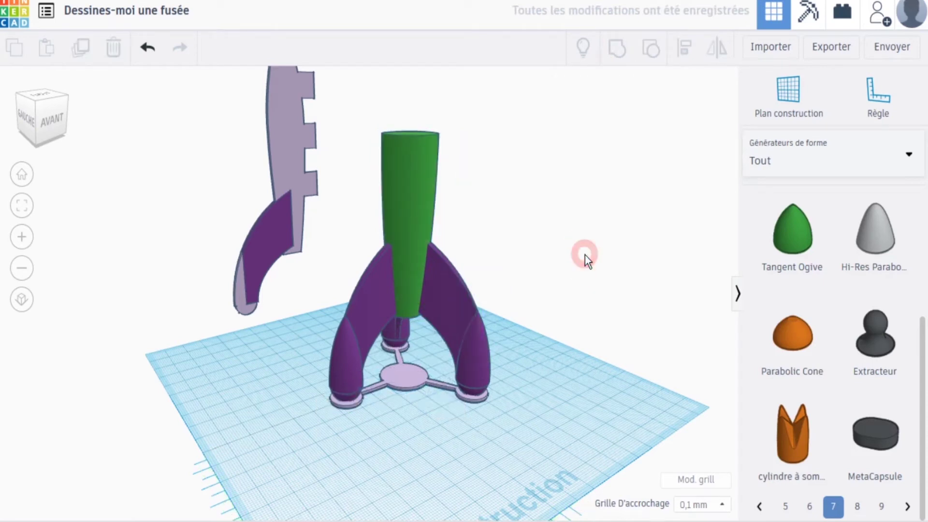
# Recolour the green rocket body purple to match its fins.
pyautogui.click(422, 195)
pyautogui.click(597, 109)
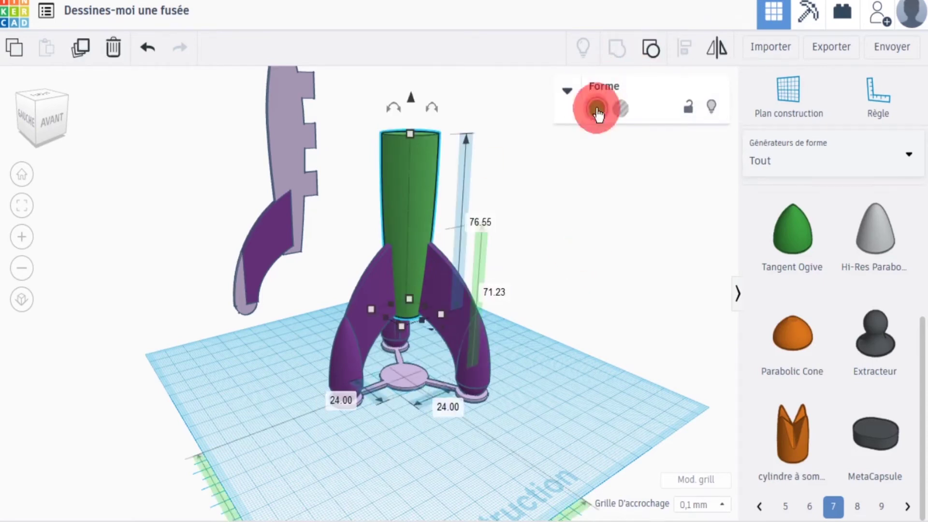
pyautogui.click(685, 212)
pyautogui.click(773, 213)
pyautogui.click(586, 269)
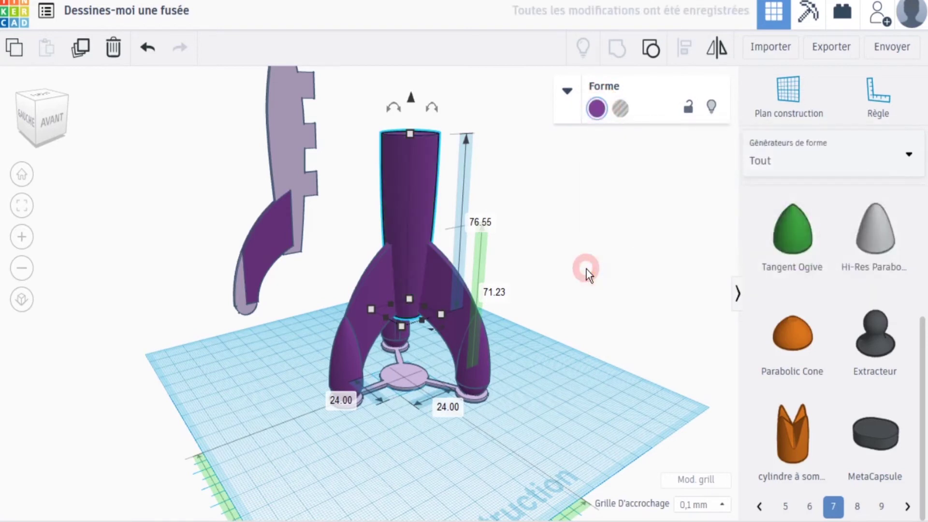
pyautogui.click(590, 284)
# Place a Tangent Ogive beside the rocket and size it to 24 by 24 mm and 56 mm high.
pyautogui.moveTo(590, 285); pyautogui.dragTo(516, 298, button='middle')
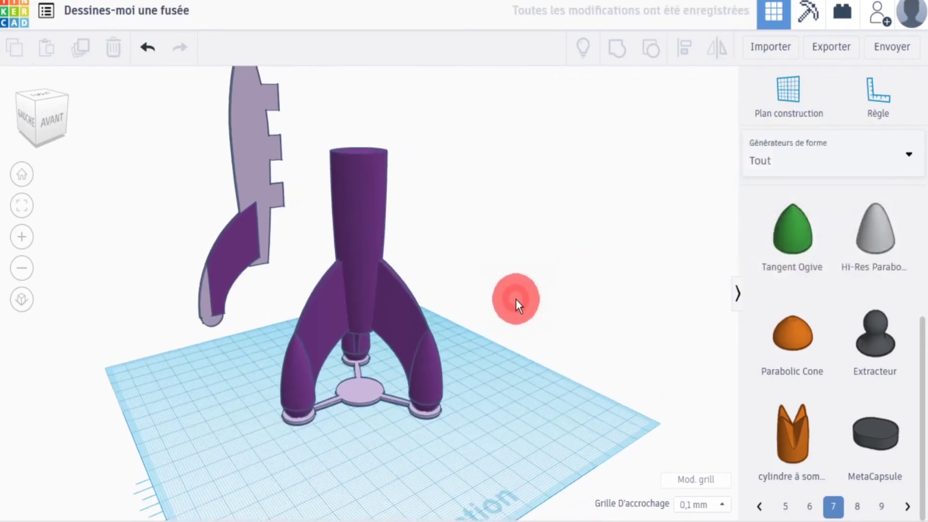
pyautogui.moveTo(785, 250); pyautogui.dragTo(496, 369)
pyautogui.click(457, 390)
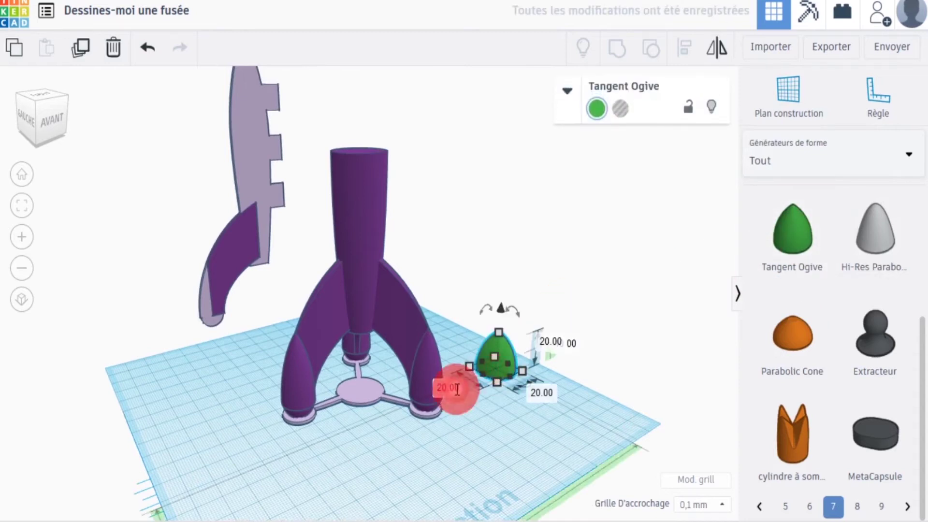
pyautogui.write('24')
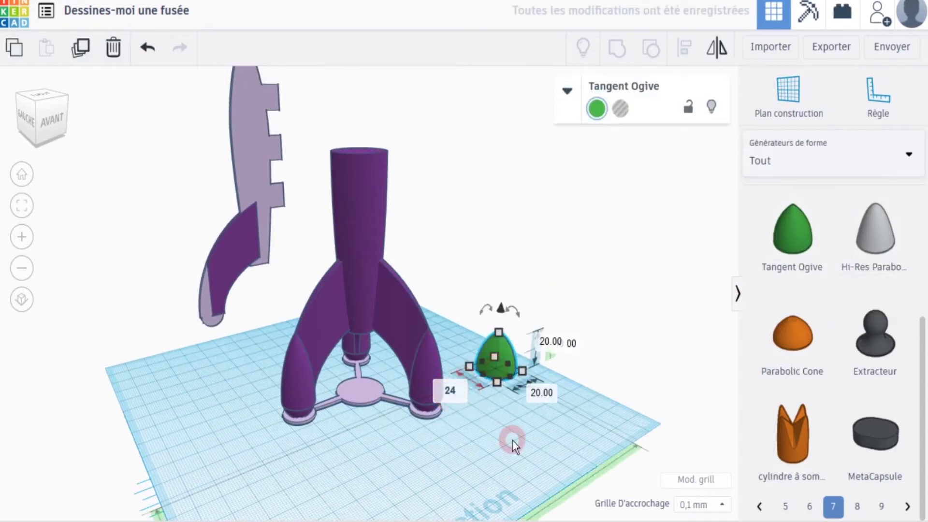
pyautogui.click(542, 394)
pyautogui.write('24')
pyautogui.press('Return')
pyautogui.click(557, 345)
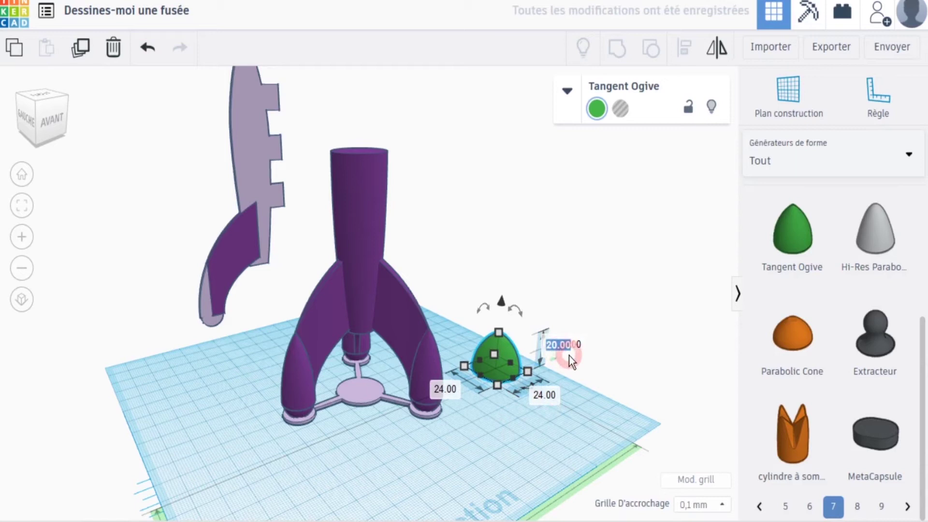
pyautogui.write('56')
pyautogui.press('Return')
# Move the ogive beside the rocket's front leg and set its elevation above the workplane to 109.5 mm.
pyautogui.moveTo(503, 268); pyautogui.dragTo(503, 143)
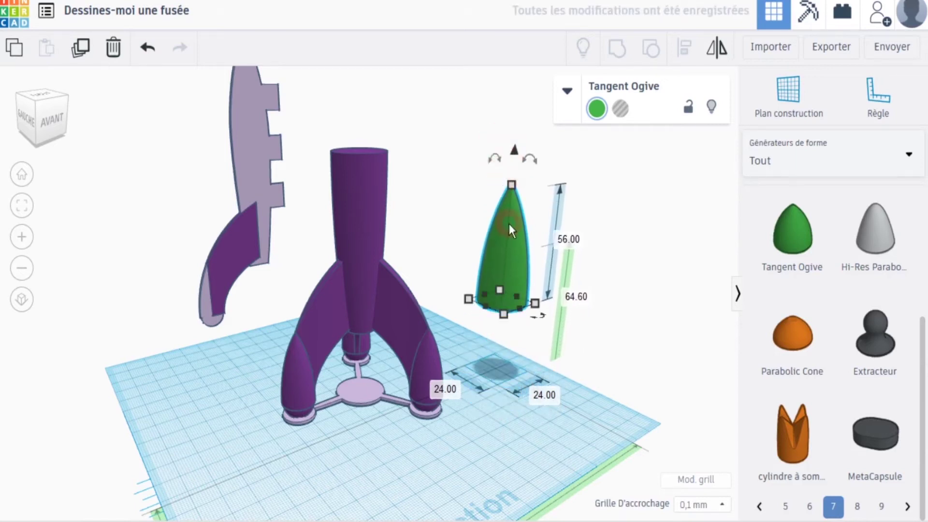
pyautogui.moveTo(517, 273); pyautogui.dragTo(483, 309)
pyautogui.moveTo(498, 161)
pyautogui.mouseDown()
pyautogui.moveTo(495, 229)
pyautogui.moveTo(499, 171)
pyautogui.mouseUp()
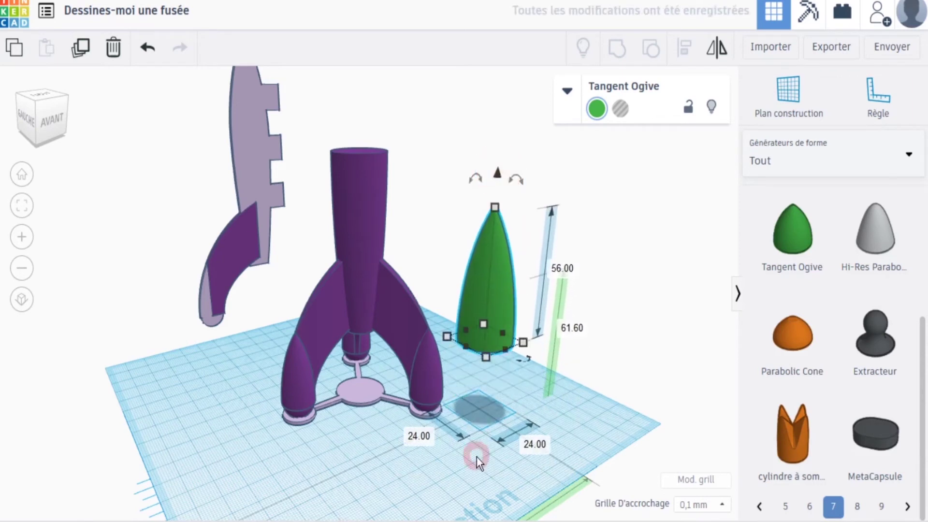
pyautogui.click(565, 330)
pyautogui.write('109.5')
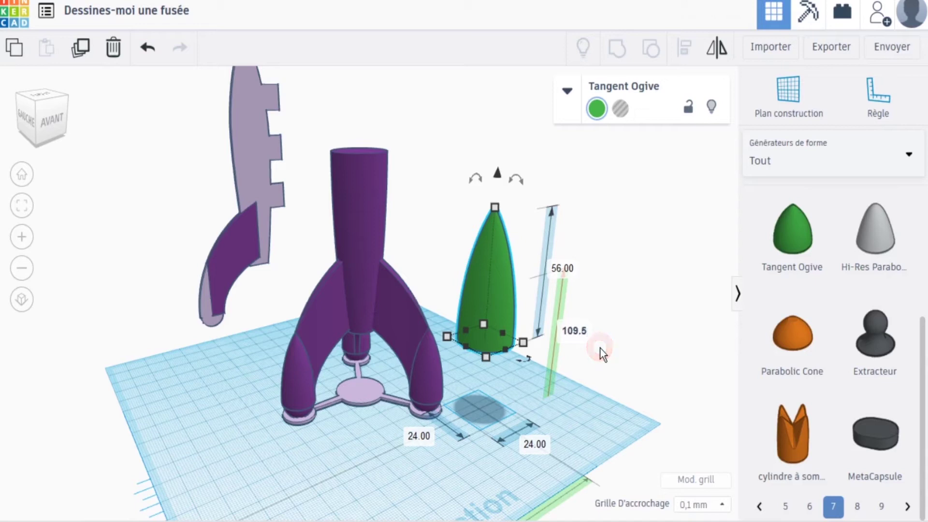
pyautogui.click(600, 348)
# Toggle the ruler's measuring reference and enter 109.5 mm again as the ogive's elevation.
pyautogui.moveTo(514, 369); pyautogui.dragTo(497, 244, button='middle')
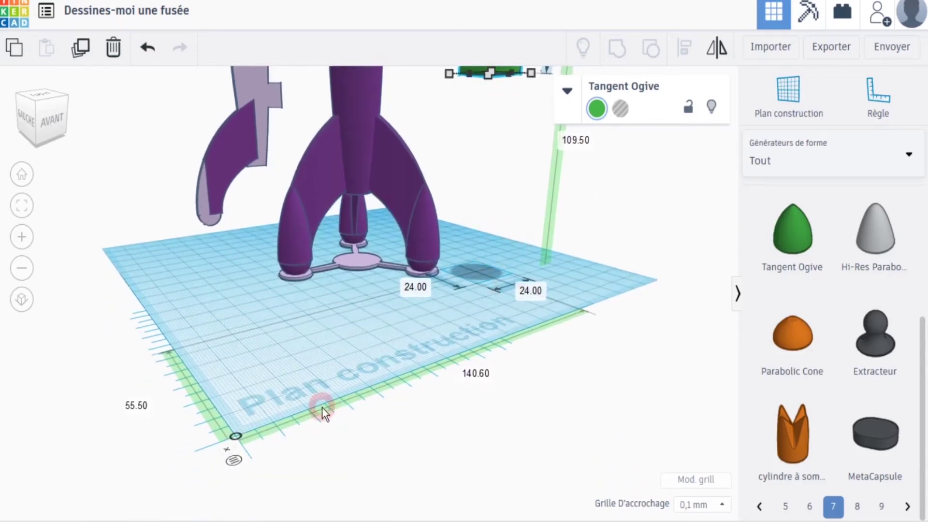
pyautogui.click(232, 461)
pyautogui.moveTo(485, 291); pyautogui.dragTo(470, 343, button='middle')
pyautogui.click(559, 308)
pyautogui.write('109.5')
pyautogui.press('Return')
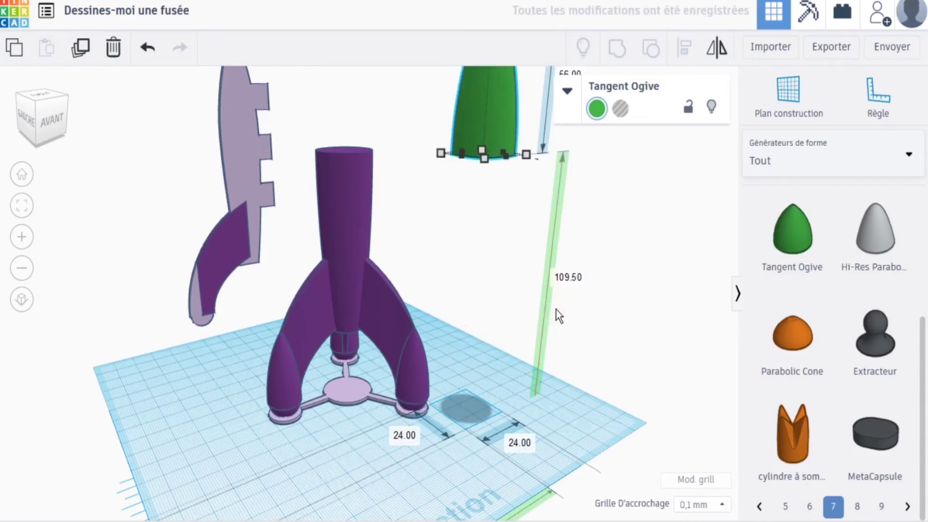
# Align the ogive to the centre of the rocket body in both horizontal directions, keeping the body as the fixed reference.
pyautogui.moveTo(535, 291); pyautogui.dragTo(489, 306, button='middle')
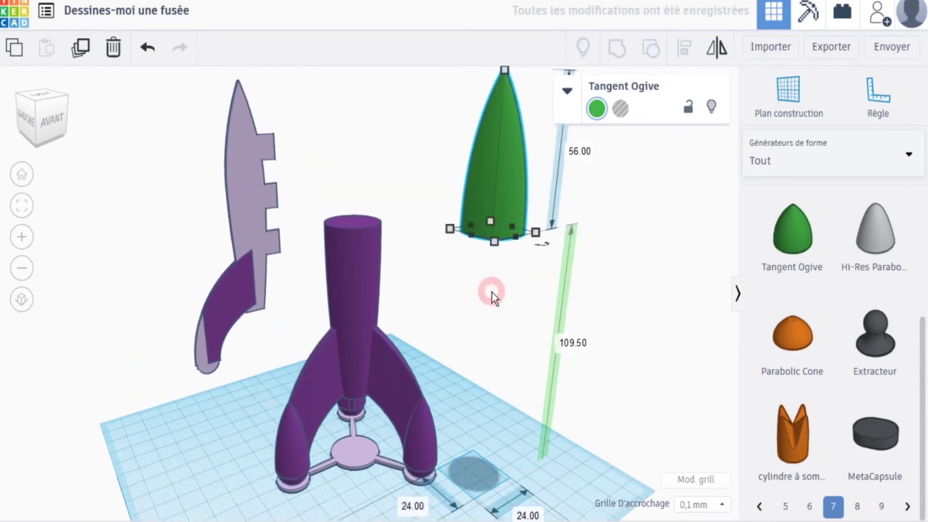
pyautogui.keyDown('shift'); pyautogui.click(367, 270); pyautogui.keyUp('shift')
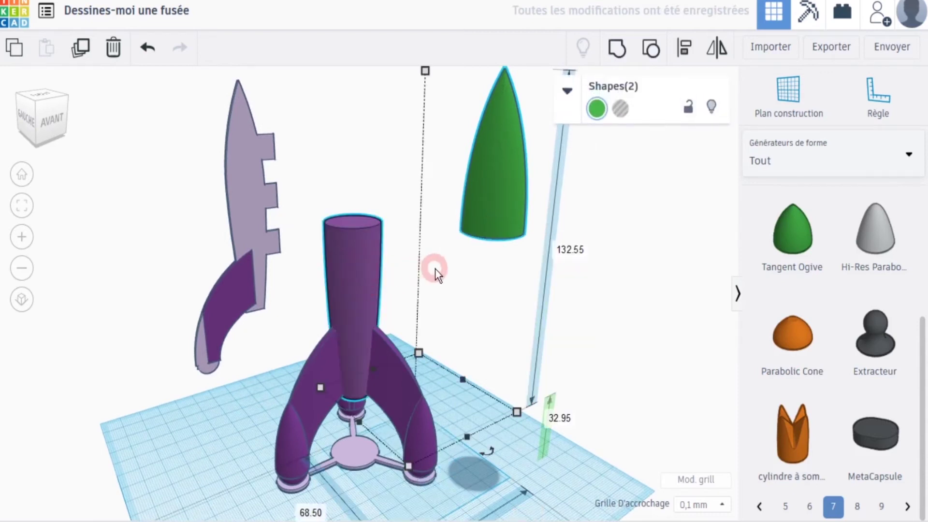
pyautogui.click(386, 205)
pyautogui.click(358, 249)
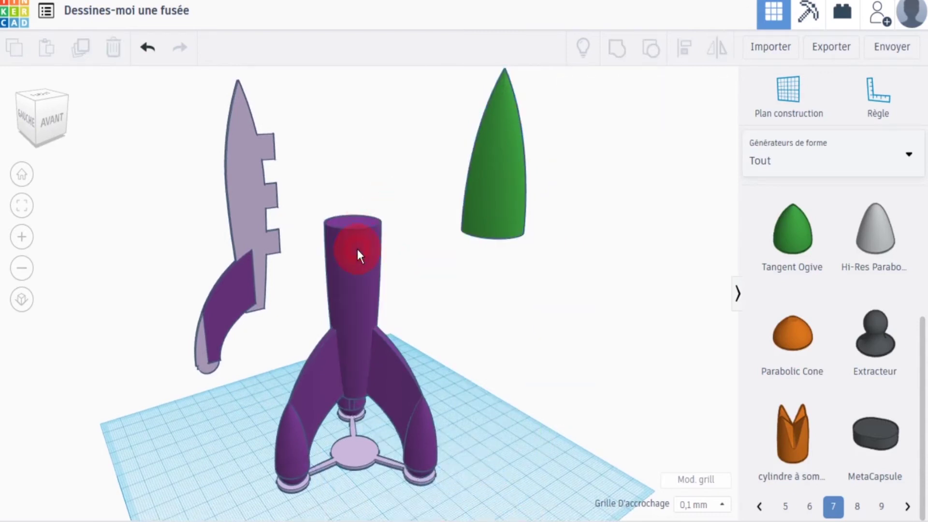
pyautogui.keyDown('shift'); pyautogui.click(490, 197); pyautogui.keyUp('shift')
pyautogui.click(639, 85)
pyautogui.click(685, 47)
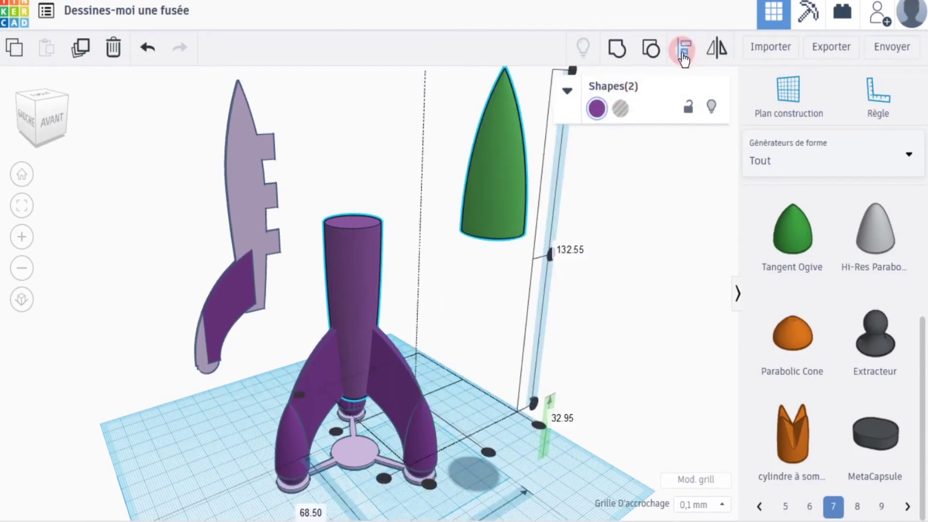
pyautogui.click(354, 253)
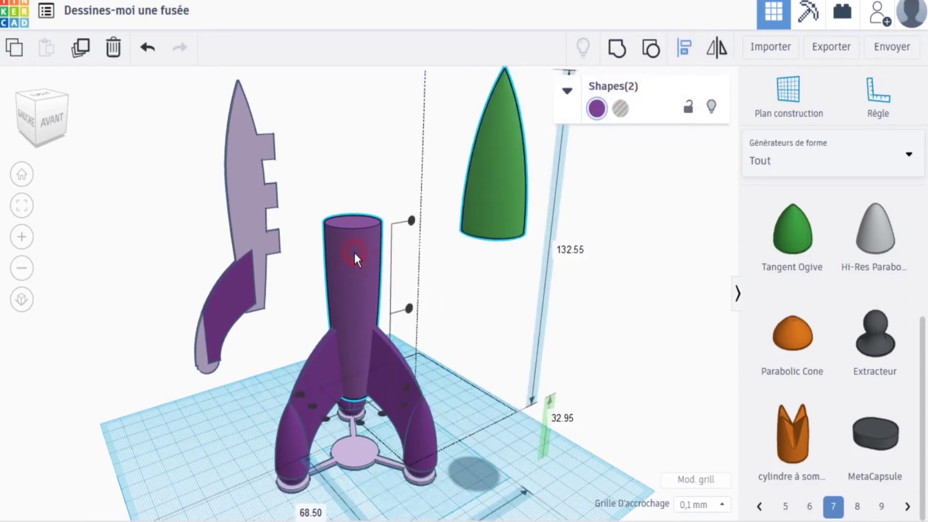
pyautogui.click(314, 407)
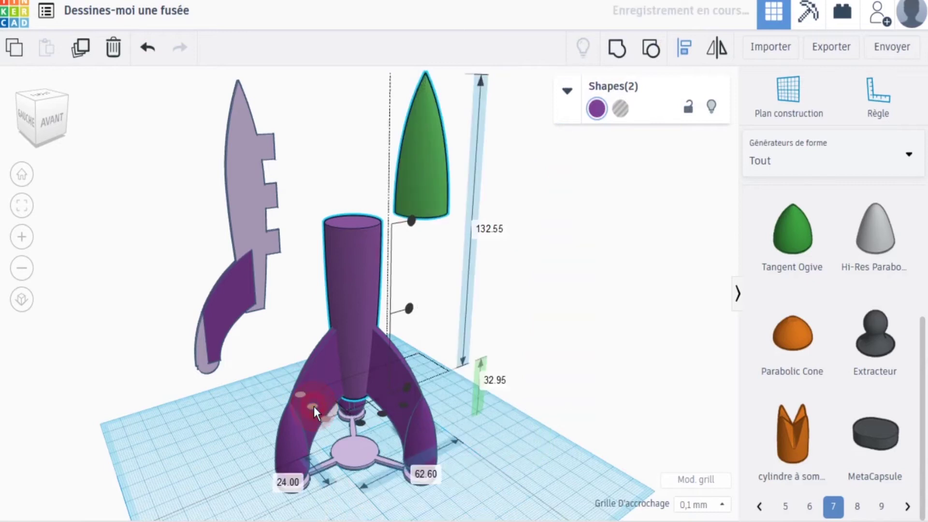
pyautogui.click(382, 414)
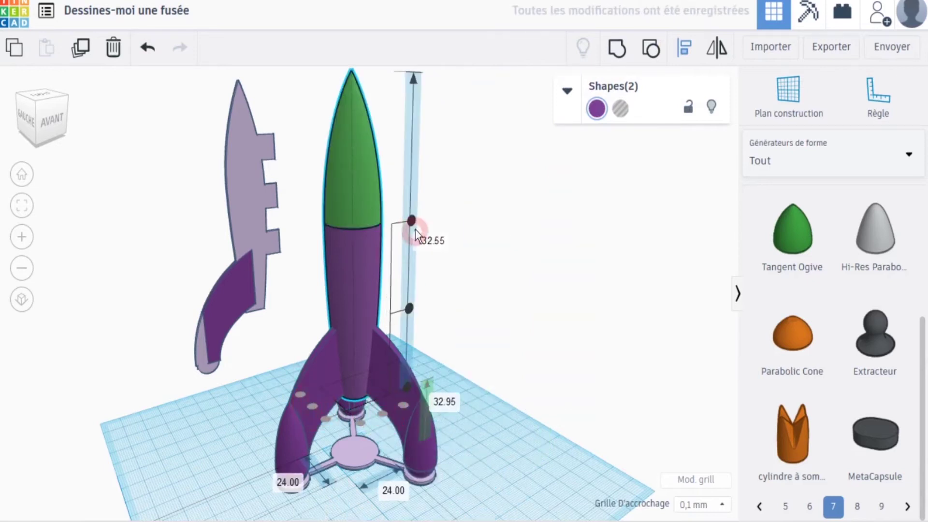
pyautogui.click(437, 207)
# Group the ogive nose and the rocket body into one single-colour purple shape.
pyautogui.moveTo(414, 198); pyautogui.dragTo(351, 246)
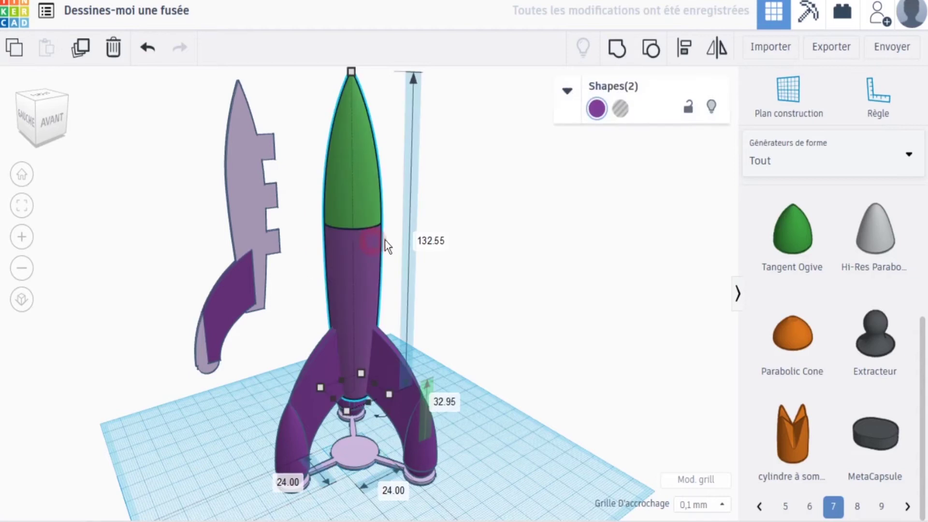
pyautogui.click(614, 49)
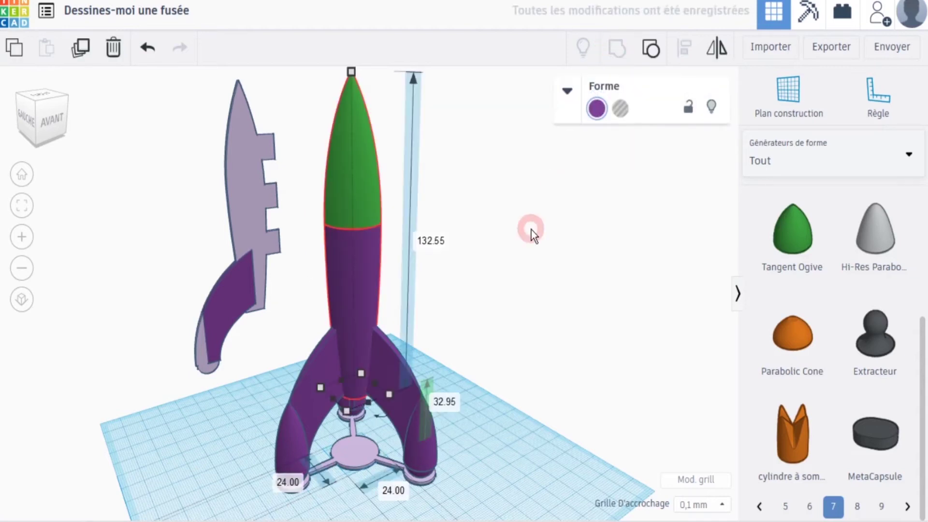
pyautogui.click(502, 254)
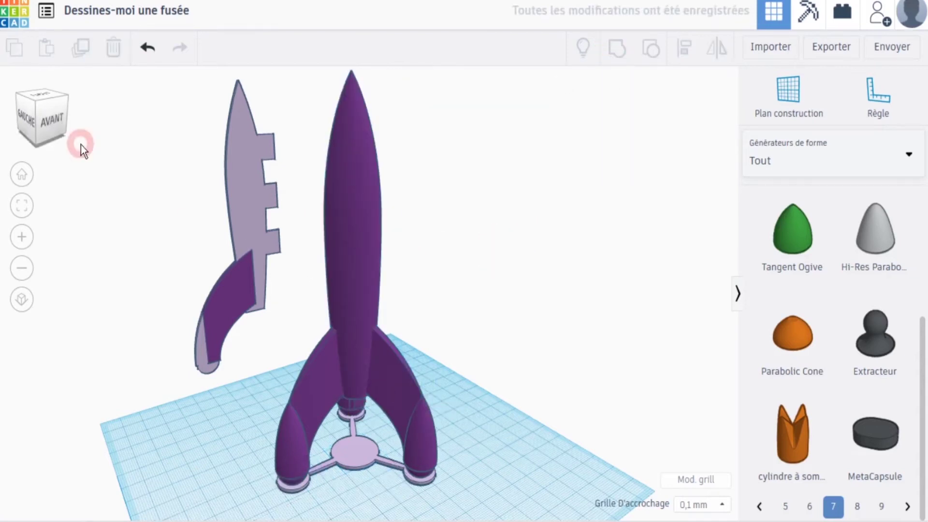
# Examine the whole rocket and its reference silhouette from the front.
pyautogui.click(50, 131)
pyautogui.moveTo(51, 131)
pyautogui.mouseDown()
pyautogui.moveTo(68, 129)
pyautogui.moveTo(41, 129)
pyautogui.mouseUp()
pyautogui.click(21, 176)
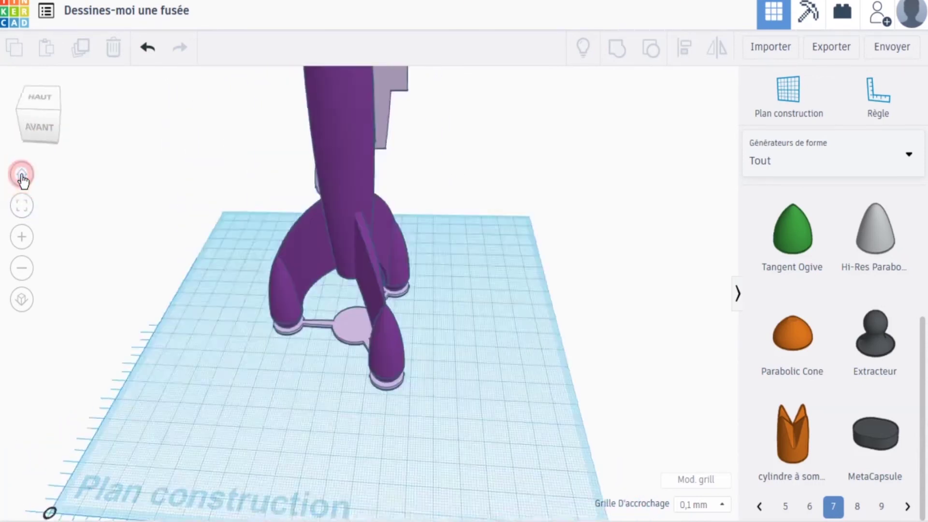
pyautogui.click(22, 309)
pyautogui.click(21, 300)
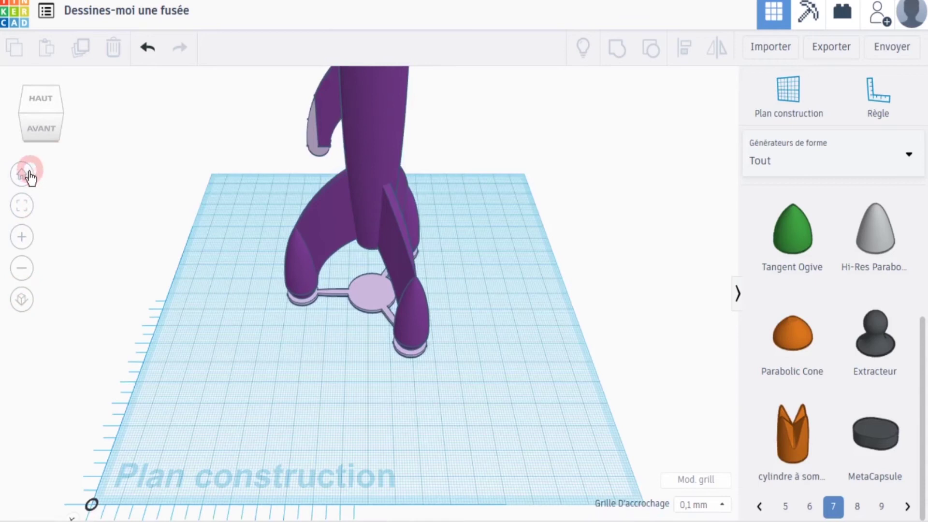
pyautogui.click(46, 134)
pyautogui.click(22, 267)
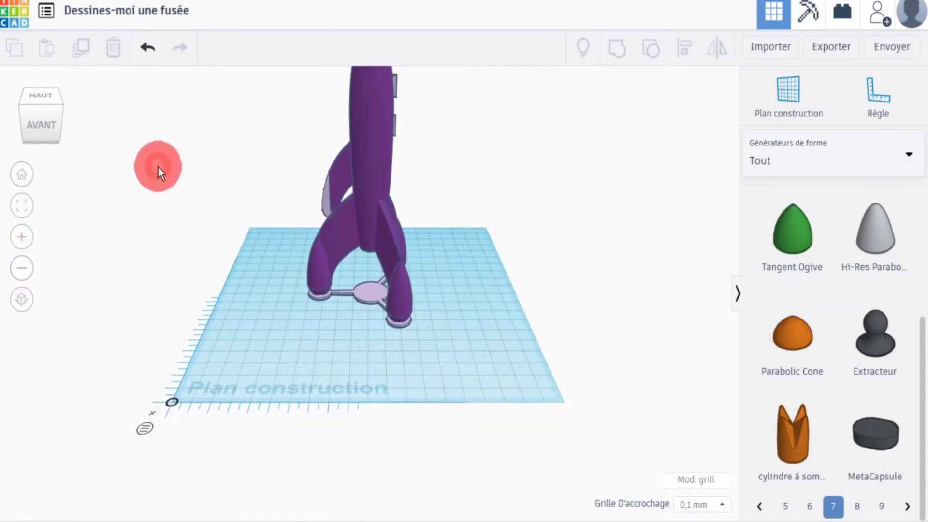
pyautogui.moveTo(158, 167); pyautogui.dragTo(154, 238, button='right')
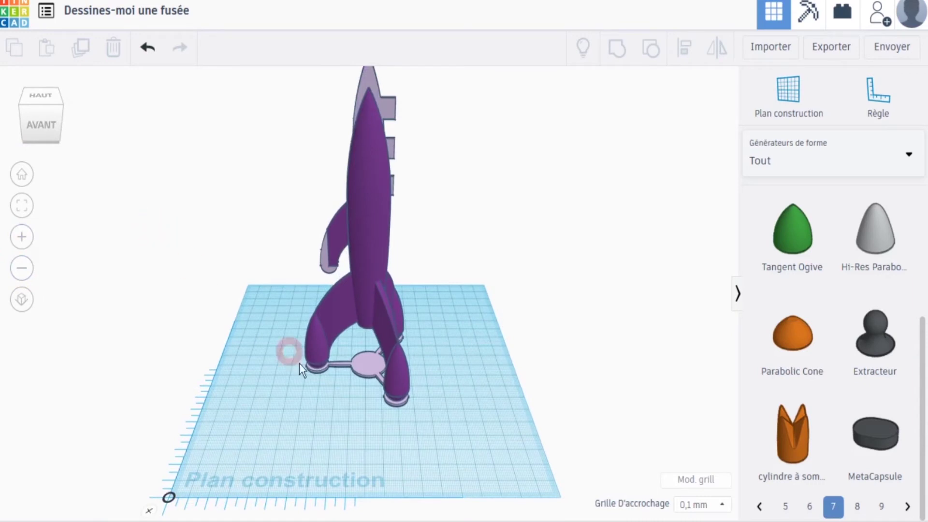
pyautogui.click(518, 507)
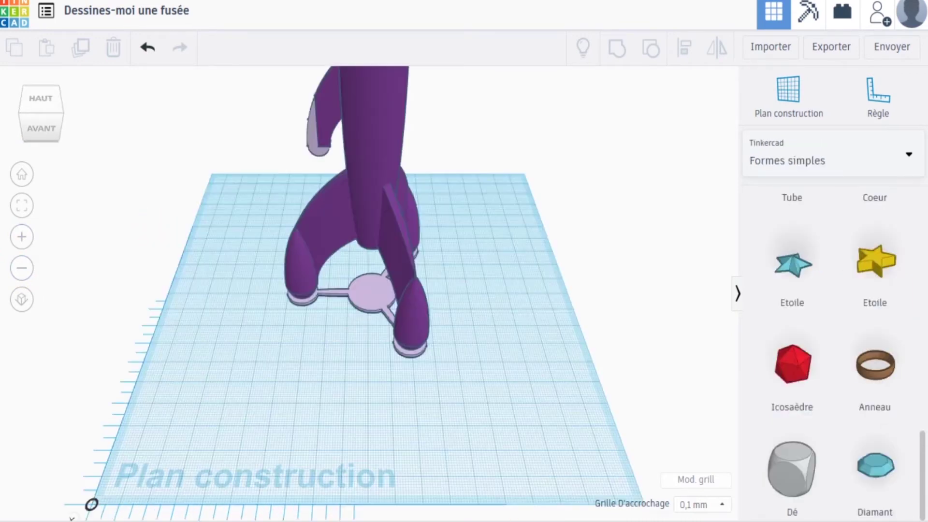
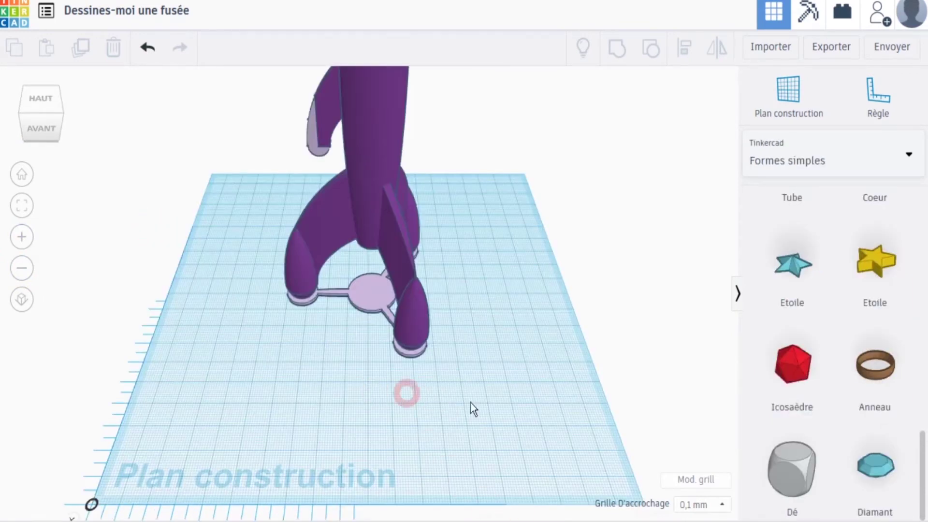
# Add a Boîte hole from the Formes simples shapes to the workplane in front of the rocket.
pyautogui.click(755, 159)
pyautogui.click(915, 234)
pyautogui.click(921, 469)
pyautogui.moveTo(921, 470); pyautogui.dragTo(911, 180)
pyautogui.moveTo(793, 222); pyautogui.dragTo(352, 353)
pyautogui.click(389, 395)
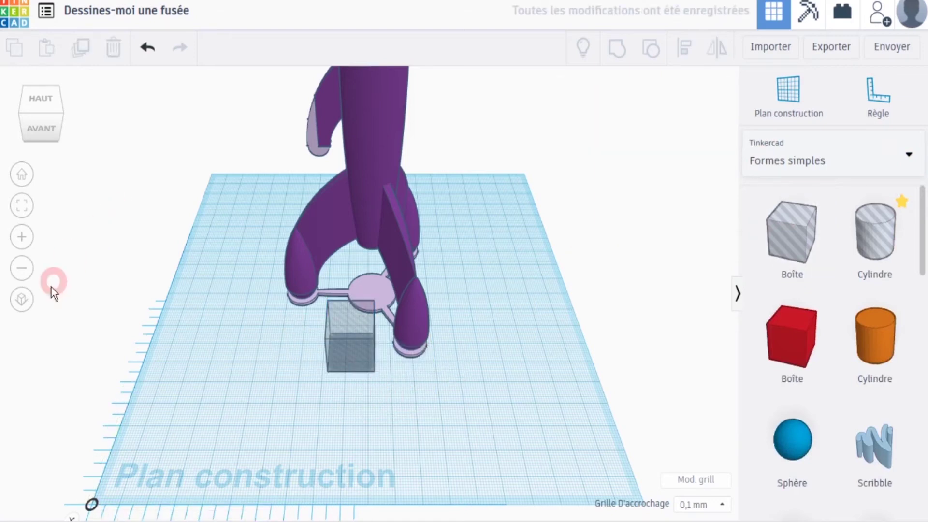
# Move the box hole against the outer edge of the silhouette's lowest tab, raised to about 67 mm.
pyautogui.click(22, 300)
pyautogui.click(45, 132)
pyautogui.moveTo(213, 162); pyautogui.dragTo(225, 338, button='middle')
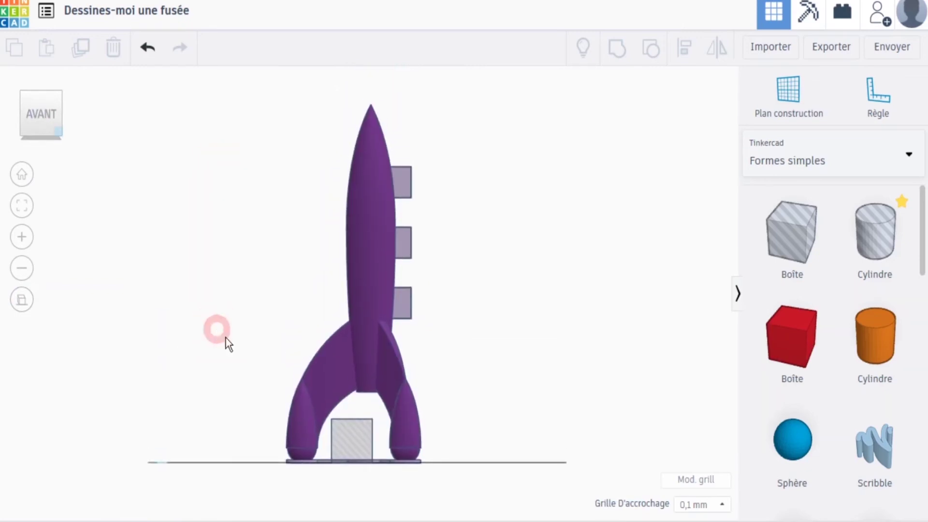
pyautogui.moveTo(359, 441); pyautogui.dragTo(438, 444)
pyautogui.moveTo(437, 390); pyautogui.dragTo(431, 244)
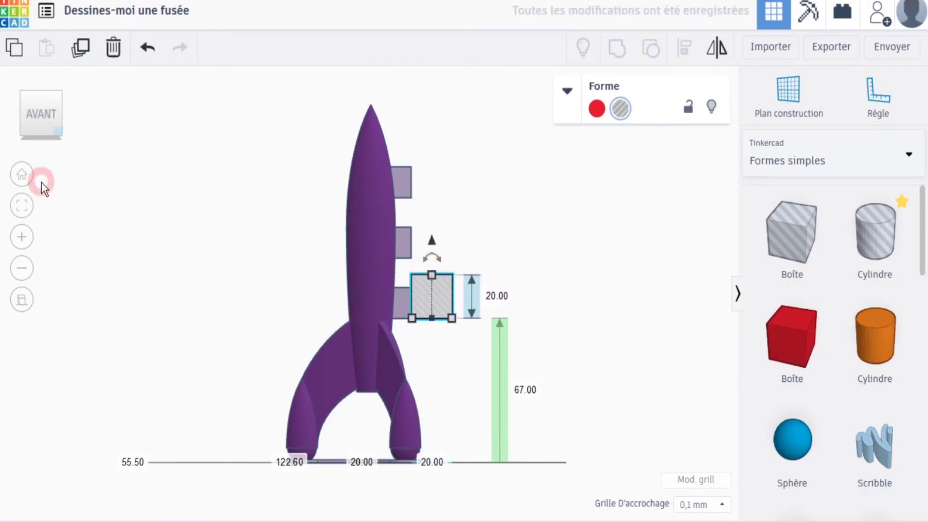
# Stretch the box hole upward to the top of the silhouette's highest tab, about 70 mm high.
pyautogui.click(22, 236)
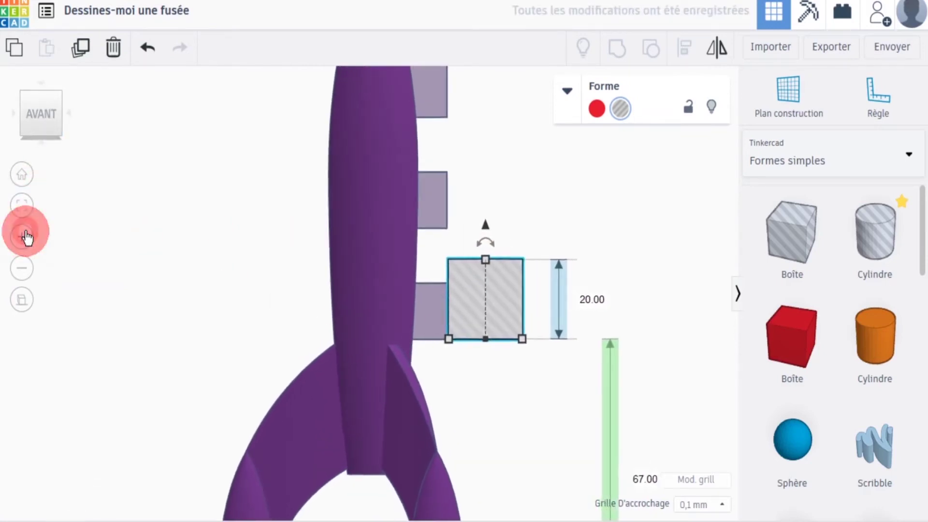
pyautogui.click(535, 332)
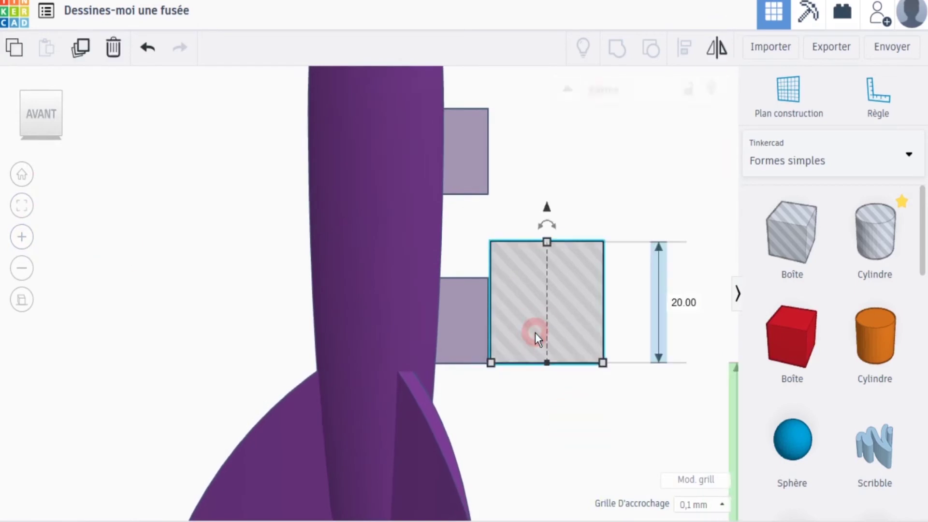
pyautogui.moveTo(518, 307); pyautogui.dragTo(417, 453, button='middle')
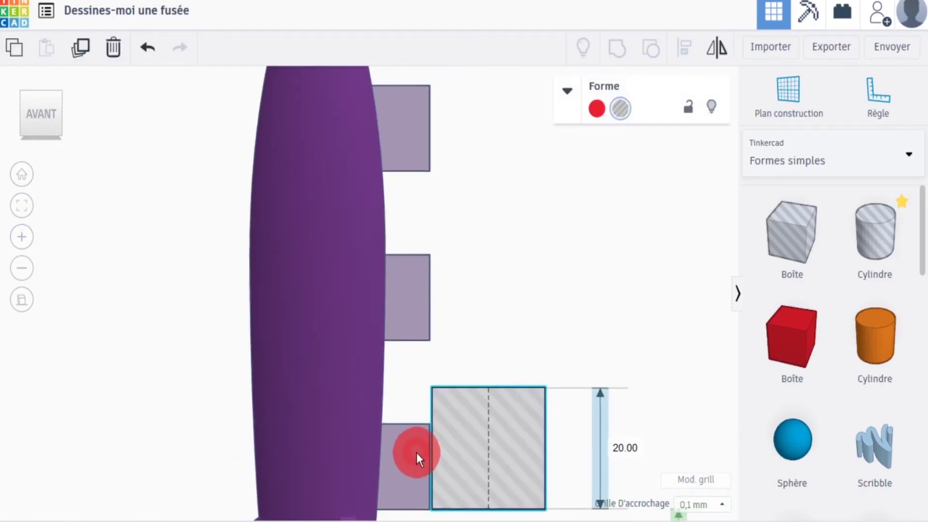
pyautogui.moveTo(488, 388); pyautogui.dragTo(479, 86)
pyautogui.click(613, 289)
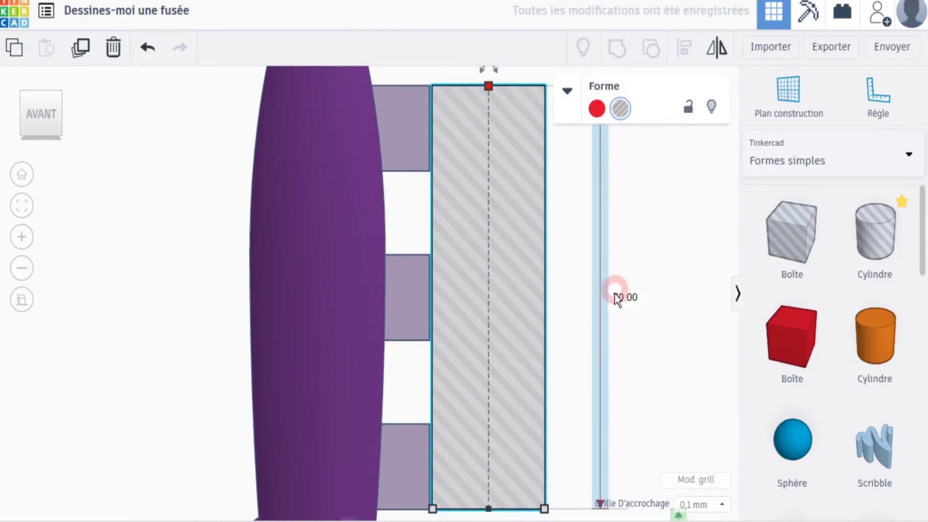
# Slide the box hole sideways into the rocket body so it overlaps all three silhouette tabs.
pyautogui.click(560, 307)
pyautogui.moveTo(523, 319); pyautogui.dragTo(404, 319)
pyautogui.click(41, 130)
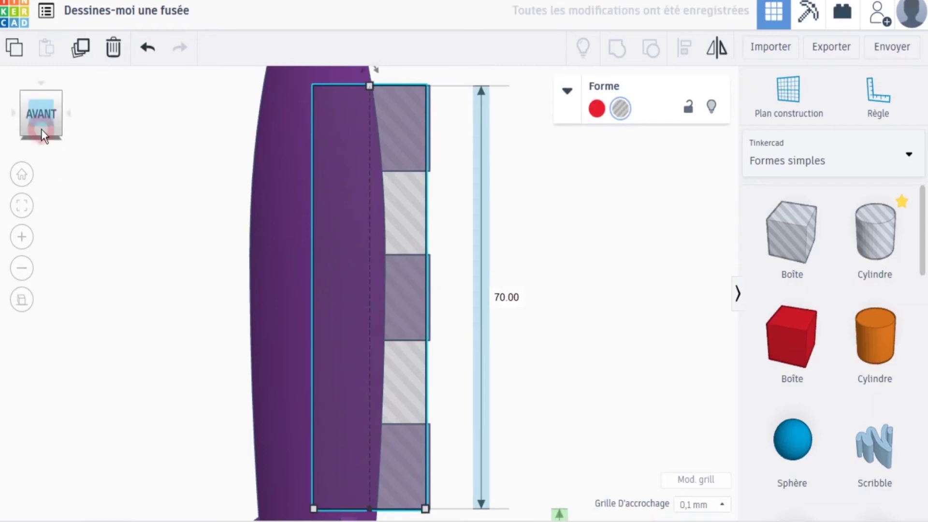
# Duplicate the rocket's main body and move the copy off the rocket, out beyond the box hole.
pyautogui.click(23, 299)
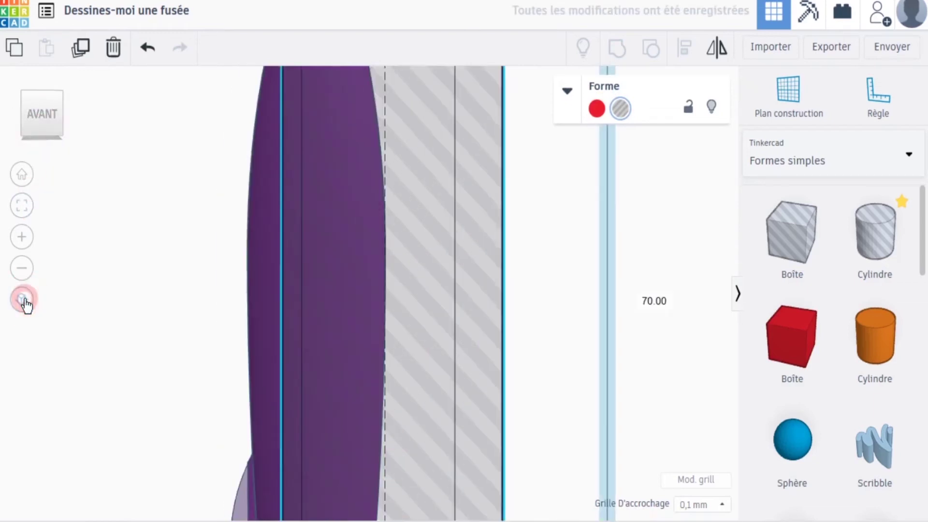
pyautogui.click(21, 271)
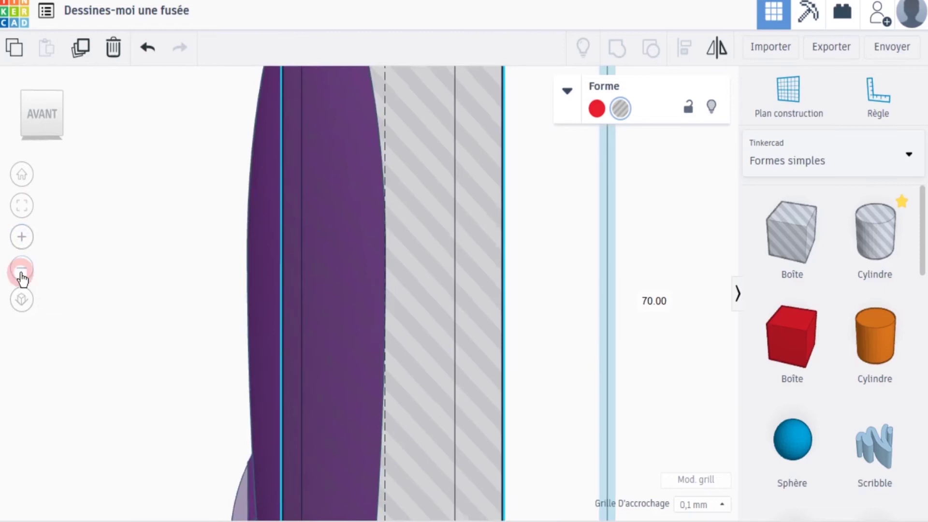
pyautogui.click(38, 118)
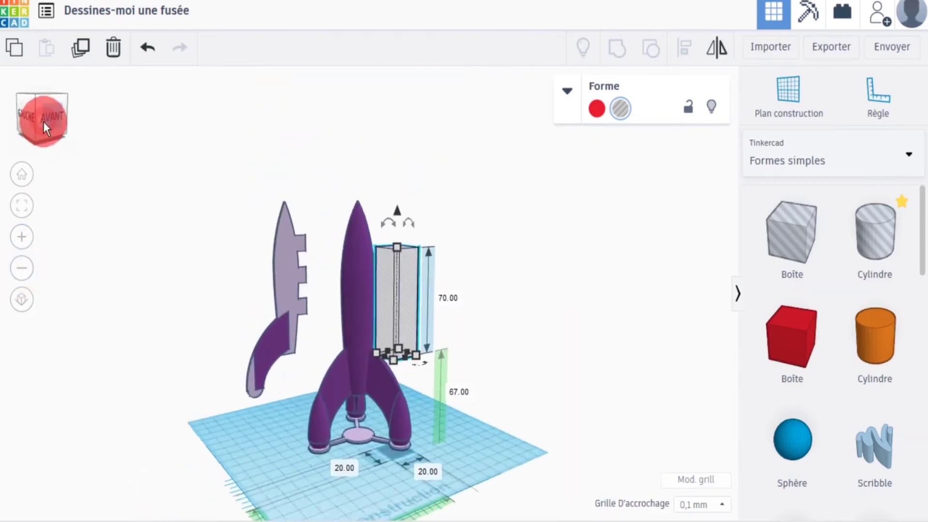
pyautogui.click(318, 312)
pyautogui.click(363, 277)
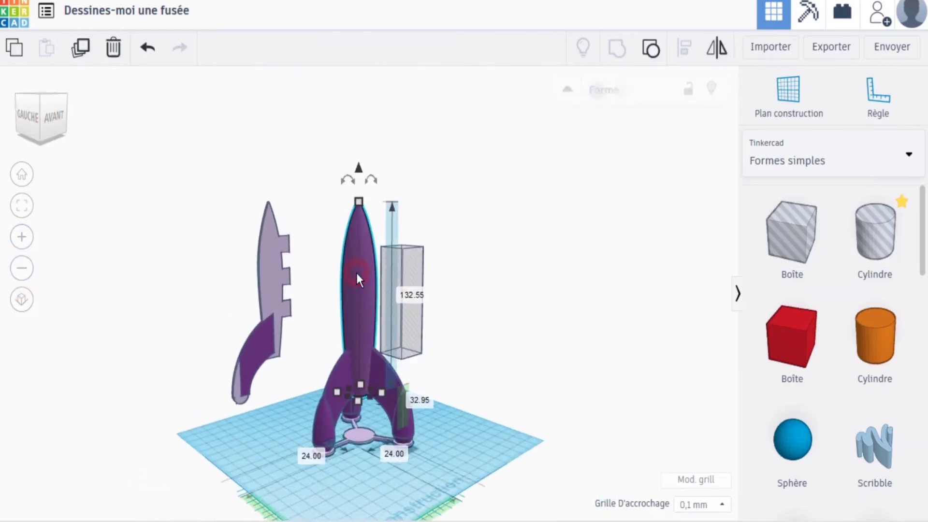
pyautogui.click(74, 58)
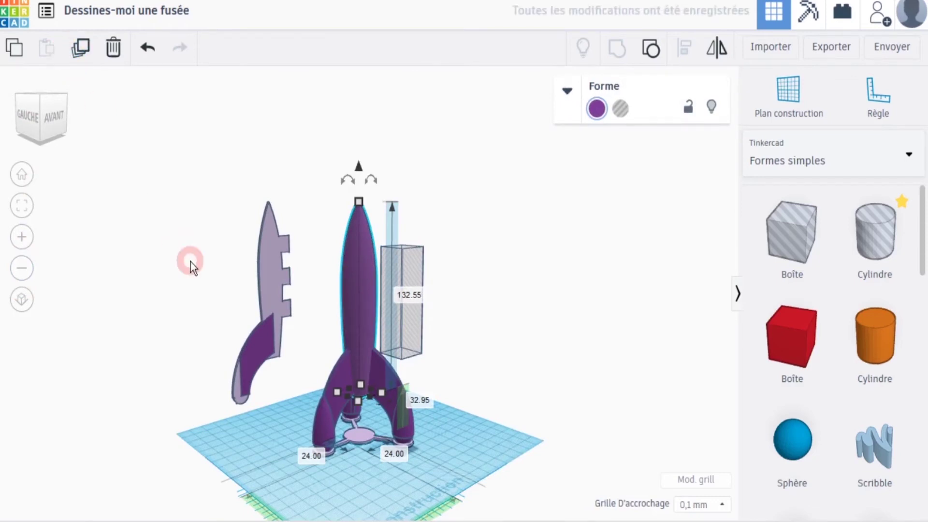
pyautogui.moveTo(350, 294); pyautogui.dragTo(443, 331)
# Align the box hole to the centre of the body copy along both horizontal axes.
pyautogui.click(417, 314)
pyautogui.keyDown('shift'); pyautogui.click(483, 306); pyautogui.keyUp('shift')
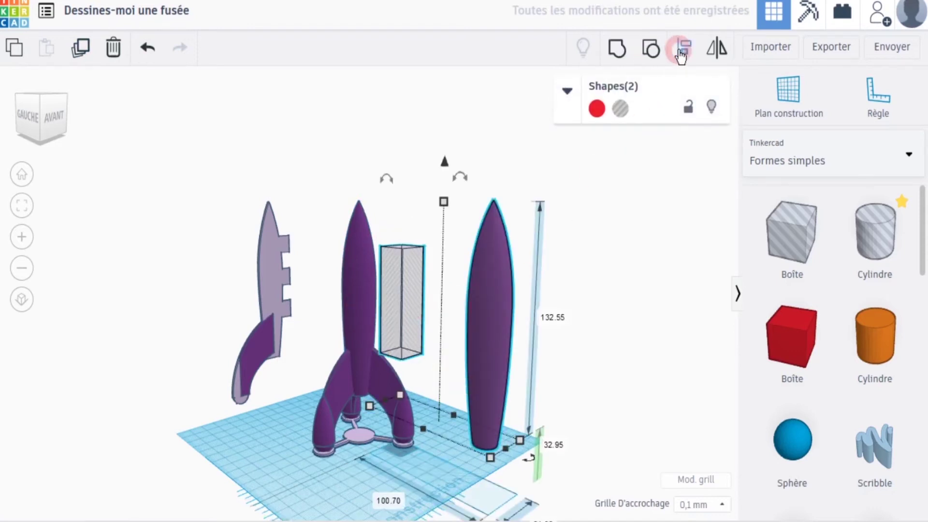
pyautogui.click(684, 46)
pyautogui.click(494, 296)
pyautogui.click(453, 456)
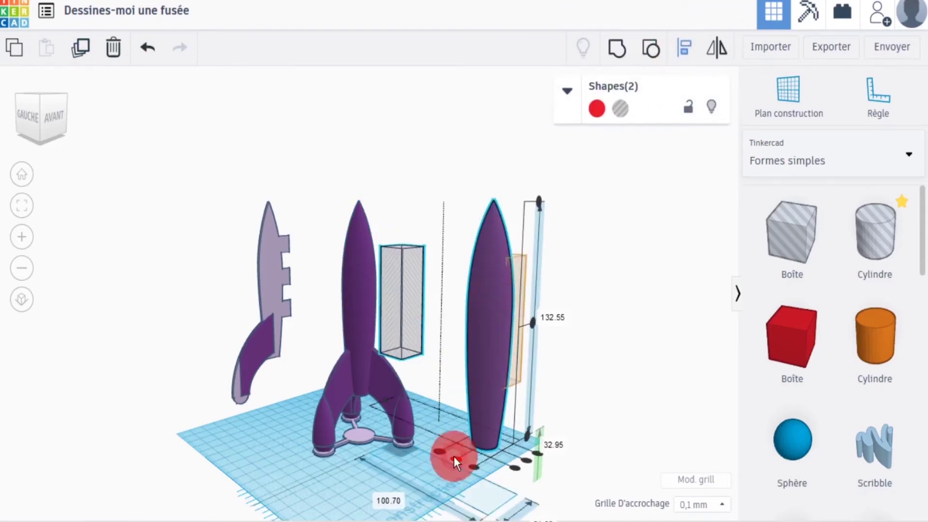
pyautogui.click(529, 458)
pyautogui.moveTo(405, 263); pyautogui.dragTo(535, 358)
pyautogui.click(684, 47)
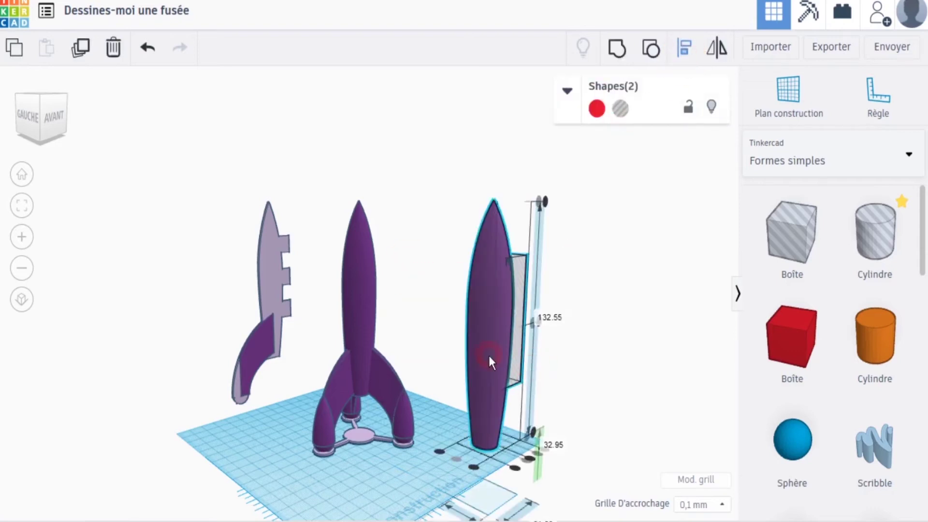
pyautogui.click(478, 427)
pyautogui.click(526, 459)
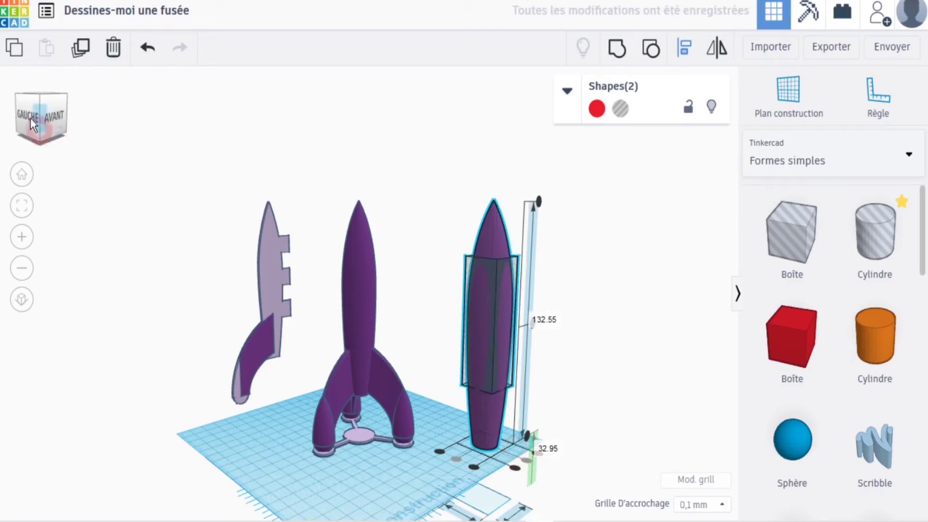
# Enlarge the box hole on opposite corners to about 30.7 by 30.3 mm so it fully surrounds the body copy.
pyautogui.moveTo(48, 115); pyautogui.dragTo(48, 99)
pyautogui.click(47, 98)
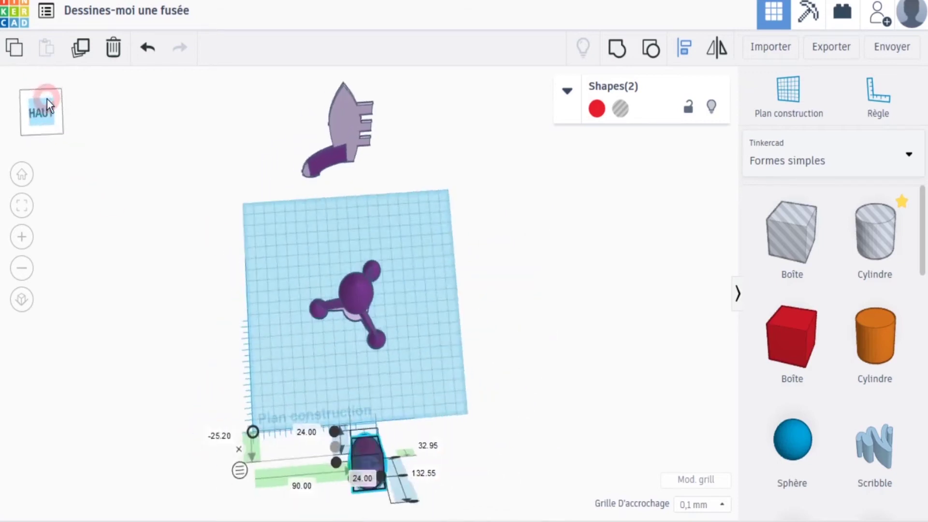
pyautogui.click(21, 299)
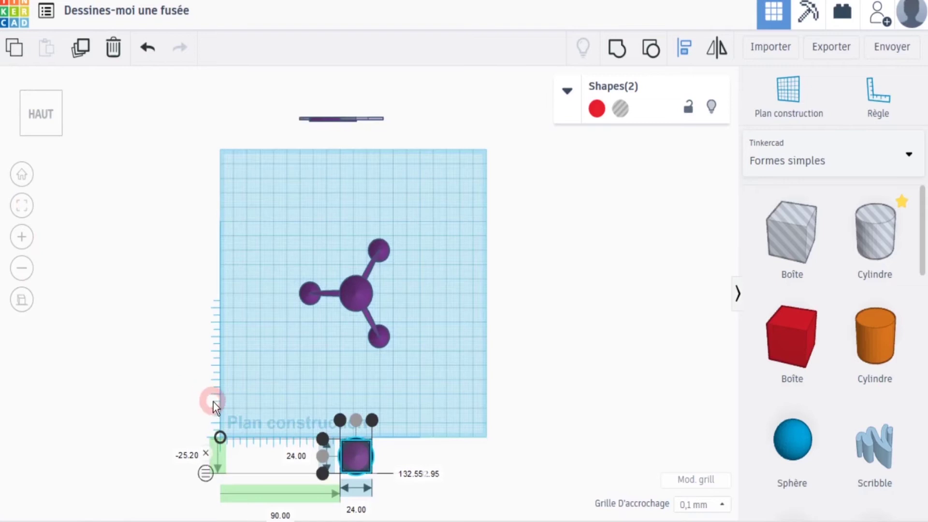
pyautogui.moveTo(213, 401); pyautogui.dragTo(202, 345, button='middle')
pyautogui.click(21, 237)
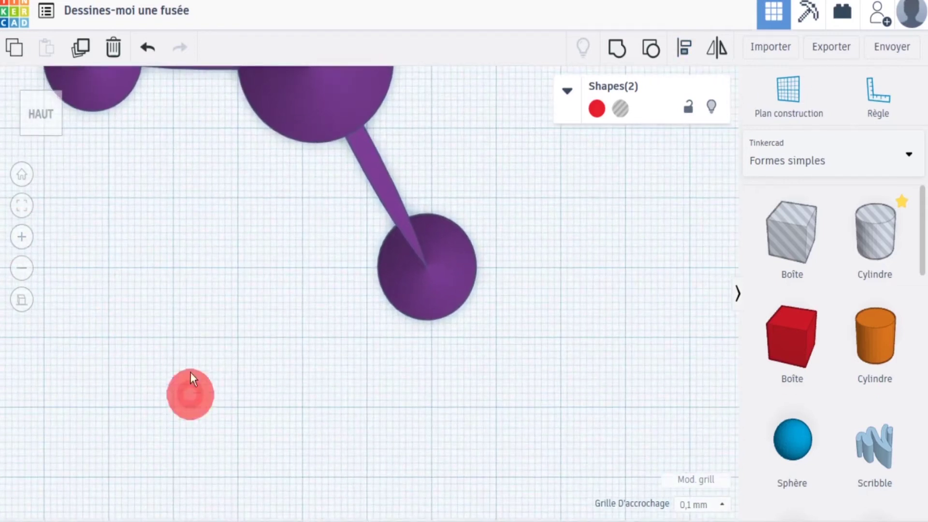
pyautogui.moveTo(191, 381); pyautogui.dragTo(237, 128, button='middle')
pyautogui.click(223, 280)
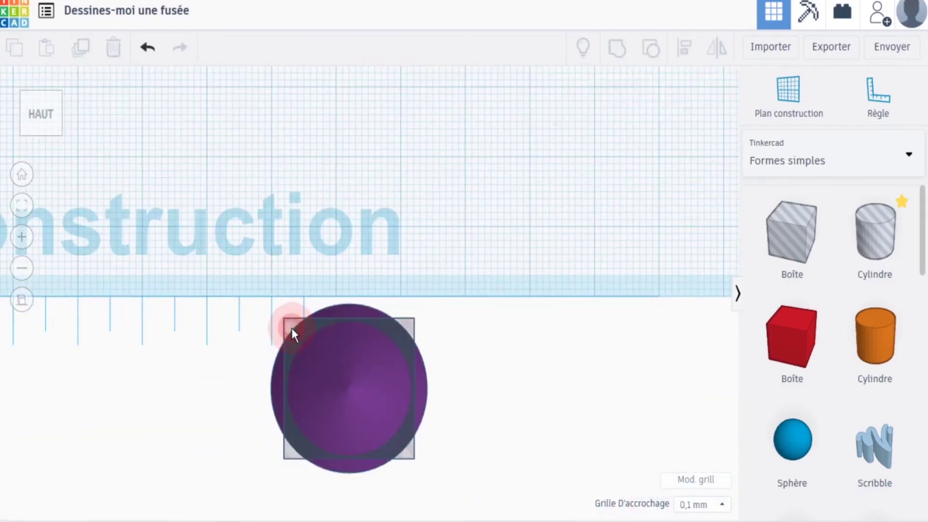
pyautogui.click(290, 326)
pyautogui.moveTo(285, 318); pyautogui.dragTo(253, 285)
pyautogui.moveTo(414, 457); pyautogui.dragTo(446, 494)
# Duplicate the body copy together with its box hole, and group one pair to cut away the body's middle.
pyautogui.click(44, 122)
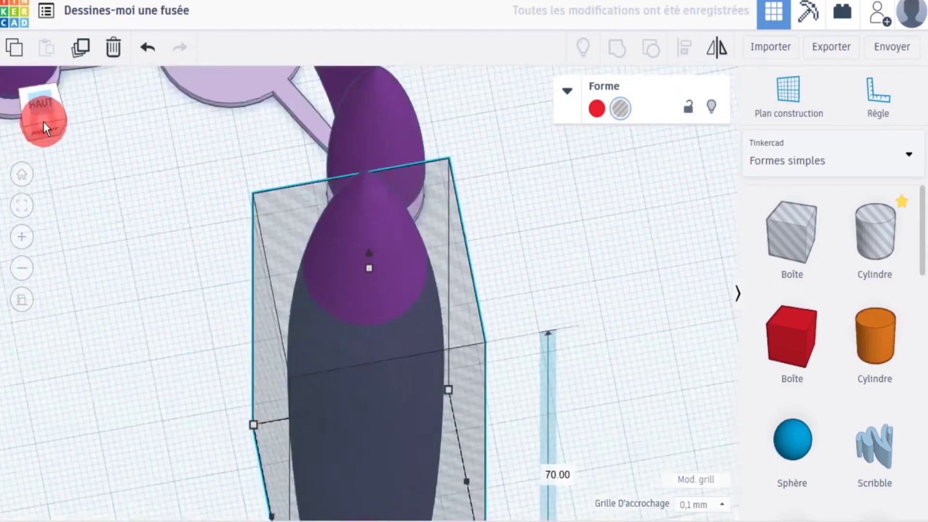
pyautogui.click(22, 268)
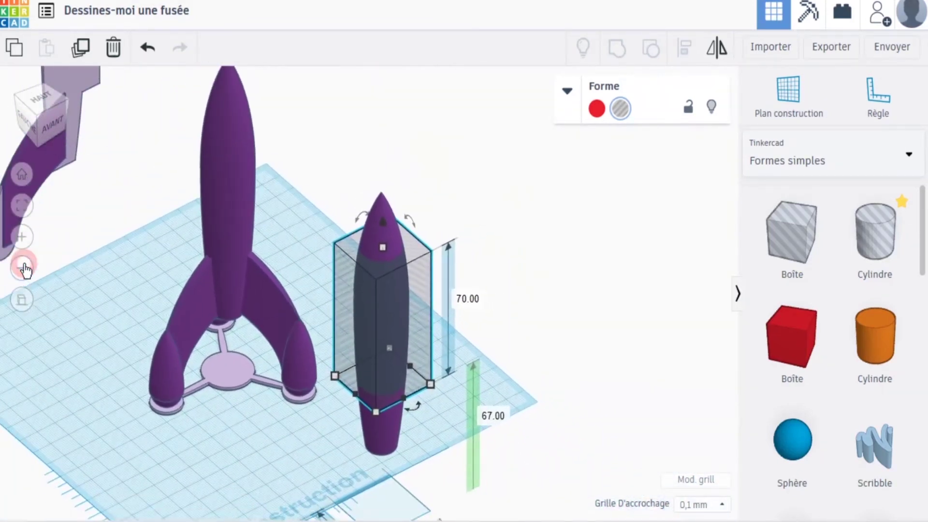
pyautogui.click(469, 297)
pyautogui.moveTo(351, 205); pyautogui.dragTo(478, 266)
pyautogui.click(80, 47)
pyautogui.click(381, 329)
pyautogui.click(618, 50)
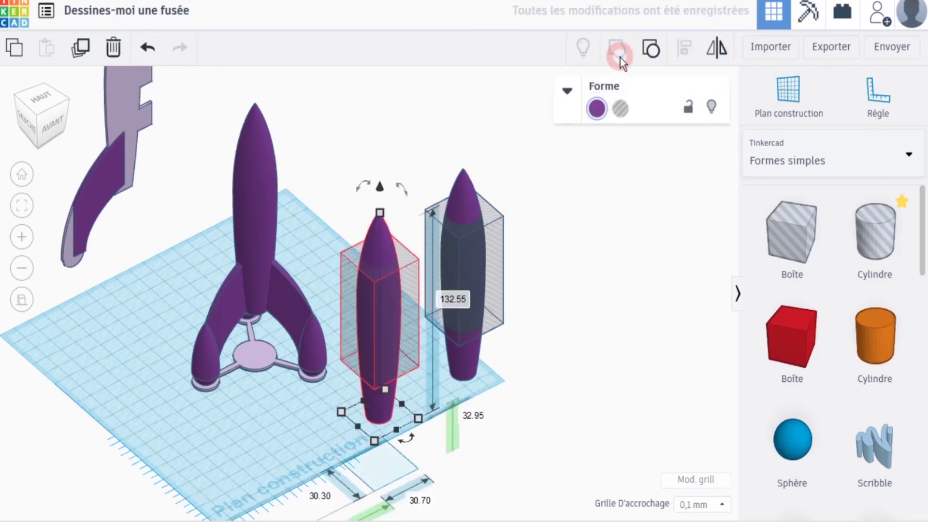
# Delete the box hole around the ungrouped body copy and turn the separate nose-and-tail piece into a hole.
pyautogui.click(560, 207)
pyautogui.click(494, 252)
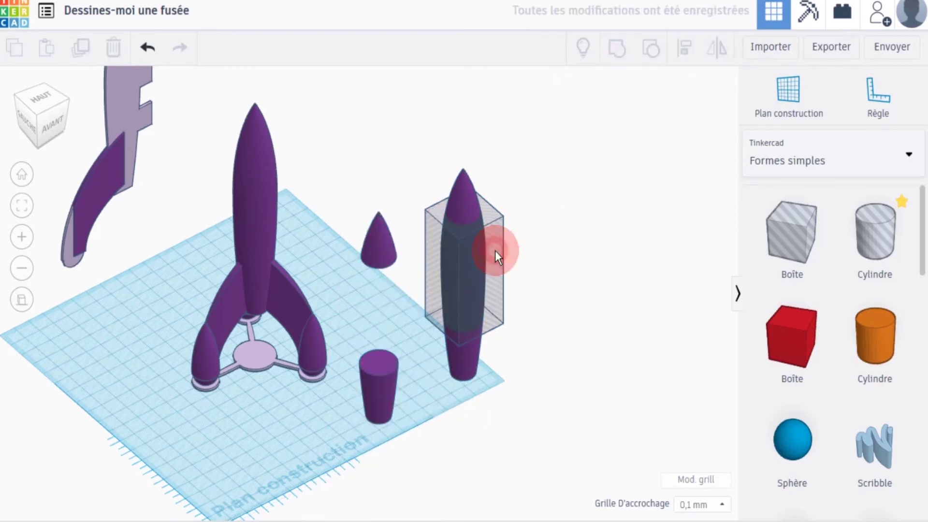
pyautogui.press('Delete')
pyautogui.click(377, 244)
pyautogui.click(618, 108)
# Align the nose-and-tail hole with the full body copy and group them to keep only the middle section.
pyautogui.moveTo(358, 166); pyautogui.dragTo(503, 303)
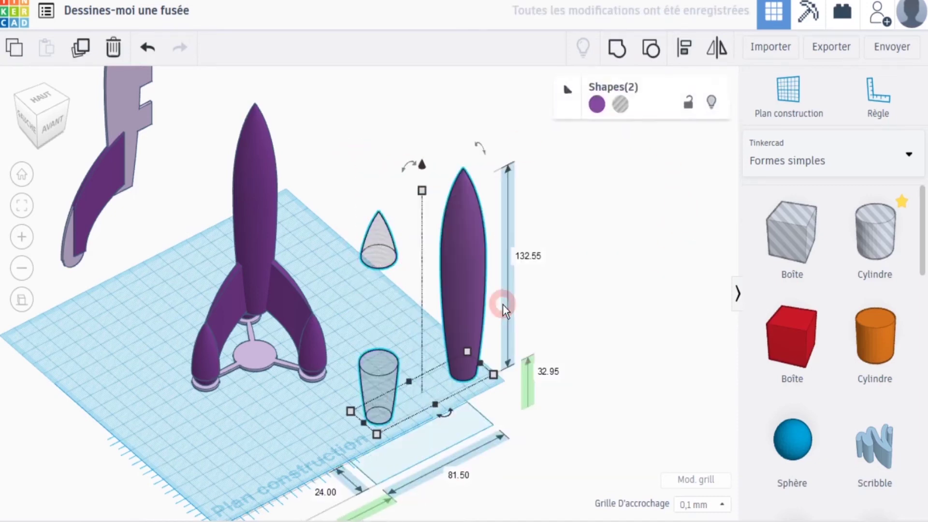
pyautogui.click(684, 47)
pyautogui.click(473, 256)
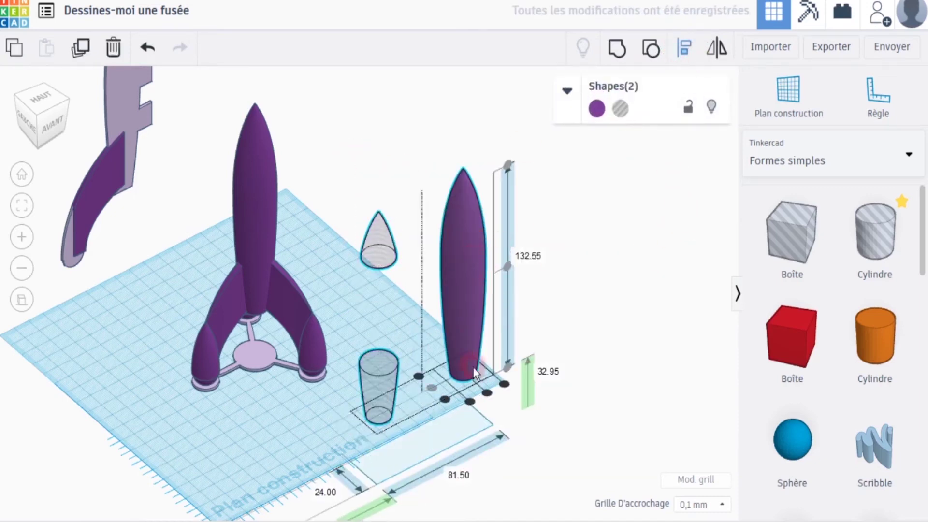
pyautogui.click(488, 393)
pyautogui.moveTo(503, 293); pyautogui.dragTo(503, 294)
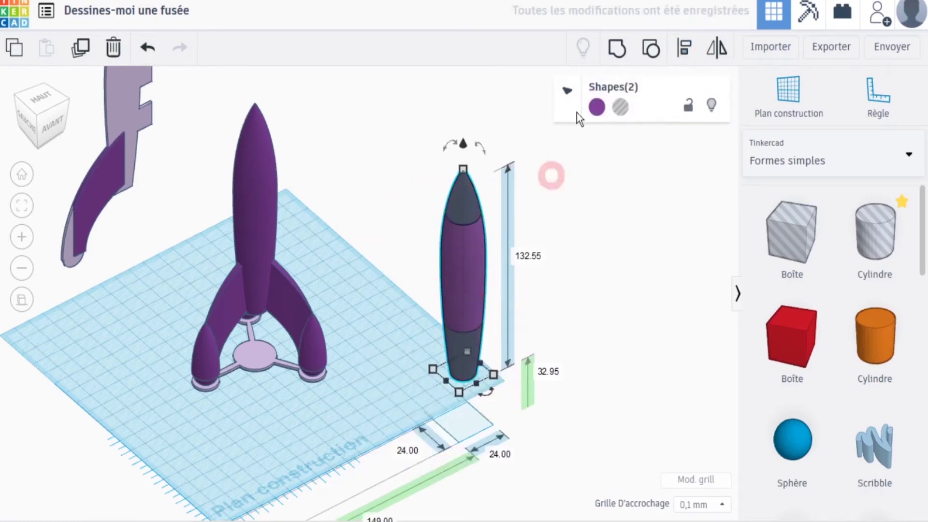
pyautogui.click(617, 48)
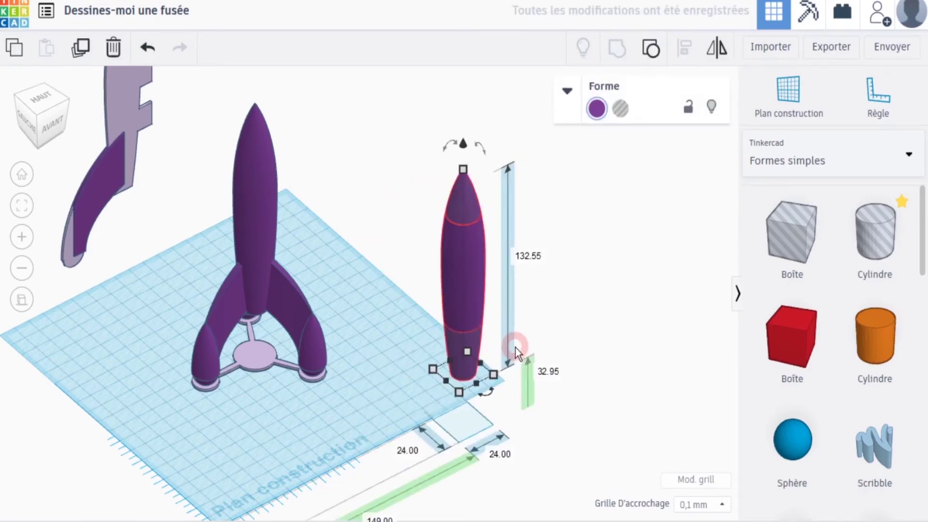
pyautogui.click(598, 287)
# Move the body's middle section over the workplane, beside the rocket.
pyautogui.moveTo(459, 267); pyautogui.dragTo(392, 284)
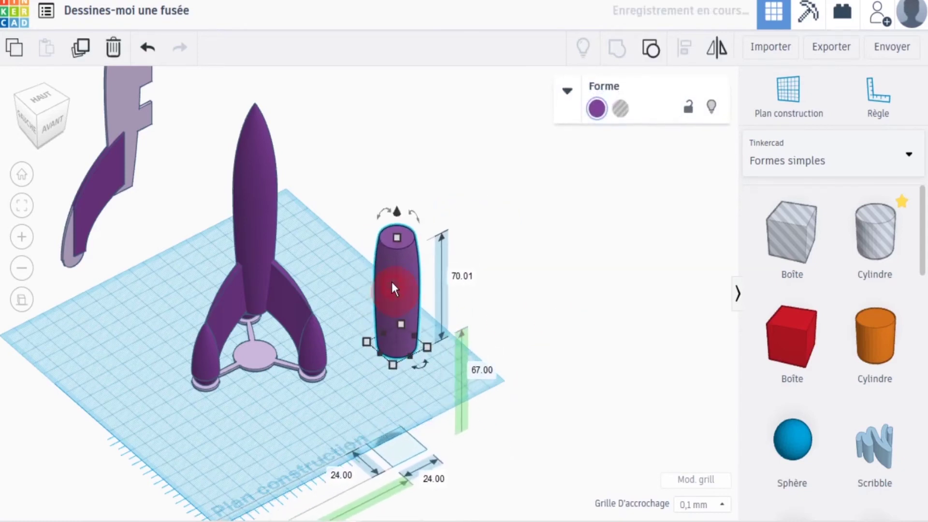
pyautogui.click(364, 268)
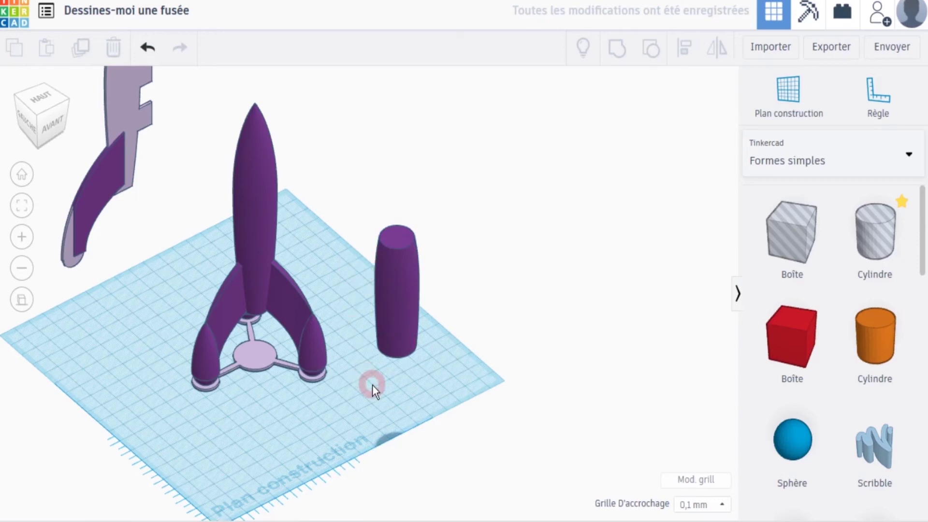
pyautogui.click(22, 176)
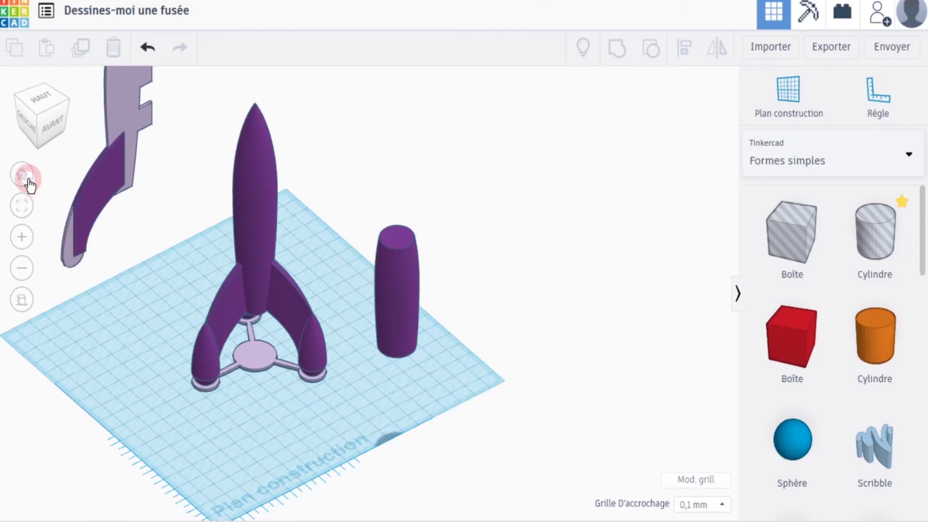
pyautogui.click(22, 300)
pyautogui.click(23, 176)
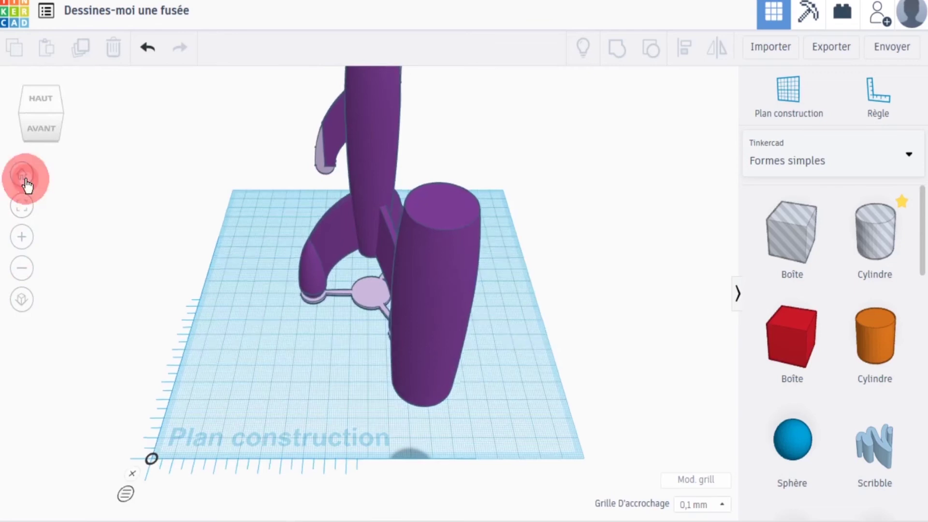
pyautogui.moveTo(462, 364); pyautogui.dragTo(486, 340)
pyautogui.click(381, 381)
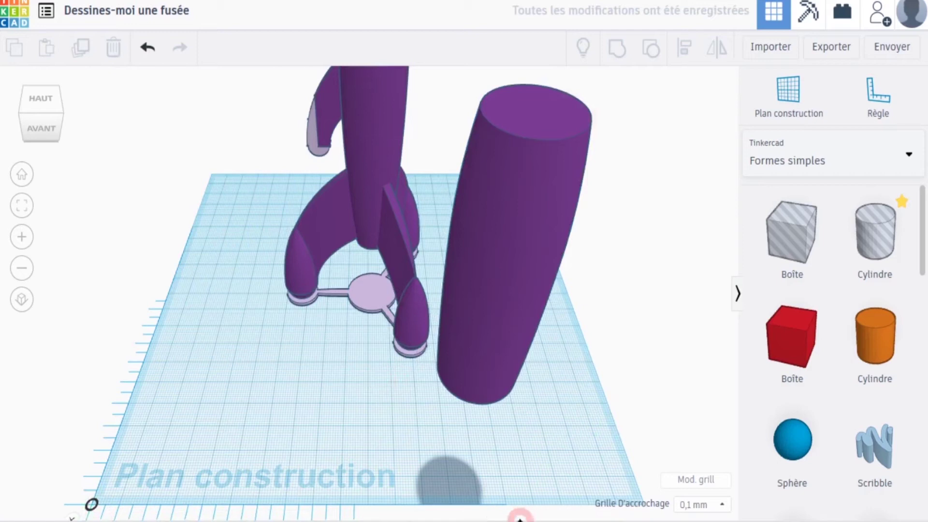
# Add a Boîte hole to the workplane in front of the rocket's feet.
pyautogui.hotkey('ctrl', 'z')
pyautogui.moveTo(785, 241); pyautogui.dragTo(335, 383)
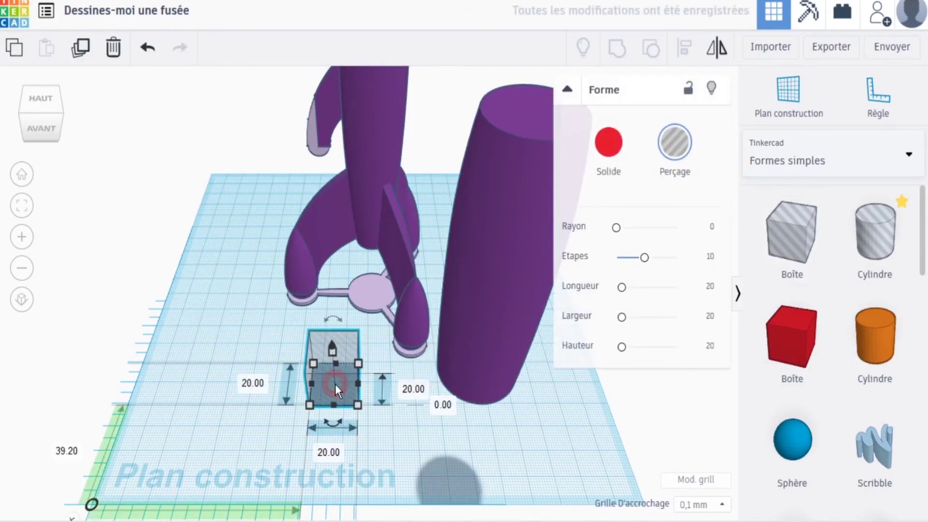
pyautogui.click(372, 431)
pyautogui.click(344, 392)
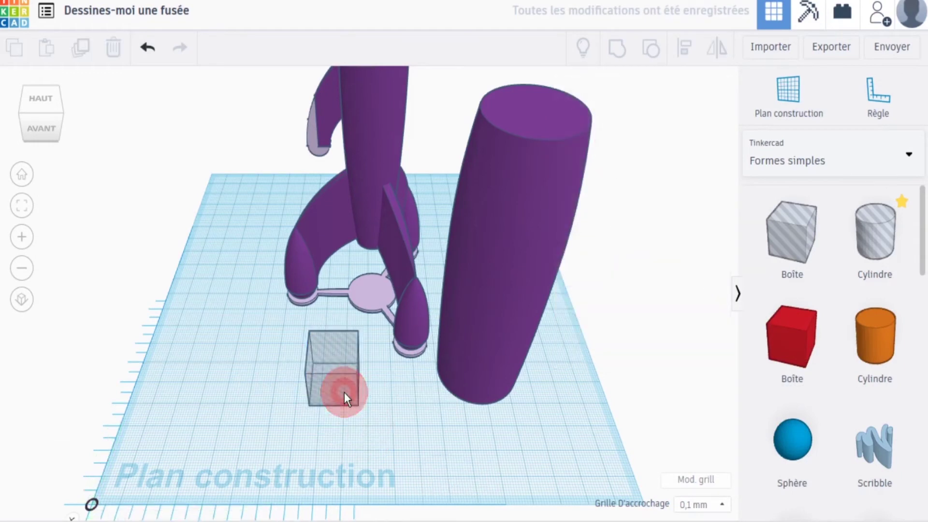
# In the orthographic front view, slide the middle section away from the rocket to clear the silhouette's tabs.
pyautogui.click(49, 136)
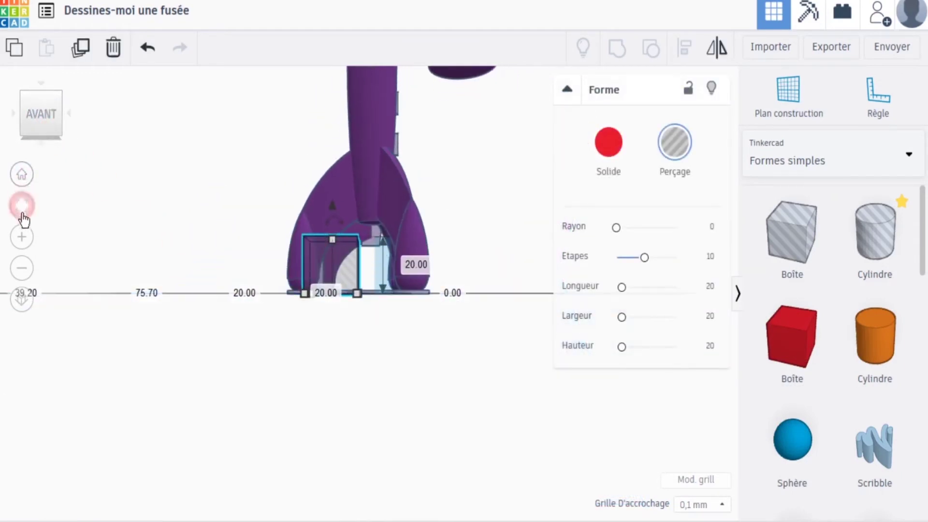
pyautogui.click(22, 299)
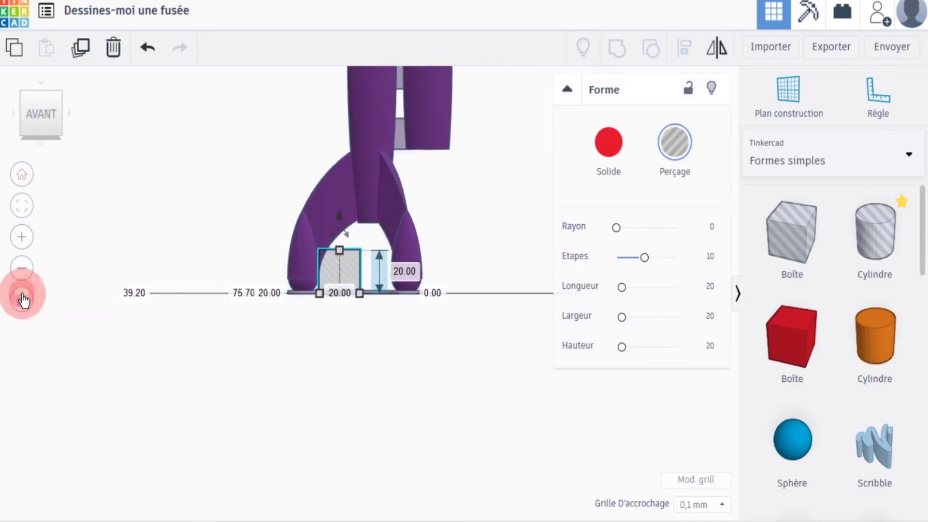
pyautogui.click(165, 183)
pyautogui.moveTo(221, 137); pyautogui.dragTo(219, 294, button='middle')
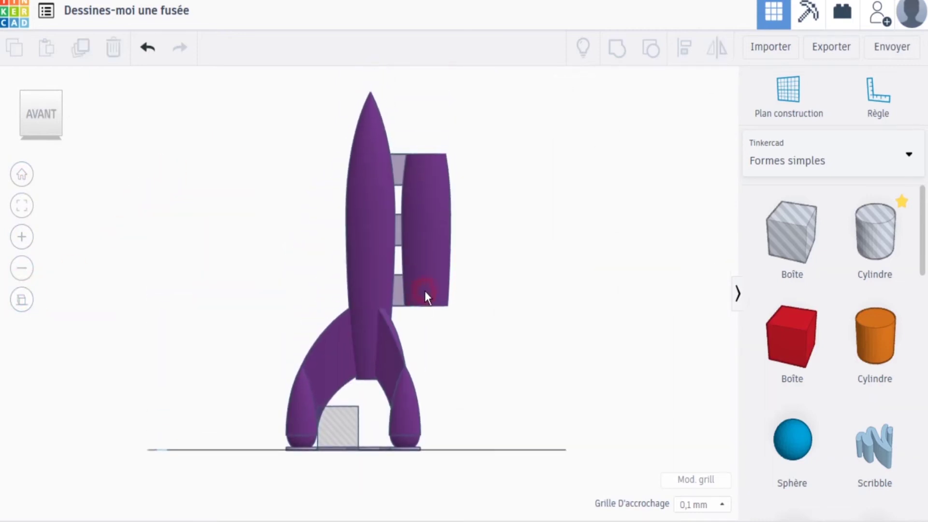
pyautogui.moveTo(425, 294); pyautogui.dragTo(465, 291)
# Move the box hole over the silhouette's lower gap between tabs, raised to 81 mm, and set its height to 14 mm.
pyautogui.moveTo(344, 426); pyautogui.dragTo(401, 421)
pyautogui.moveTo(405, 378); pyautogui.dragTo(401, 201)
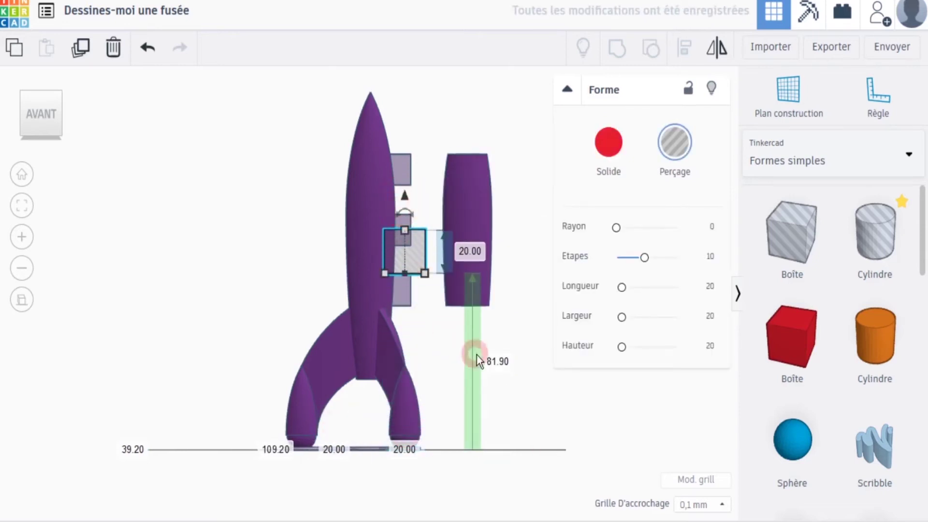
pyautogui.click(500, 363)
pyautogui.write('81')
pyautogui.click(467, 250)
pyautogui.write('14')
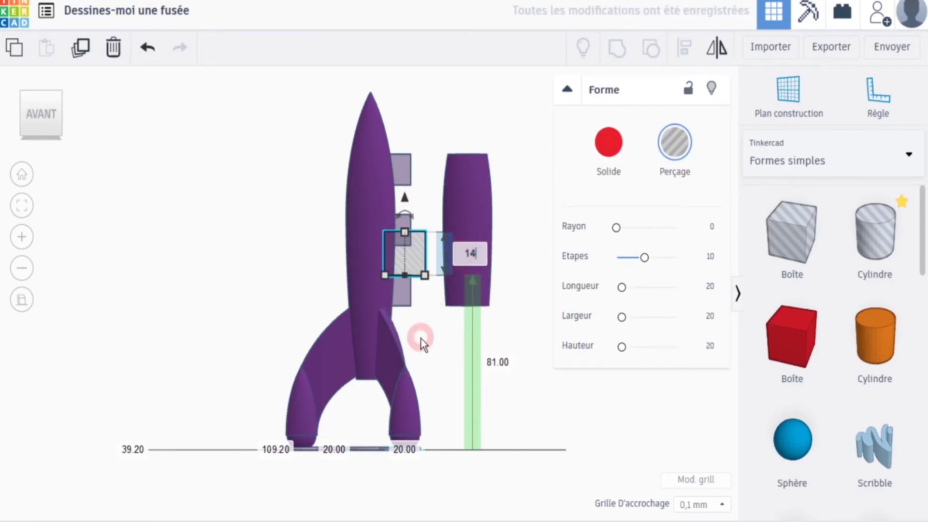
pyautogui.press('Return')
# Duplicate the 14 mm box hole and raise the copy into the silhouette's upper gap between tabs.
pyautogui.click(430, 305)
pyautogui.click(420, 262)
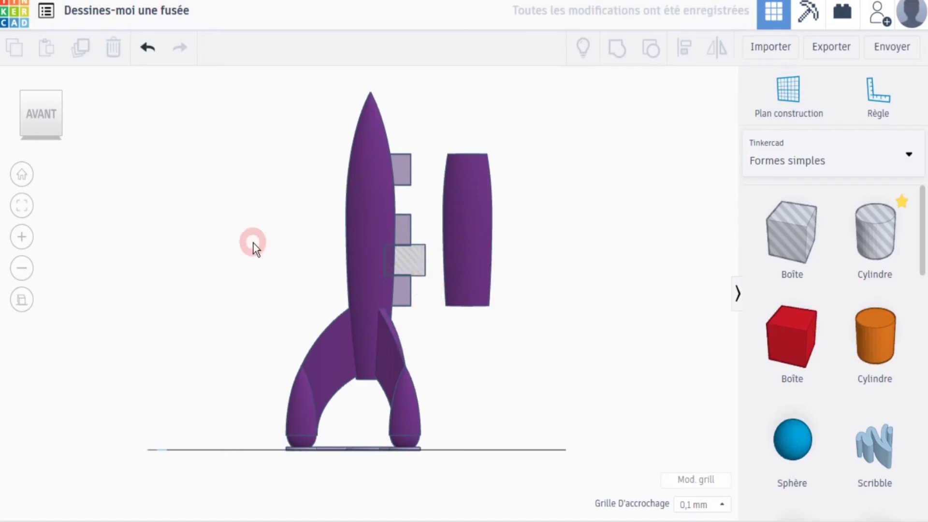
pyautogui.click(22, 236)
pyautogui.moveTo(451, 201); pyautogui.dragTo(223, 410, button='middle')
pyautogui.click(377, 401)
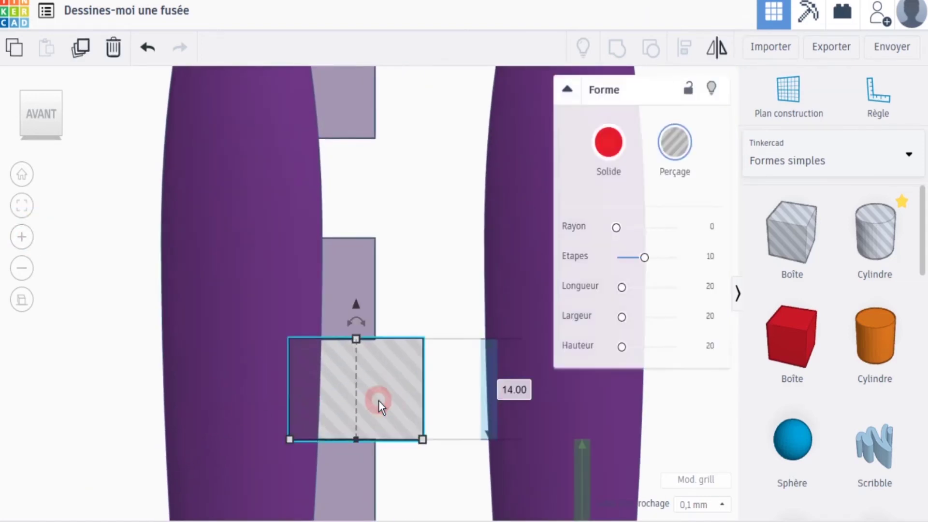
pyautogui.click(79, 43)
pyautogui.moveTo(379, 380); pyautogui.dragTo(378, 285)
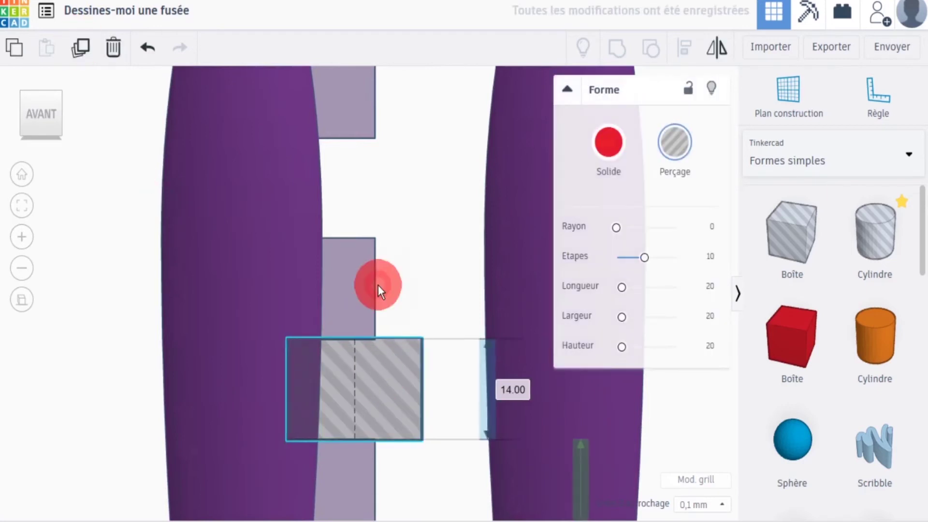
pyautogui.moveTo(384, 352); pyautogui.dragTo(386, 373)
pyautogui.click(382, 326)
pyautogui.moveTo(354, 305); pyautogui.dragTo(347, 106)
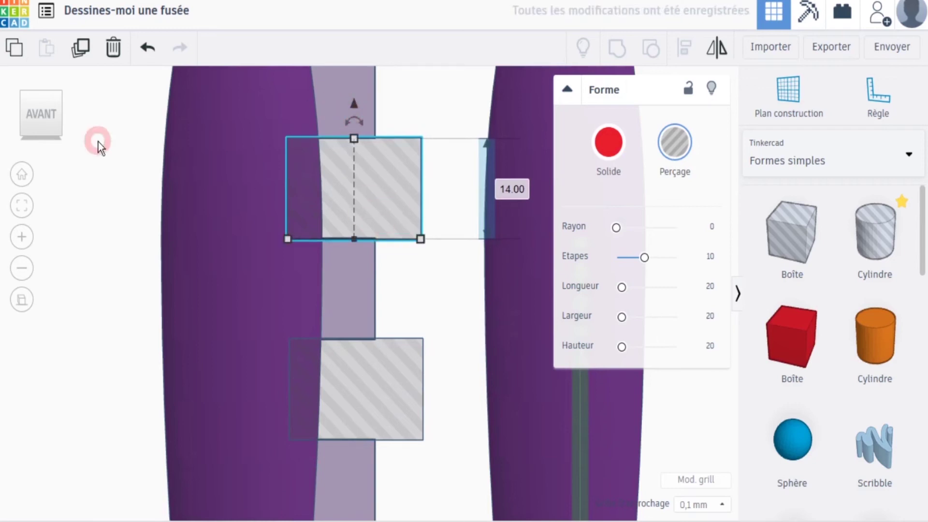
# Set the upper box hole's elevation above the workplane to 109 mm.
pyautogui.click(21, 267)
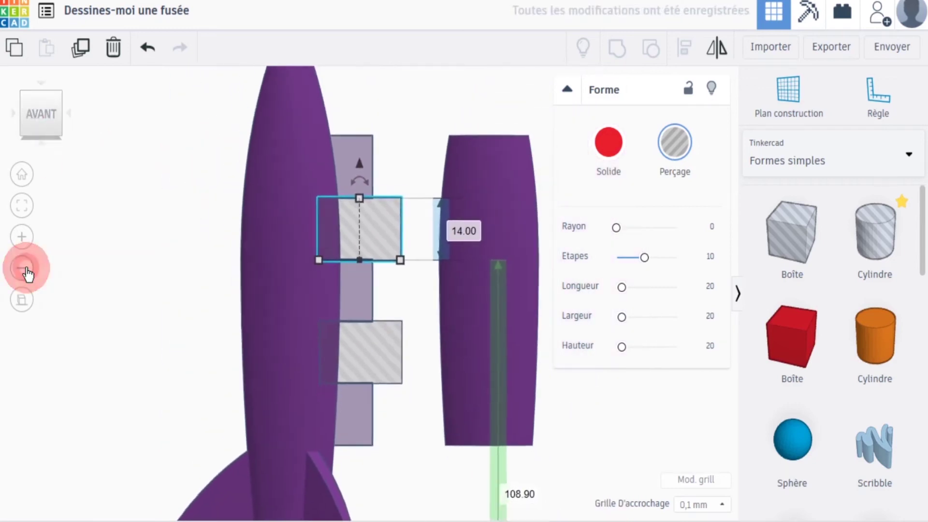
pyautogui.click(502, 474)
pyautogui.write('109')
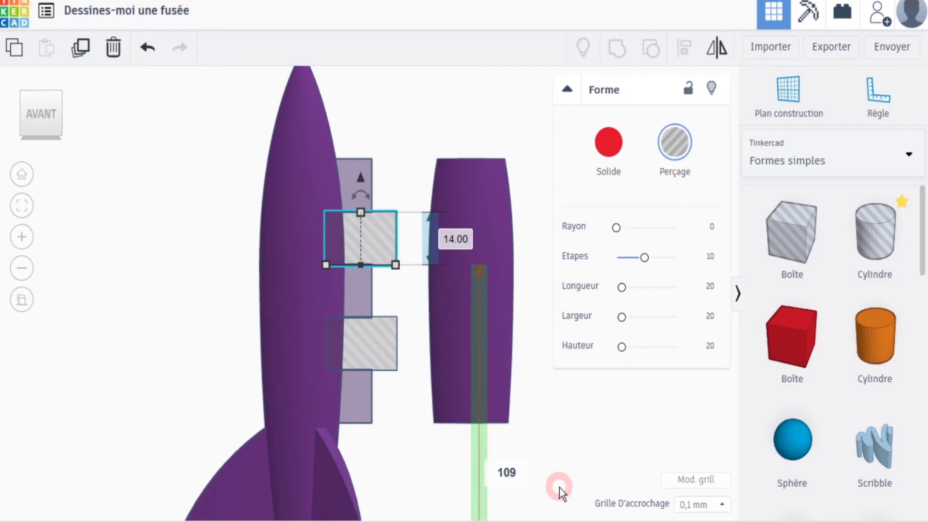
pyautogui.click(558, 487)
pyautogui.click(400, 393)
# In perspective view, enlarge both box holes horizontally so that they are wider than the body's middle section.
pyautogui.click(51, 121)
pyautogui.click(21, 267)
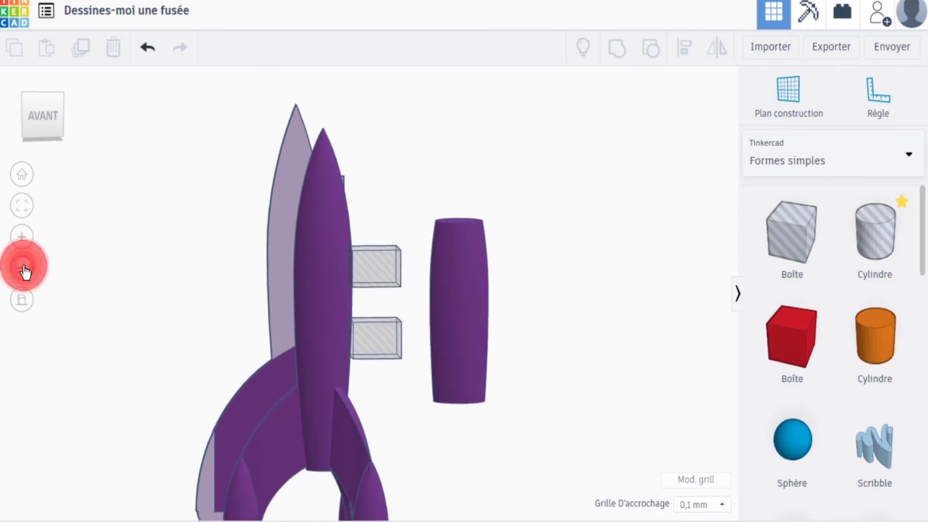
pyautogui.click(21, 299)
pyautogui.click(52, 121)
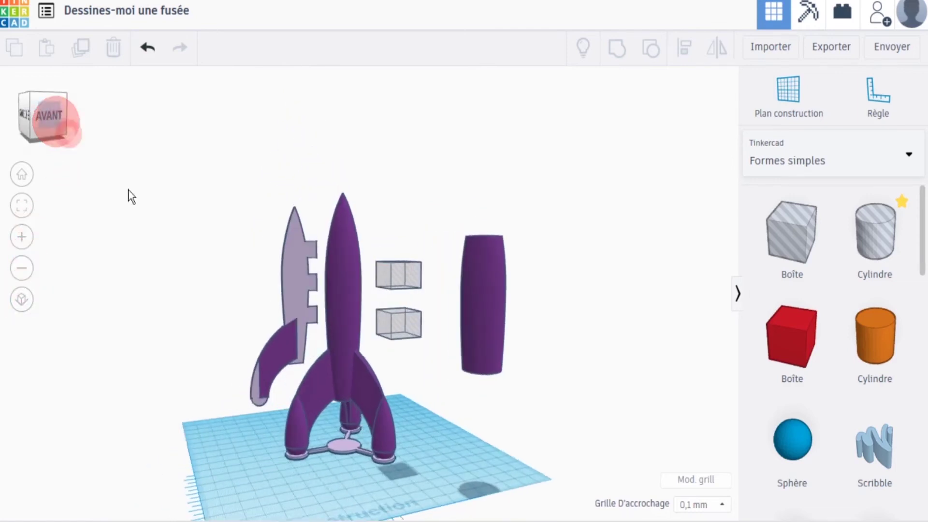
pyautogui.click(421, 337)
pyautogui.moveTo(431, 341); pyautogui.dragTo(394, 355)
pyautogui.click(413, 281)
pyautogui.moveTo(421, 288); pyautogui.dragTo(395, 292)
# Align both box holes with the middle section, centred on both horizontal axes.
pyautogui.moveTo(391, 203); pyautogui.dragTo(433, 372)
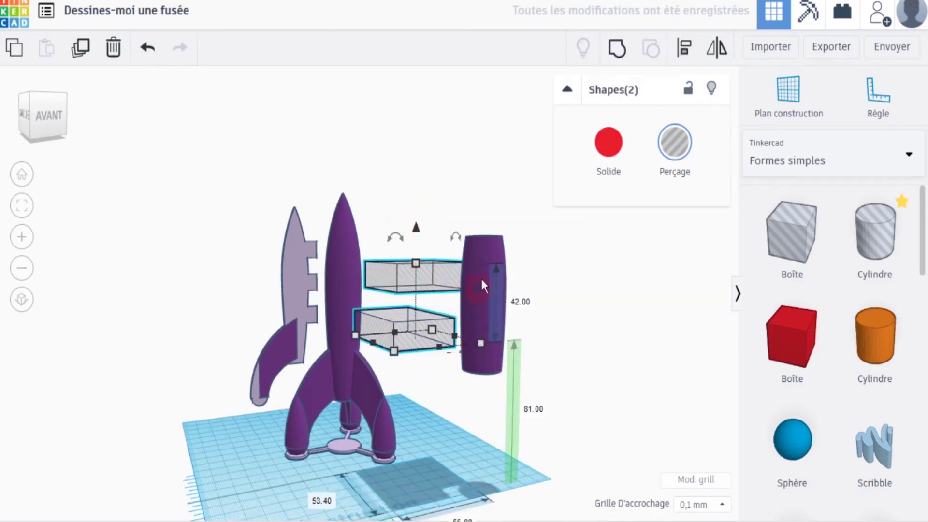
pyautogui.keyDown('shift'); pyautogui.click(489, 250); pyautogui.keyUp('shift')
pyautogui.click(683, 47)
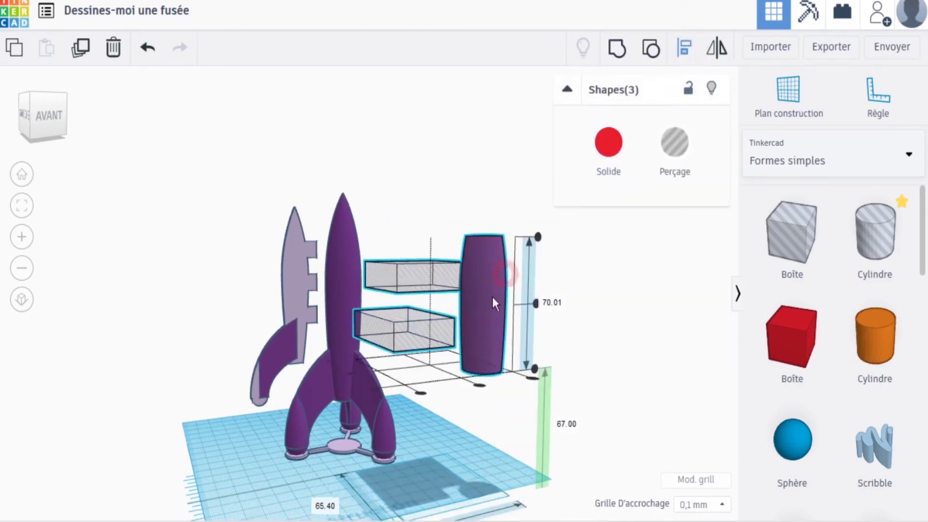
pyautogui.click(478, 385)
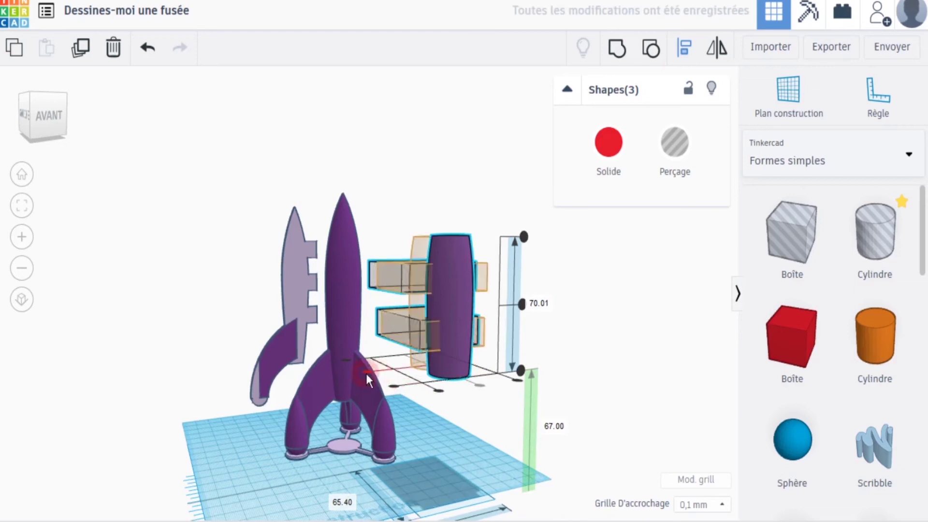
pyautogui.click(366, 373)
pyautogui.moveTo(52, 118); pyautogui.dragTo(58, 123)
pyautogui.click(584, 323)
# Duplicate the middle section together with its two box holes and move the copy aside.
pyautogui.moveTo(431, 225); pyautogui.dragTo(483, 387)
pyautogui.click(80, 47)
pyautogui.moveTo(468, 288); pyautogui.dragTo(586, 354)
# Group the original middle section with its box holes to cut the gaps, and delete the box holes around the copy.
pyautogui.moveTo(426, 224); pyautogui.dragTo(466, 428)
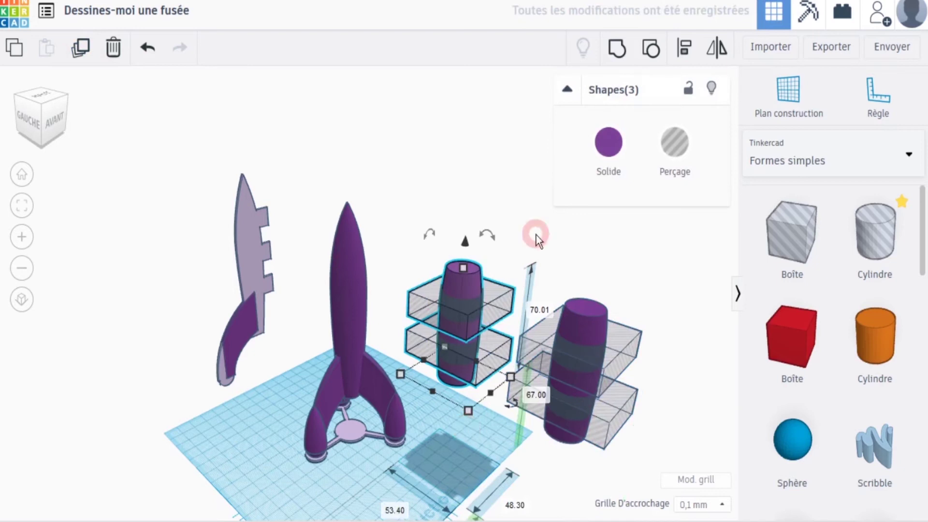
pyautogui.click(620, 51)
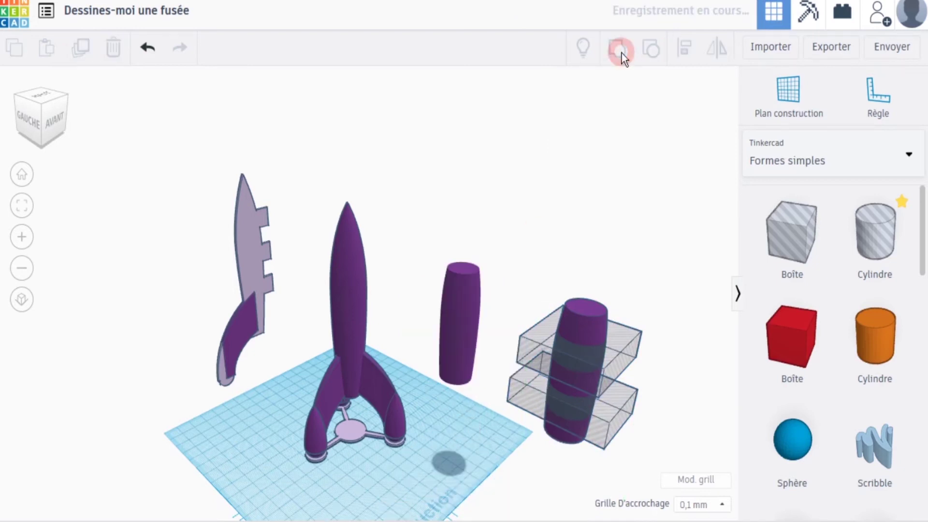
pyautogui.moveTo(641, 281); pyautogui.dragTo(625, 429)
pyautogui.press('Delete')
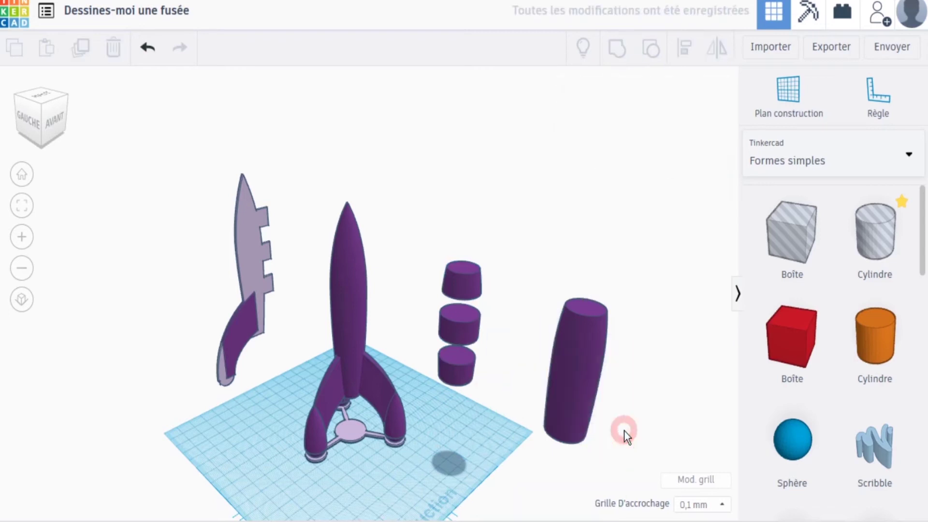
# Duplicate the three cut segments, move the copy toward the uncut section, and turn that copy into a hole.
pyautogui.click(467, 327)
pyautogui.click(80, 47)
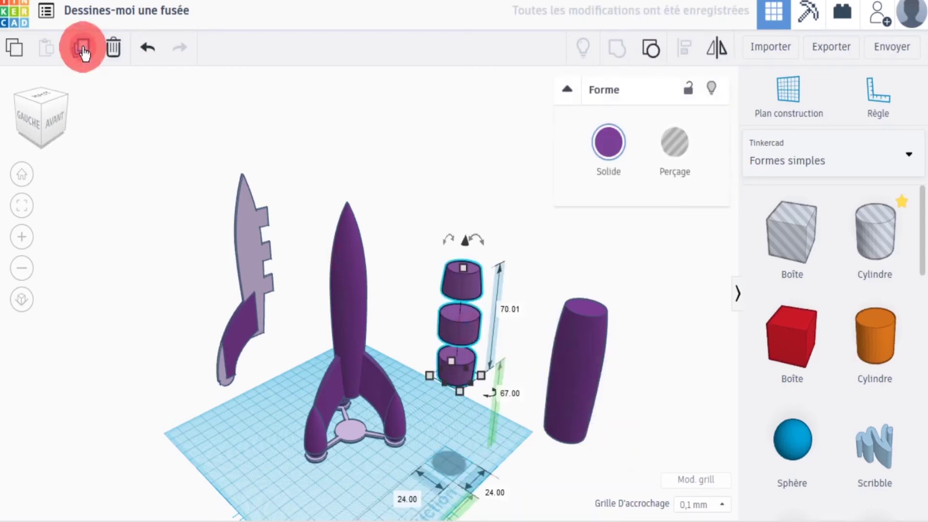
pyautogui.moveTo(459, 315); pyautogui.dragTo(518, 343)
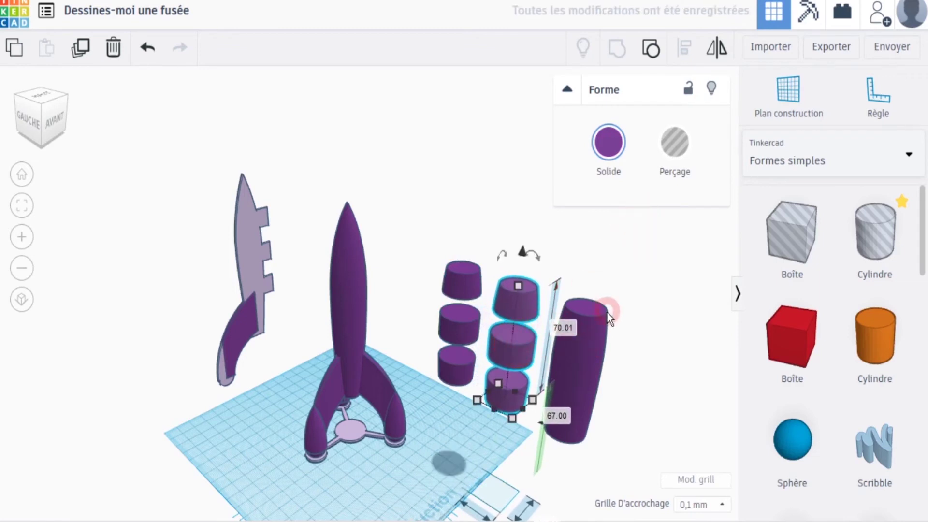
pyautogui.keyDown('shift'); pyautogui.click(600, 340); pyautogui.keyUp('shift')
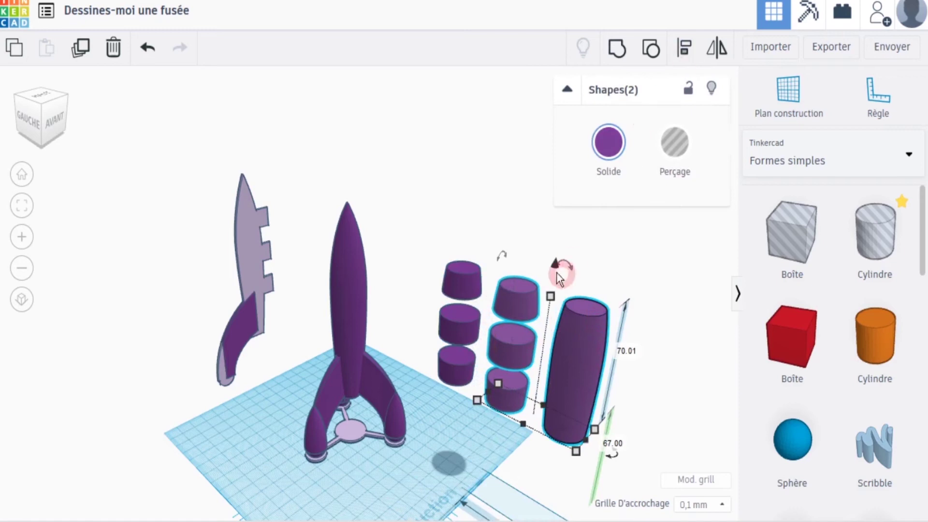
pyautogui.click(545, 254)
pyautogui.click(523, 300)
pyautogui.click(671, 147)
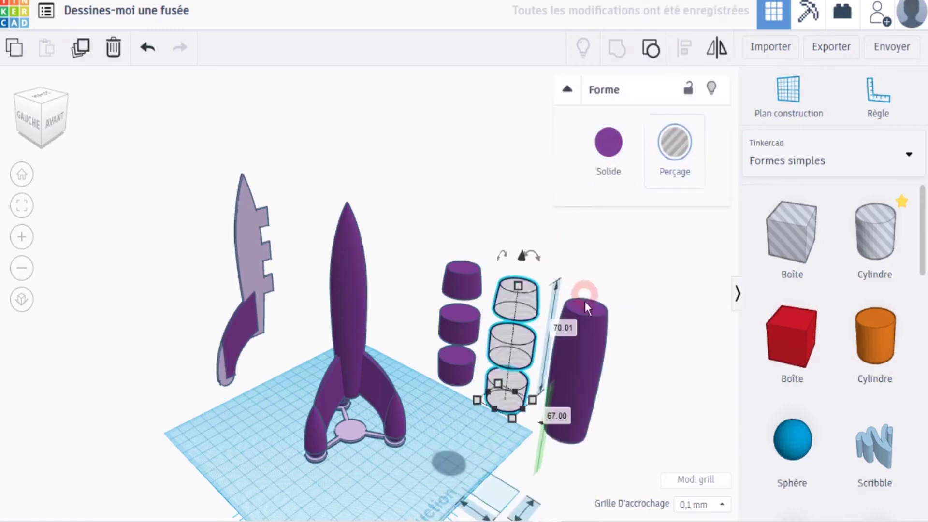
# Align the three-segment hole with the uncut section on centre and group them to leave only the two gap segments.
pyautogui.keyDown('shift'); pyautogui.click(587, 328); pyautogui.keyUp('shift')
pyautogui.click(683, 48)
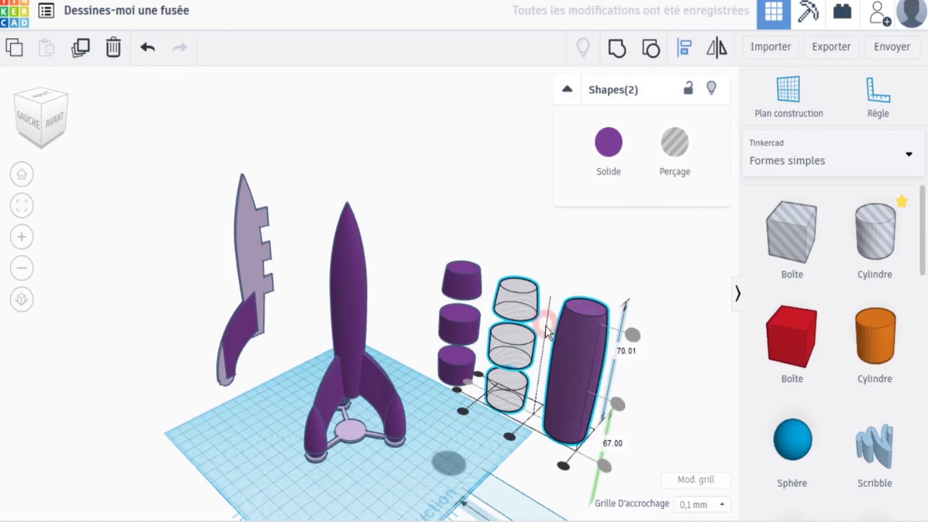
pyautogui.click(507, 431)
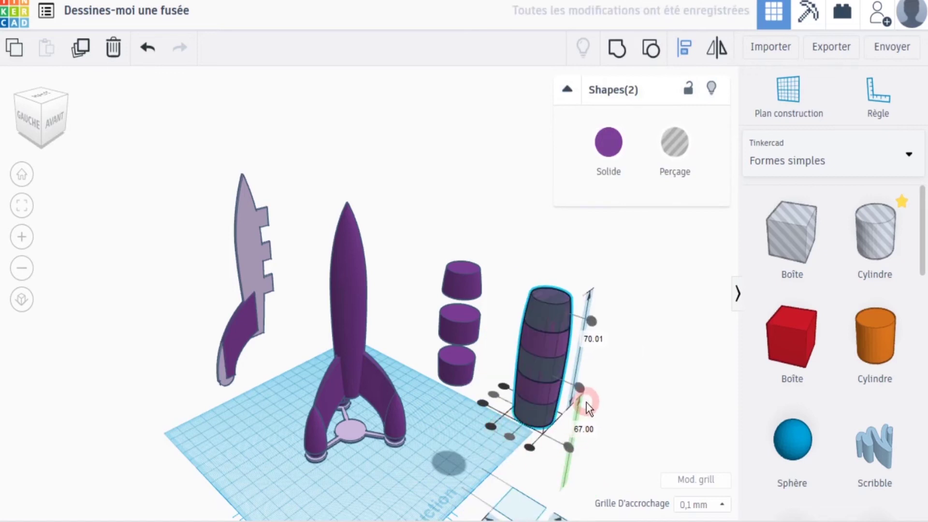
pyautogui.click(615, 47)
pyautogui.click(520, 186)
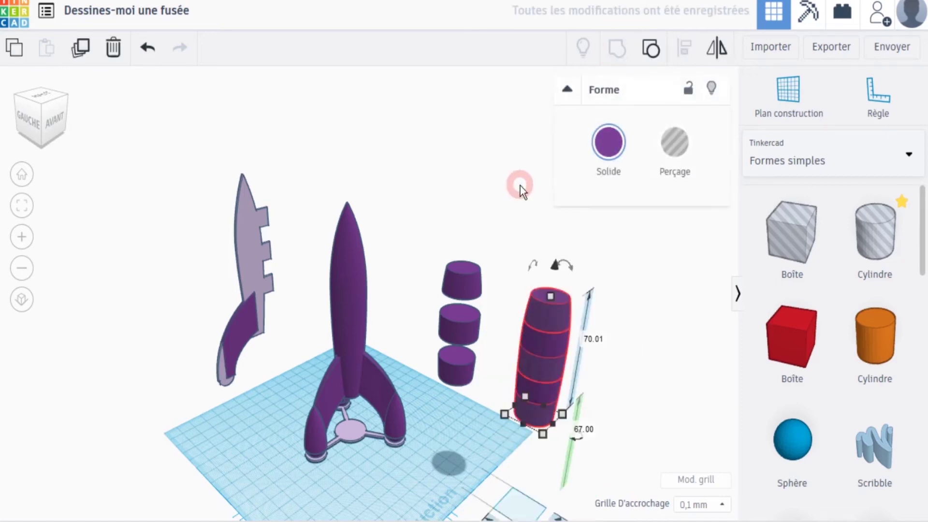
pyautogui.click(520, 185)
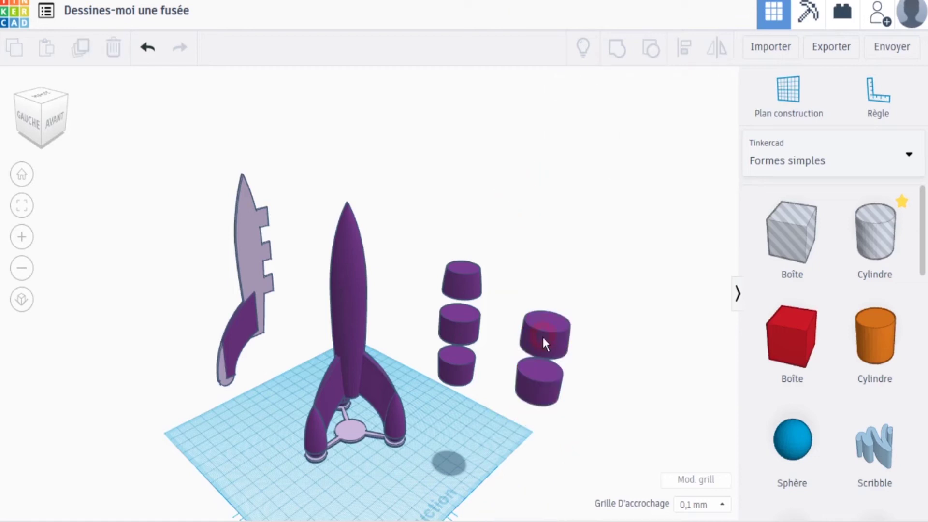
# Color the group of three segments white.
pyautogui.click(453, 285)
pyautogui.click(608, 141)
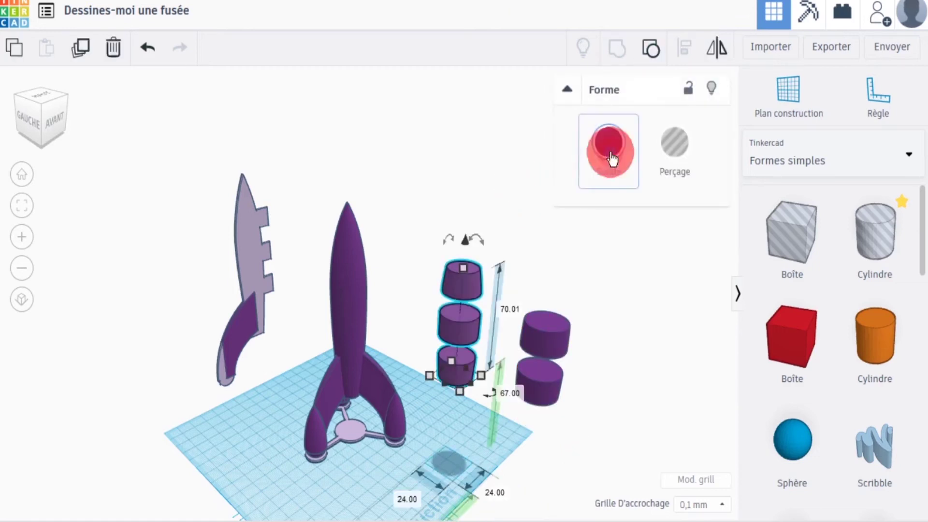
pyautogui.click(825, 256)
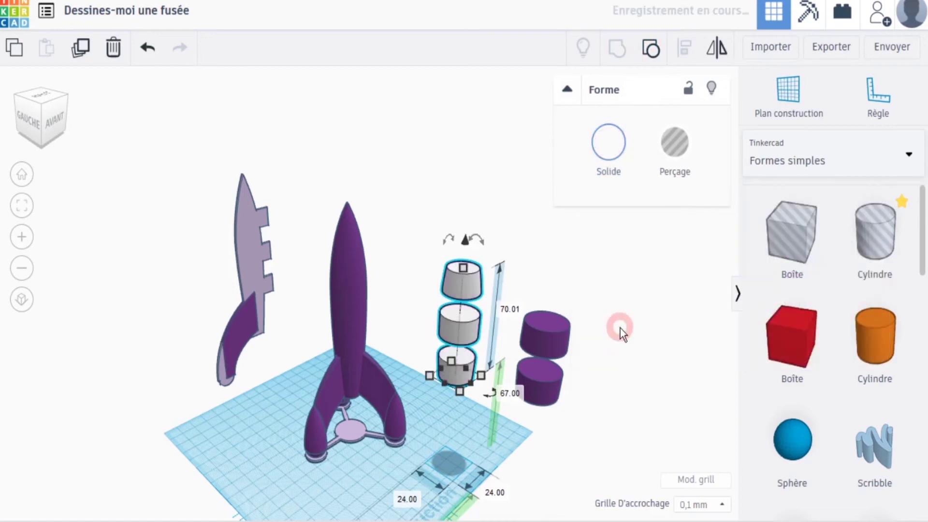
pyautogui.click(575, 346)
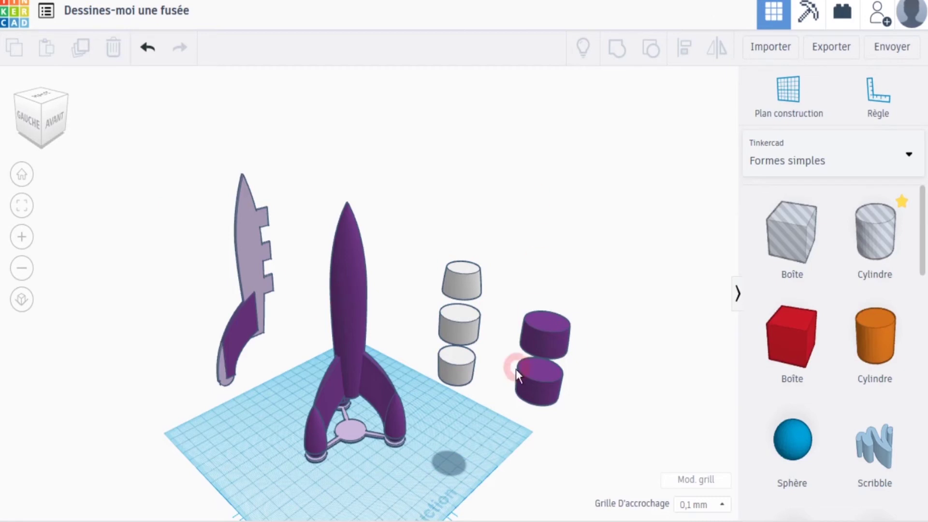
# Add a "cylindre coupé" from page 6 of all the shape generators to the workplane below the white segments.
pyautogui.moveTo(526, 419); pyautogui.dragTo(526, 360, button='middle')
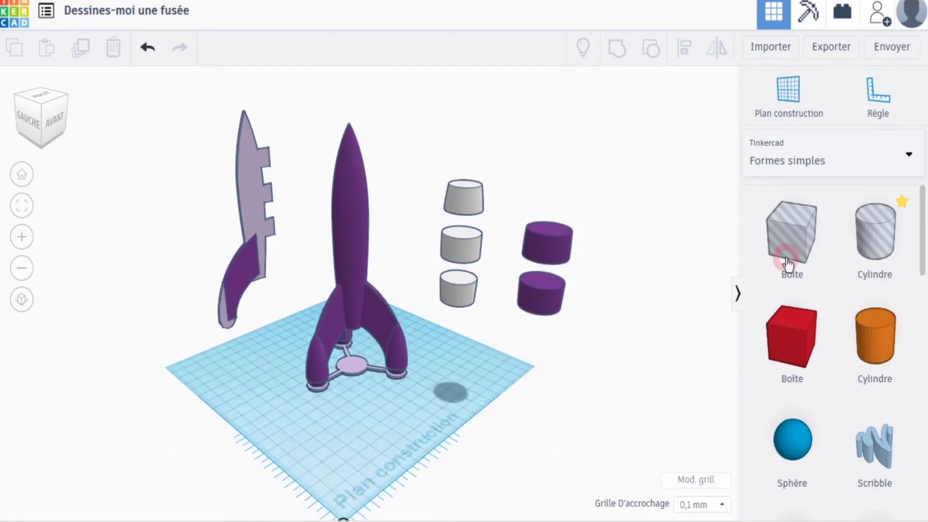
pyautogui.click(907, 160)
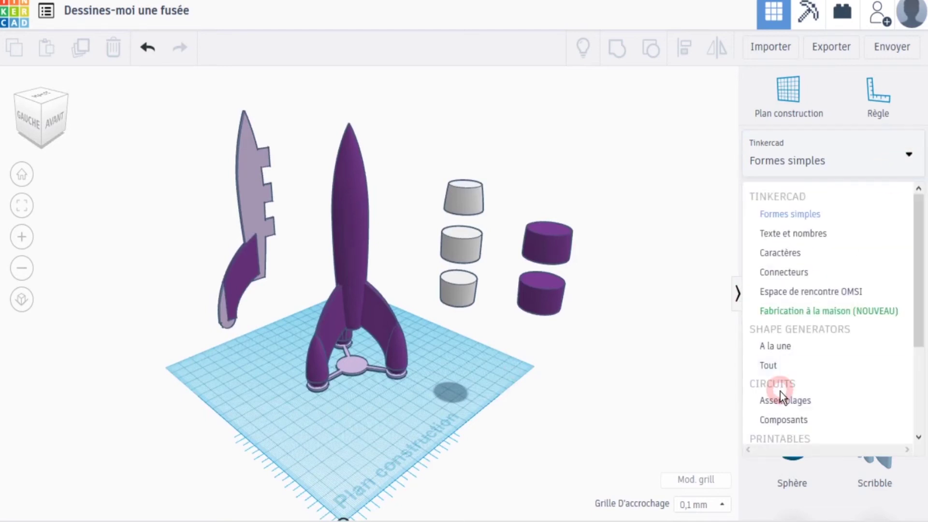
pyautogui.click(777, 368)
pyautogui.moveTo(922, 377); pyautogui.dragTo(925, 513)
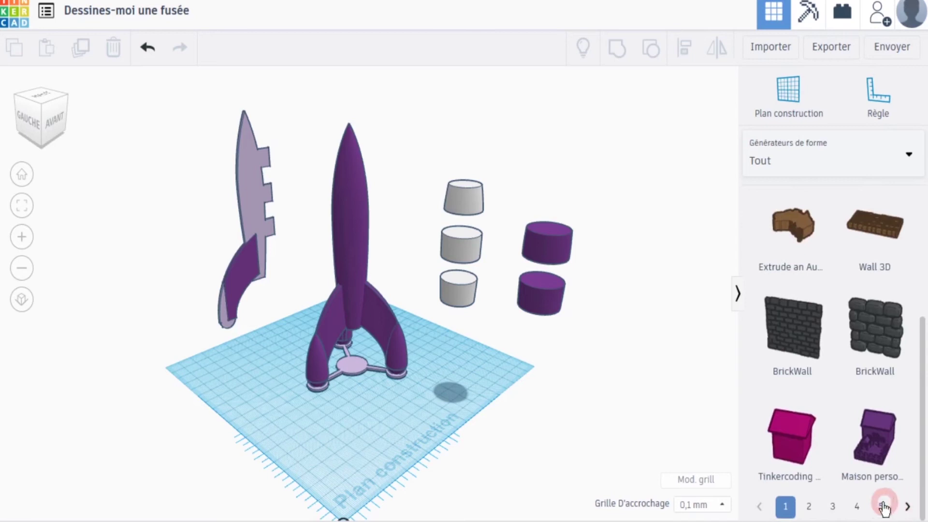
pyautogui.click(880, 505)
pyautogui.click(856, 507)
pyautogui.moveTo(855, 269); pyautogui.dragTo(447, 386)
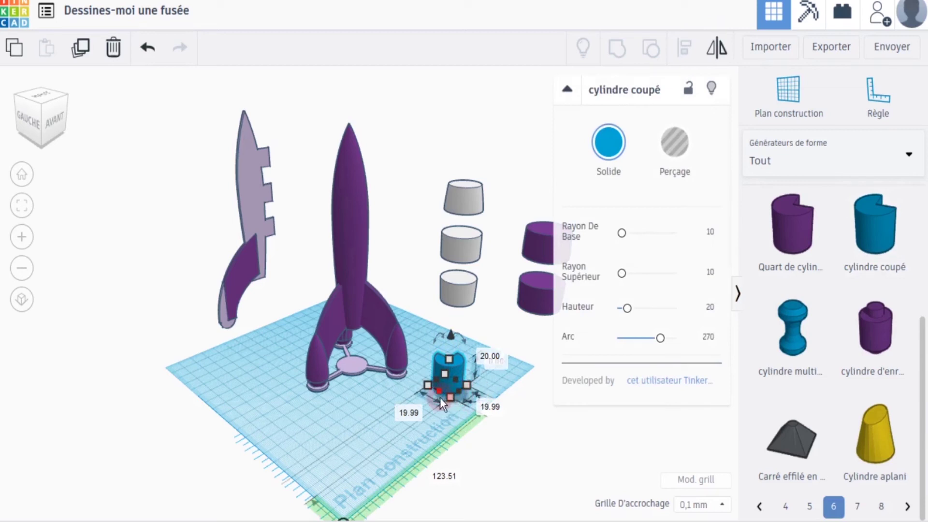
# Enlarge the cut cylinder proportionally to about 55 mm and set its arc to 300.
pyautogui.moveTo(446, 398); pyautogui.dragTo(449, 442)
pyautogui.click(708, 338)
pyautogui.write('300')
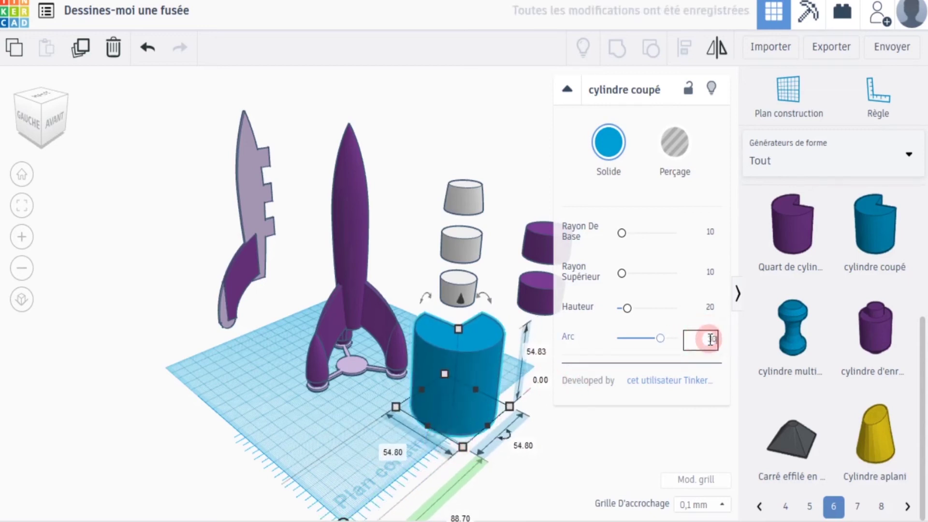
# Turn the cut cylinder into a hole and stretch its height to about 159 mm so it encloses the white segments.
pyautogui.click(681, 161)
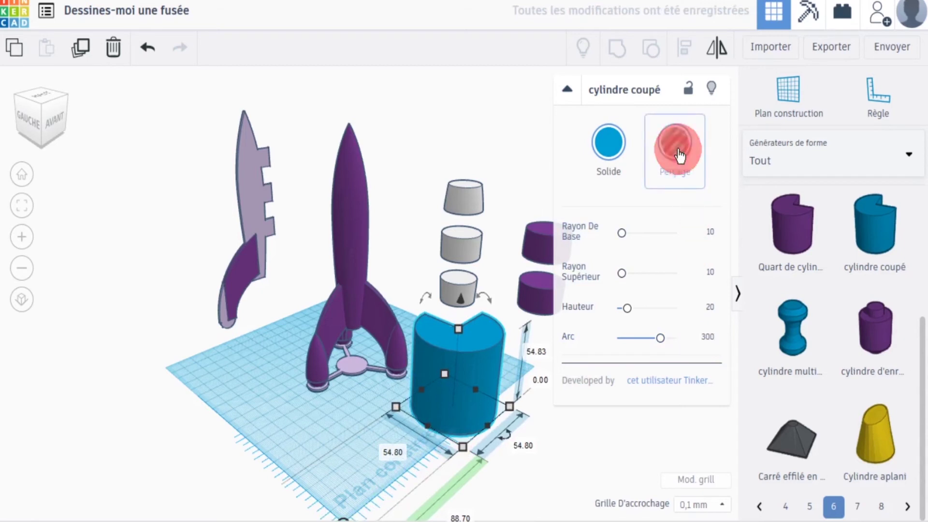
pyautogui.moveTo(459, 329); pyautogui.dragTo(467, 149)
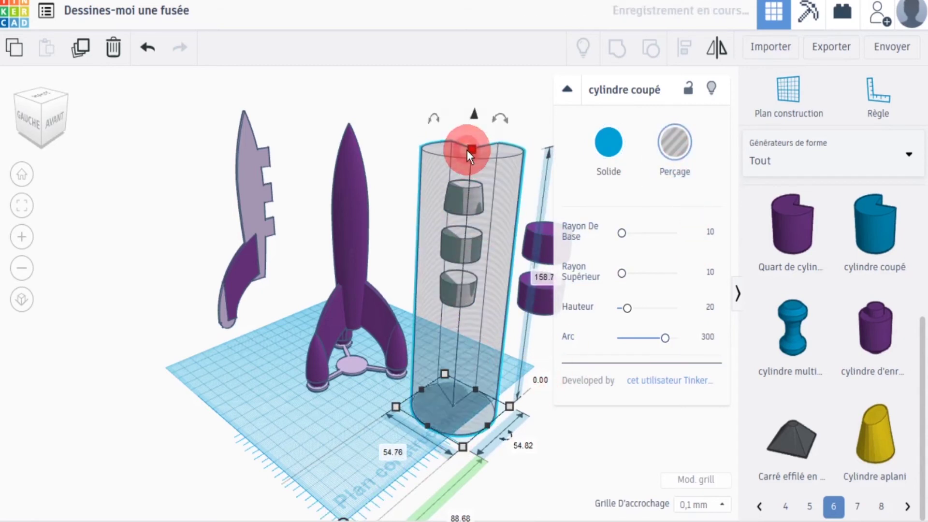
pyautogui.click(407, 120)
pyautogui.click(483, 345)
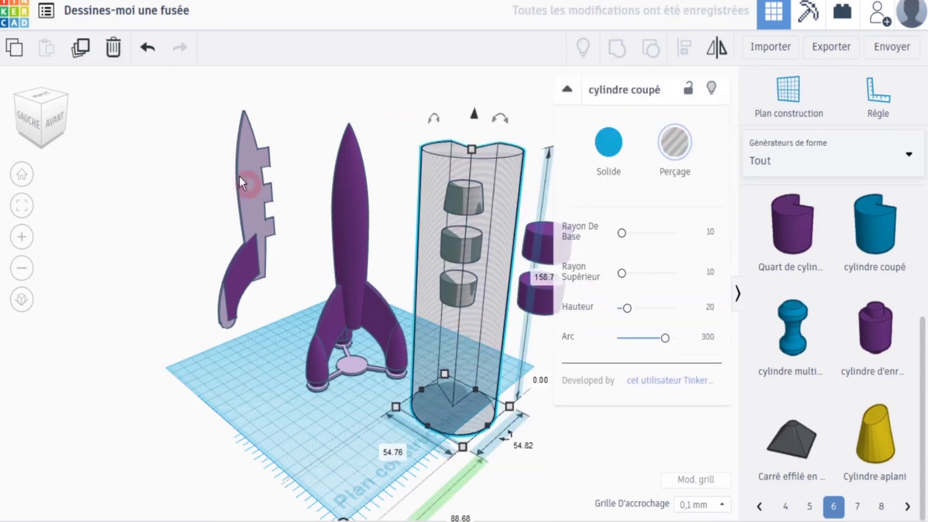
# Duplicate the cut-cylinder hole and place the copy beside it, behind the purple segments.
pyautogui.click(80, 47)
pyautogui.moveTo(451, 369); pyautogui.dragTo(596, 359)
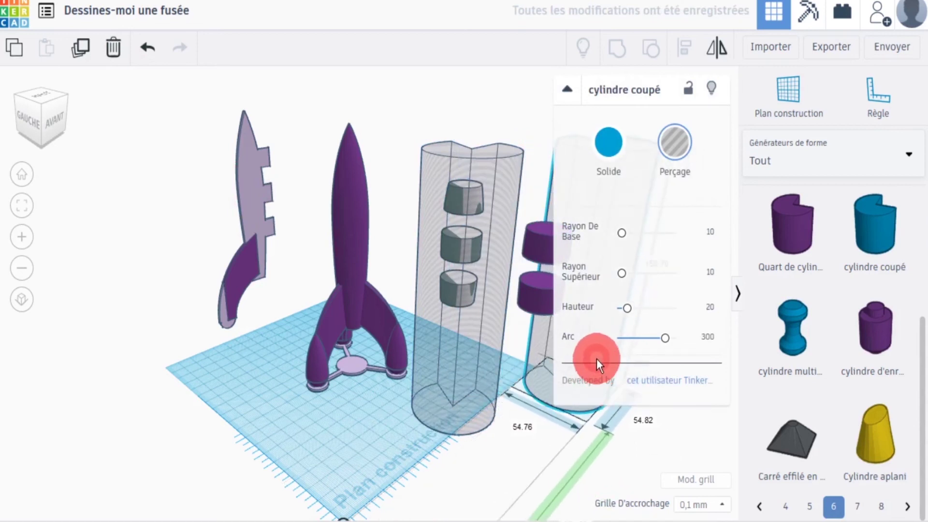
# Center the white segments inside the first cut-cylinder hole on both horizontal axes and group them to cut wedges.
pyautogui.click(488, 194)
pyautogui.keyDown('shift'); pyautogui.click(472, 348); pyautogui.keyUp('shift')
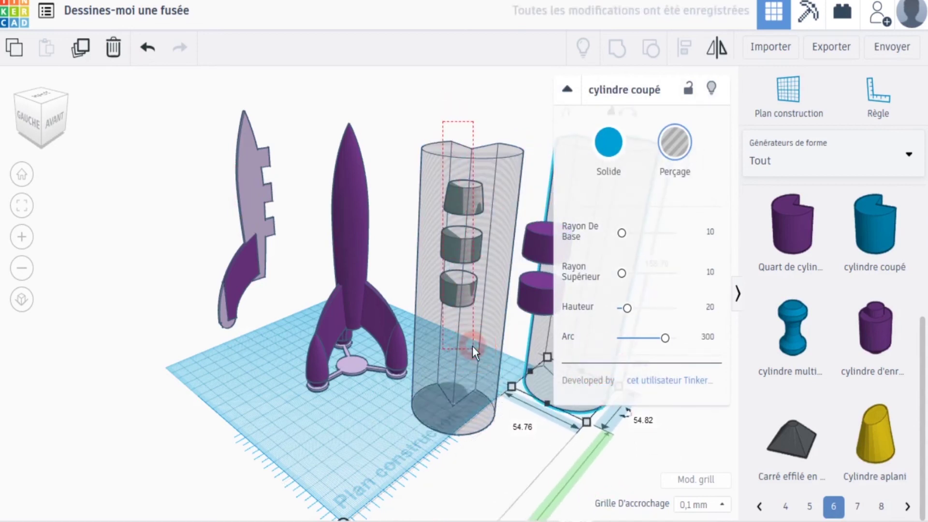
pyautogui.click(683, 47)
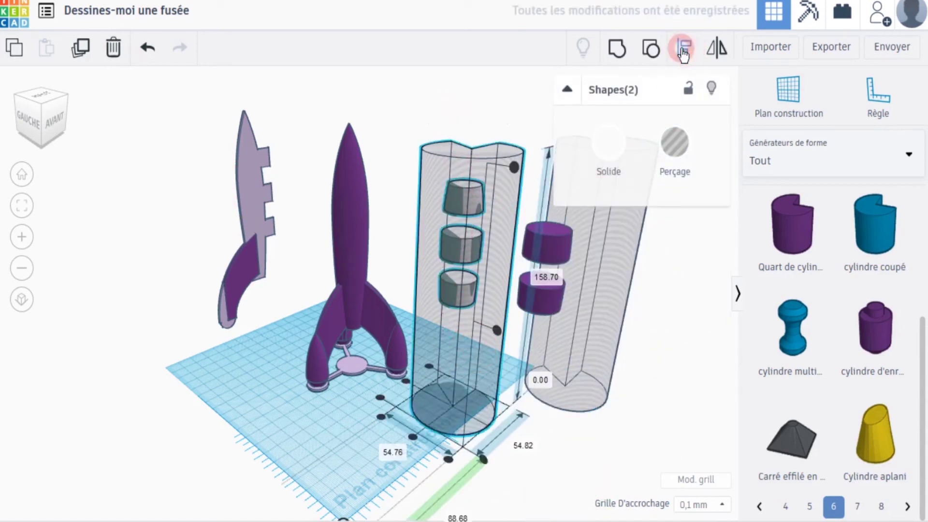
pyautogui.click(413, 437)
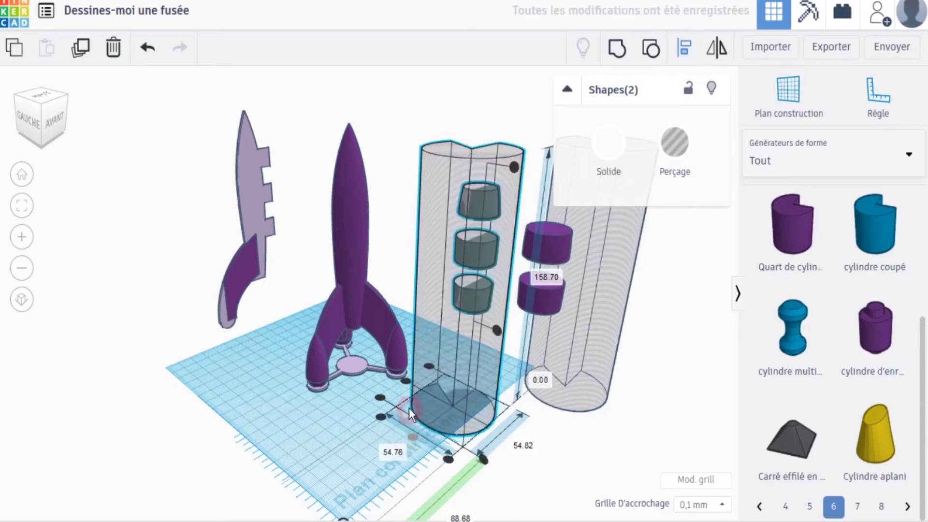
pyautogui.click(405, 383)
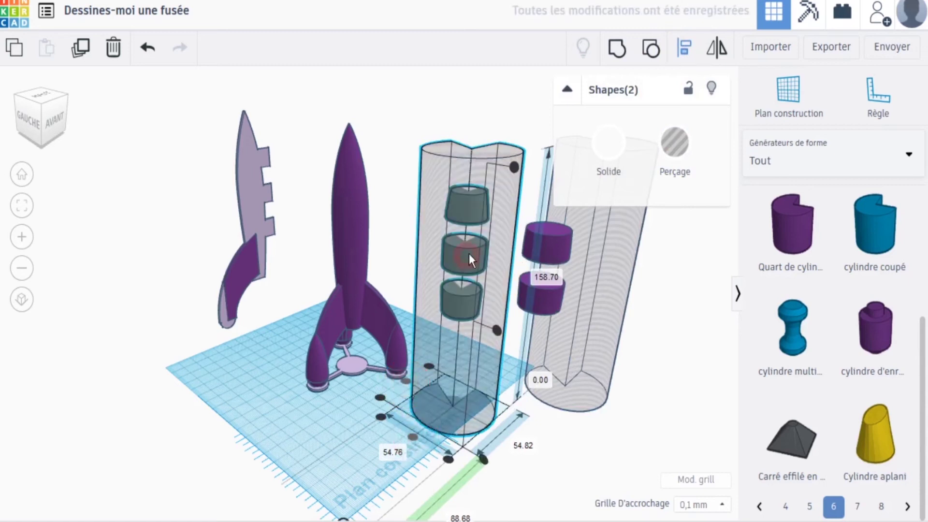
pyautogui.click(616, 50)
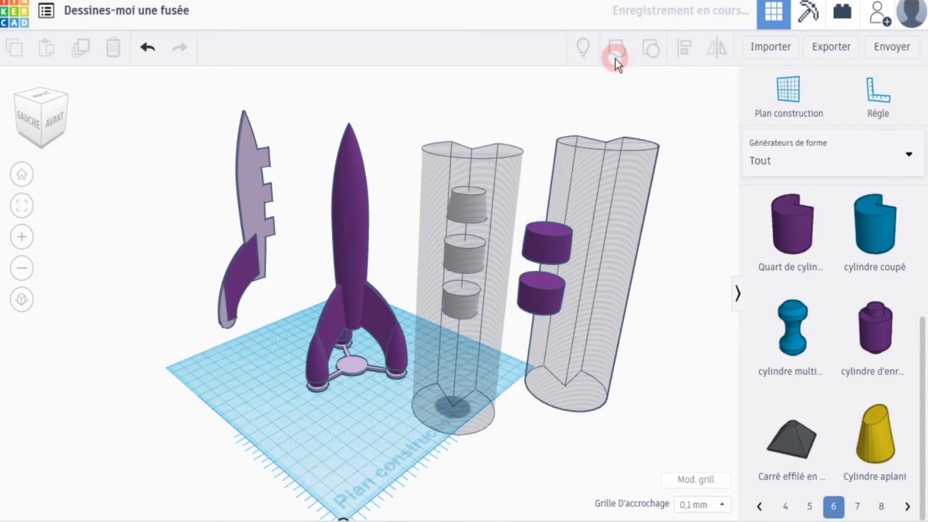
pyautogui.click(615, 57)
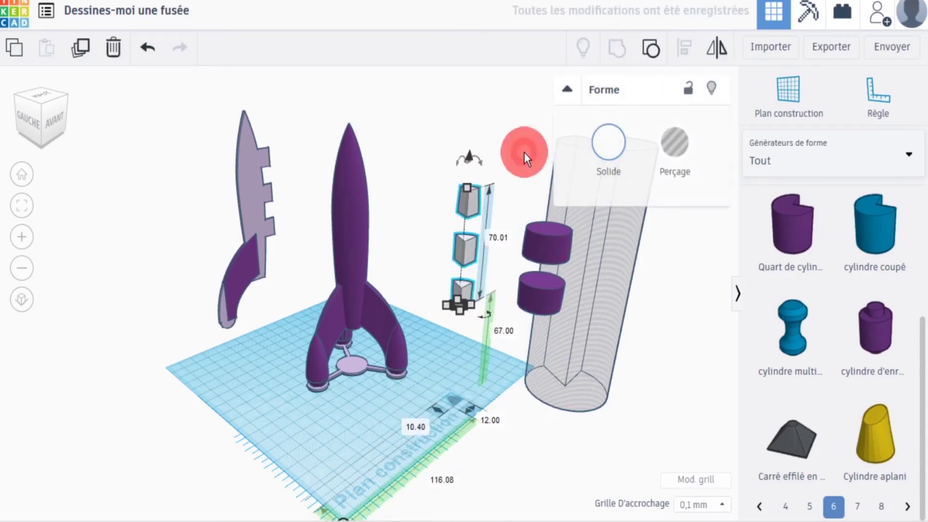
# Center the two purple segments inside the second cut-cylinder hole on both horizontal axes and group them to cut wedges.
pyautogui.click(523, 152)
pyautogui.click(560, 309)
pyautogui.keyDown('shift'); pyautogui.click(576, 355); pyautogui.keyUp('shift')
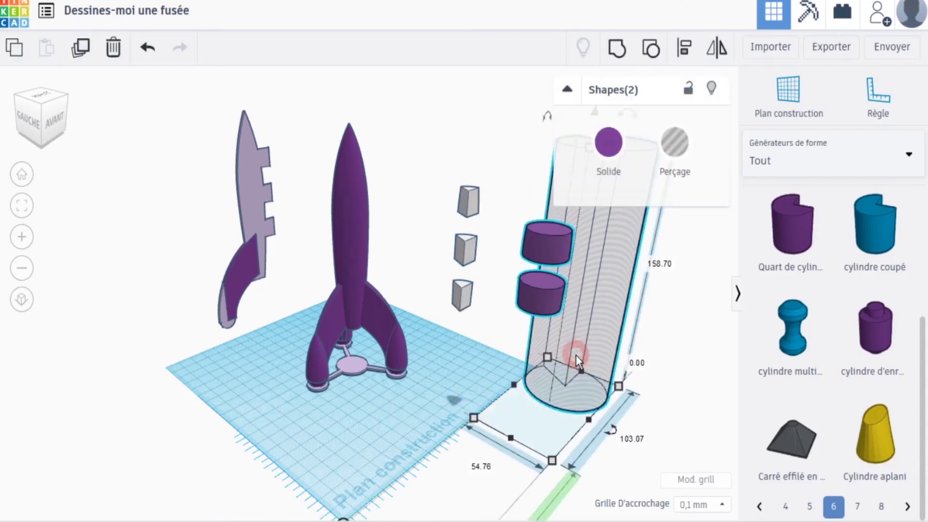
pyautogui.click(657, 89)
pyautogui.click(683, 47)
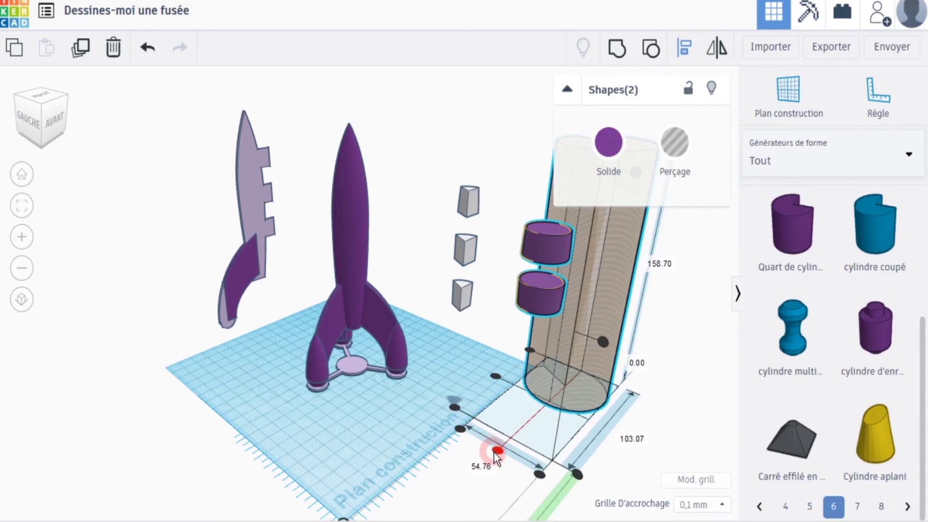
pyautogui.click(495, 451)
pyautogui.click(495, 375)
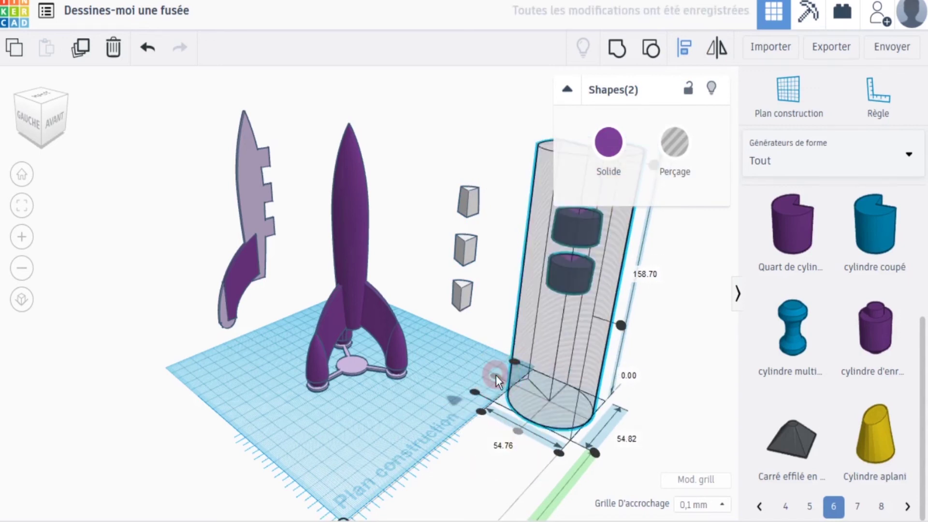
pyautogui.click(617, 48)
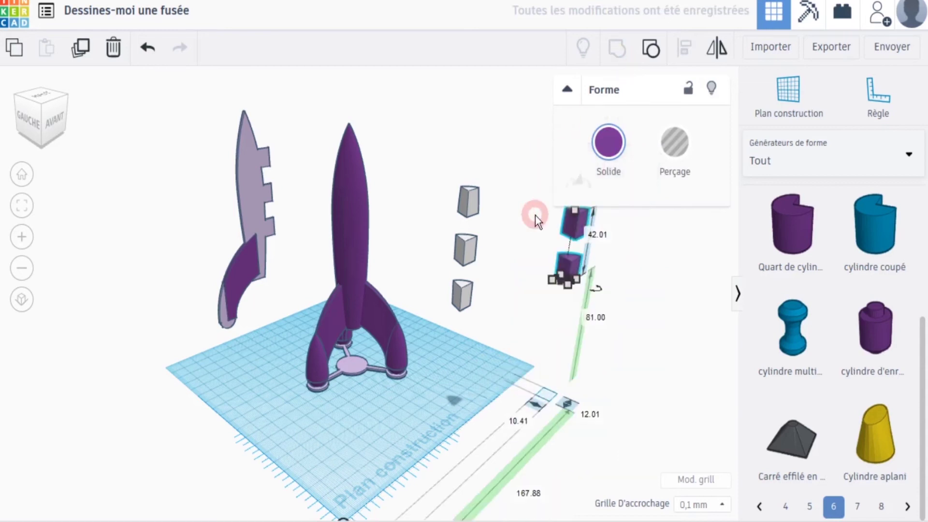
# Move the purple wedges between the white wedges and center-align both sets on the two horizontal axes.
pyautogui.click(517, 258)
pyautogui.click(575, 232)
pyautogui.moveTo(503, 233); pyautogui.dragTo(462, 231)
pyautogui.moveTo(441, 180); pyautogui.dragTo(483, 324)
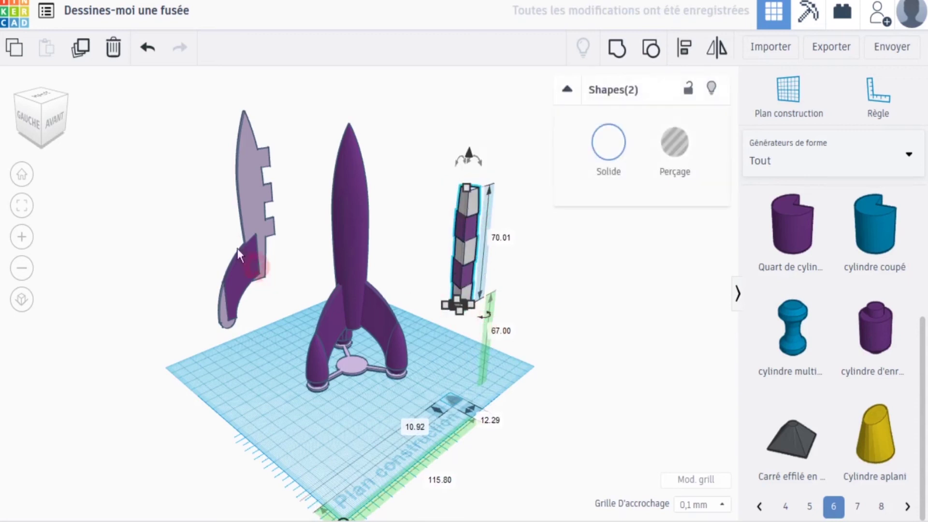
pyautogui.click(42, 126)
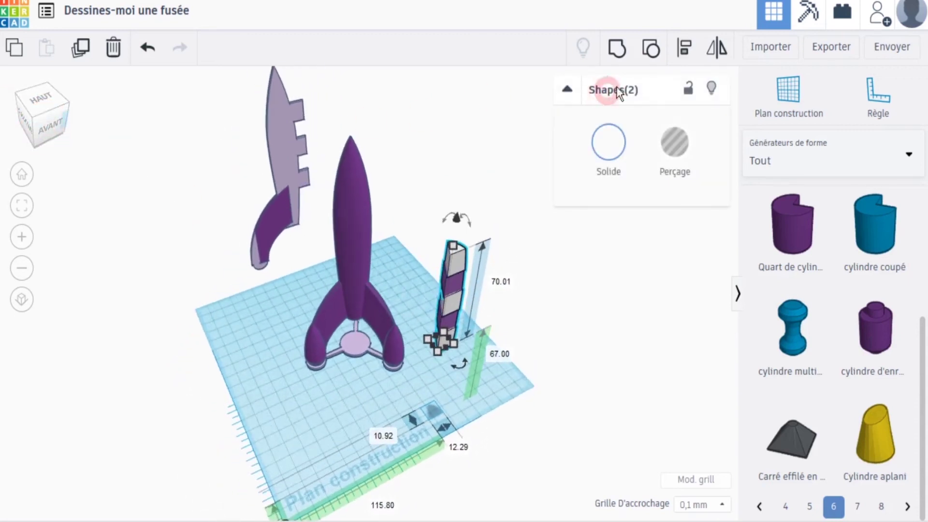
pyautogui.click(682, 57)
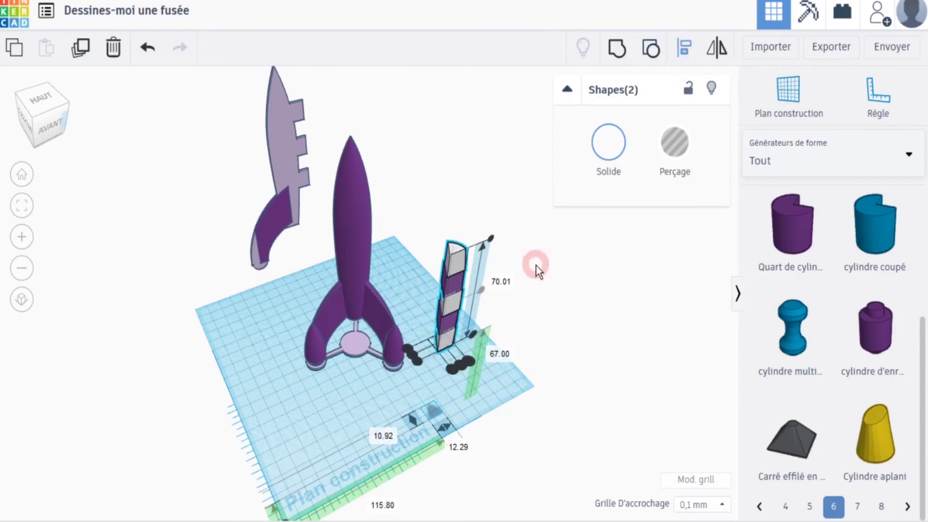
pyautogui.click(417, 360)
pyautogui.click(450, 370)
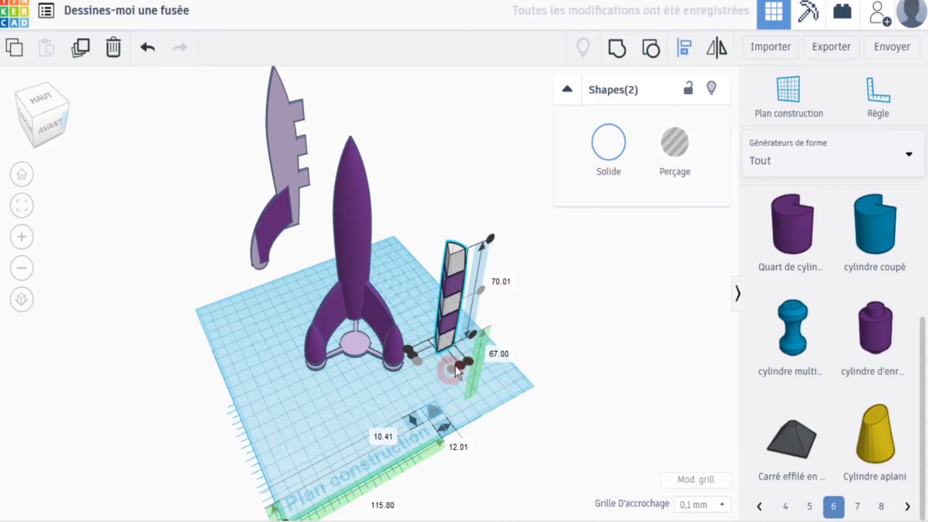
pyautogui.click(515, 315)
# In a flat top view, move the striped wedge stack to the workplane's edge with ruler offsets of 0 mm across and 30 mm up.
pyautogui.click(21, 176)
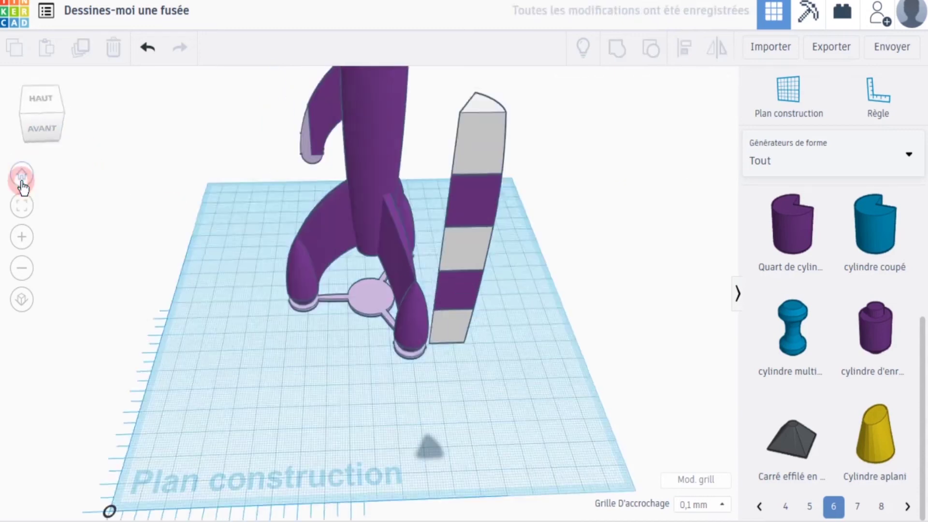
pyautogui.click(505, 378)
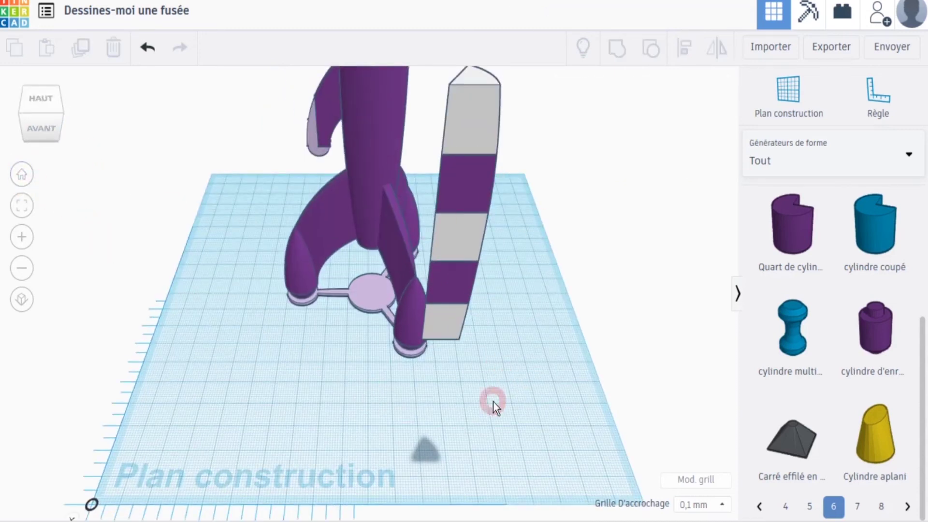
pyautogui.click(39, 98)
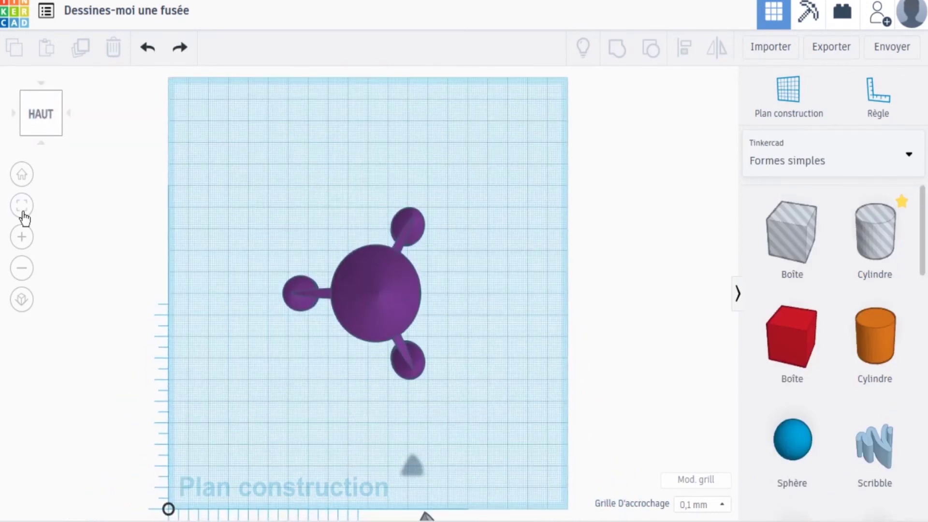
pyautogui.click(22, 302)
pyautogui.click(22, 236)
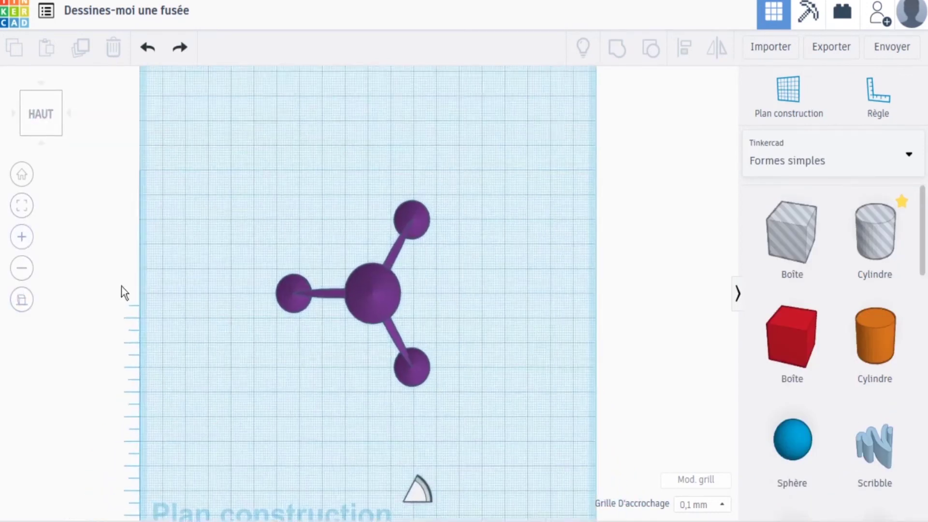
pyautogui.click(24, 238)
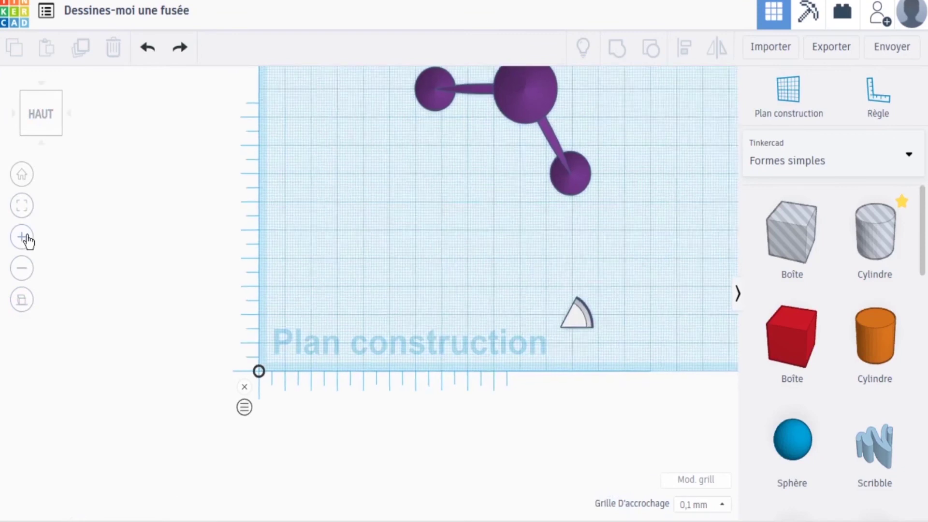
pyautogui.moveTo(677, 344); pyautogui.dragTo(233, 274)
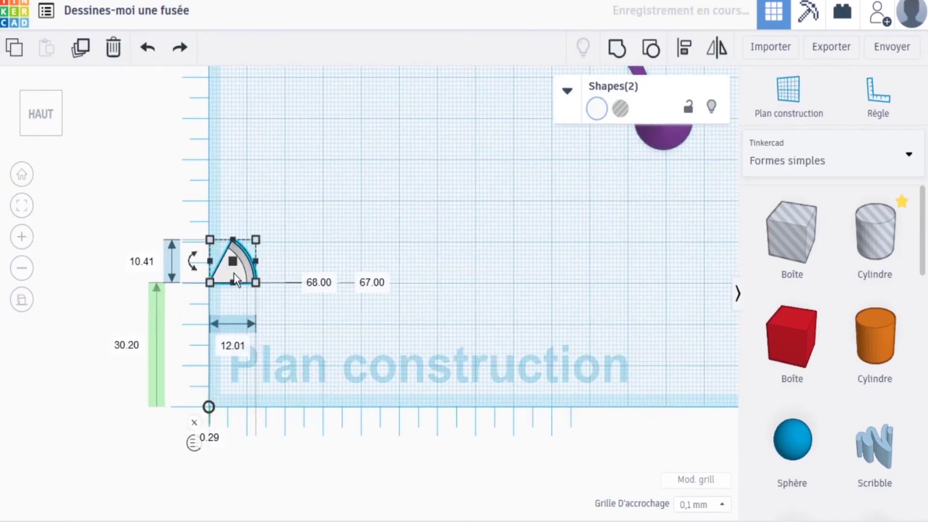
pyautogui.click(24, 237)
pyautogui.moveTo(83, 381); pyautogui.dragTo(324, 369, button='middle')
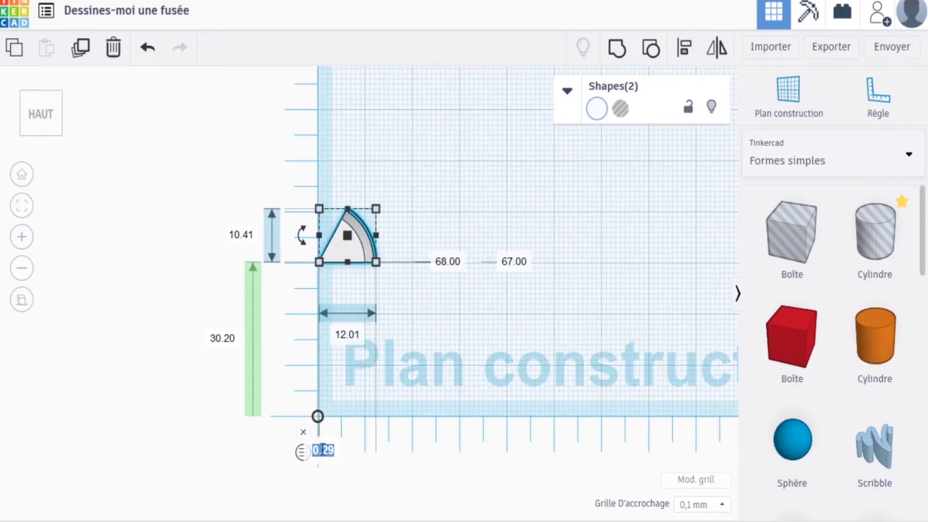
pyautogui.press('Return')
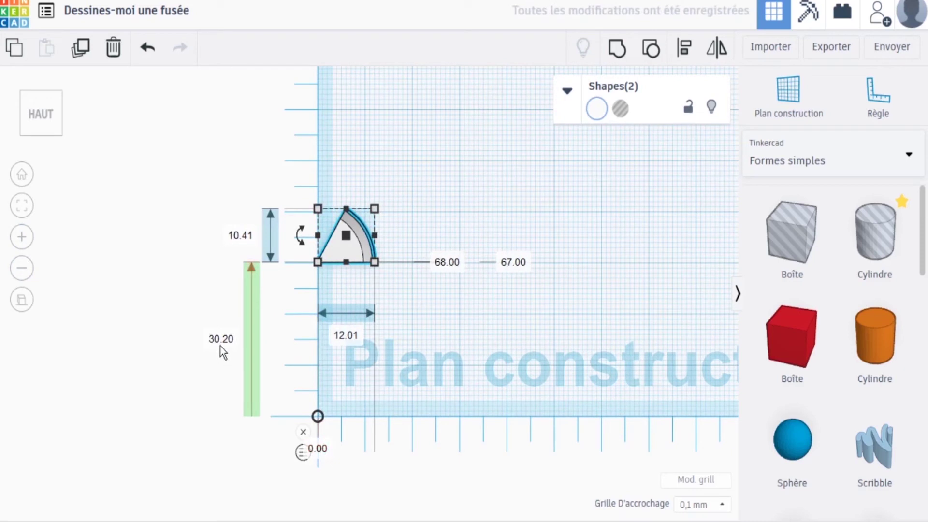
pyautogui.press('Return')
# Duplicate the striped wedge, place the copy outside the workplane's edge, and rotate it 60°.
pyautogui.moveTo(259, 180); pyautogui.dragTo(419, 313)
pyautogui.moveTo(338, 251); pyautogui.dragTo(198, 250)
pyautogui.hotkey('ctrl', 'z')
pyautogui.click(153, 236)
pyautogui.write('60')
pyautogui.press('Return')
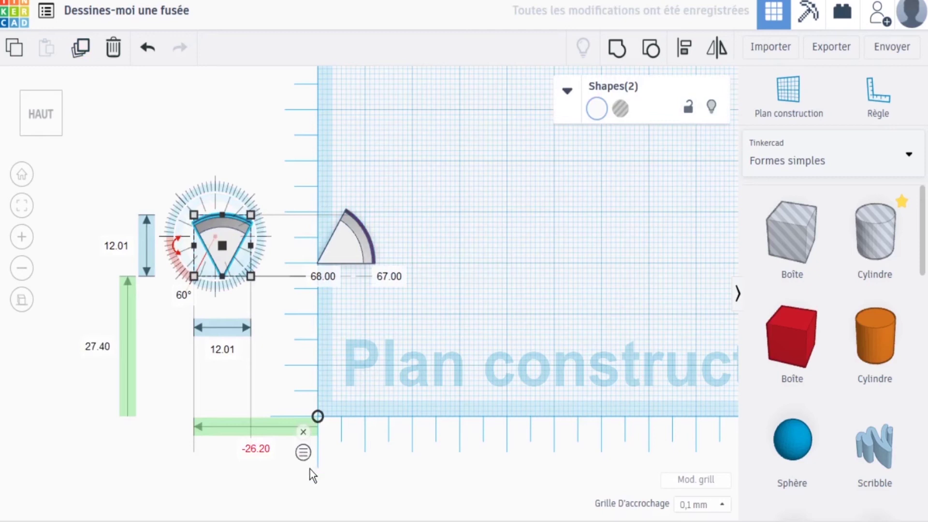
# Place the rotated wedge with its midpoint at 0 mm across and its tip at 30 mm, against the first wedge.
pyautogui.click(303, 452)
pyautogui.click(273, 451)
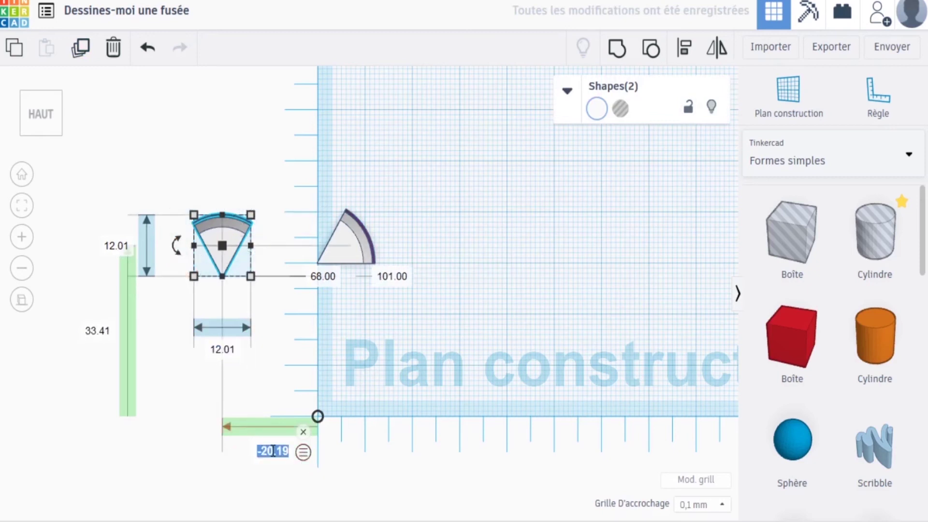
pyautogui.write('0')
pyautogui.press('Return')
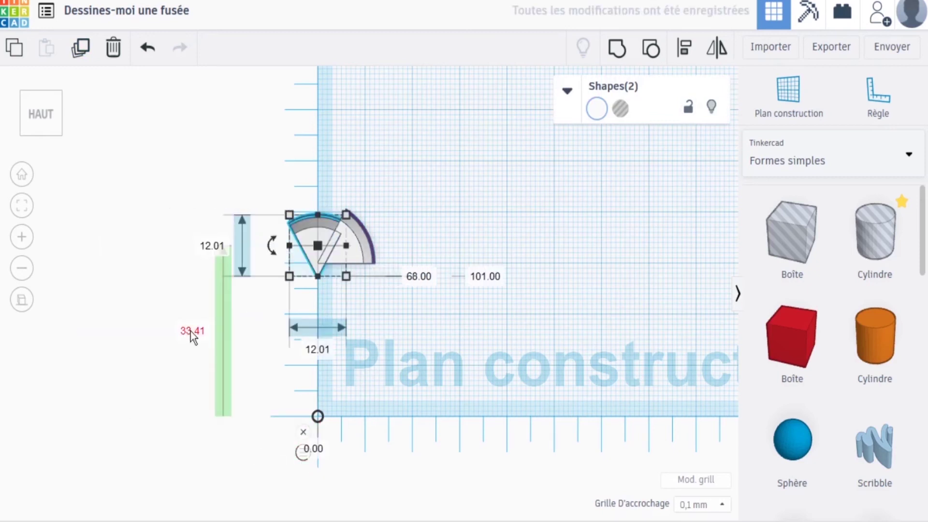
pyautogui.click(303, 468)
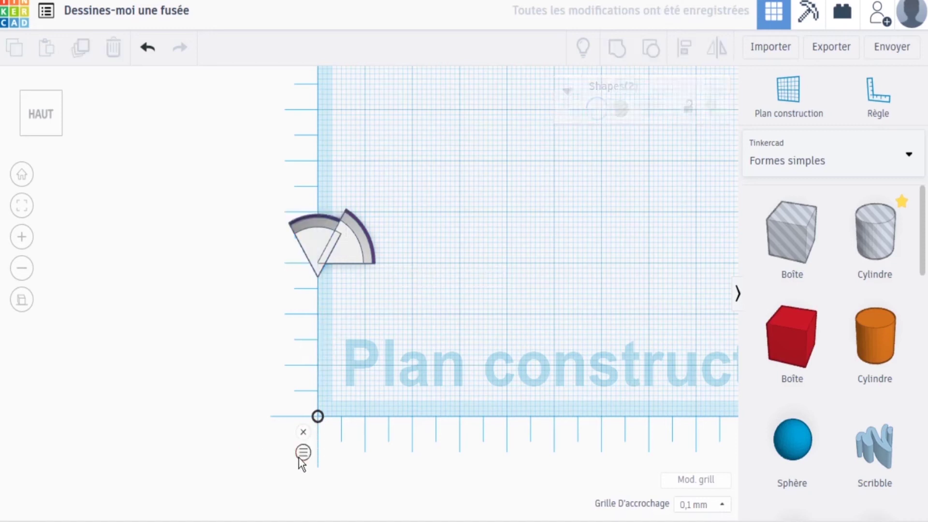
pyautogui.moveTo(312, 279); pyautogui.dragTo(312, 280)
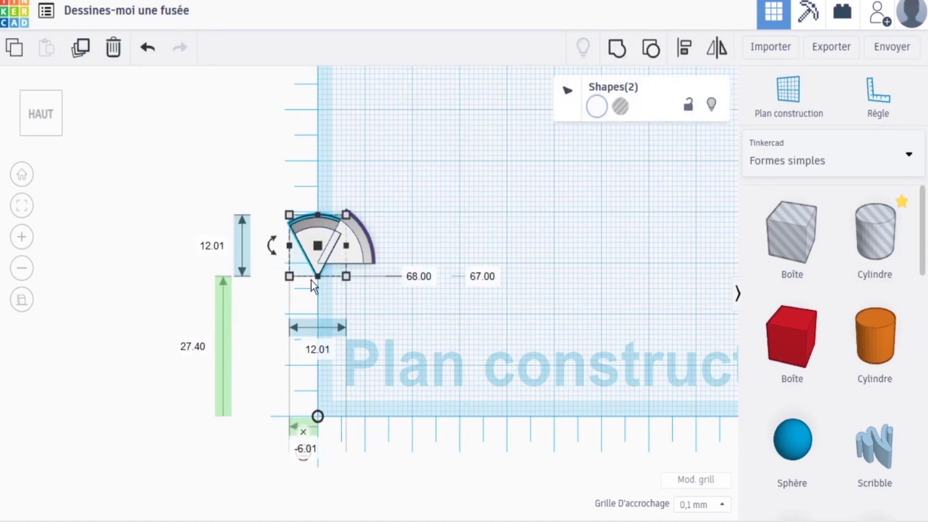
pyautogui.click(186, 352)
pyautogui.write('30')
pyautogui.press('Return')
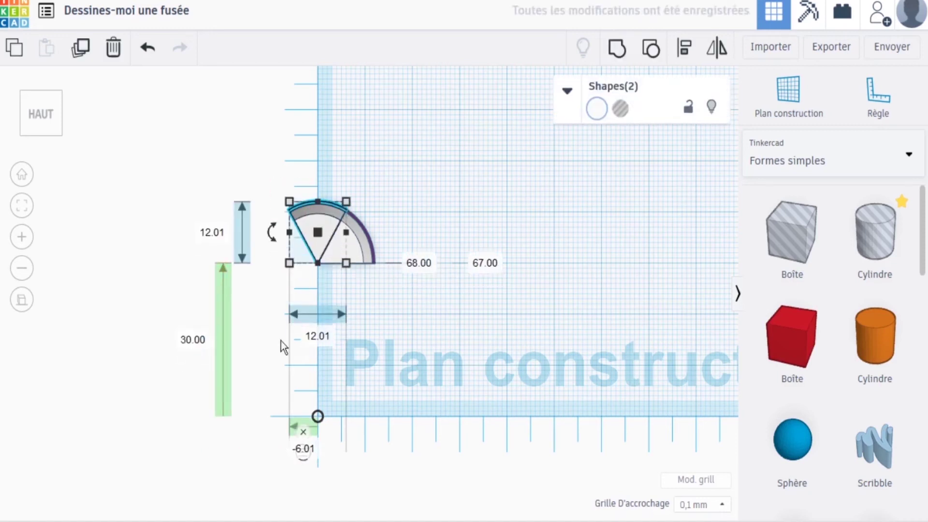
pyautogui.click(406, 336)
# Duplicate the second wedge outside the workplane's edge and rotate the copy another 60°.
pyautogui.moveTo(306, 240); pyautogui.dragTo(203, 235)
pyautogui.click(80, 47)
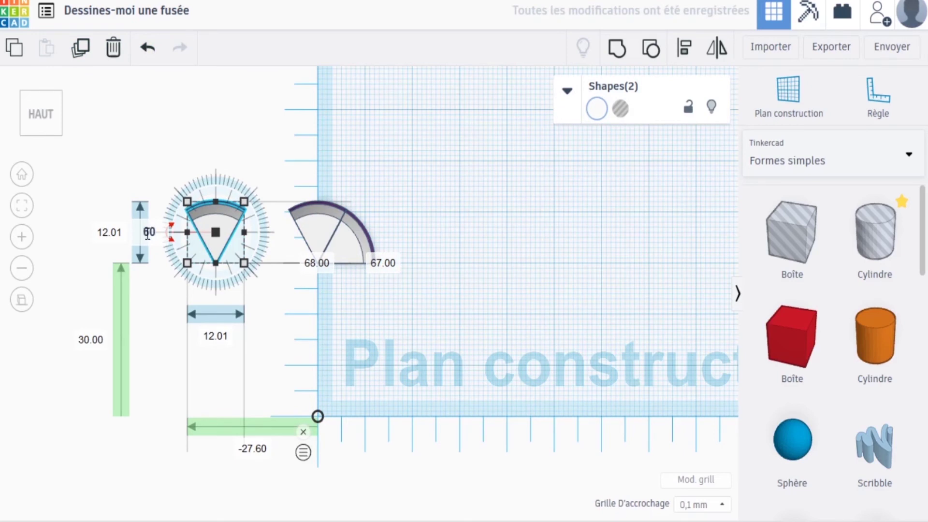
pyautogui.press('Return')
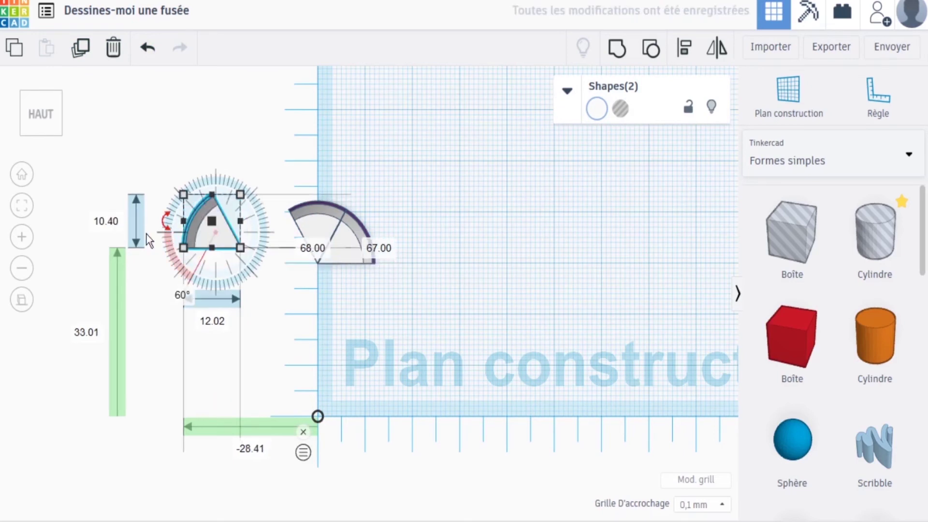
# Set the third wedge's ruler offsets to -12.02 mm across and 30 mm up to complete the half circle.
pyautogui.click(305, 453)
pyautogui.click(305, 453)
pyautogui.click(173, 149)
pyautogui.moveTo(173, 160); pyautogui.dragTo(244, 280)
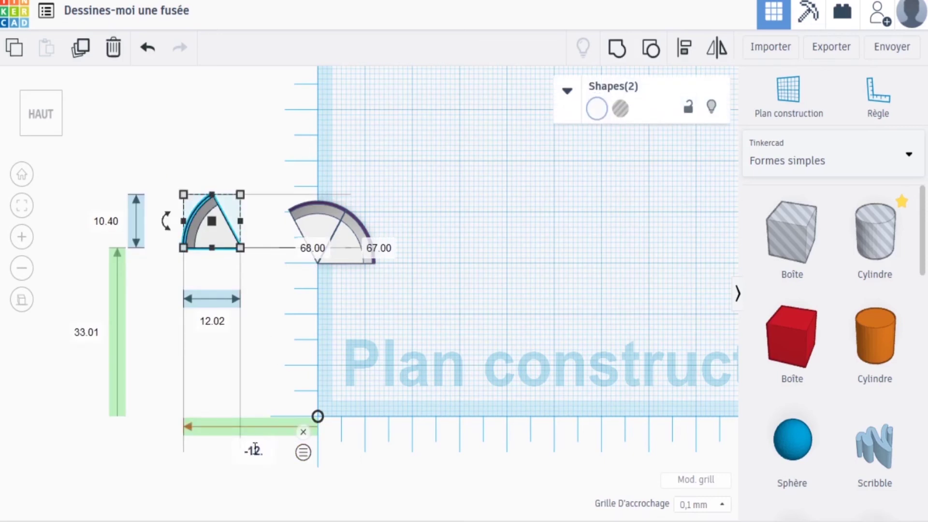
pyautogui.press('Return')
pyautogui.click(166, 334)
pyautogui.write('30')
pyautogui.press('Return')
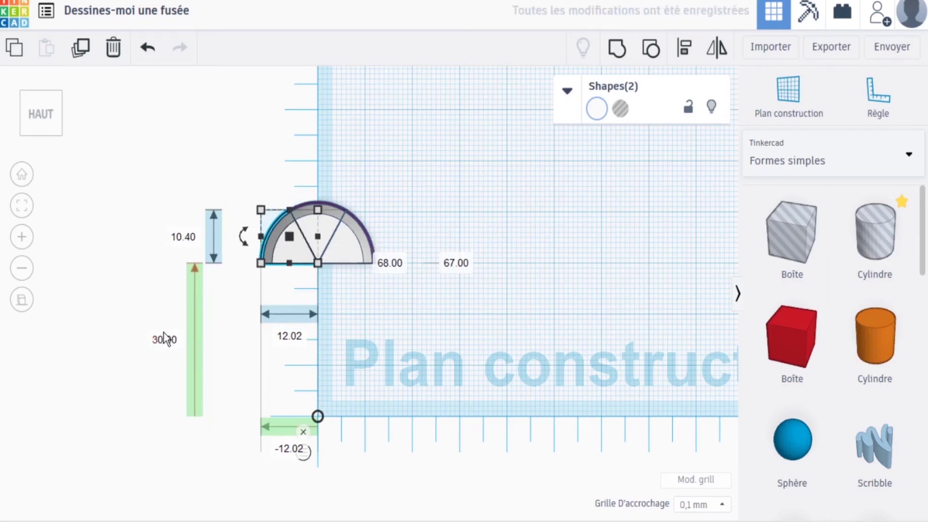
# Duplicate all six shapes of the striped half circle and move the copy above the original.
pyautogui.moveTo(235, 170); pyautogui.dragTo(382, 293)
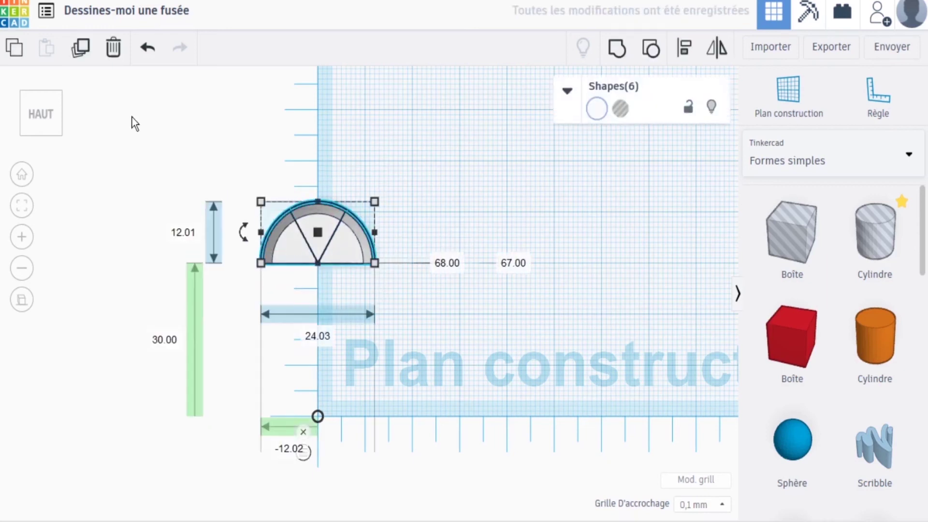
pyautogui.hotkey('ctrl', 'd')
pyautogui.moveTo(282, 247); pyautogui.dragTo(278, 158)
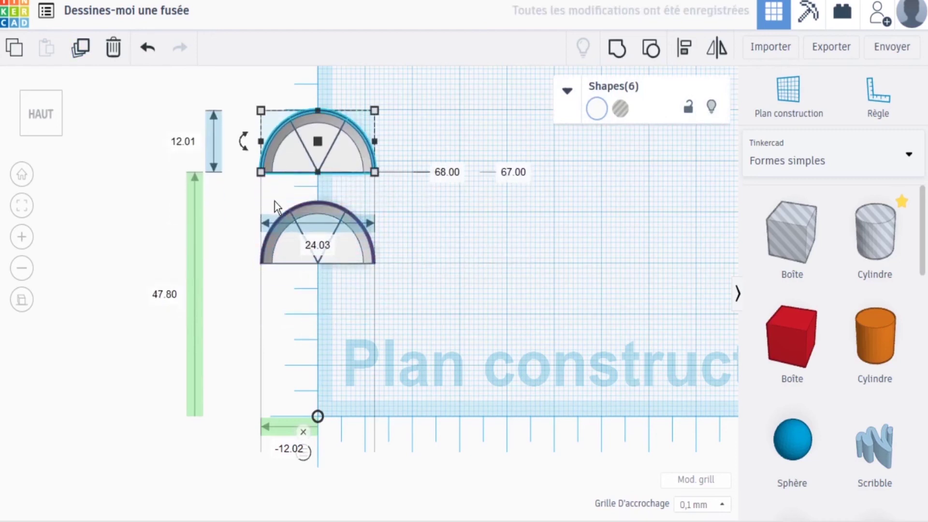
# Rotate the copied striped half circle 180°.
pyautogui.click(240, 143)
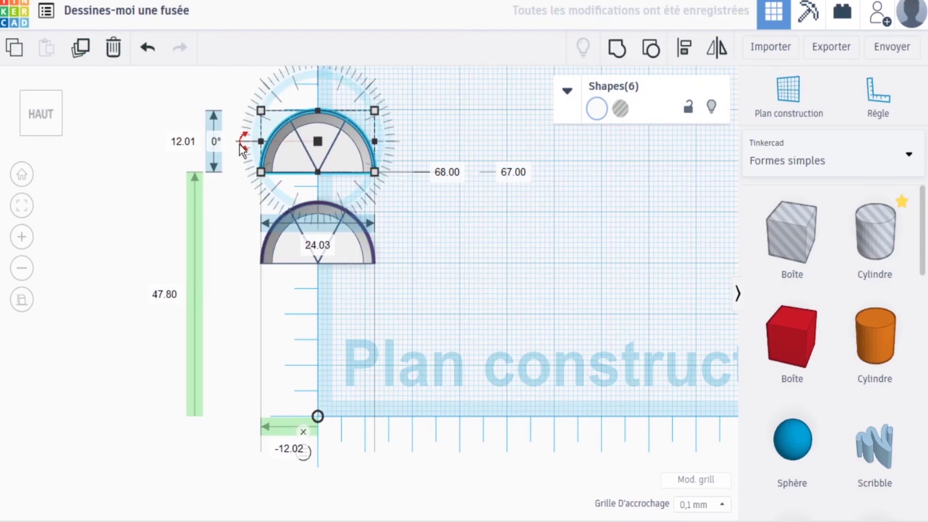
pyautogui.click(215, 142)
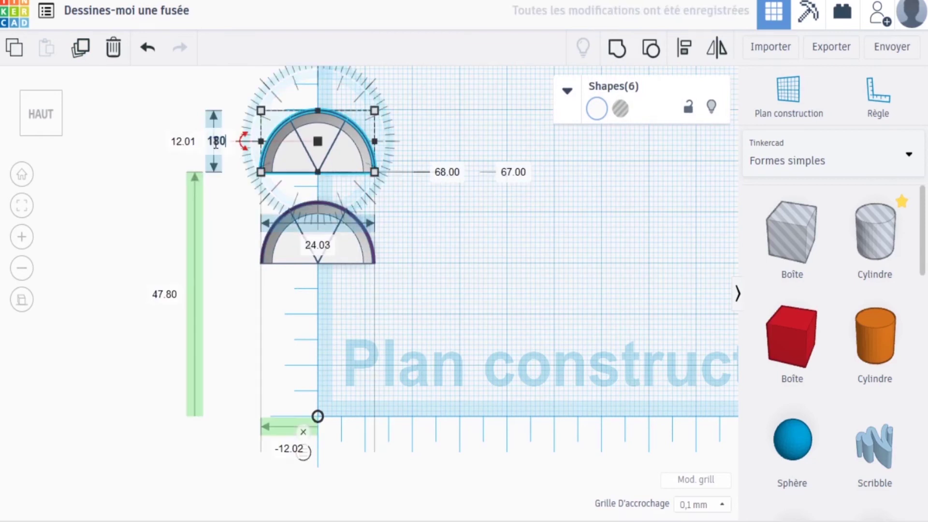
pyautogui.write('180')
pyautogui.press('Return')
# Move the rotated half circle against the original and set its ruler offset to 17.99 mm to complete the circle.
pyautogui.moveTo(279, 126); pyautogui.dragTo(285, 279)
pyautogui.click(177, 371)
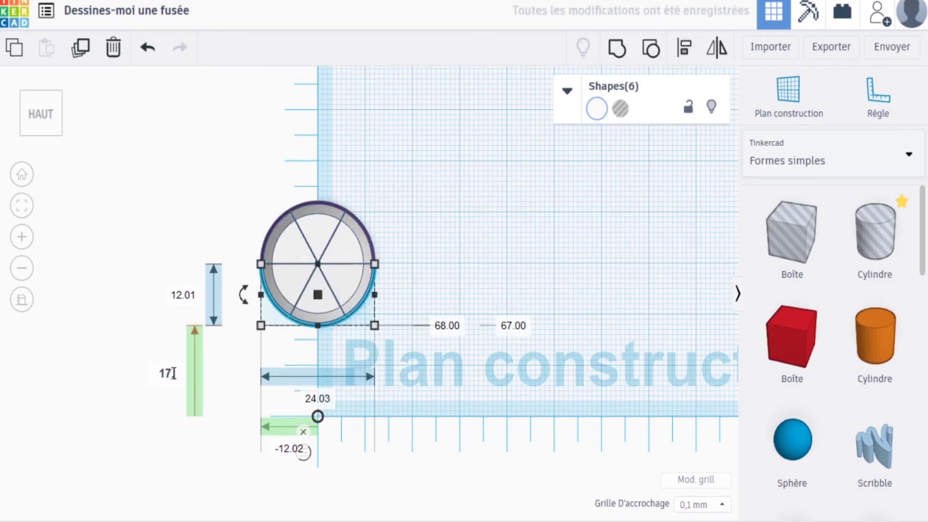
pyautogui.write('17.99')
pyautogui.press('Return')
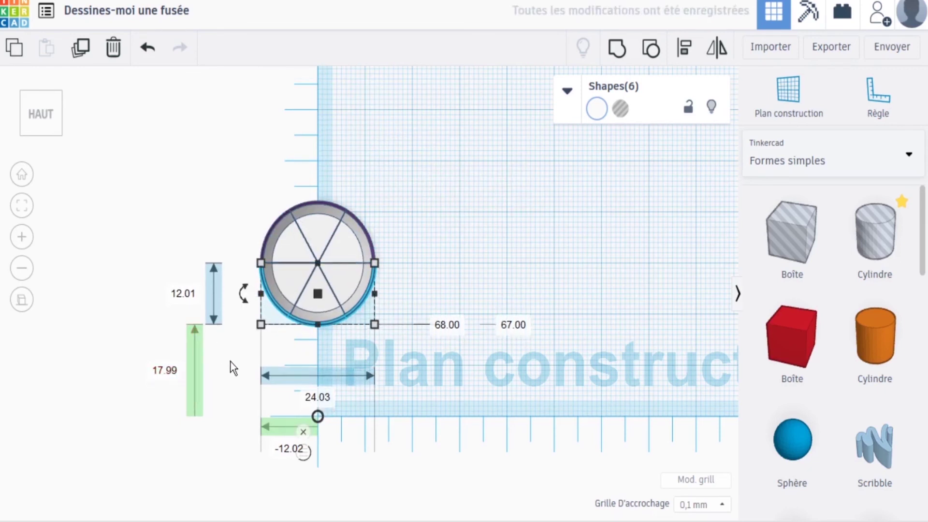
pyautogui.click(219, 343)
pyautogui.moveTo(223, 171); pyautogui.dragTo(333, 266)
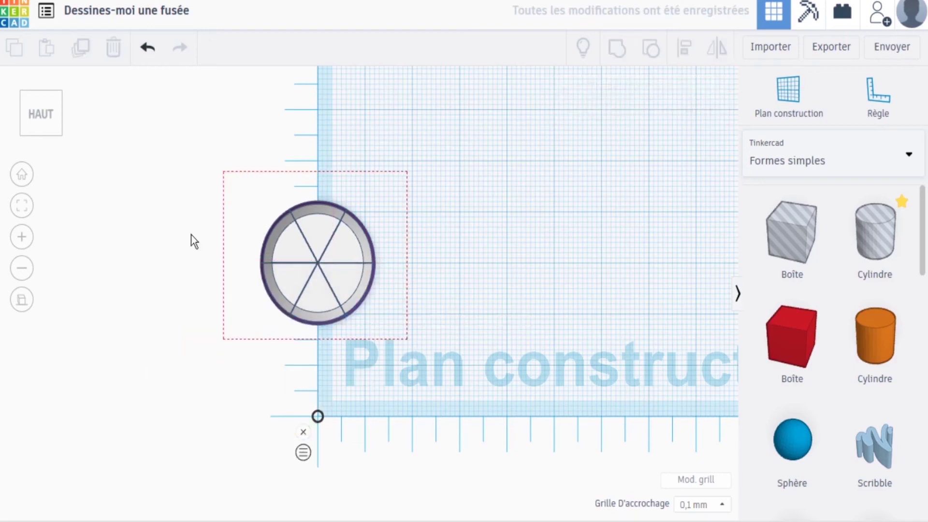
pyautogui.moveTo(190, 234); pyautogui.dragTo(148, 226)
pyautogui.click(148, 227)
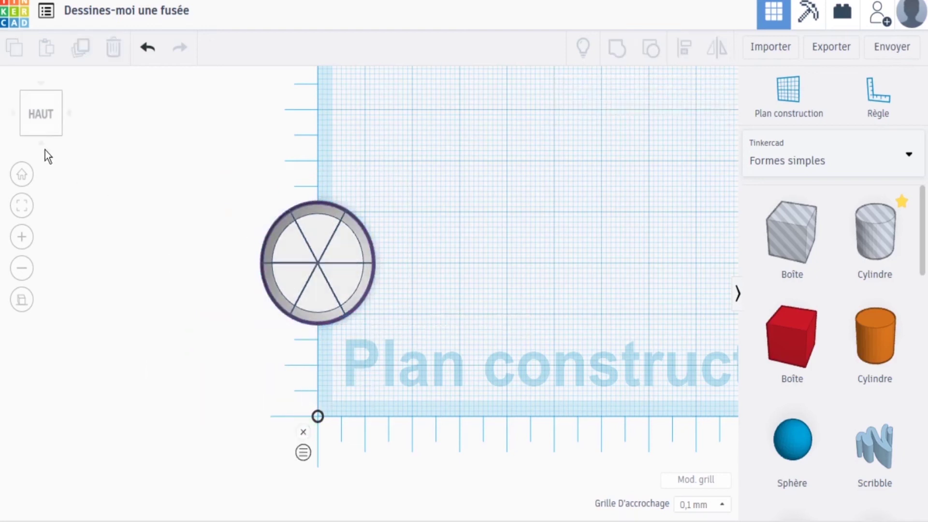
# Swap the colours of the front wedge, making its white bands purple and its purple bands white.
pyautogui.click(23, 276)
pyautogui.click(22, 276)
pyautogui.click(23, 276)
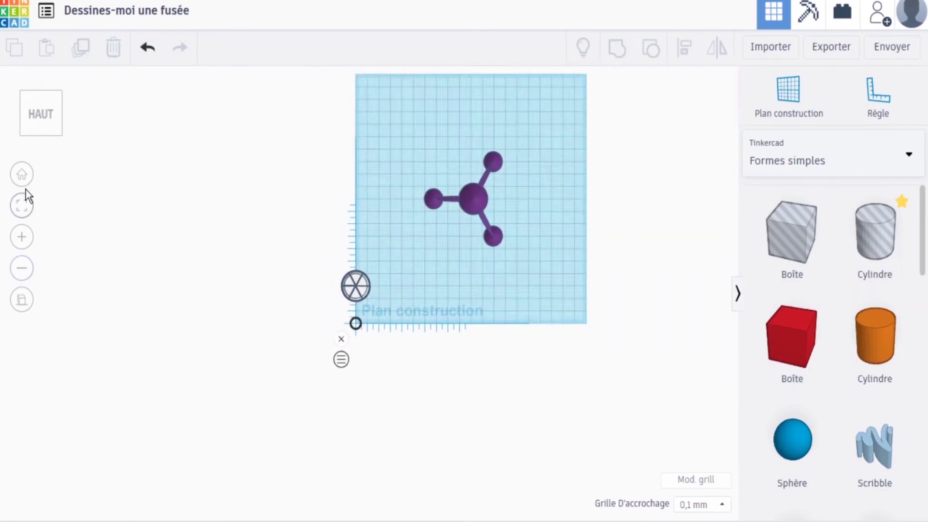
pyautogui.click(22, 300)
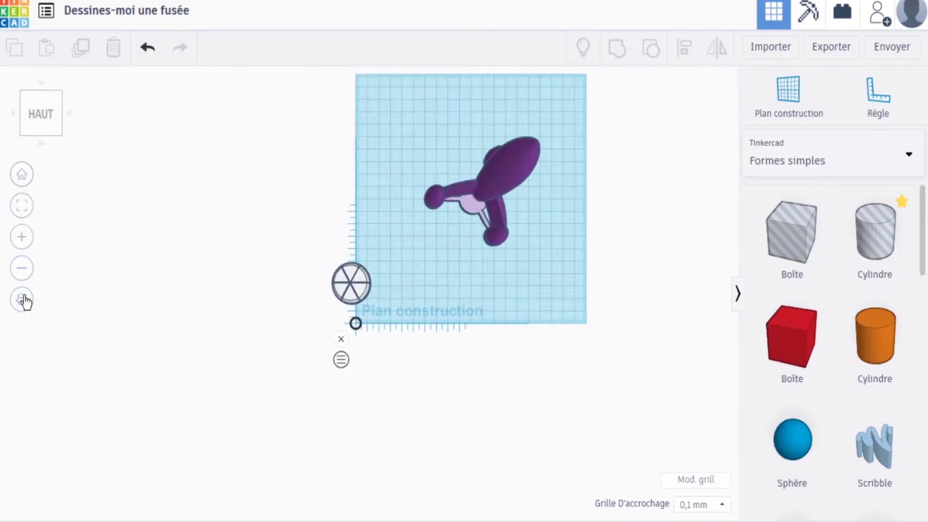
pyautogui.click(42, 120)
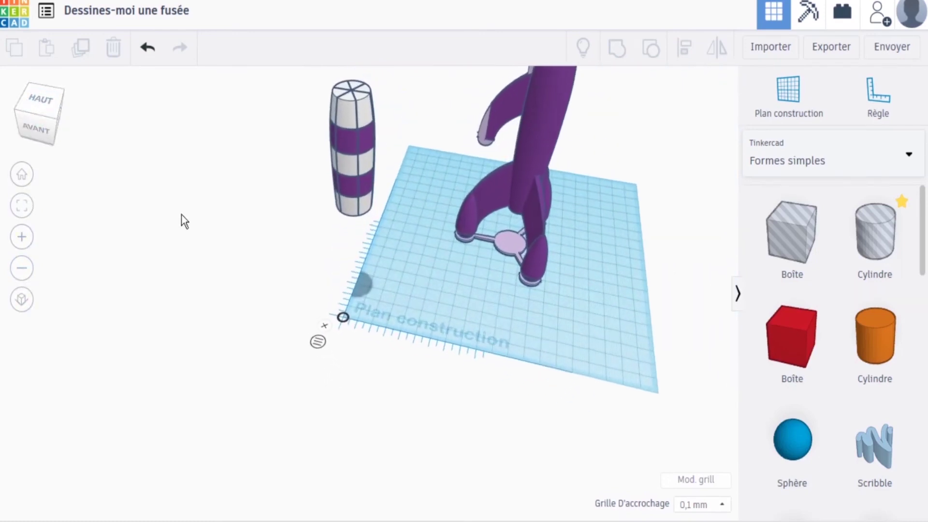
pyautogui.click(23, 238)
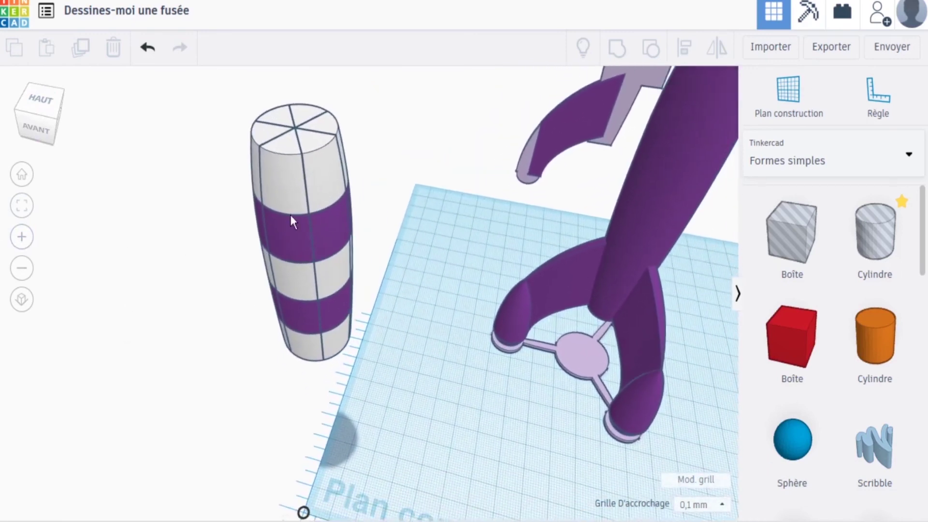
pyautogui.click(290, 185)
pyautogui.click(595, 110)
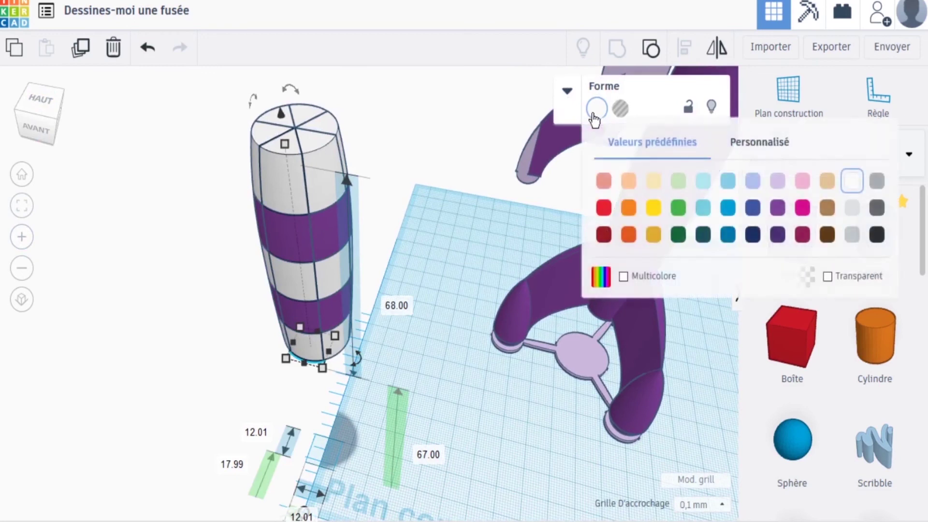
pyautogui.click(777, 208)
pyautogui.click(303, 240)
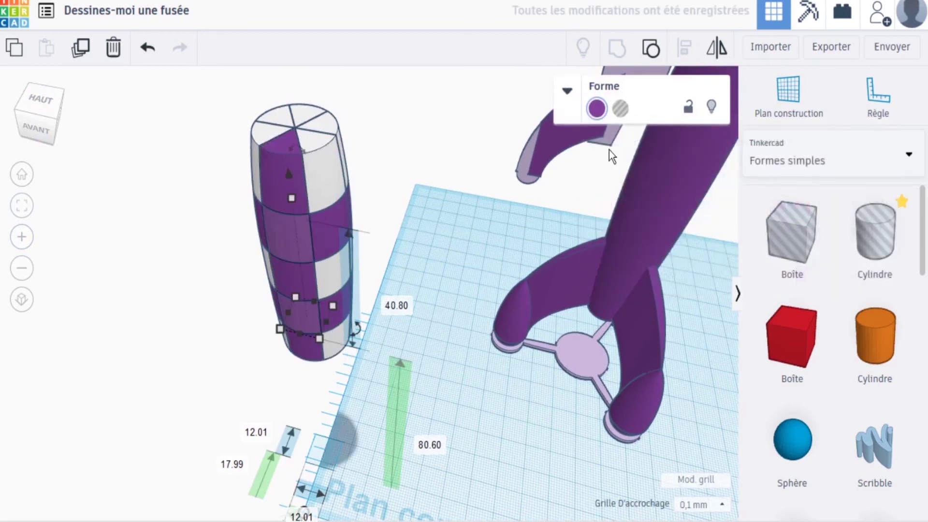
pyautogui.click(597, 108)
pyautogui.click(851, 180)
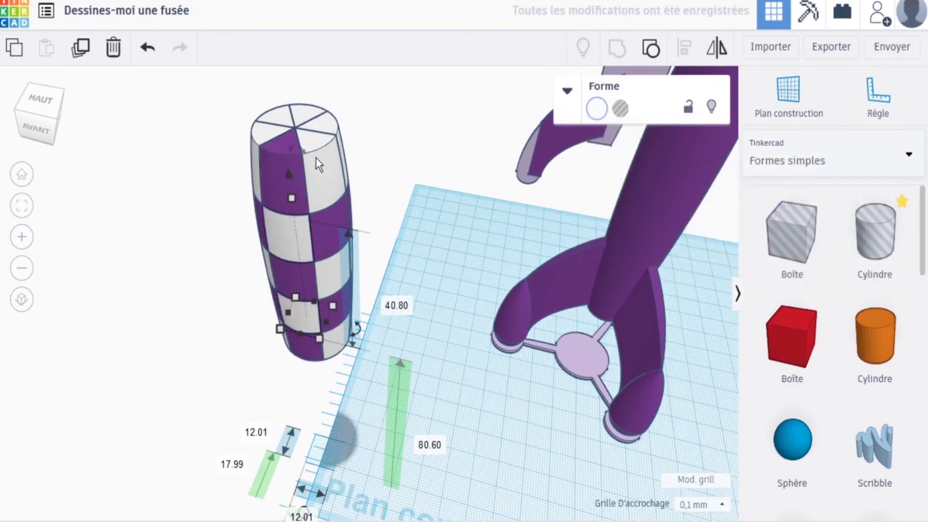
# Recolour the white bands of the other two alternate wedges purple.
pyautogui.click(324, 126)
pyautogui.click(599, 111)
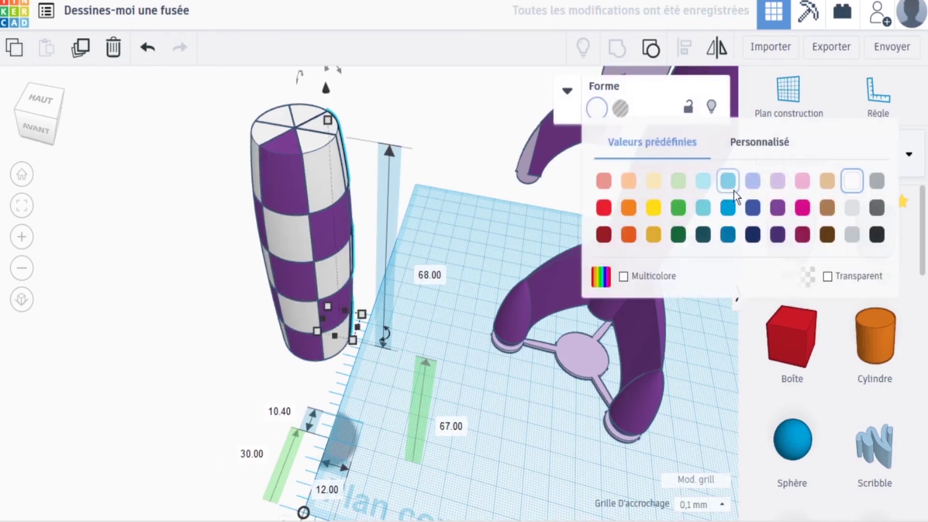
pyautogui.click(774, 203)
pyautogui.click(282, 120)
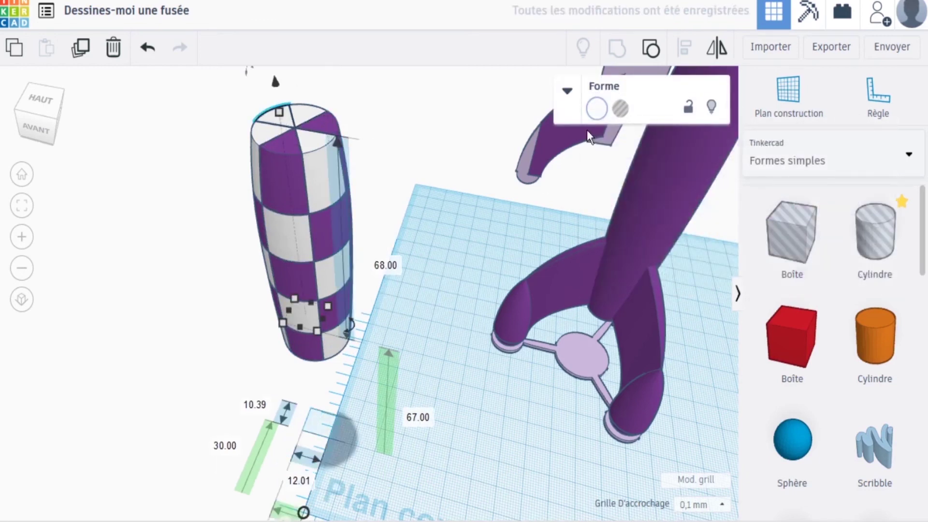
pyautogui.click(597, 108)
pyautogui.click(778, 208)
# Recolour the originally purple bands of those same two wedges white to finish the checkered pattern.
pyautogui.moveTo(40, 126); pyautogui.dragTo(22, 130)
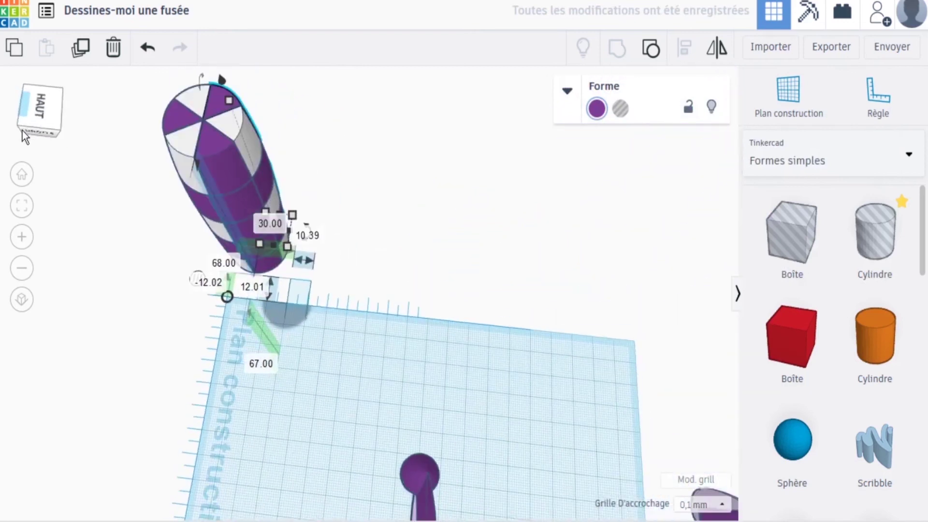
pyautogui.click(246, 193)
pyautogui.click(597, 109)
pyautogui.click(845, 182)
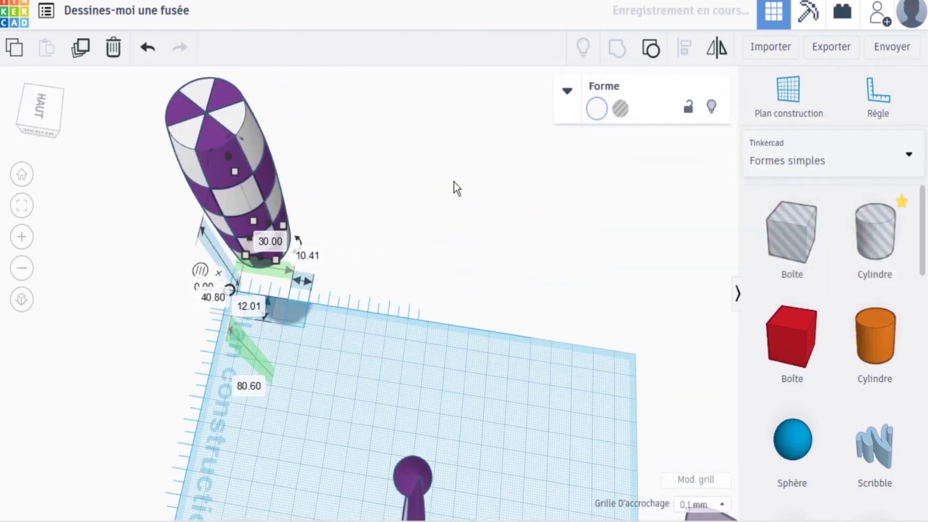
pyautogui.moveTo(54, 124); pyautogui.dragTo(87, 114)
pyautogui.click(493, 159)
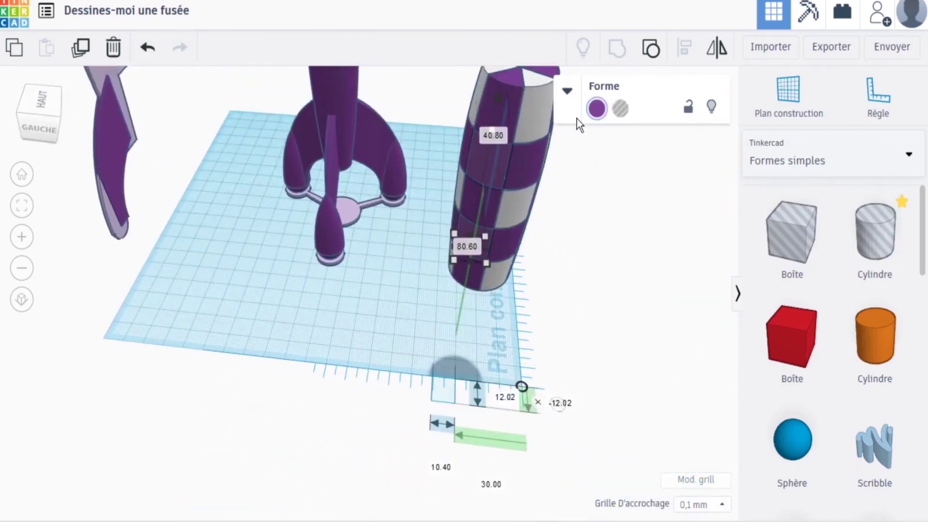
pyautogui.click(596, 109)
pyautogui.click(850, 180)
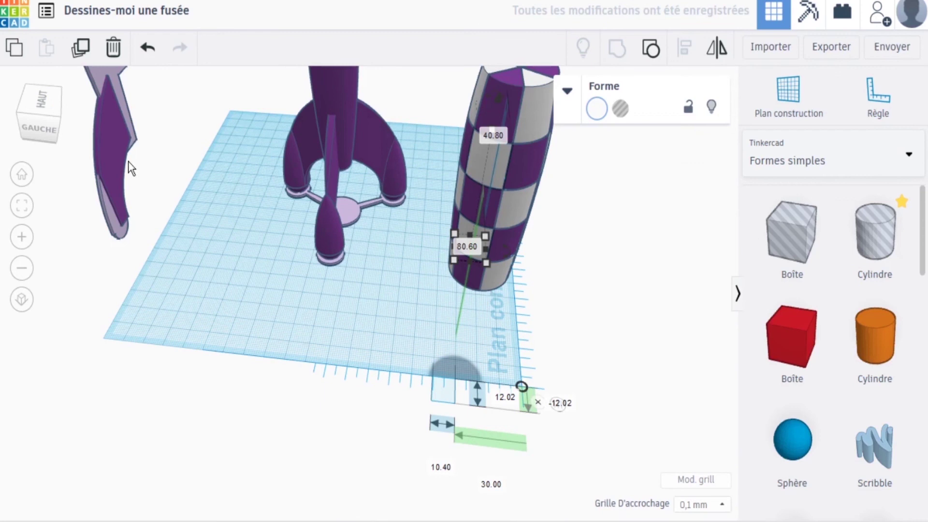
# Move the whole checkered cylinder inward over the workplane.
pyautogui.moveTo(48, 127); pyautogui.dragTo(22, 127)
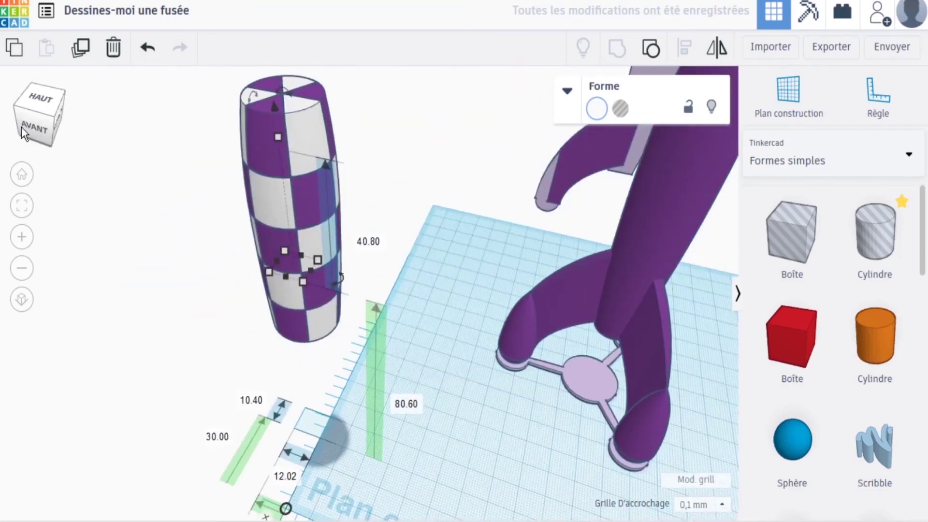
pyautogui.moveTo(218, 85); pyautogui.dragTo(520, 254)
pyautogui.click(21, 183)
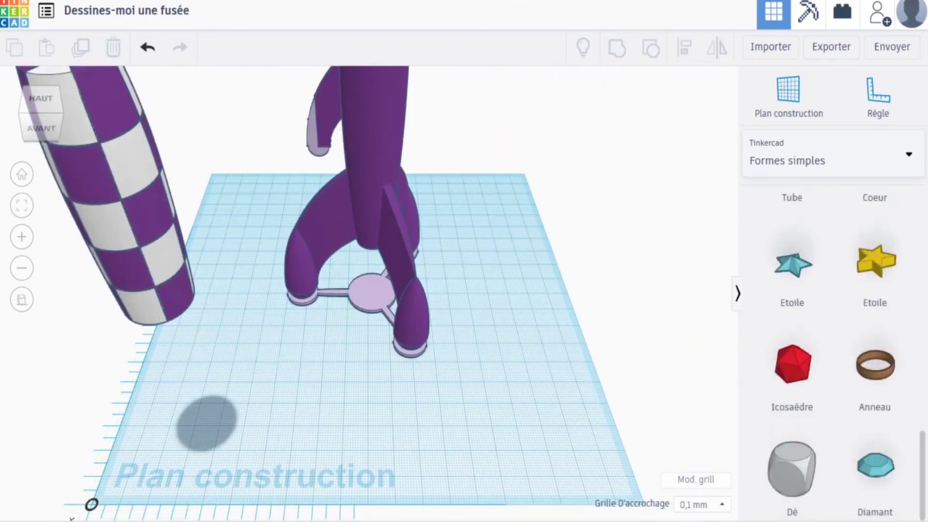
# Place a hole box from the simple shapes on the workplane in front of the rocket.
pyautogui.click(799, 160)
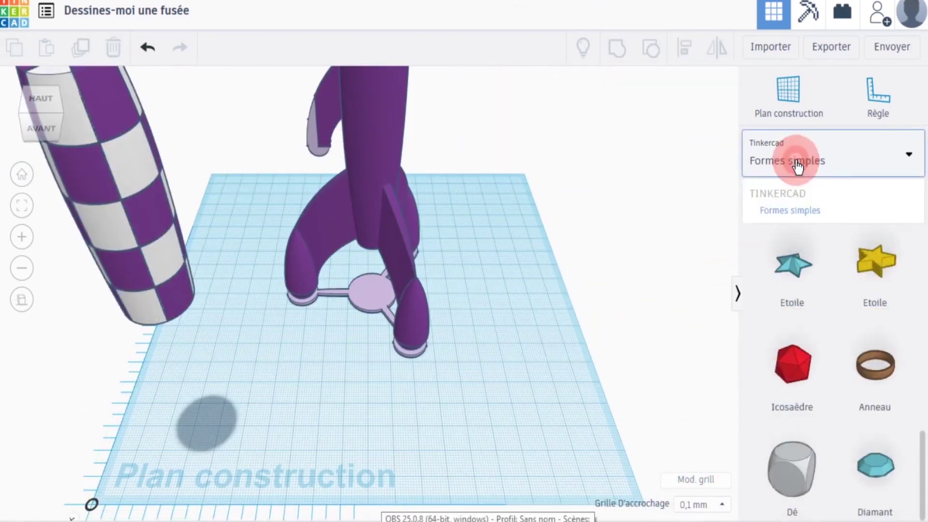
pyautogui.click(915, 476)
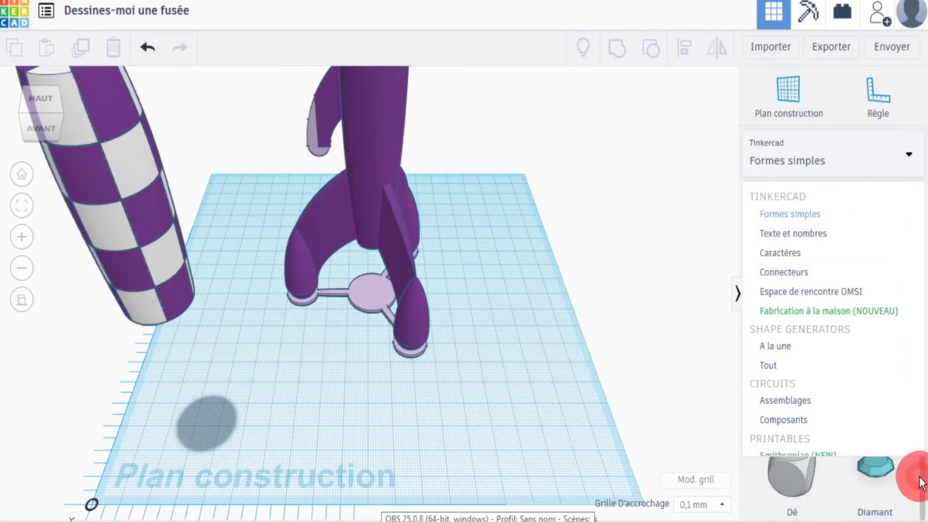
pyautogui.moveTo(922, 480); pyautogui.dragTo(911, 190)
pyautogui.moveTo(792, 227); pyautogui.dragTo(349, 349)
pyautogui.click(401, 400)
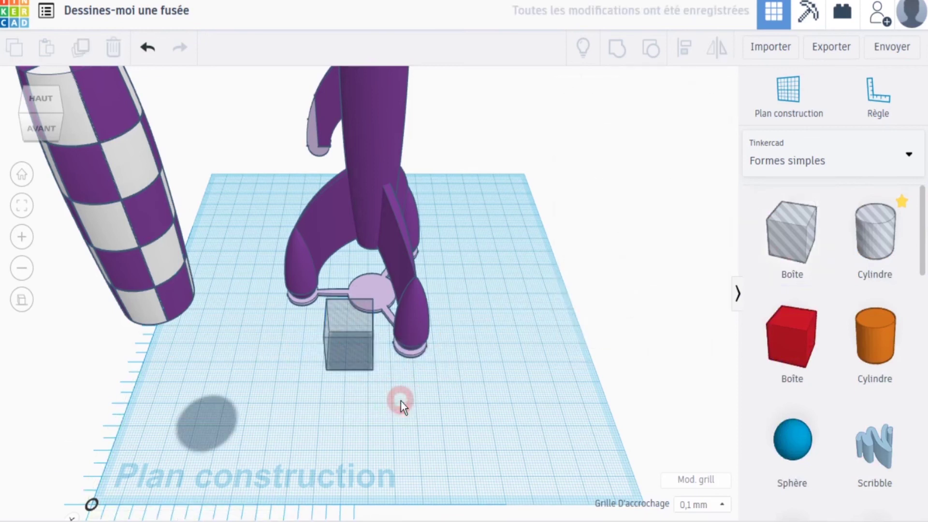
# In a flat front view, move the hole box beside the rocket and raise it level with the lowest fin tab.
pyautogui.click(20, 300)
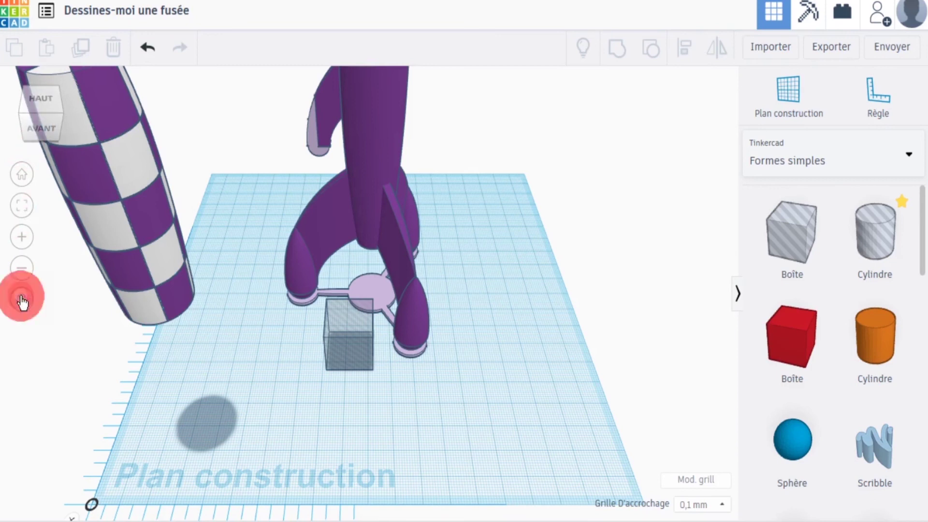
pyautogui.click(42, 126)
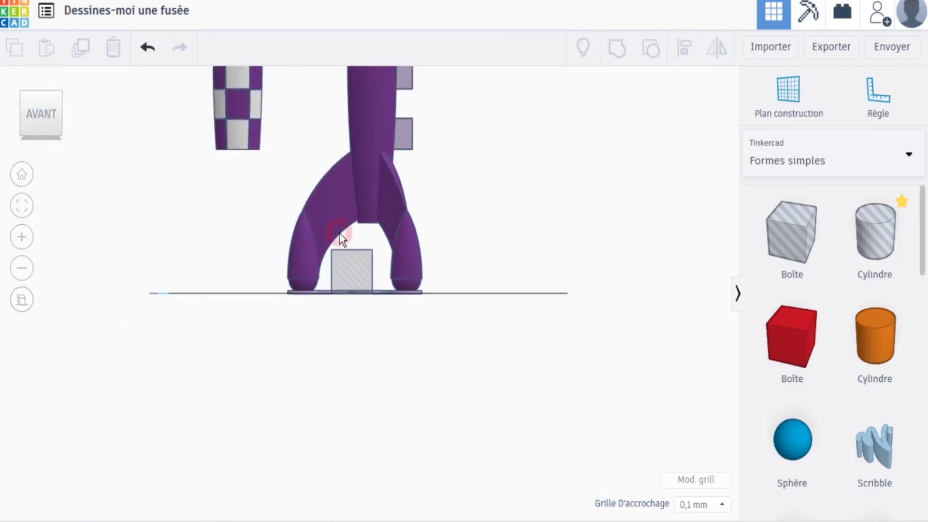
pyautogui.moveTo(350, 258); pyautogui.dragTo(433, 263)
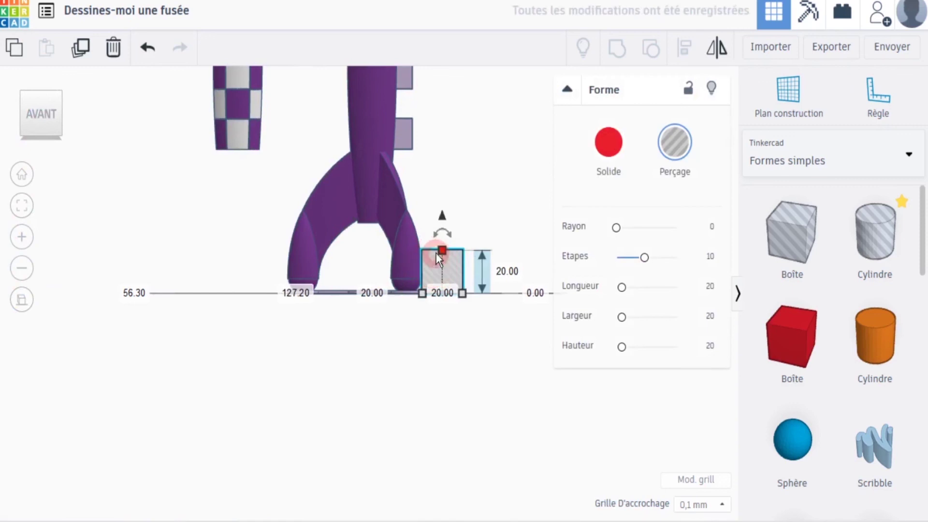
pyautogui.moveTo(442, 214); pyautogui.dragTo(434, 85)
pyautogui.moveTo(333, 180); pyautogui.dragTo(290, 342, button='middle')
pyautogui.click(22, 239)
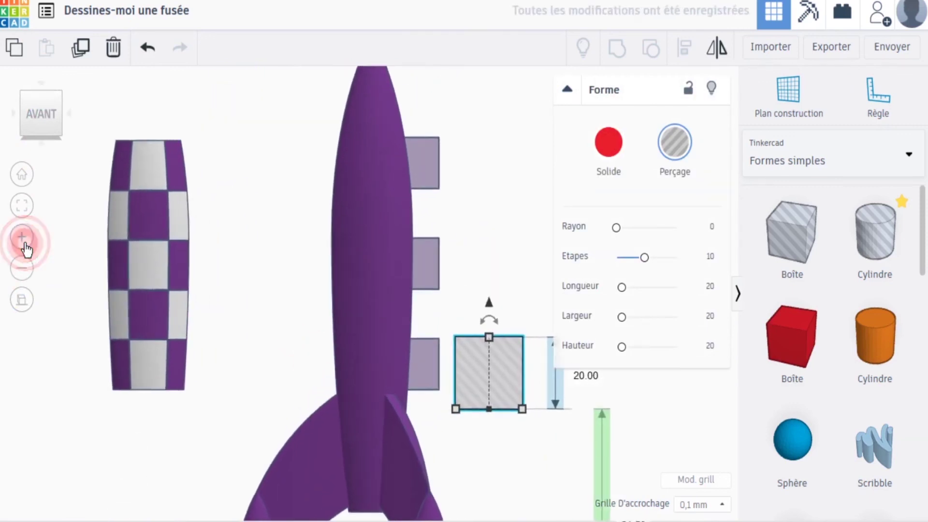
pyautogui.moveTo(493, 390); pyautogui.dragTo(479, 378)
pyautogui.moveTo(494, 316); pyautogui.dragTo(492, 293)
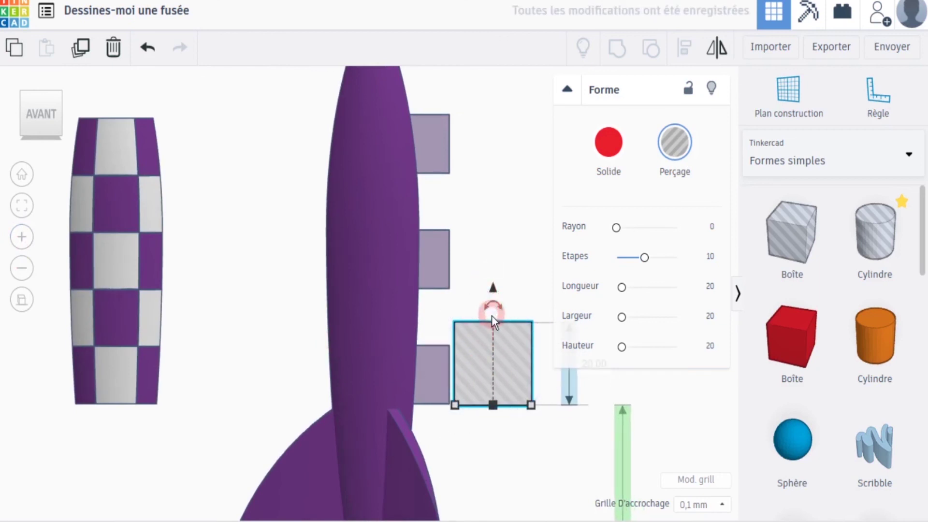
# Set the hole box's height to 70 mm after trying 67 and 69 mm.
pyautogui.click(471, 292)
pyautogui.click(500, 329)
pyautogui.click(565, 95)
pyautogui.click(608, 366)
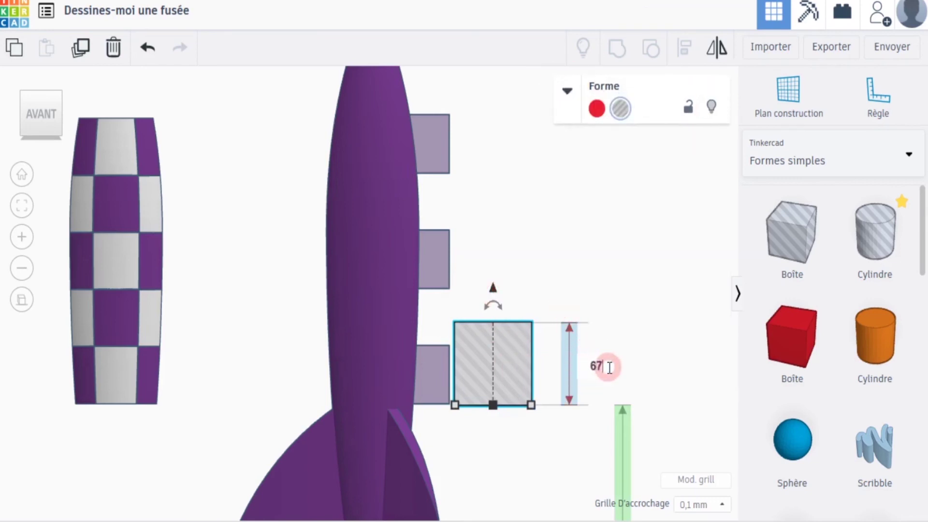
pyautogui.write('67')
pyautogui.press('Return')
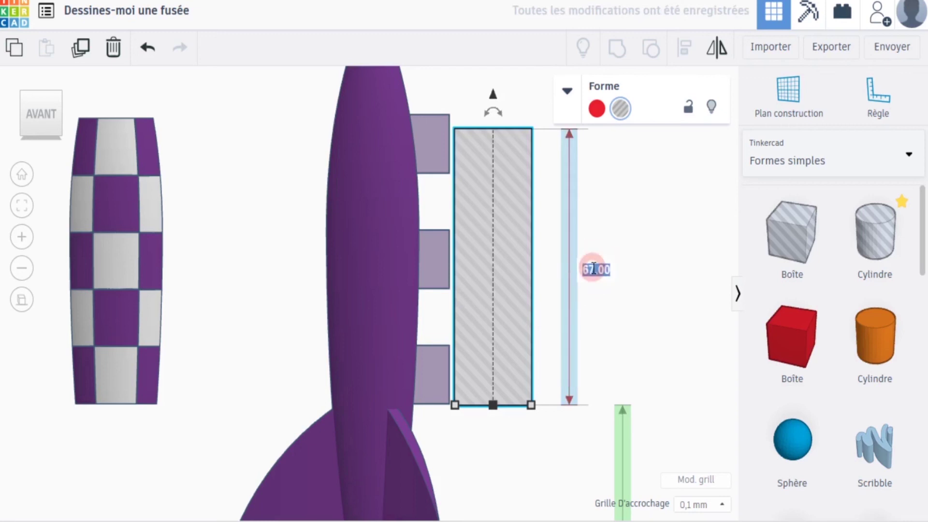
pyautogui.write('69')
pyautogui.press('Return')
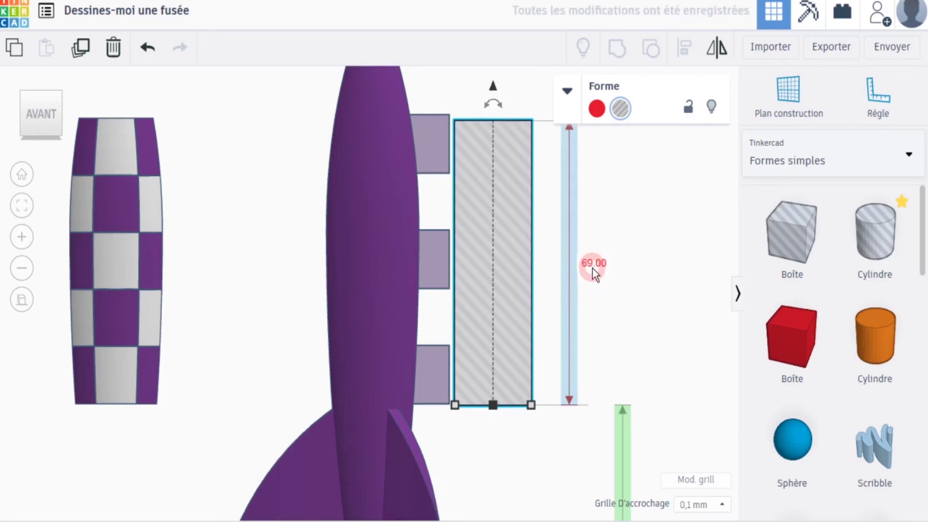
pyautogui.write('70')
pyautogui.press('Return')
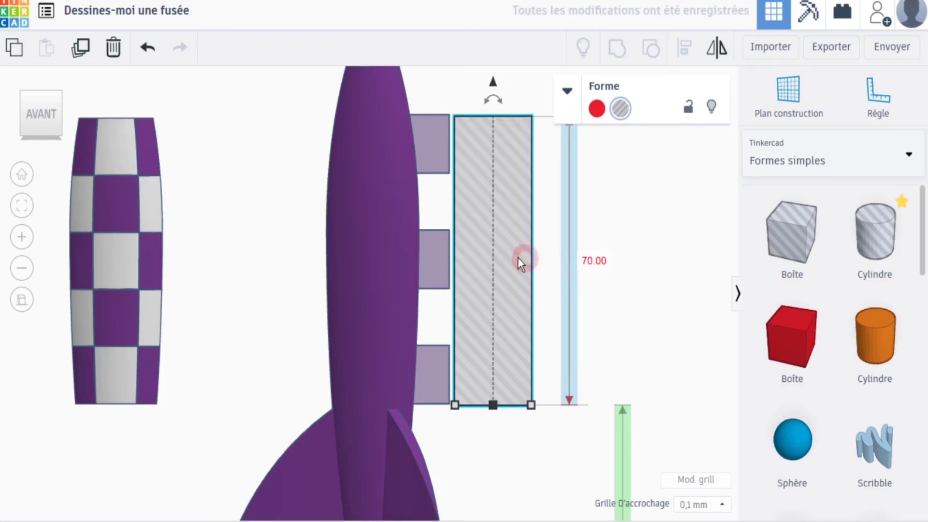
# Set the hole box's elevation above the workplane to 67 mm.
pyautogui.click(286, 239)
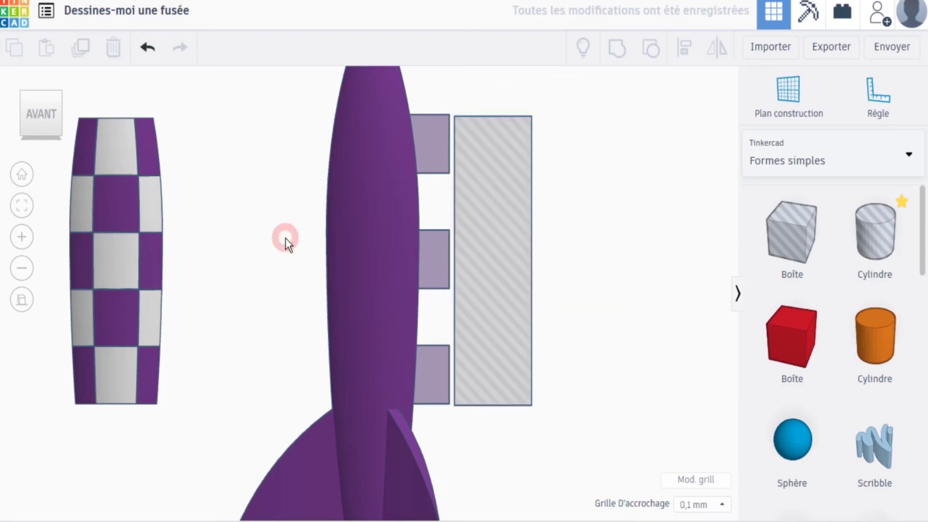
pyautogui.click(485, 306)
pyautogui.click(645, 437)
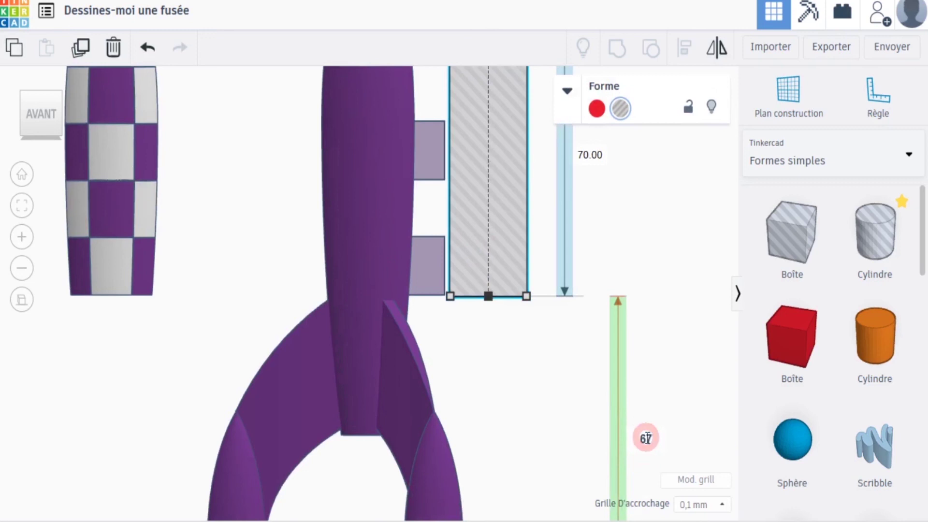
pyautogui.write('67')
pyautogui.press('Return')
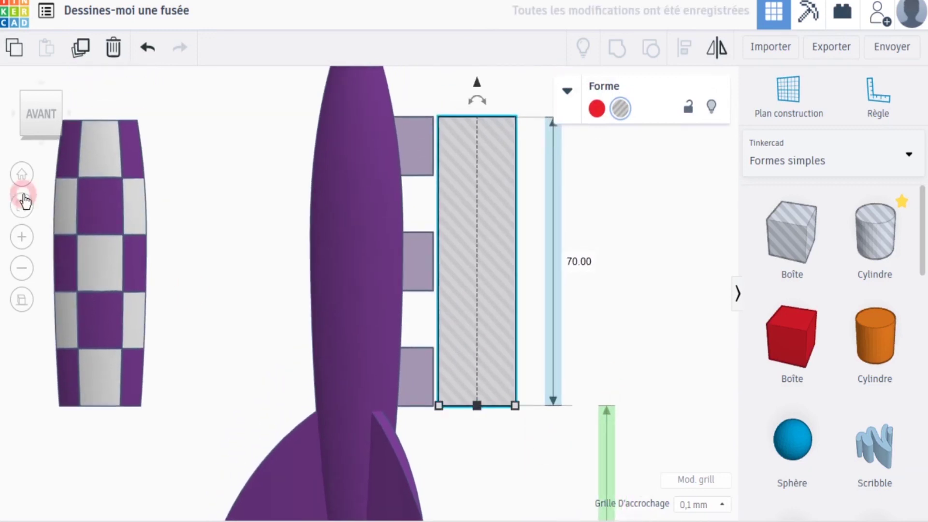
# Align the hole box with the rocket's body so both are centred on each other in both horizontal directions.
pyautogui.click(37, 124)
pyautogui.click(485, 392)
pyautogui.keyDown('shift'); pyautogui.click(382, 296); pyautogui.keyUp('shift')
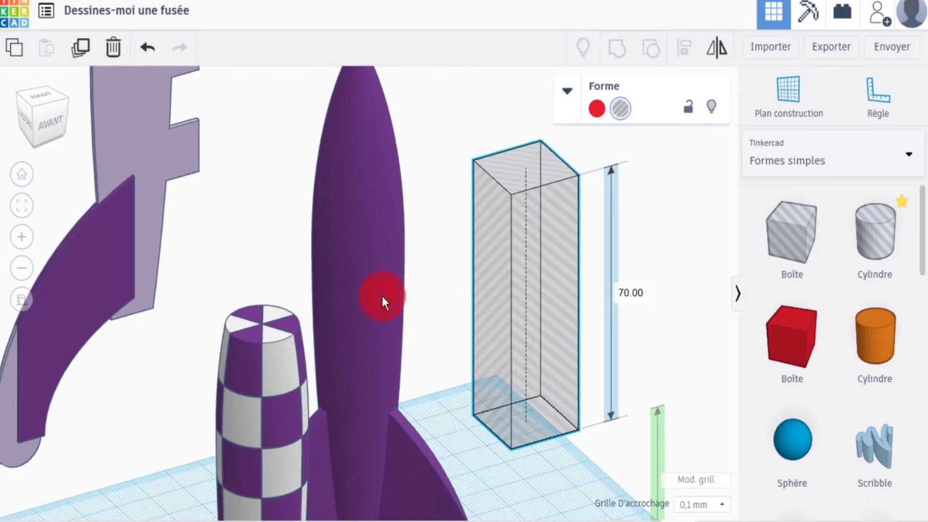
pyautogui.click(684, 47)
pyautogui.click(298, 280)
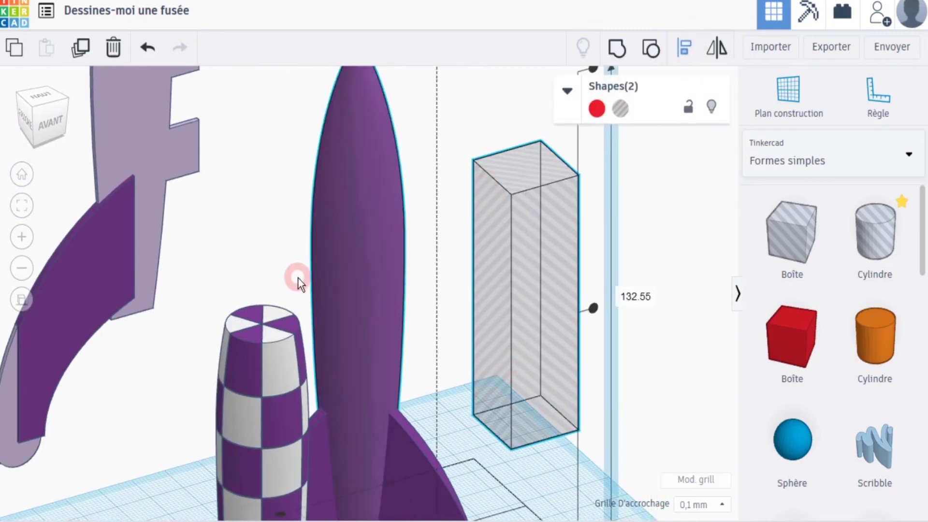
pyautogui.click(22, 268)
pyautogui.click(367, 261)
pyautogui.click(325, 423)
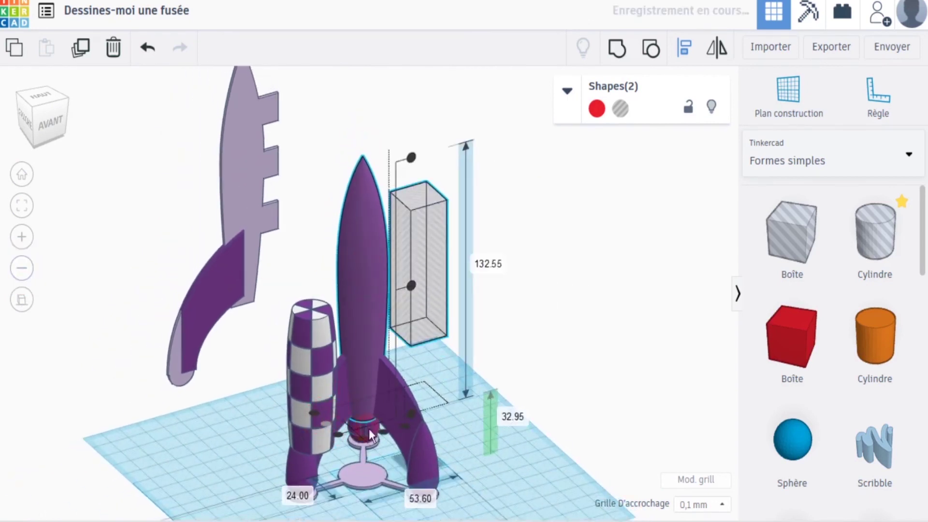
pyautogui.click(382, 431)
pyautogui.click(385, 336)
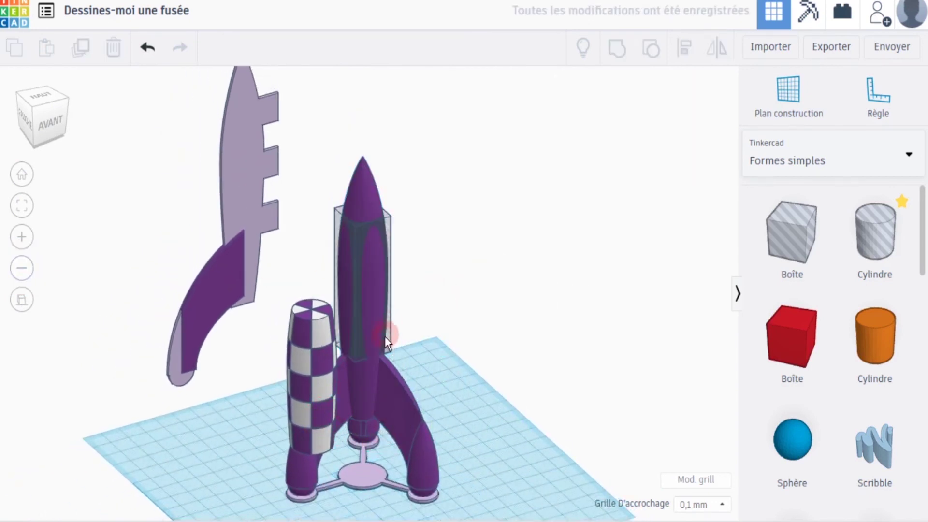
# Widen the hole box to 46 by 49.5 mm around the rocket's body, and group both to cut out the body's middle section.
pyautogui.moveTo(396, 344); pyautogui.dragTo(421, 276, button='middle')
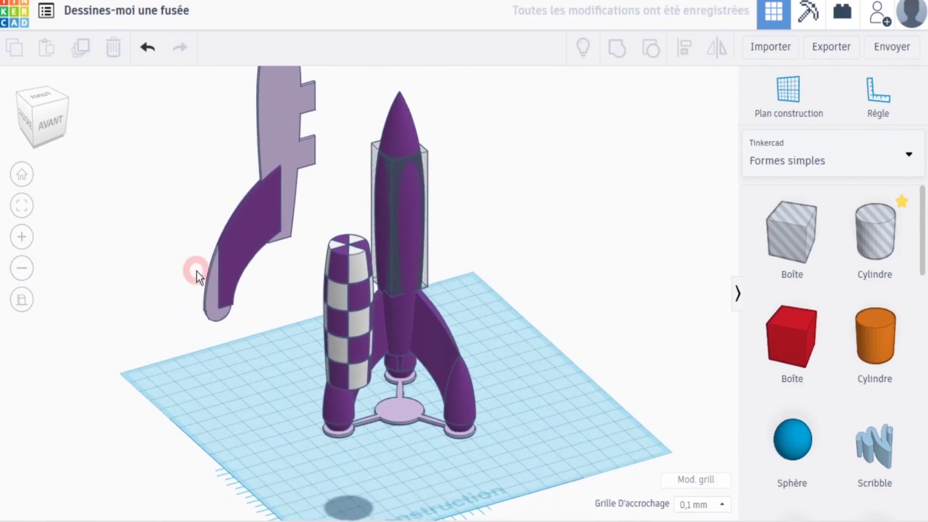
pyautogui.click(425, 282)
pyautogui.moveTo(424, 283); pyautogui.dragTo(461, 295)
pyautogui.moveTo(373, 279); pyautogui.dragTo(331, 274)
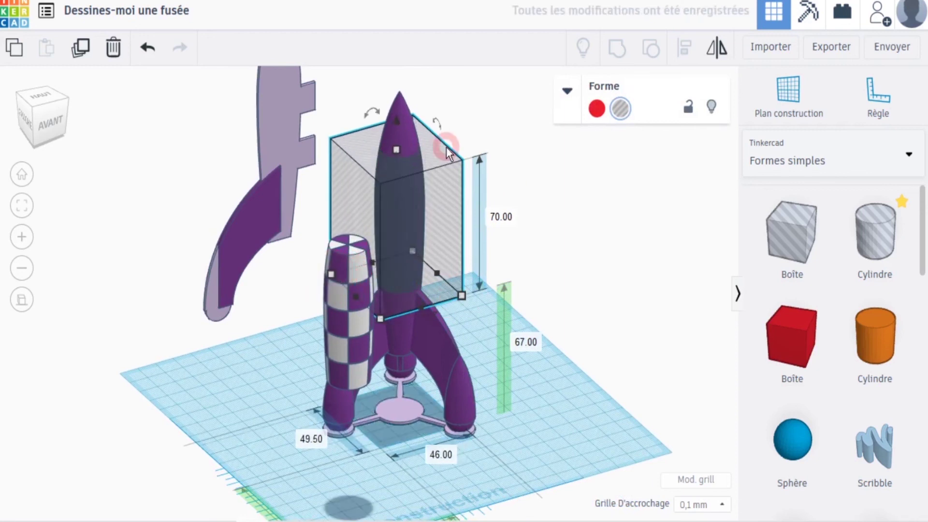
pyautogui.keyDown('shift'); pyautogui.click(403, 112); pyautogui.keyUp('shift')
pyautogui.click(616, 49)
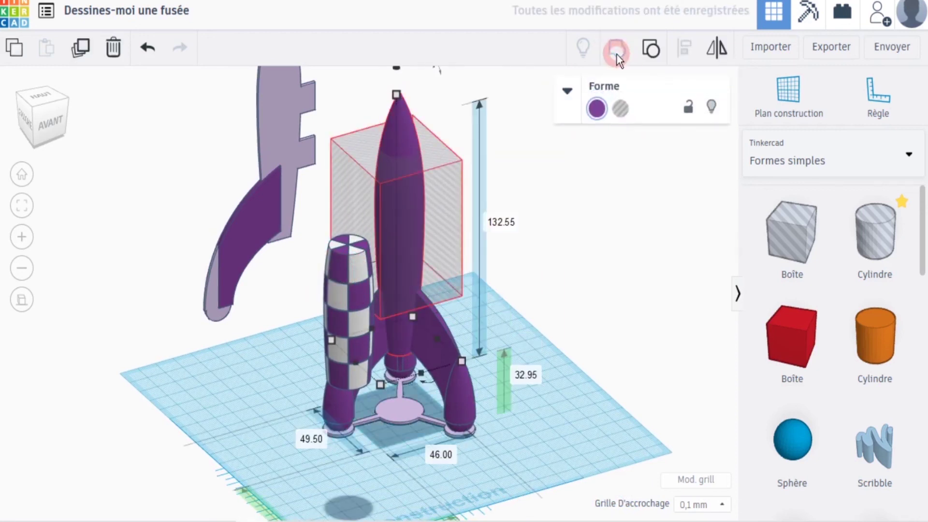
pyautogui.click(517, 277)
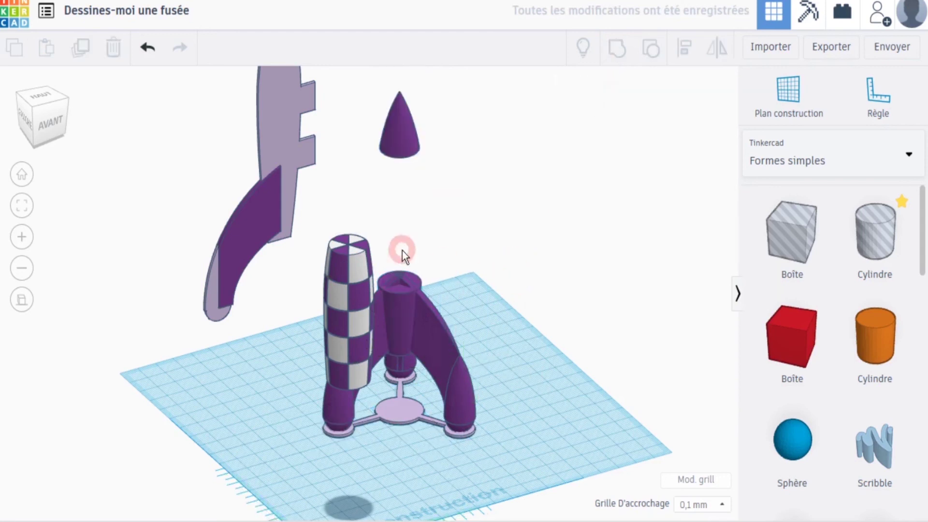
# Select all pieces of the checkered cylinder and move them together into the gap between the nose cone and the rocket's base.
pyautogui.click(21, 299)
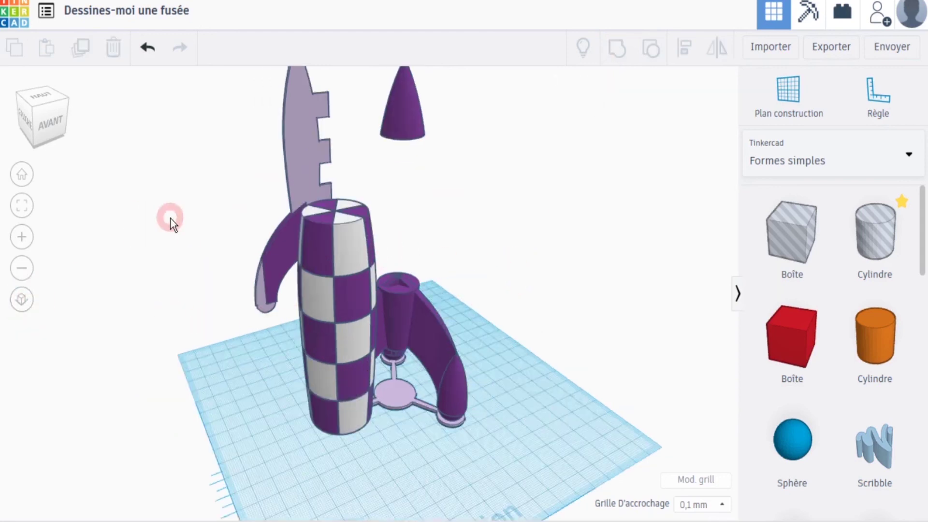
pyautogui.click(22, 268)
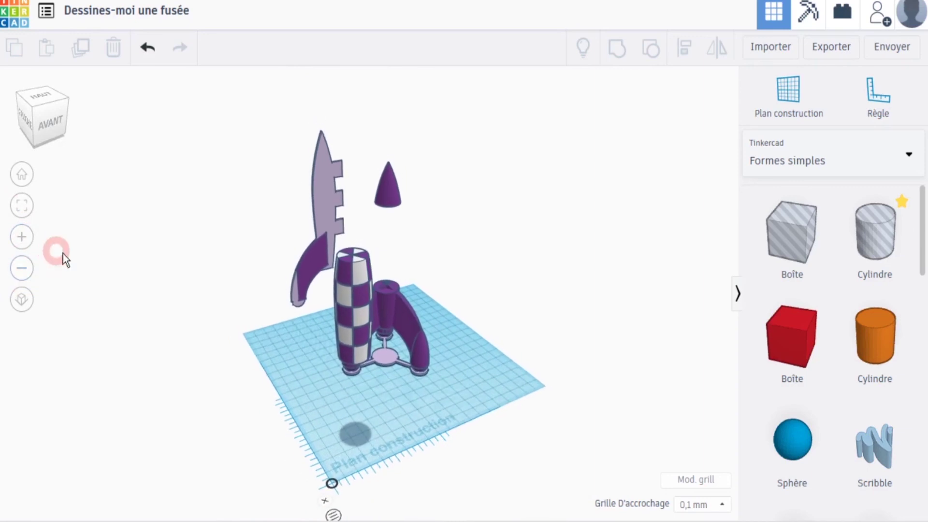
pyautogui.moveTo(43, 100); pyautogui.dragTo(33, 124)
pyautogui.moveTo(228, 182); pyautogui.dragTo(294, 331)
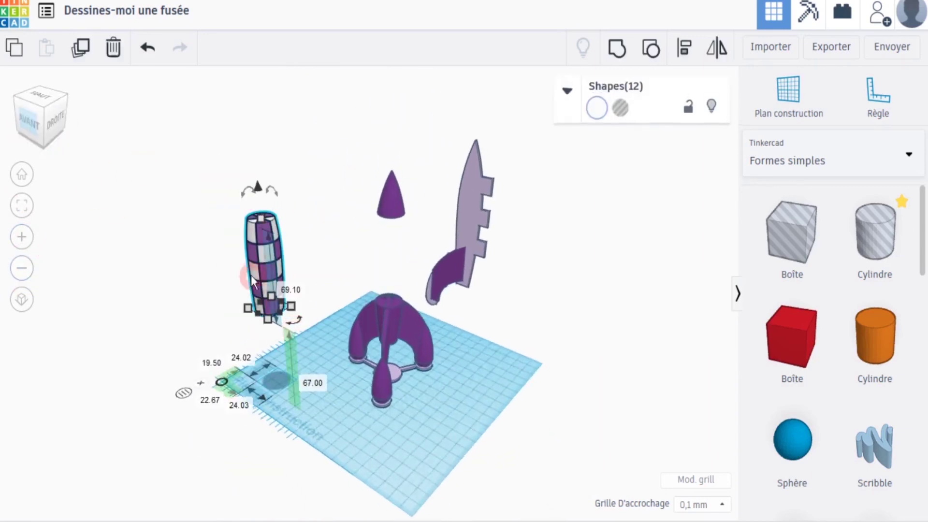
pyautogui.click(33, 240)
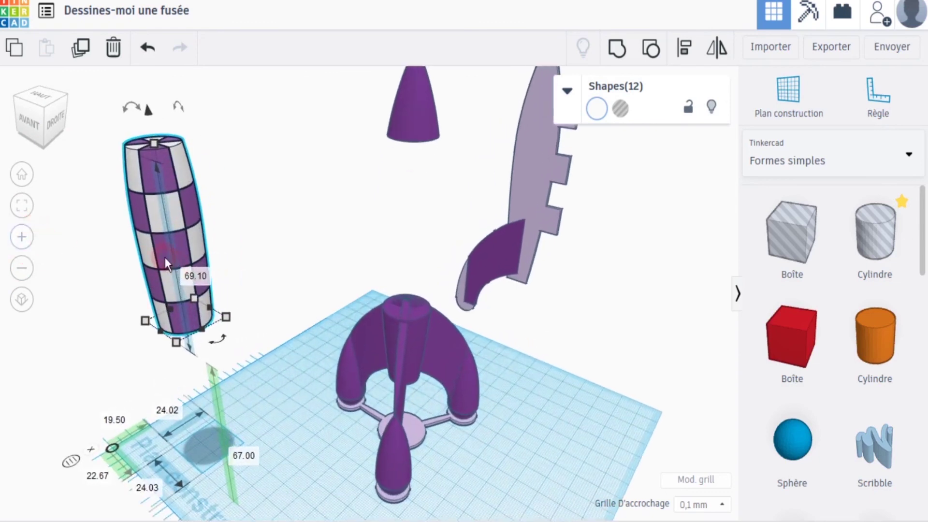
pyautogui.moveTo(163, 256); pyautogui.dragTo(413, 244)
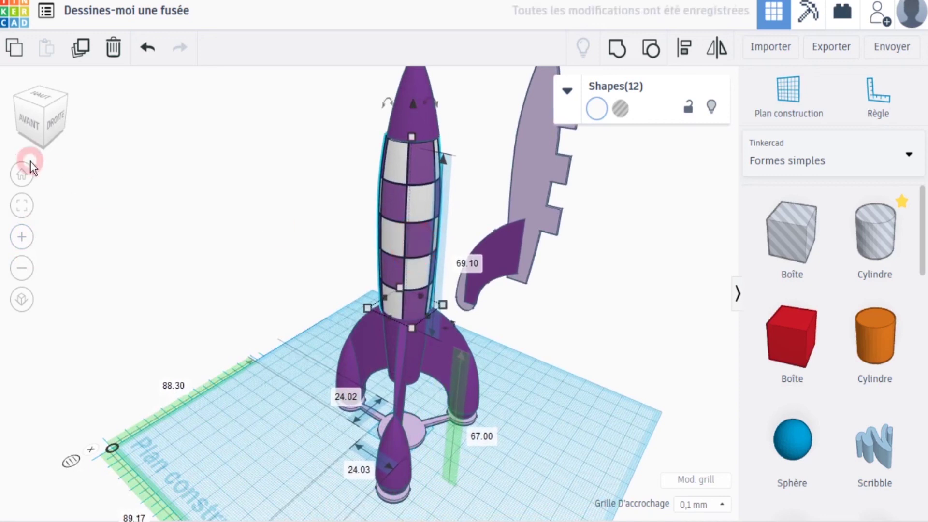
# In a flat top view, nudge the checkered section in 0.1 mm increments until it is centred on the rocket's axis.
pyautogui.click(39, 99)
pyautogui.click(23, 299)
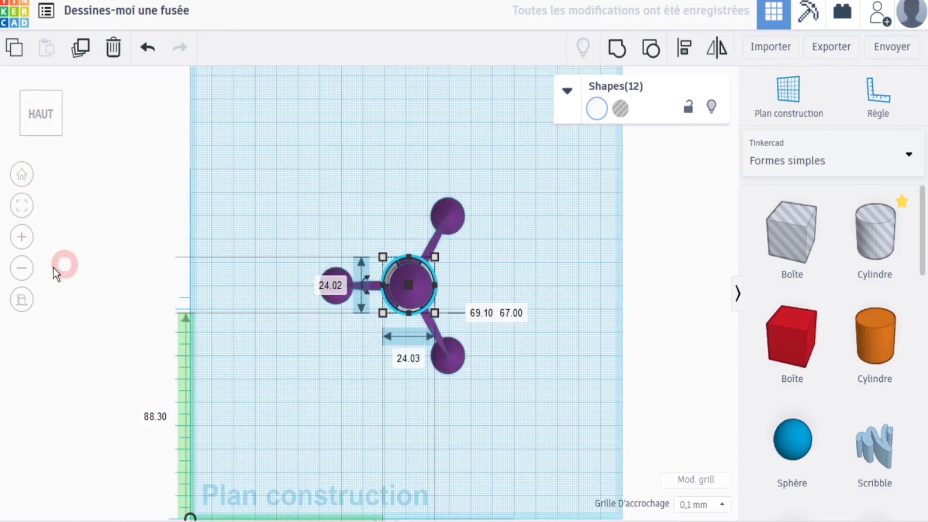
pyautogui.click(21, 237)
pyautogui.press('Right')
pyautogui.press('Right')
pyautogui.press('Right')
pyautogui.press('Right')
pyautogui.press('Right')
pyautogui.press('Right')
pyautogui.press('Down')
pyautogui.press('Down')
pyautogui.press('Down')
pyautogui.press('Down')
pyautogui.press('Up')
pyautogui.press('Up')
pyautogui.press('Up')
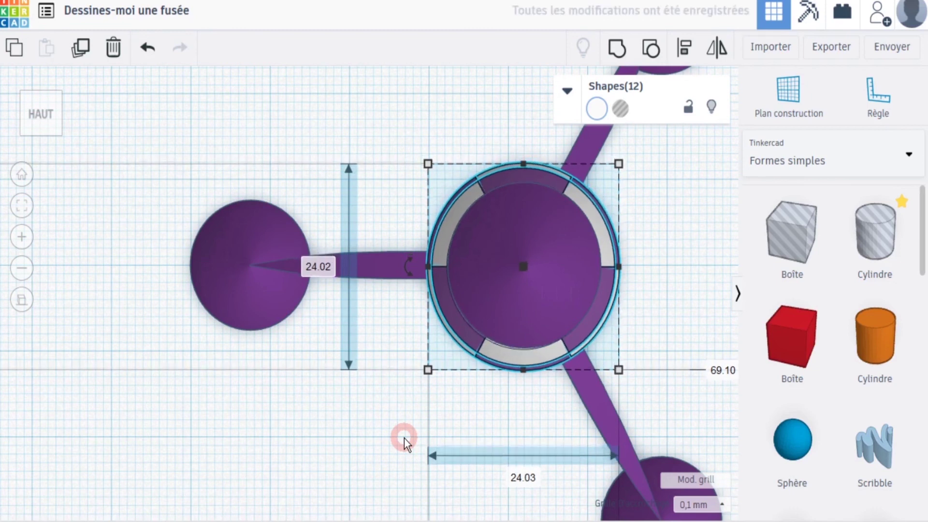
pyautogui.press('Right')
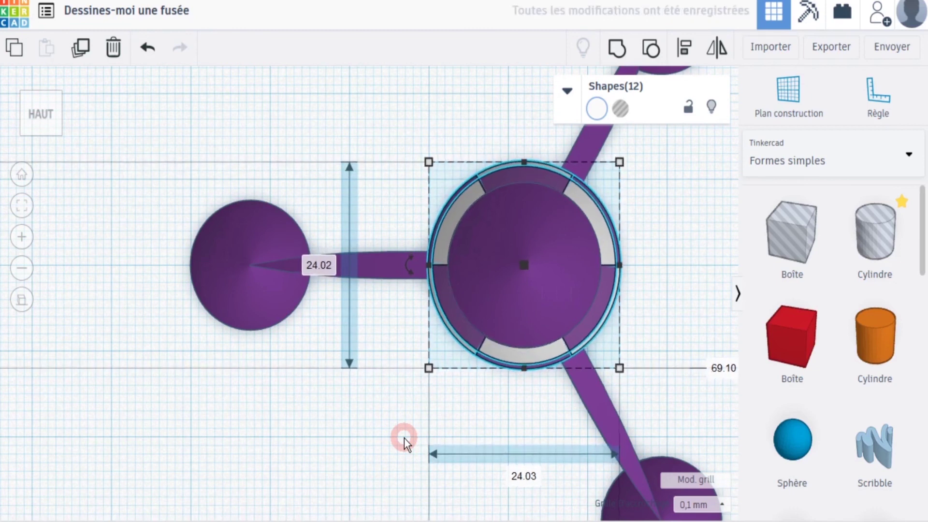
pyautogui.press('Right')
pyautogui.press('Left')
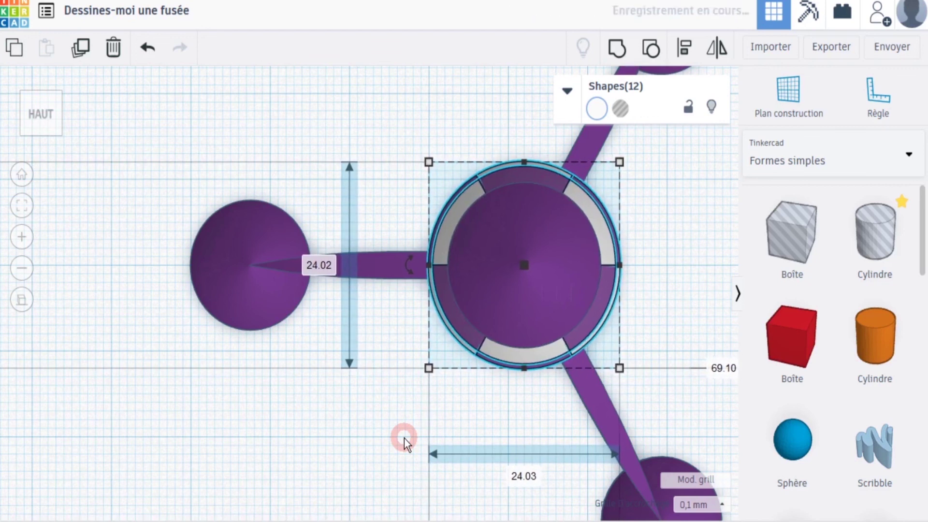
pyautogui.click(404, 438)
# Examine from several angles how the checkered section fits against the rocket's base and nose cone.
pyautogui.moveTo(45, 124); pyautogui.dragTo(44, 119)
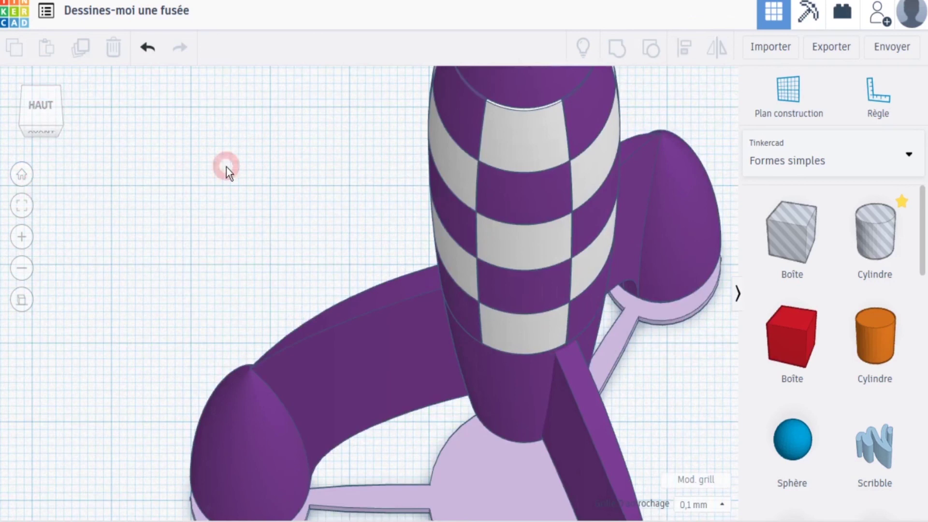
pyautogui.click(41, 118)
pyautogui.click(22, 268)
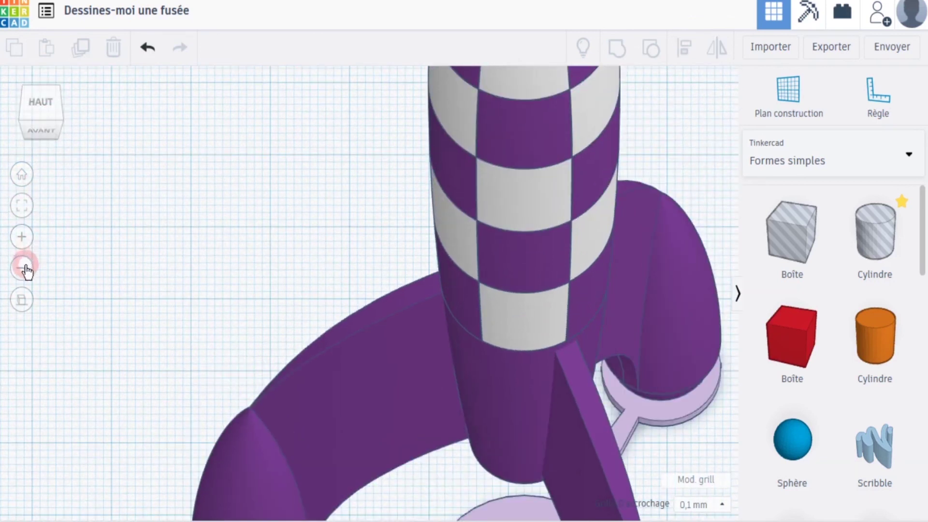
pyautogui.click(24, 269)
pyautogui.click(27, 197)
pyautogui.click(42, 126)
pyautogui.click(27, 124)
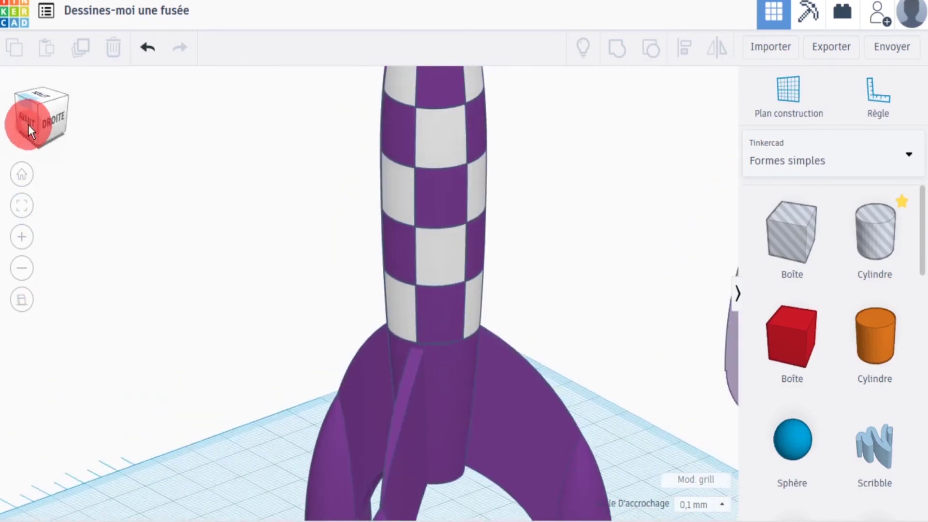
pyautogui.click(22, 268)
pyautogui.click(23, 270)
pyautogui.click(166, 220)
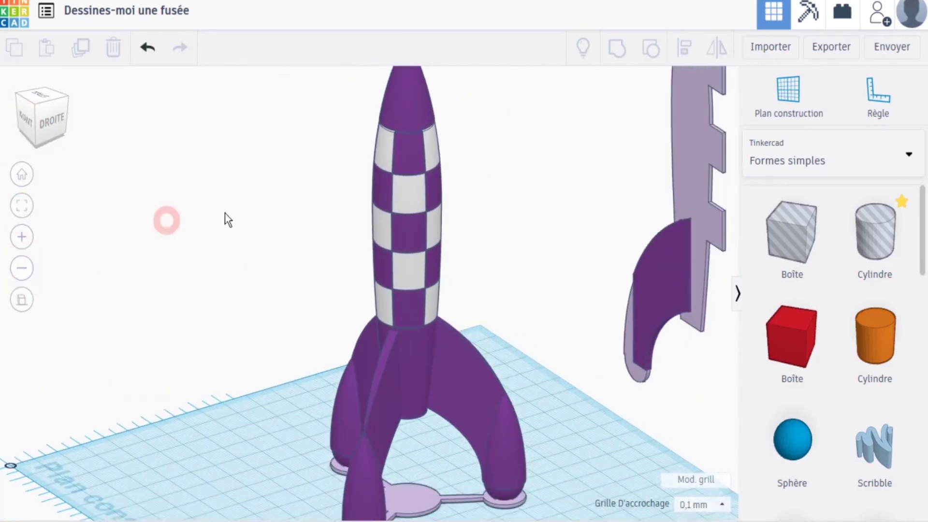
# Select the checkered section and check its centring on the rocket from oblique angles and from directly above.
pyautogui.moveTo(450, 276); pyautogui.dragTo(481, 301)
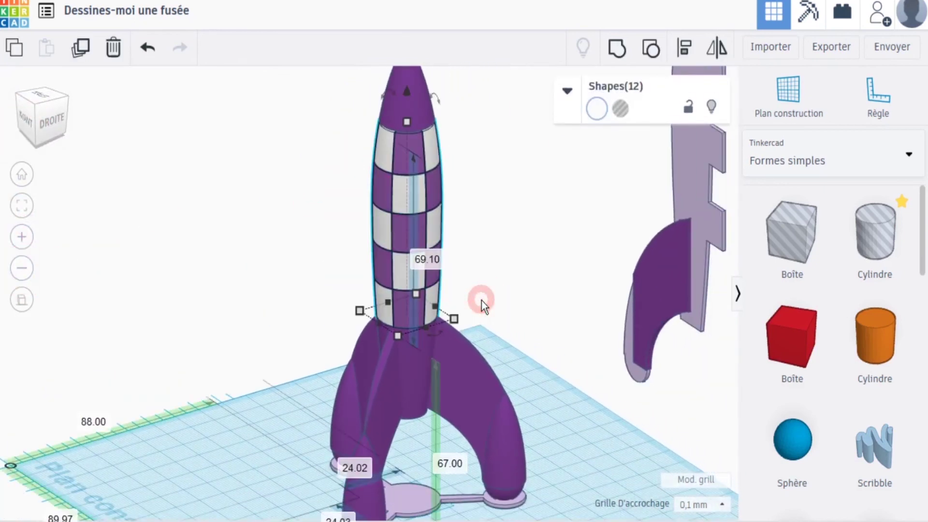
pyautogui.click(45, 128)
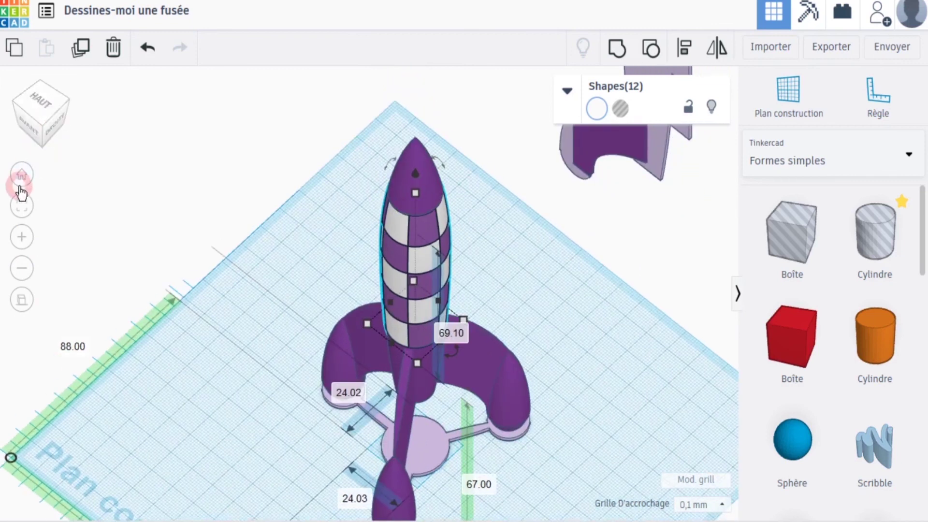
pyautogui.click(22, 237)
pyautogui.click(54, 136)
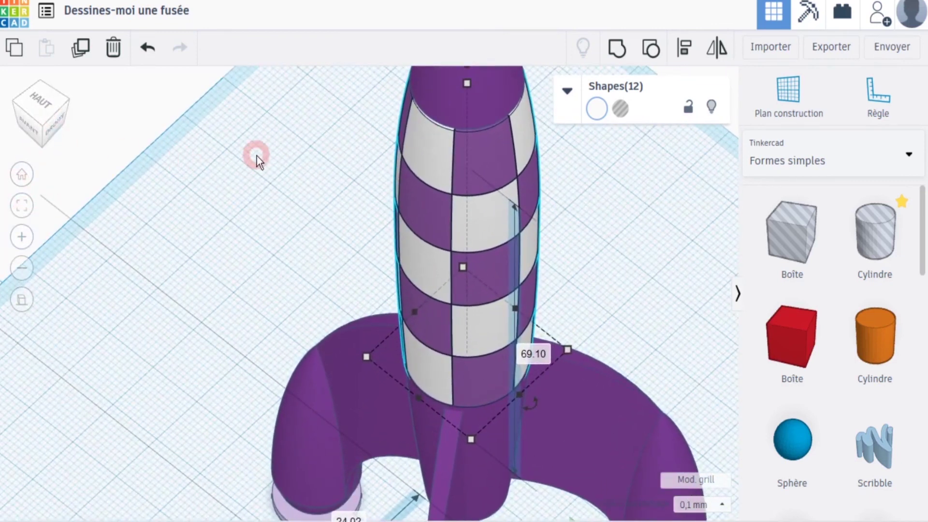
pyautogui.click(52, 129)
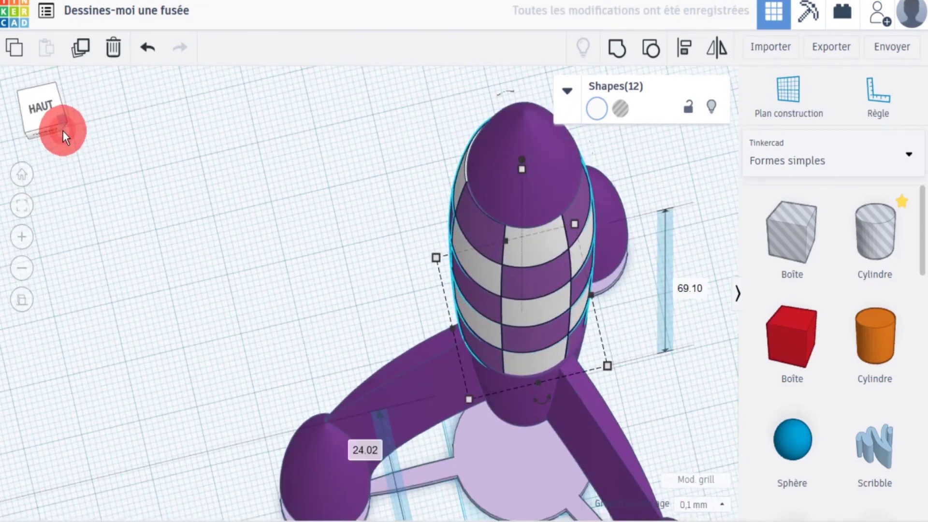
pyautogui.click(63, 130)
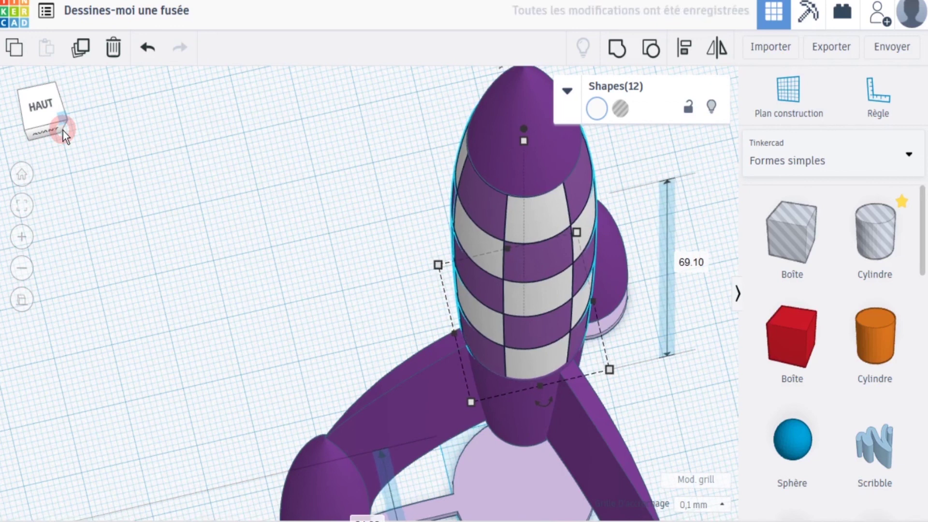
pyautogui.click(47, 115)
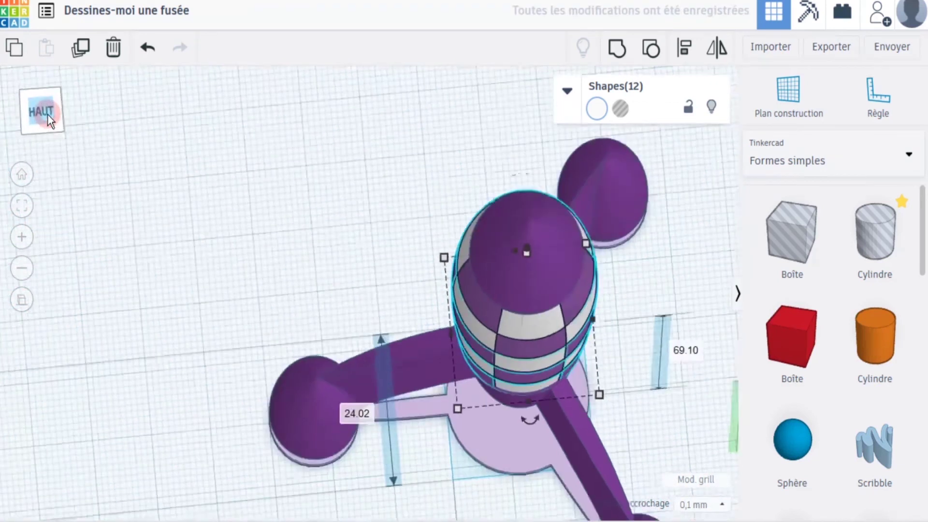
pyautogui.click(30, 239)
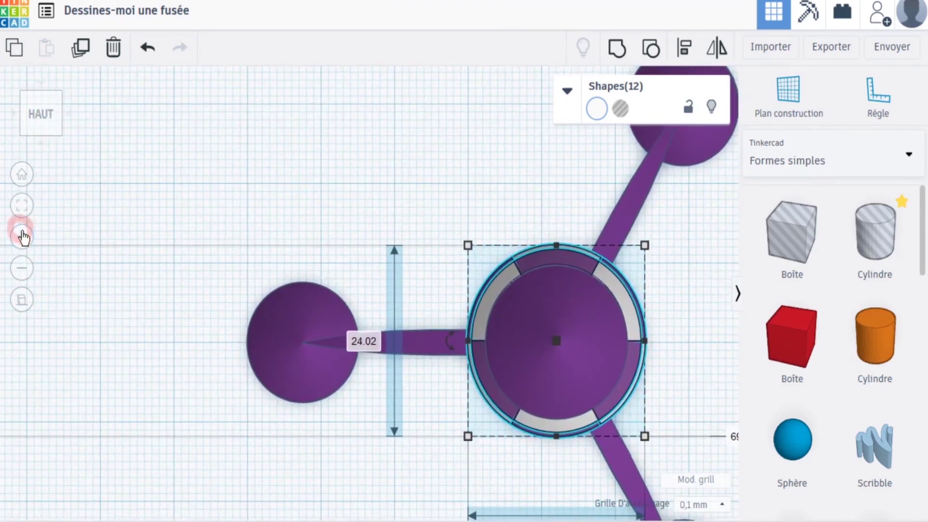
pyautogui.click(21, 236)
pyautogui.moveTo(290, 289); pyautogui.dragTo(96, 217, button='middle')
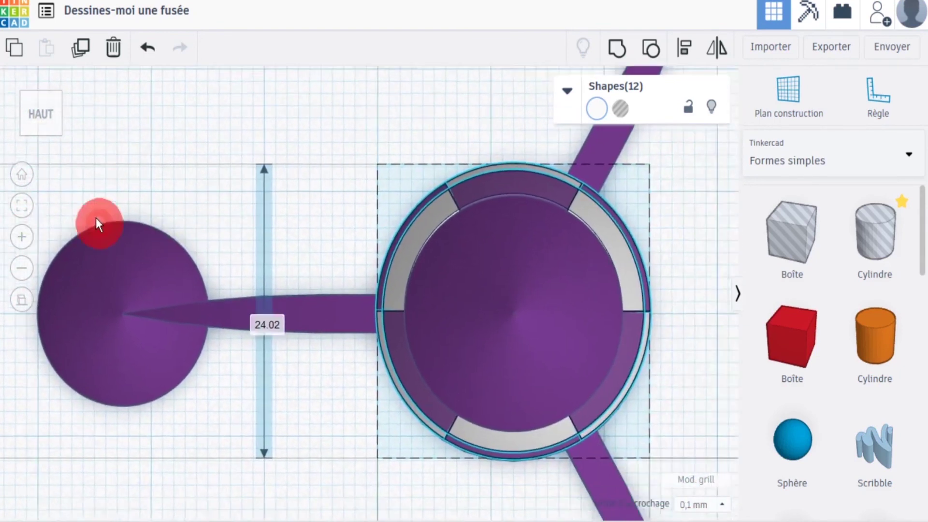
pyautogui.click(189, 209)
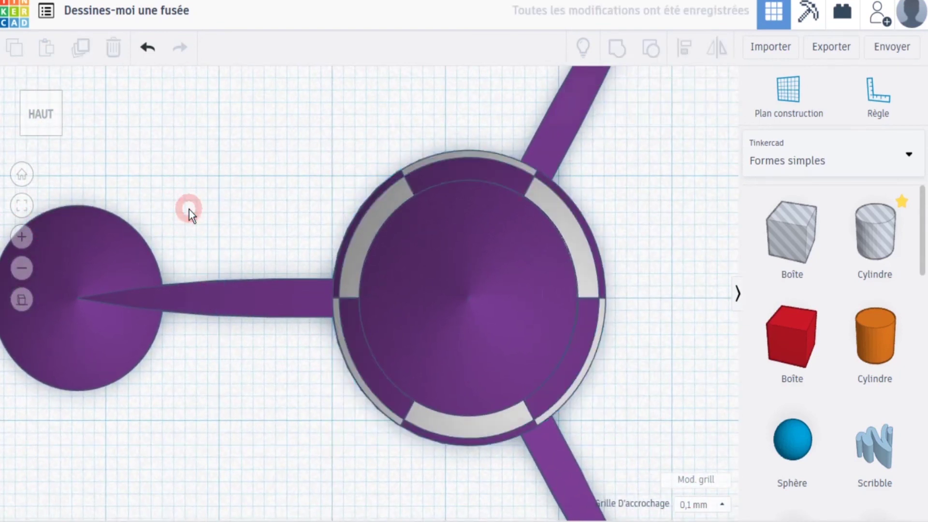
# Examine the whole assembled rocket in a perspective view beside its silhouette.
pyautogui.click(22, 268)
pyautogui.click(22, 268)
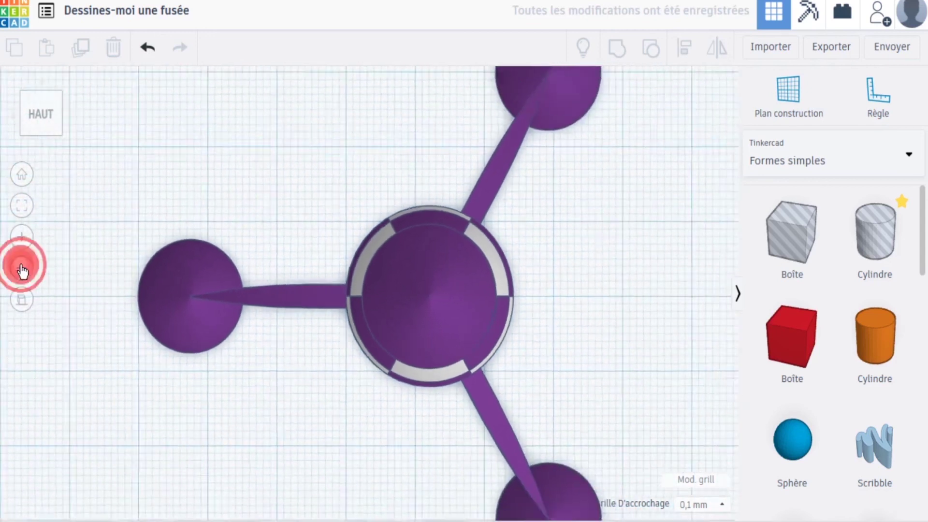
pyautogui.click(21, 267)
pyautogui.click(22, 267)
pyautogui.click(22, 267)
pyautogui.click(21, 269)
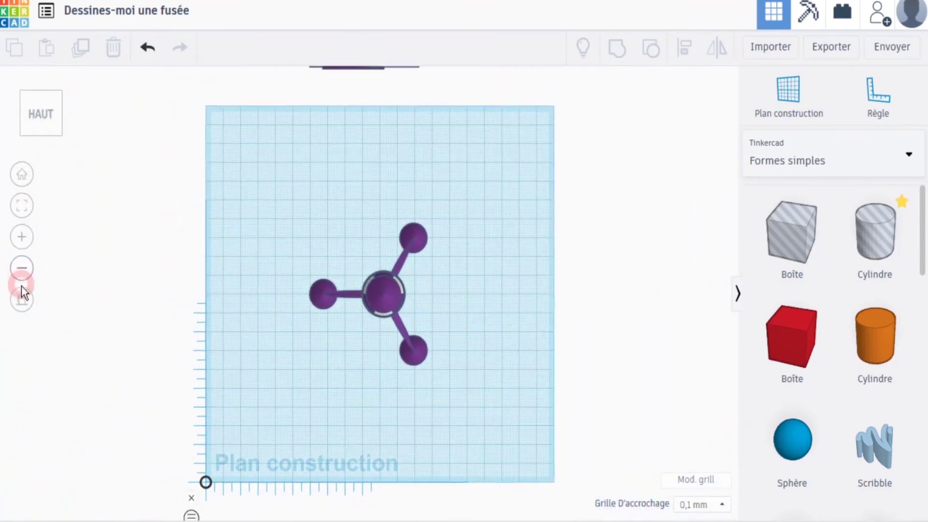
pyautogui.click(26, 292)
pyautogui.click(22, 175)
pyautogui.moveTo(50, 125); pyautogui.dragTo(126, 118)
pyautogui.moveTo(169, 215); pyautogui.dragTo(192, 181, button='middle')
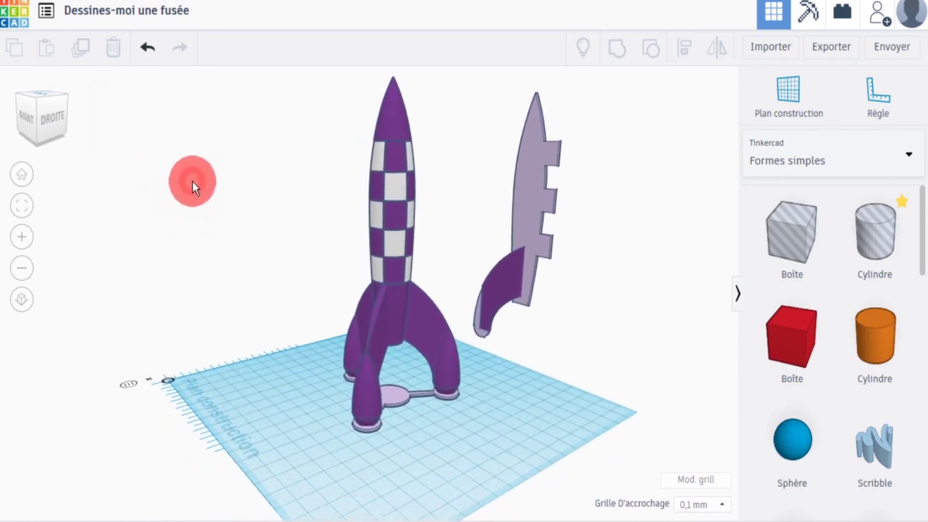